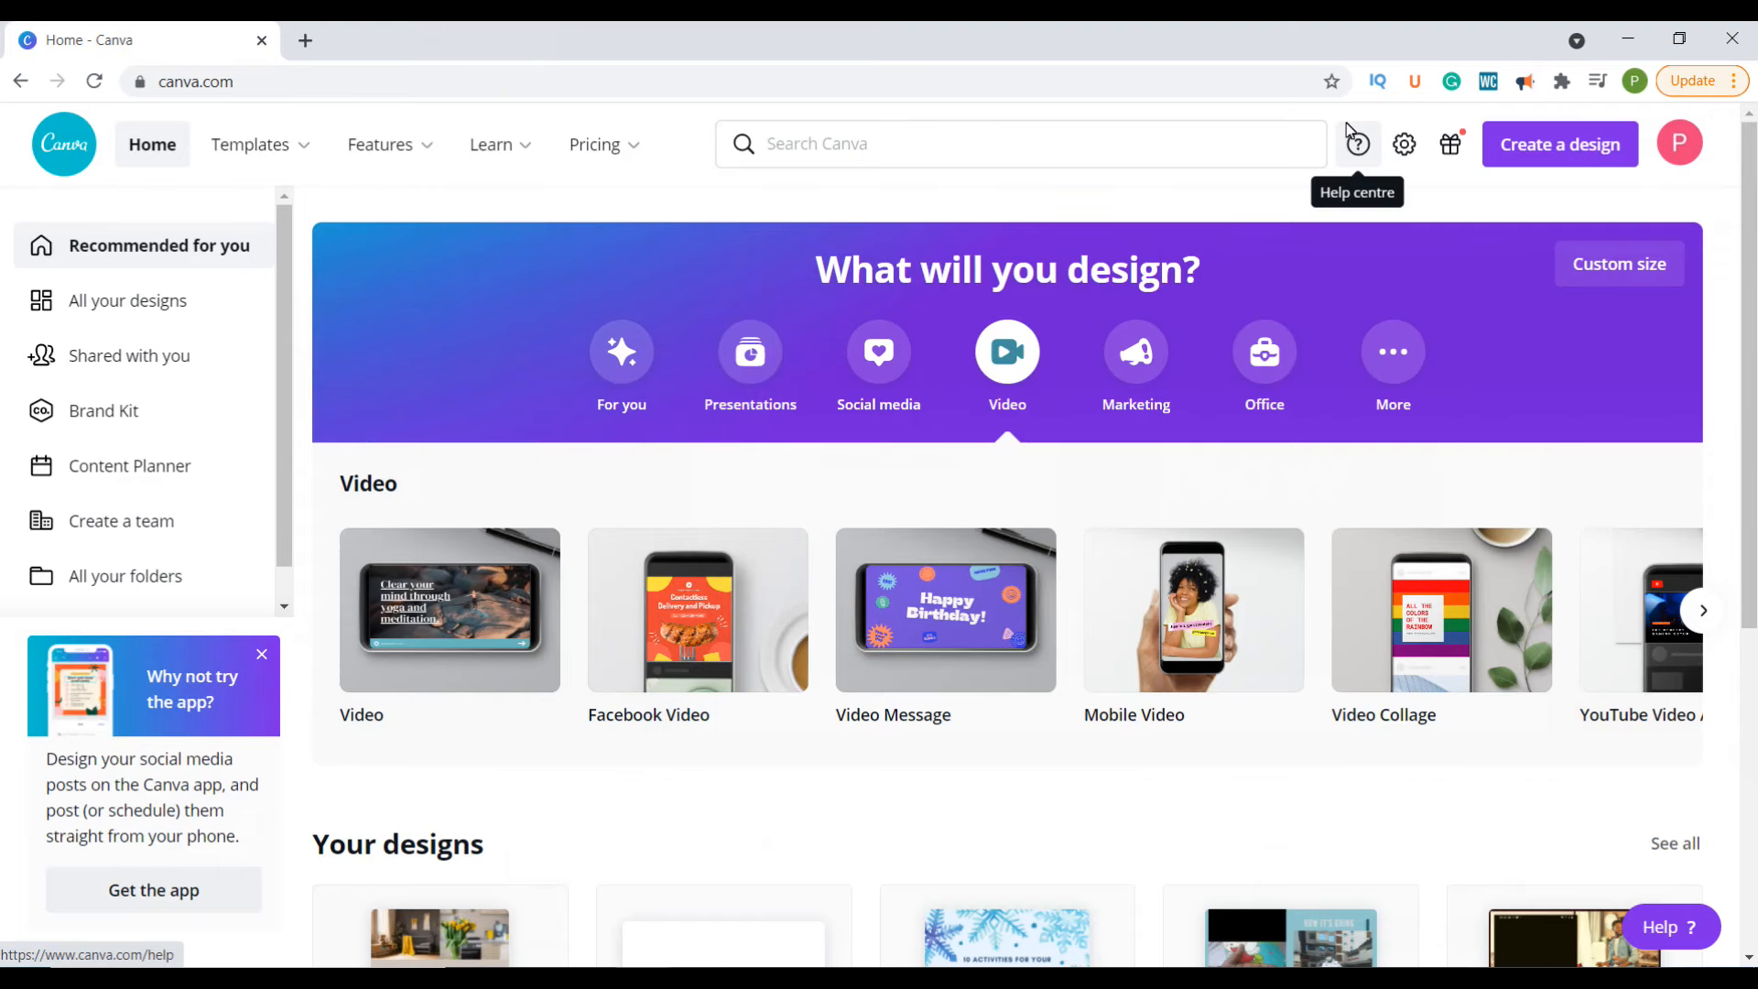
Step: Create a blank 1920 × 1080 px Video design and accept trying the open beta video editor
left_click(359, 82)
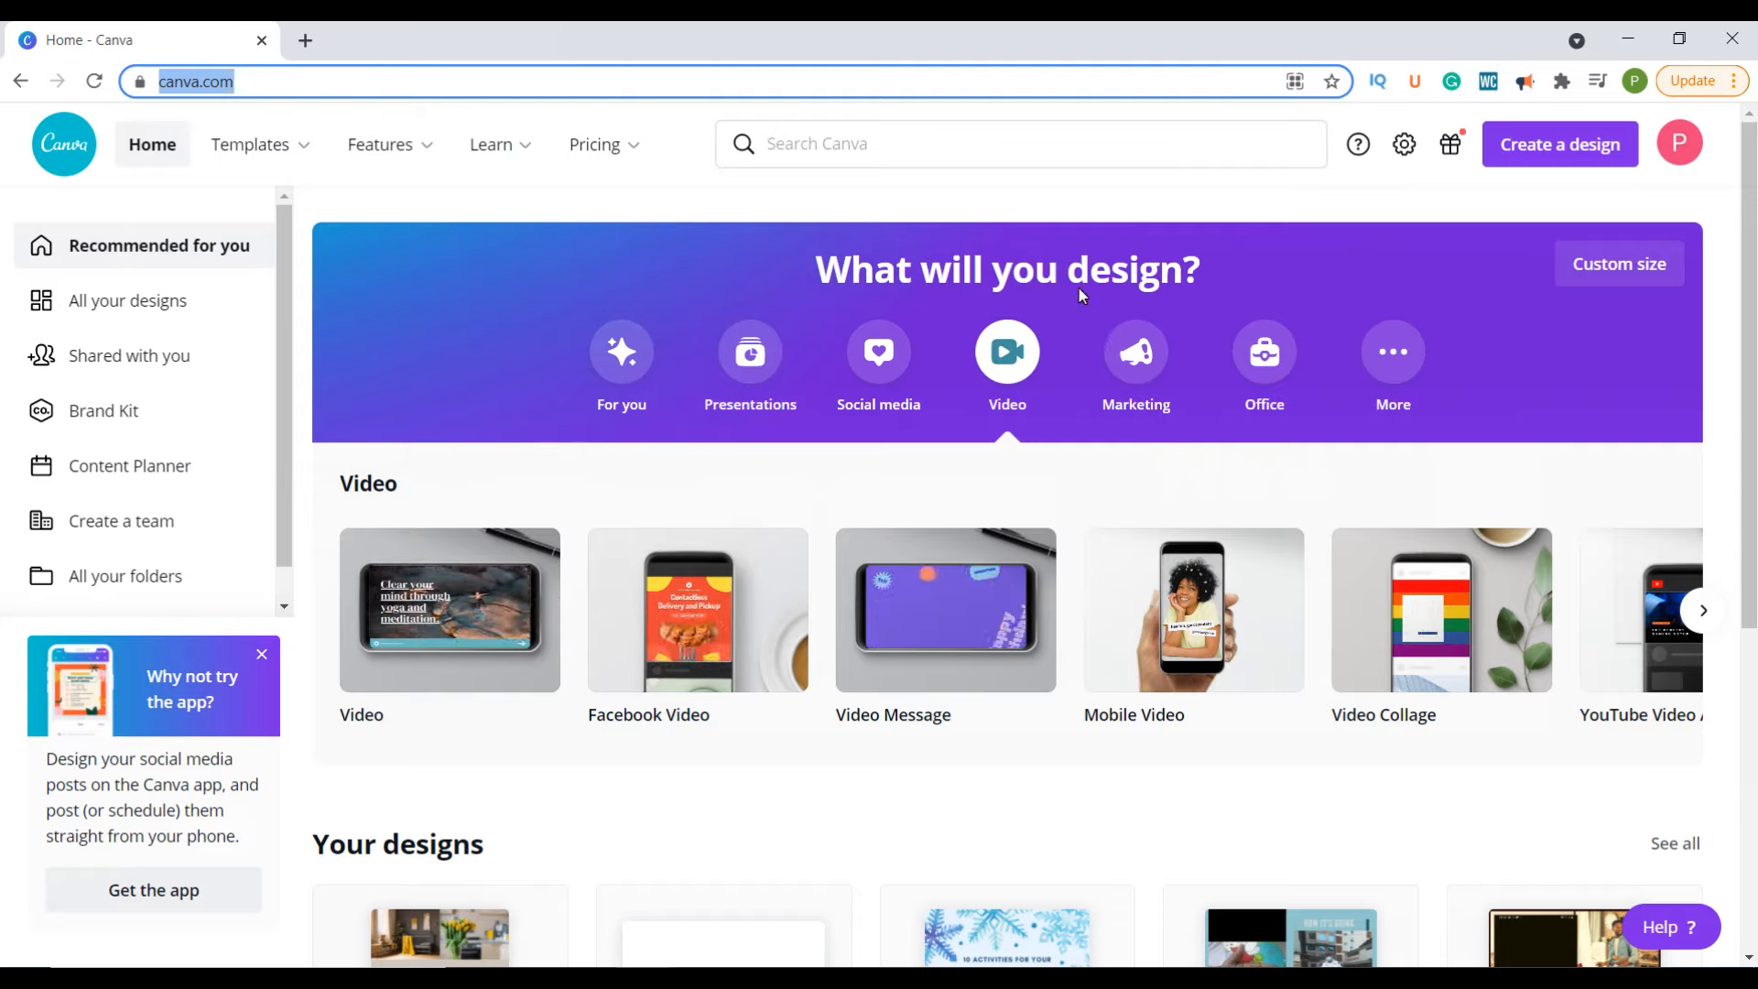
left_click(1012, 374)
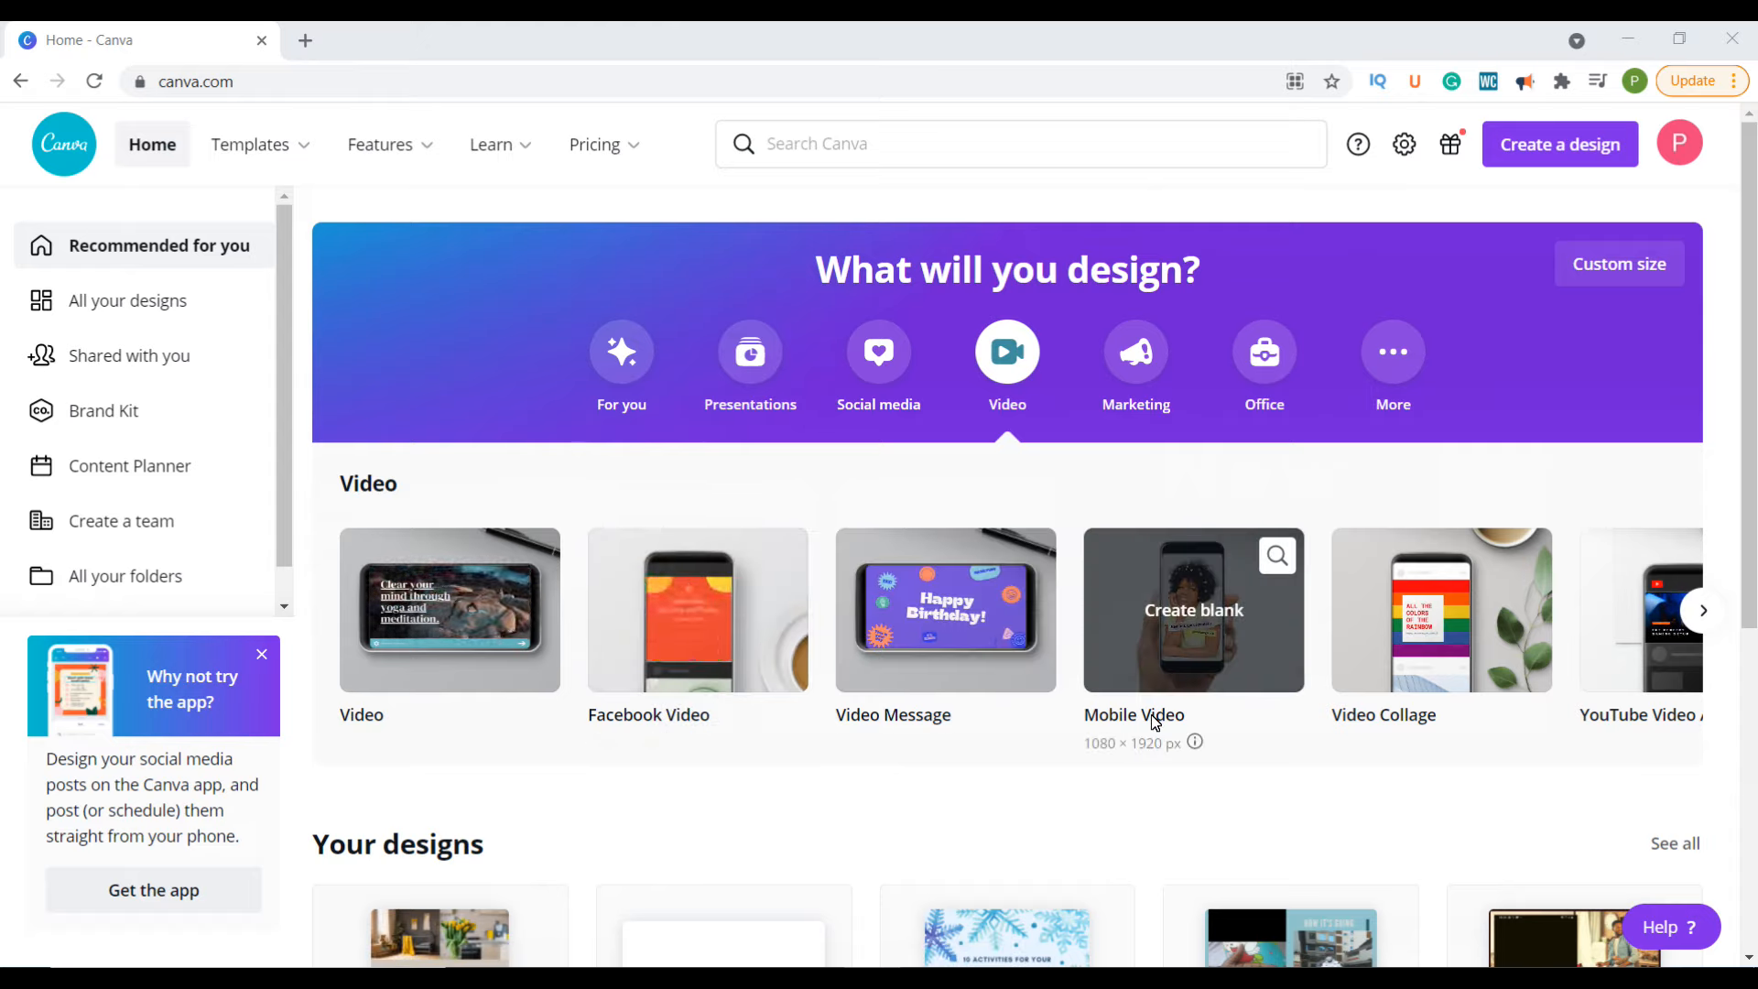
left_click(1703, 612)
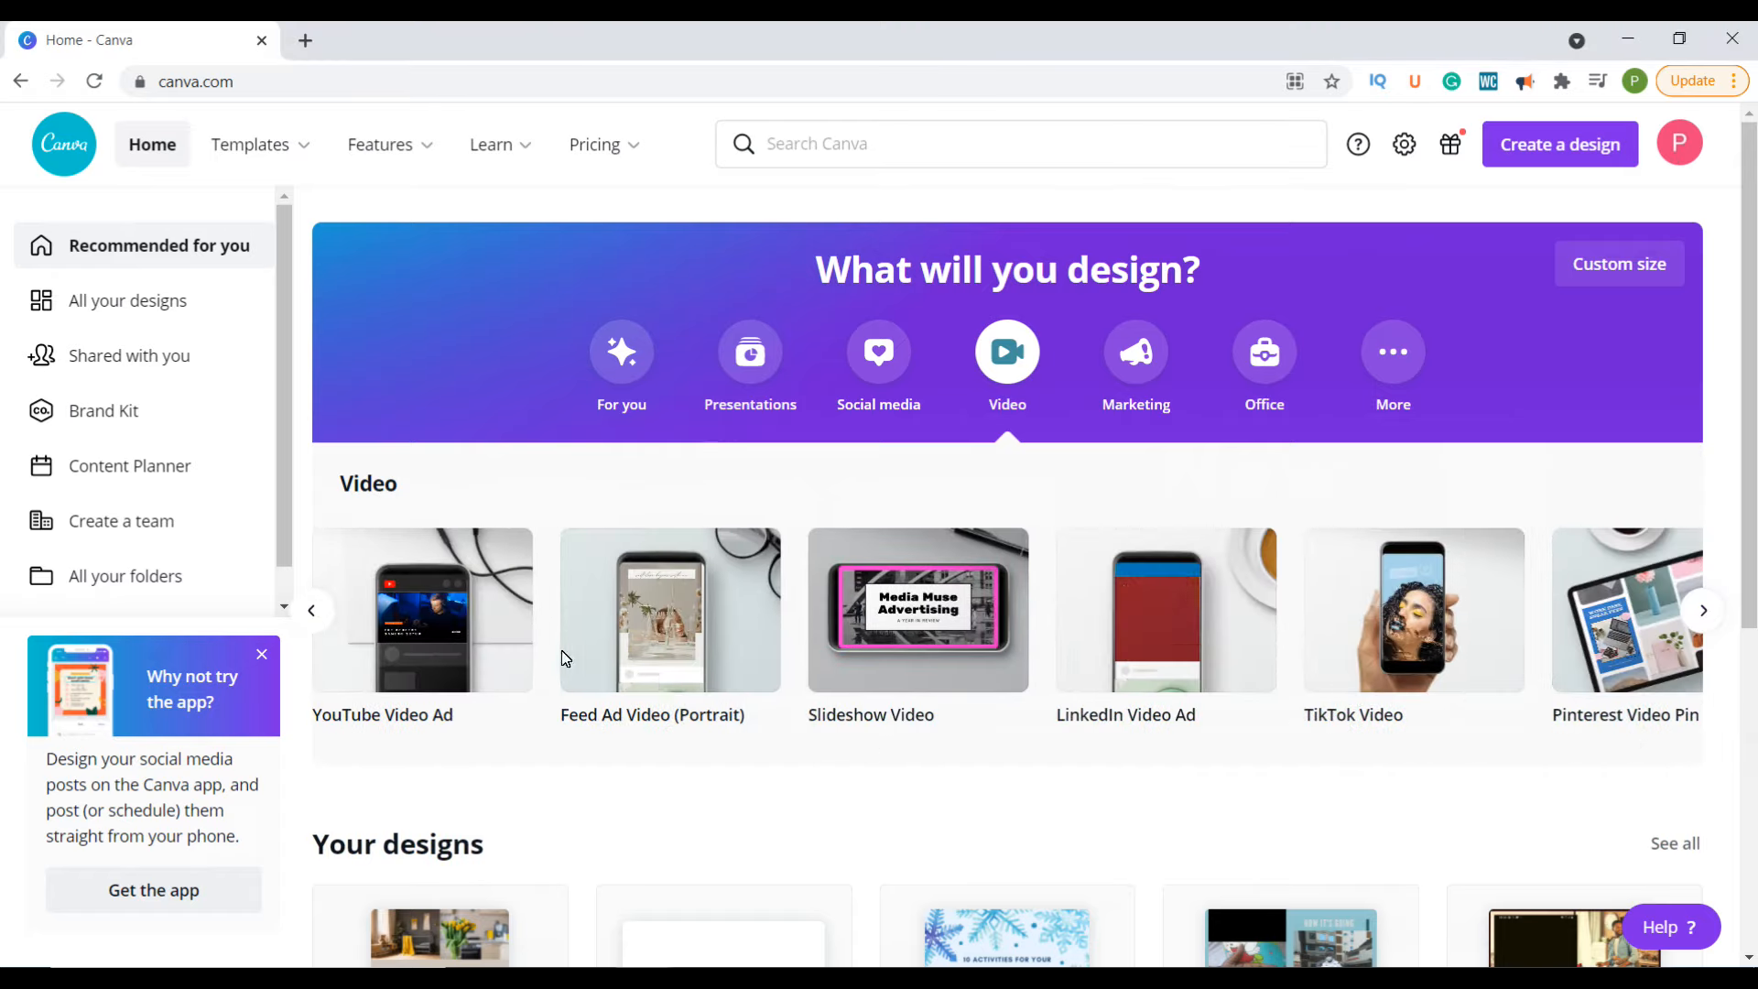
left_click(326, 612)
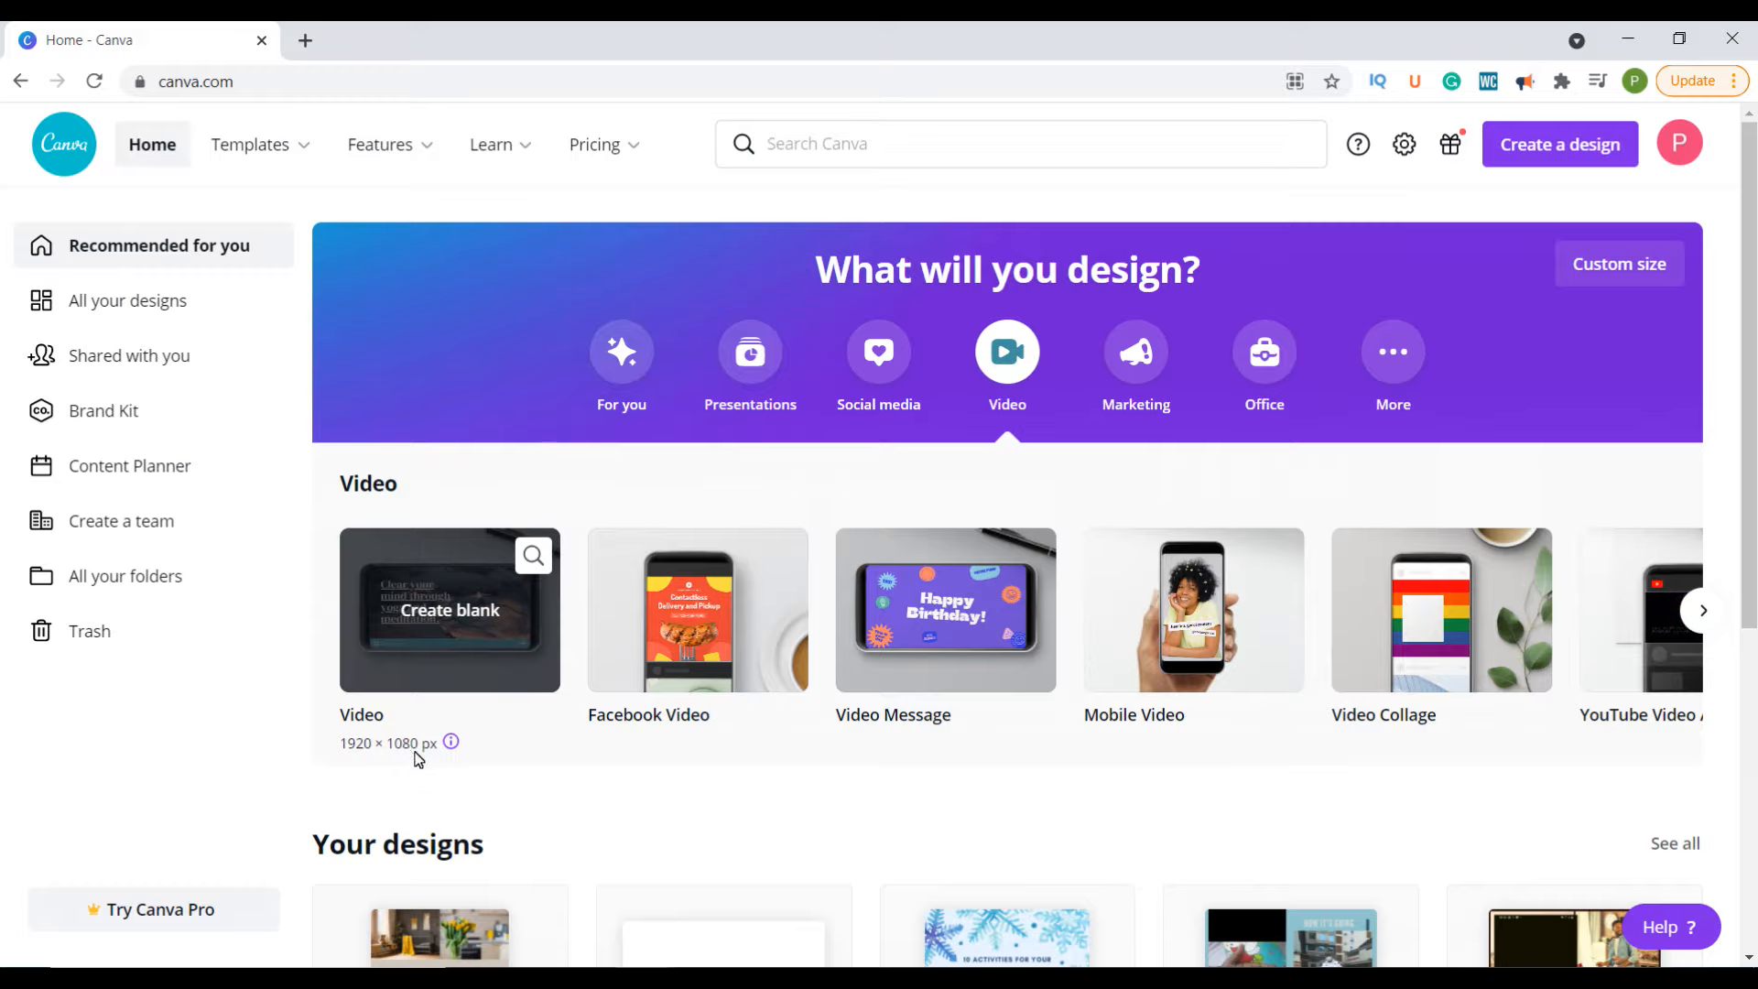
left_click(451, 611)
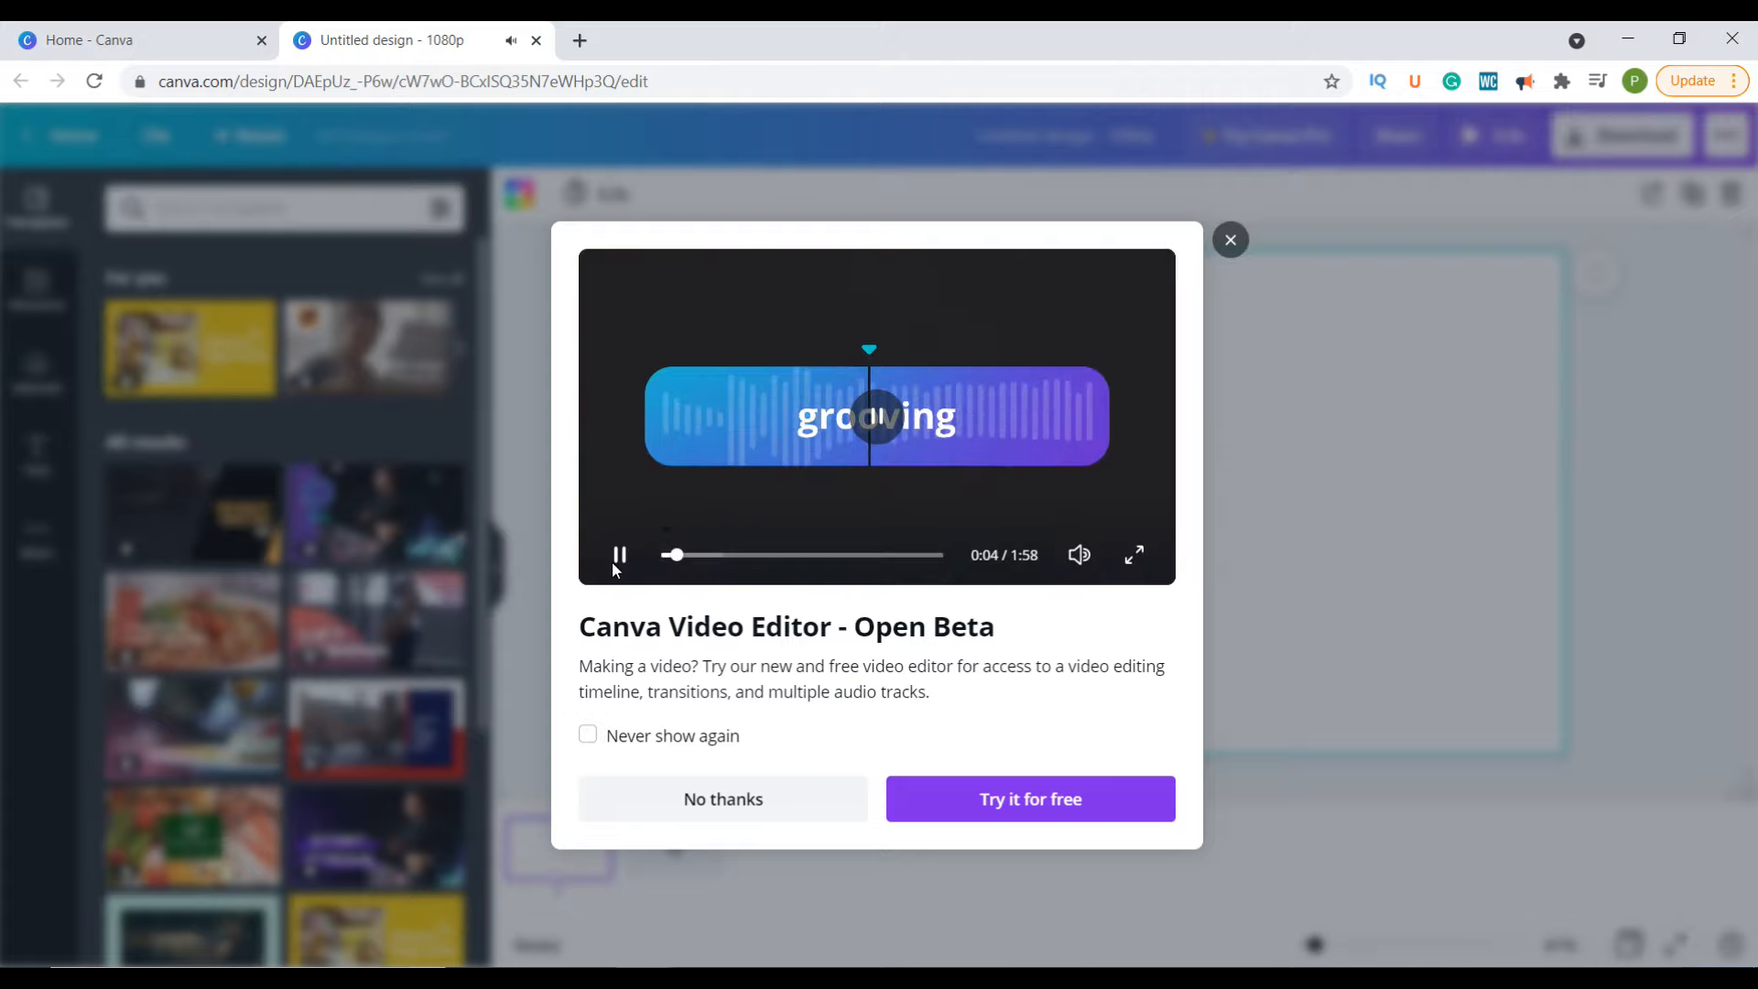
left_click(619, 554)
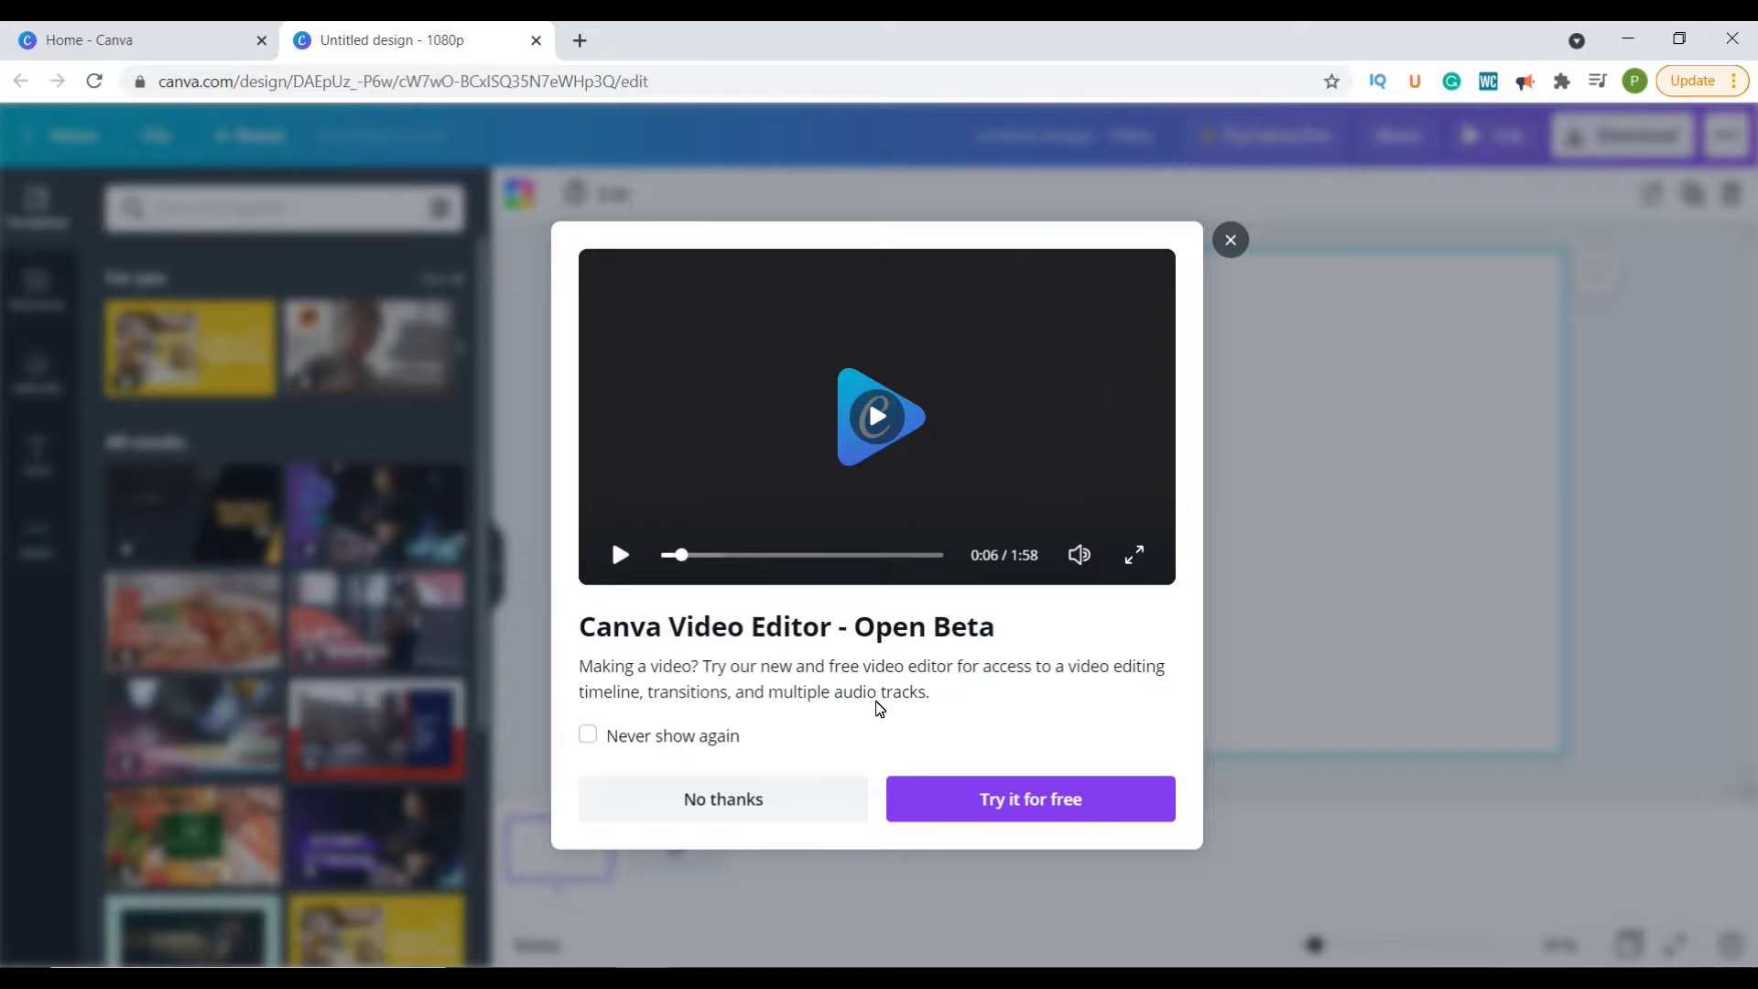
left_click(1005, 807)
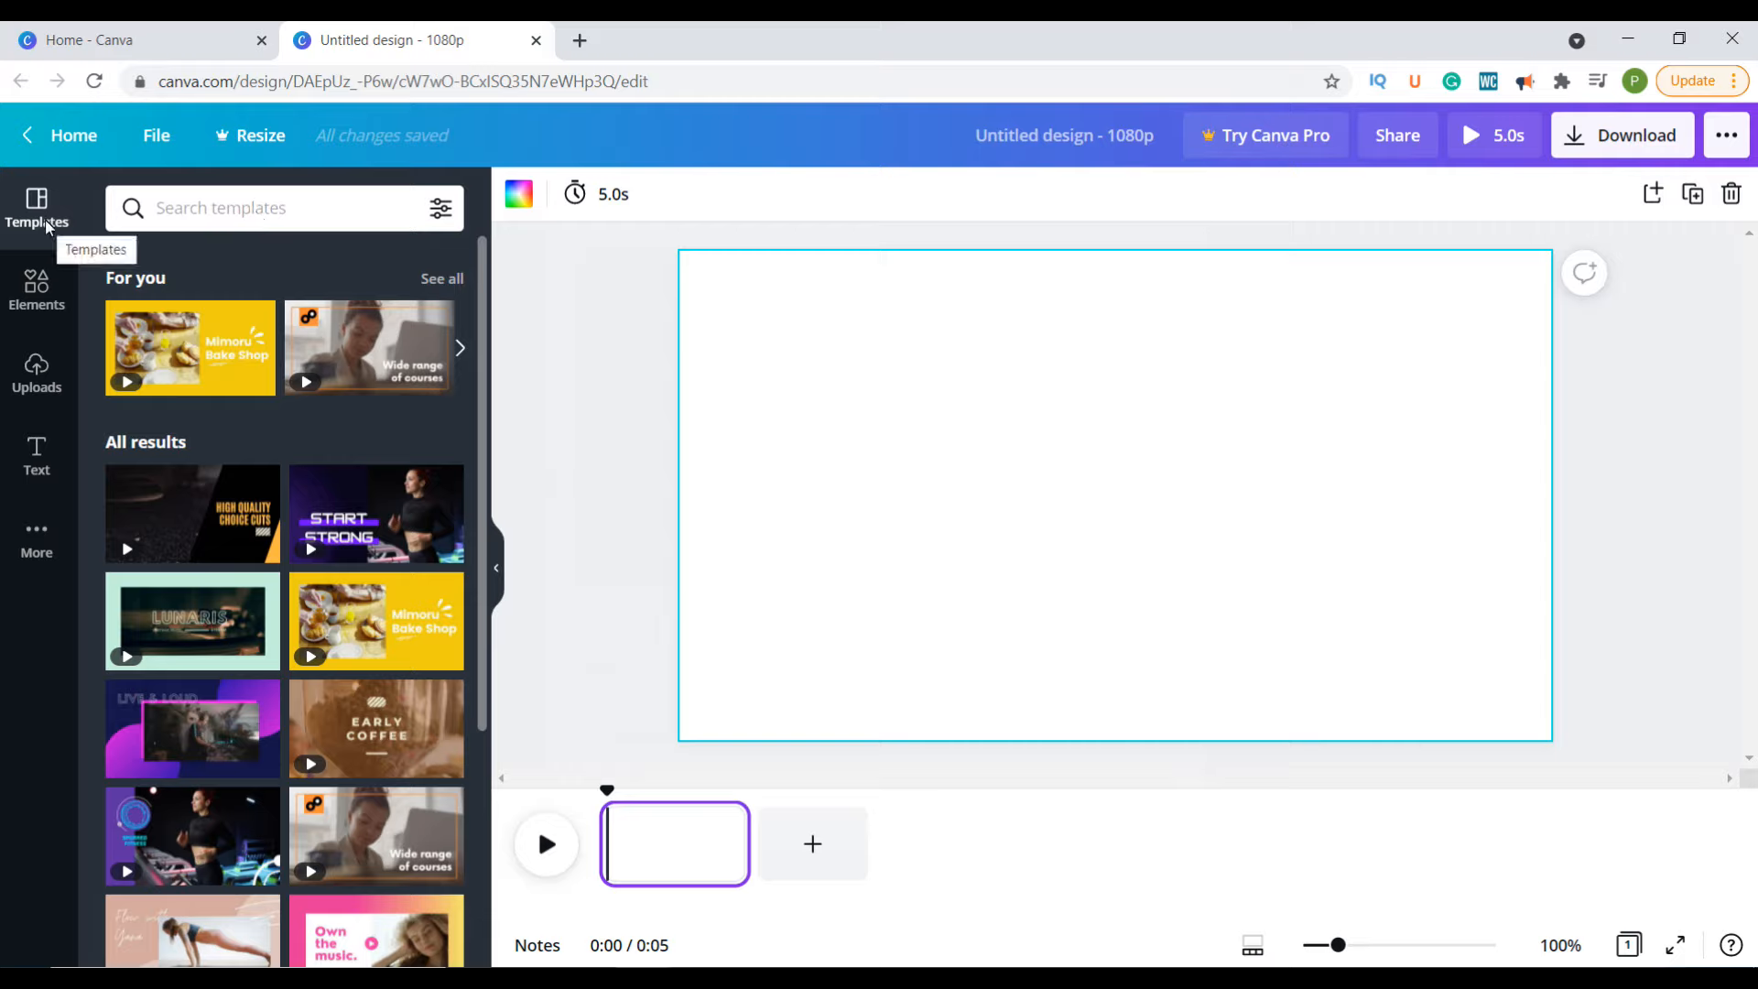
Step: Add a rounded square frame to the blank page and enlarge it to fill the right half
left_click_drag(486, 311, 490, 235)
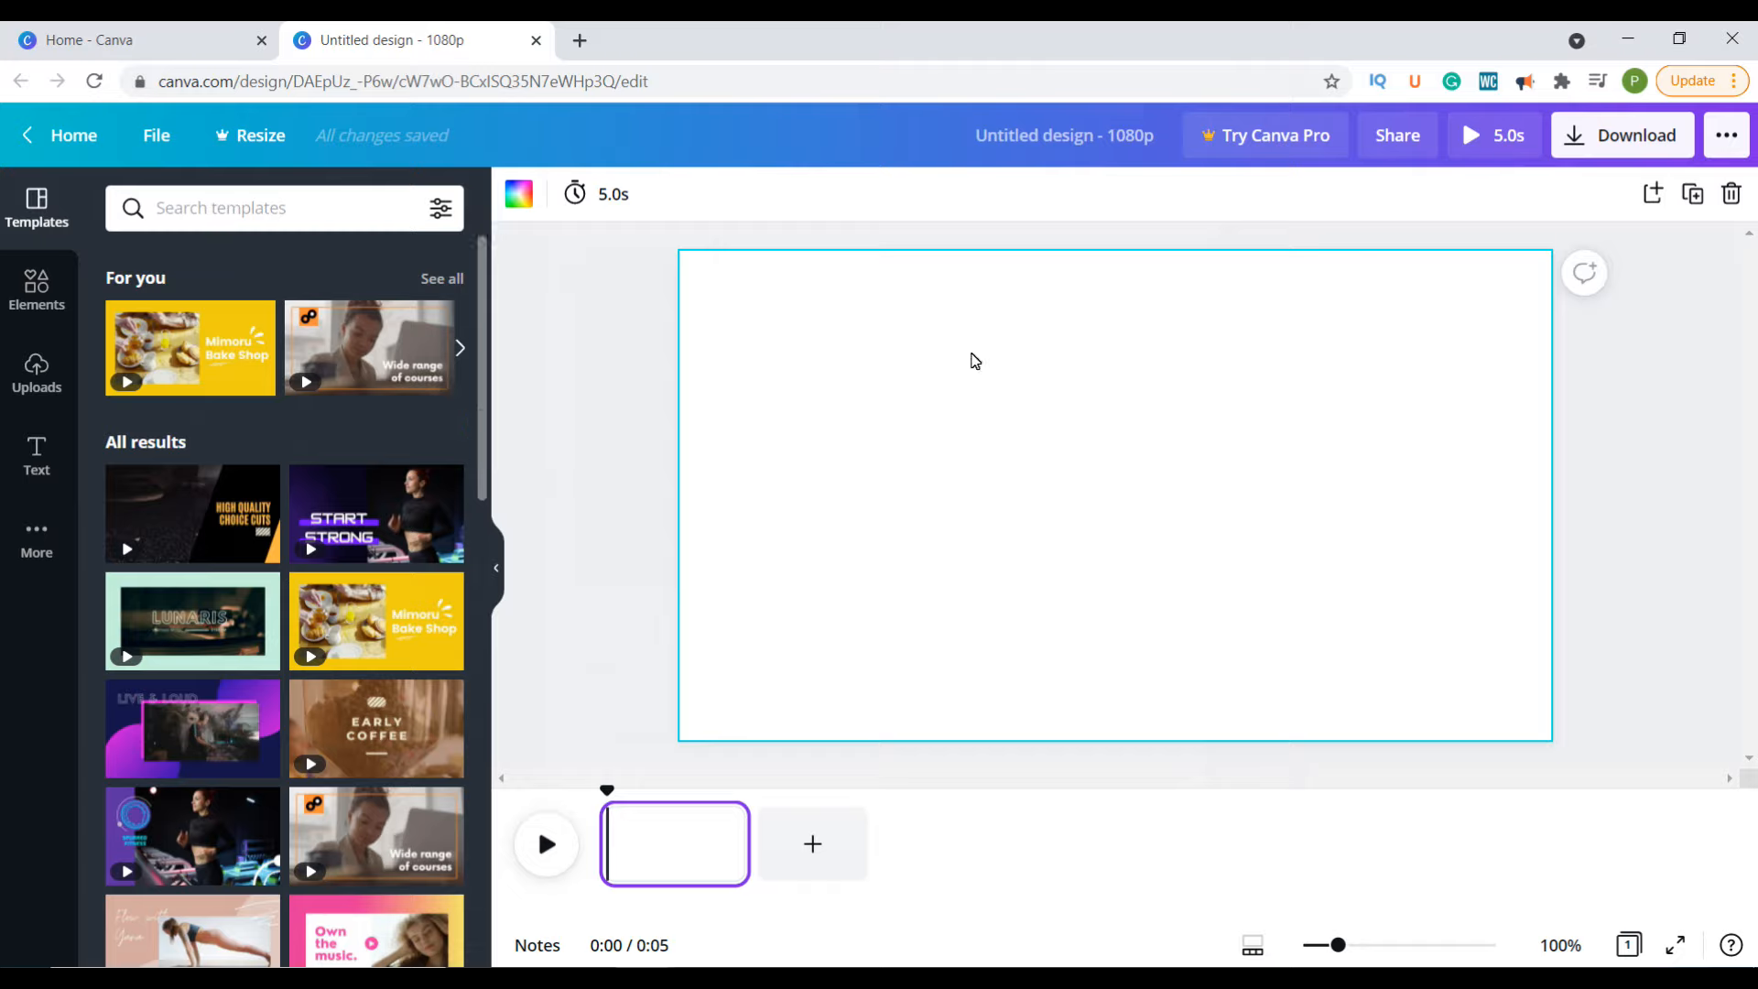
left_click(1617, 359)
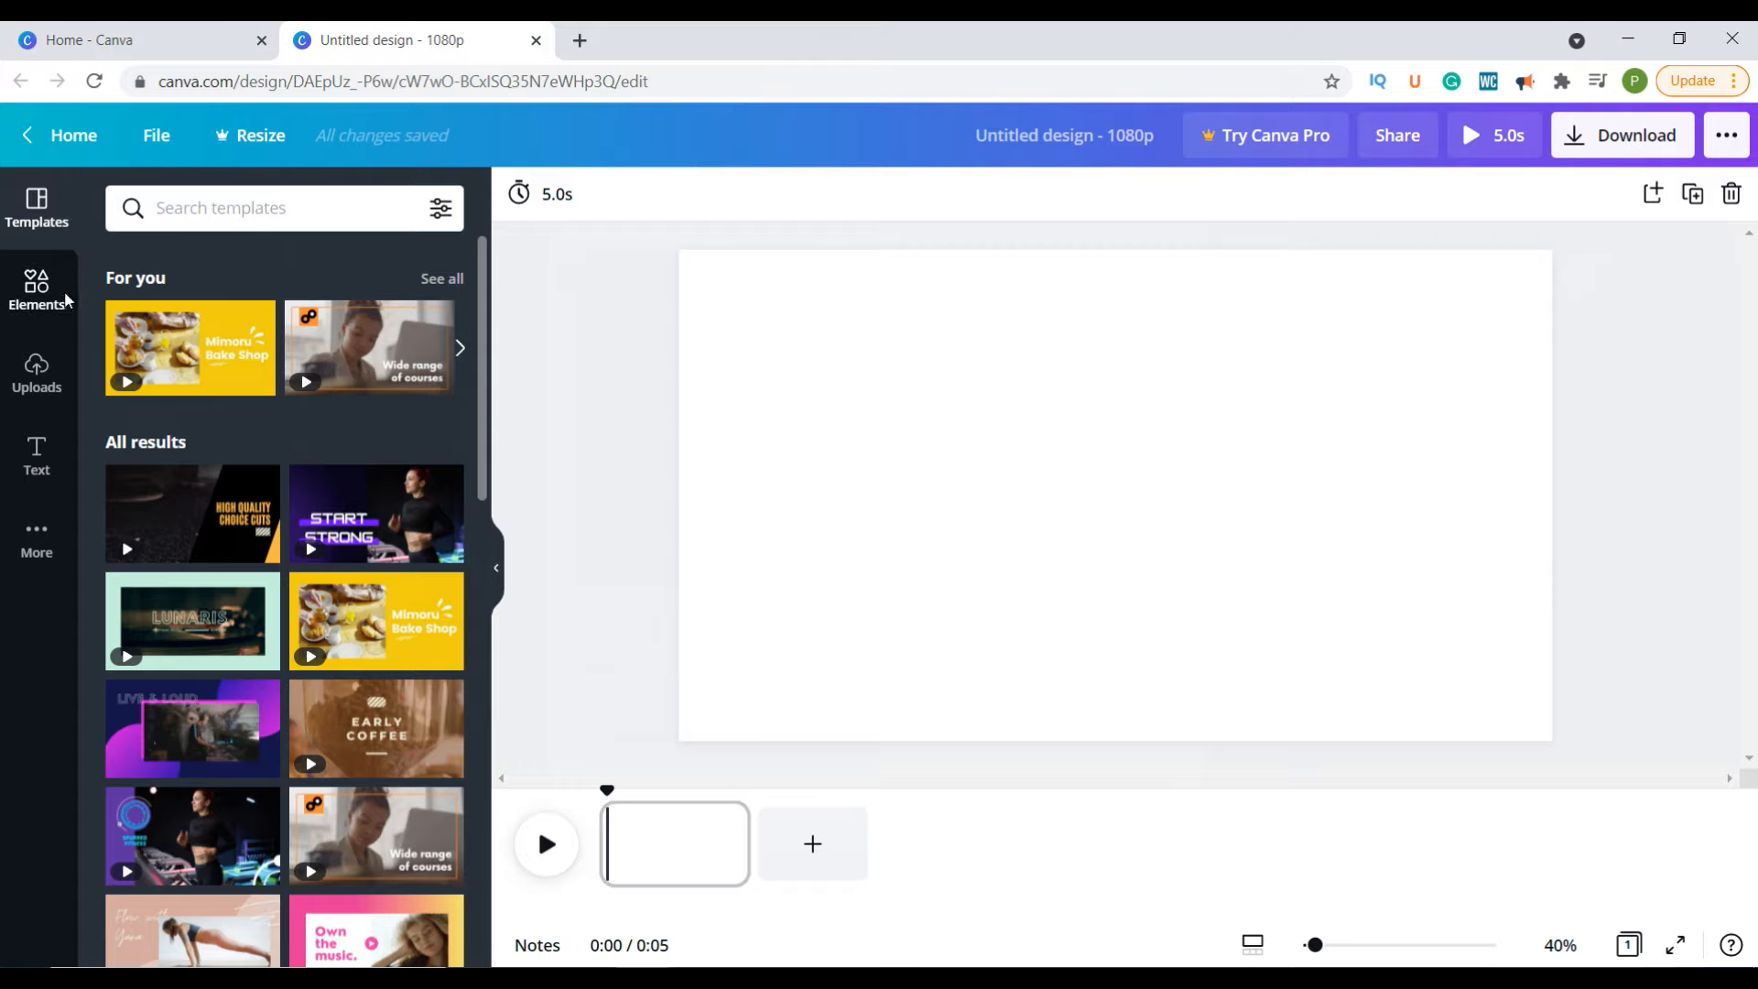
left_click(37, 286)
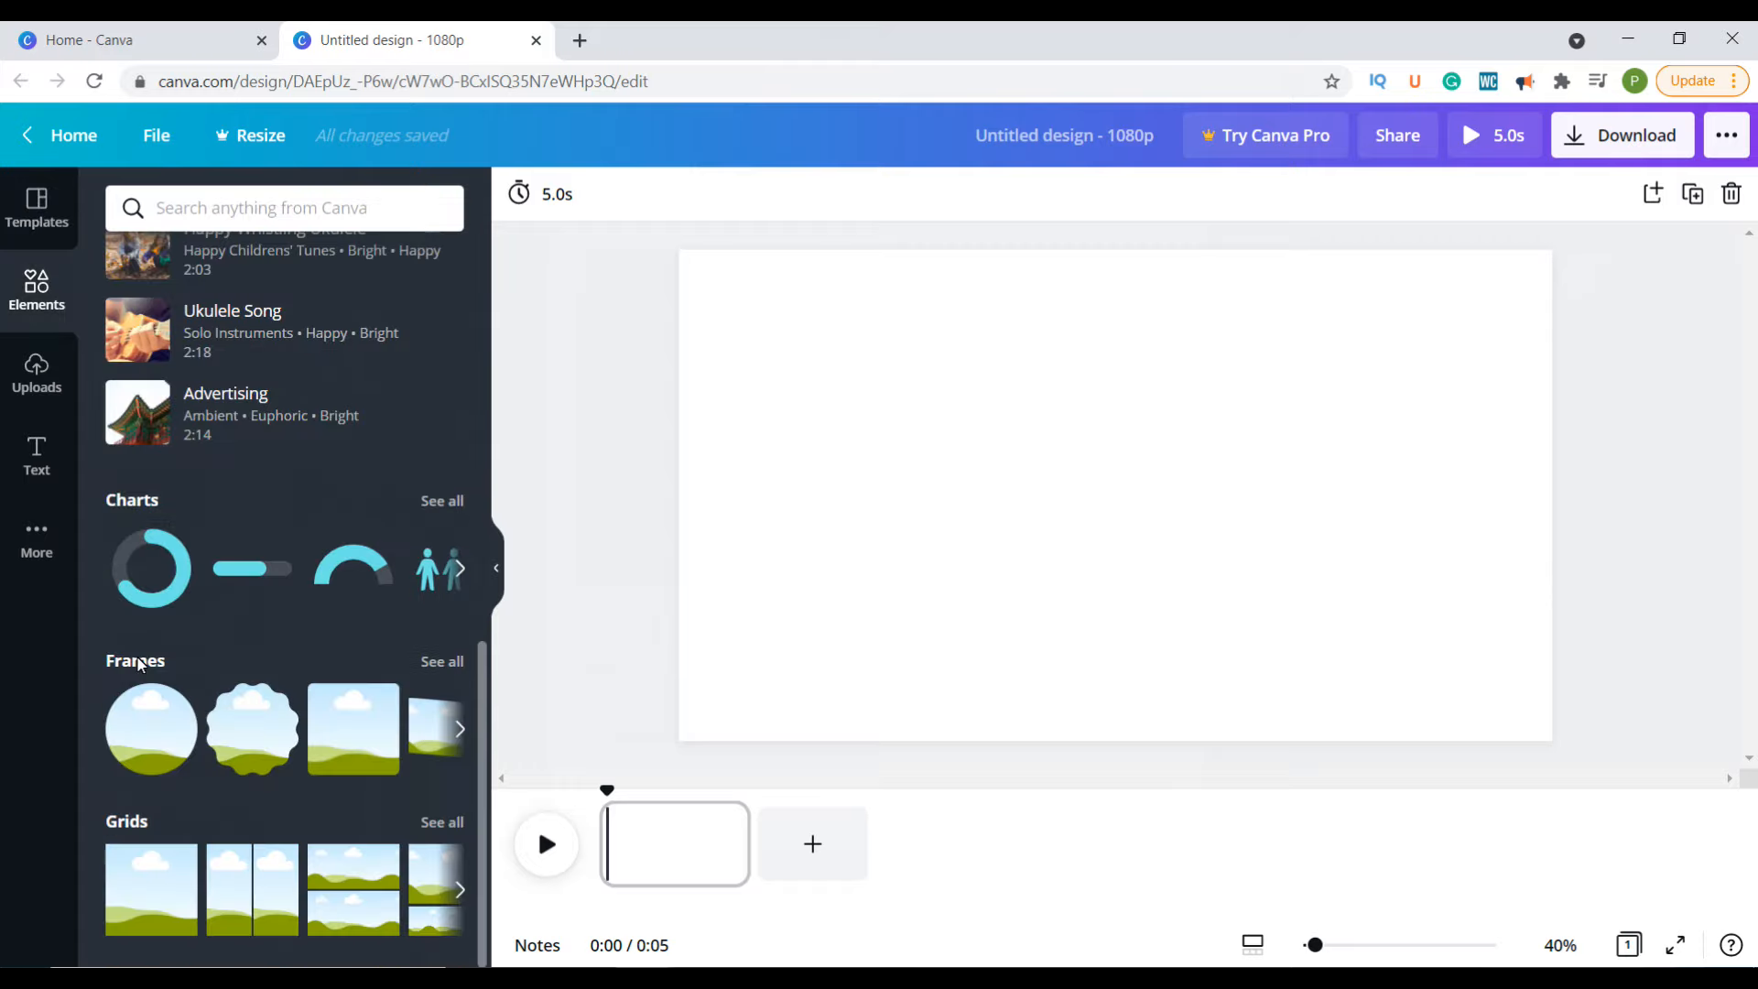
left_click(341, 735)
left_click_drag(1188, 529, 1425, 452)
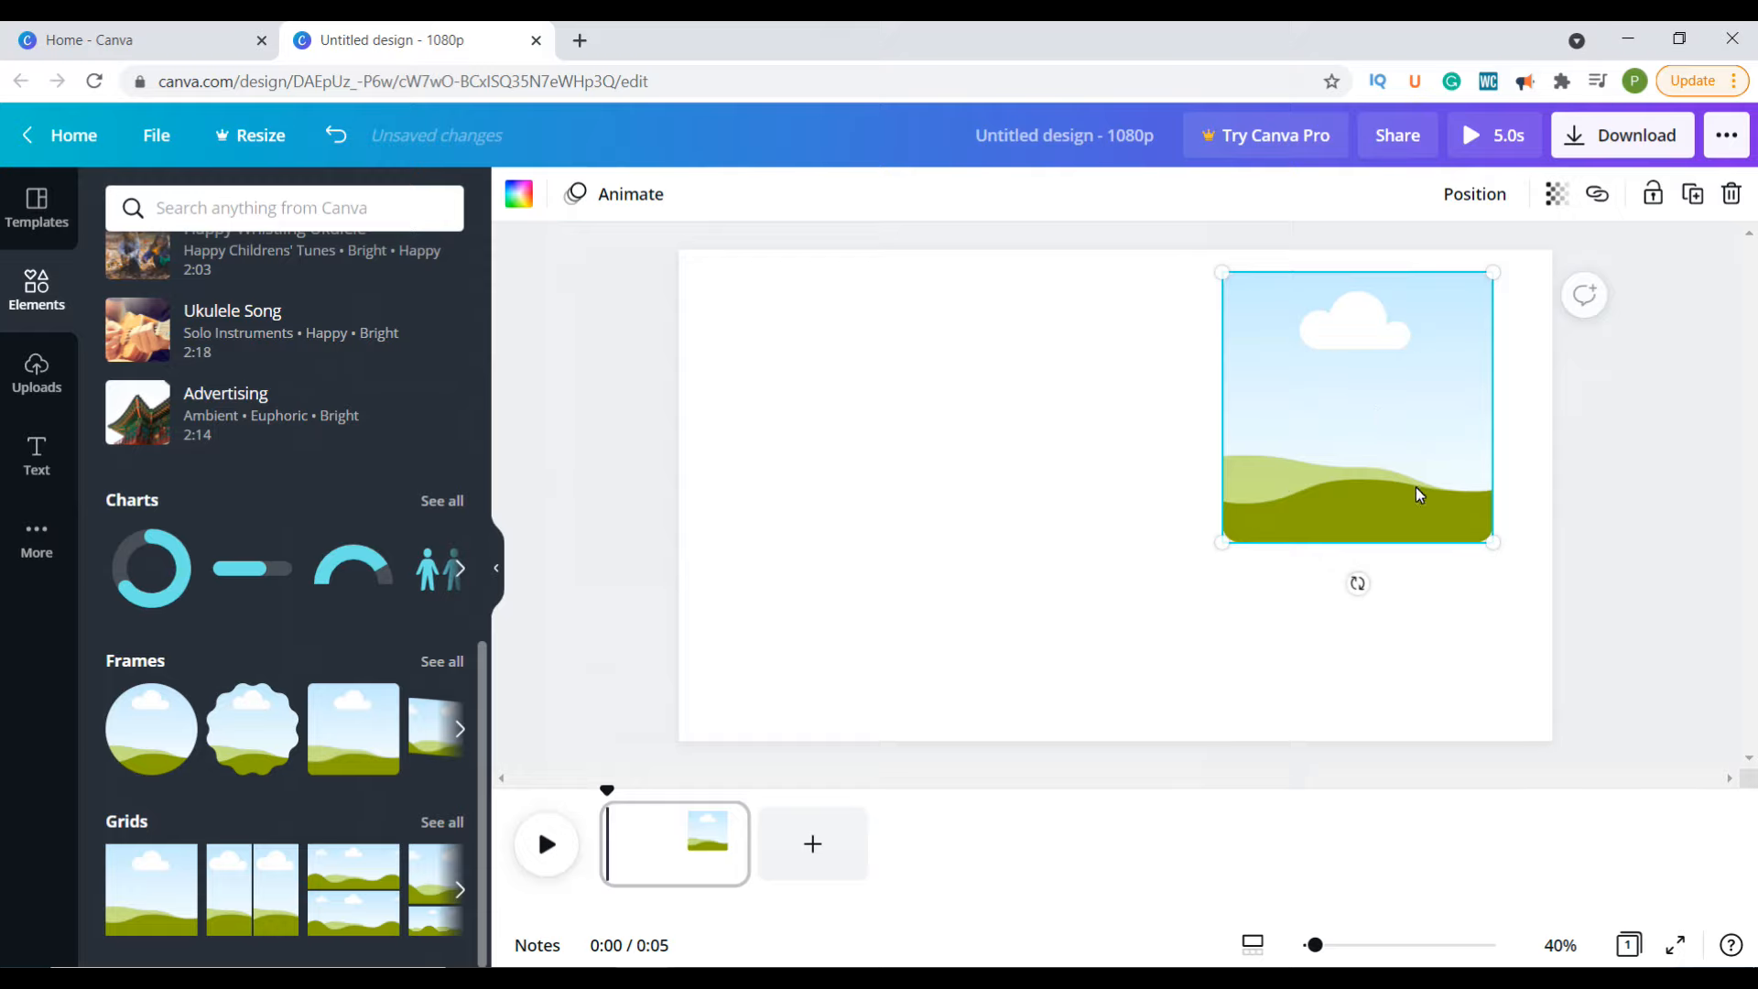
left_click_drag(1228, 549, 1103, 793)
left_click_drag(1200, 567, 1244, 565)
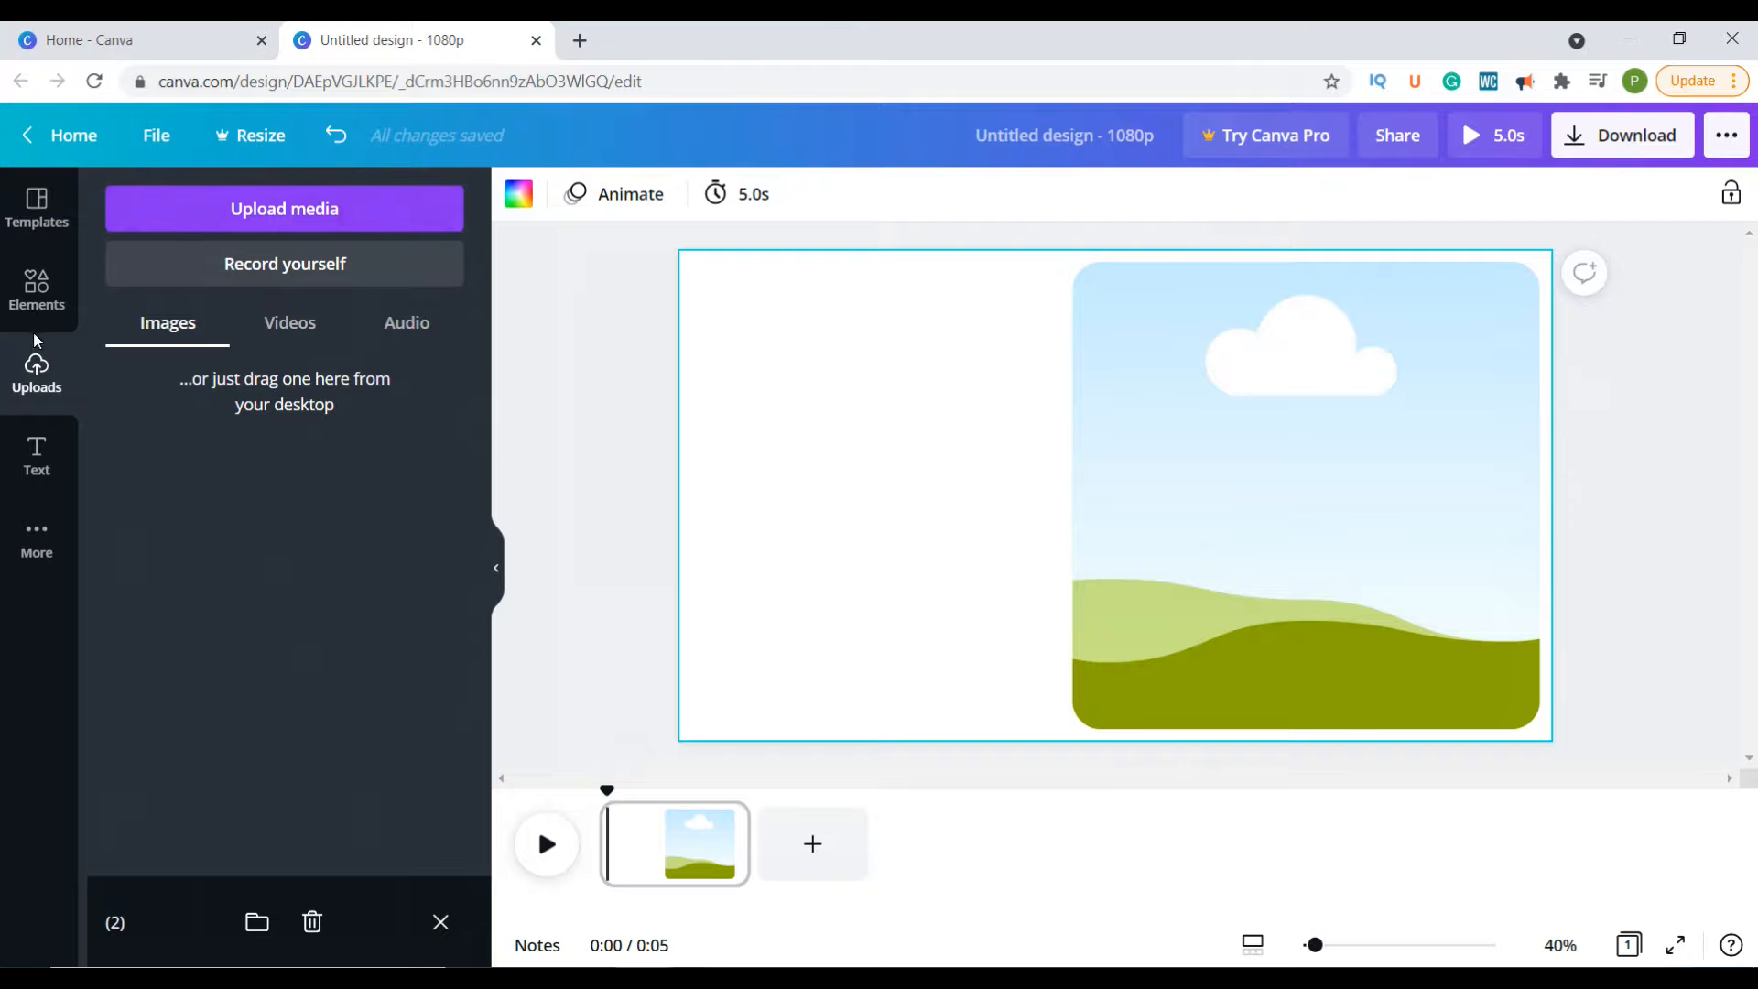
Step: Upload the Sushi Hub logo from the device, place it on the page beside the frame and enlarge it slightly
left_click(203, 222)
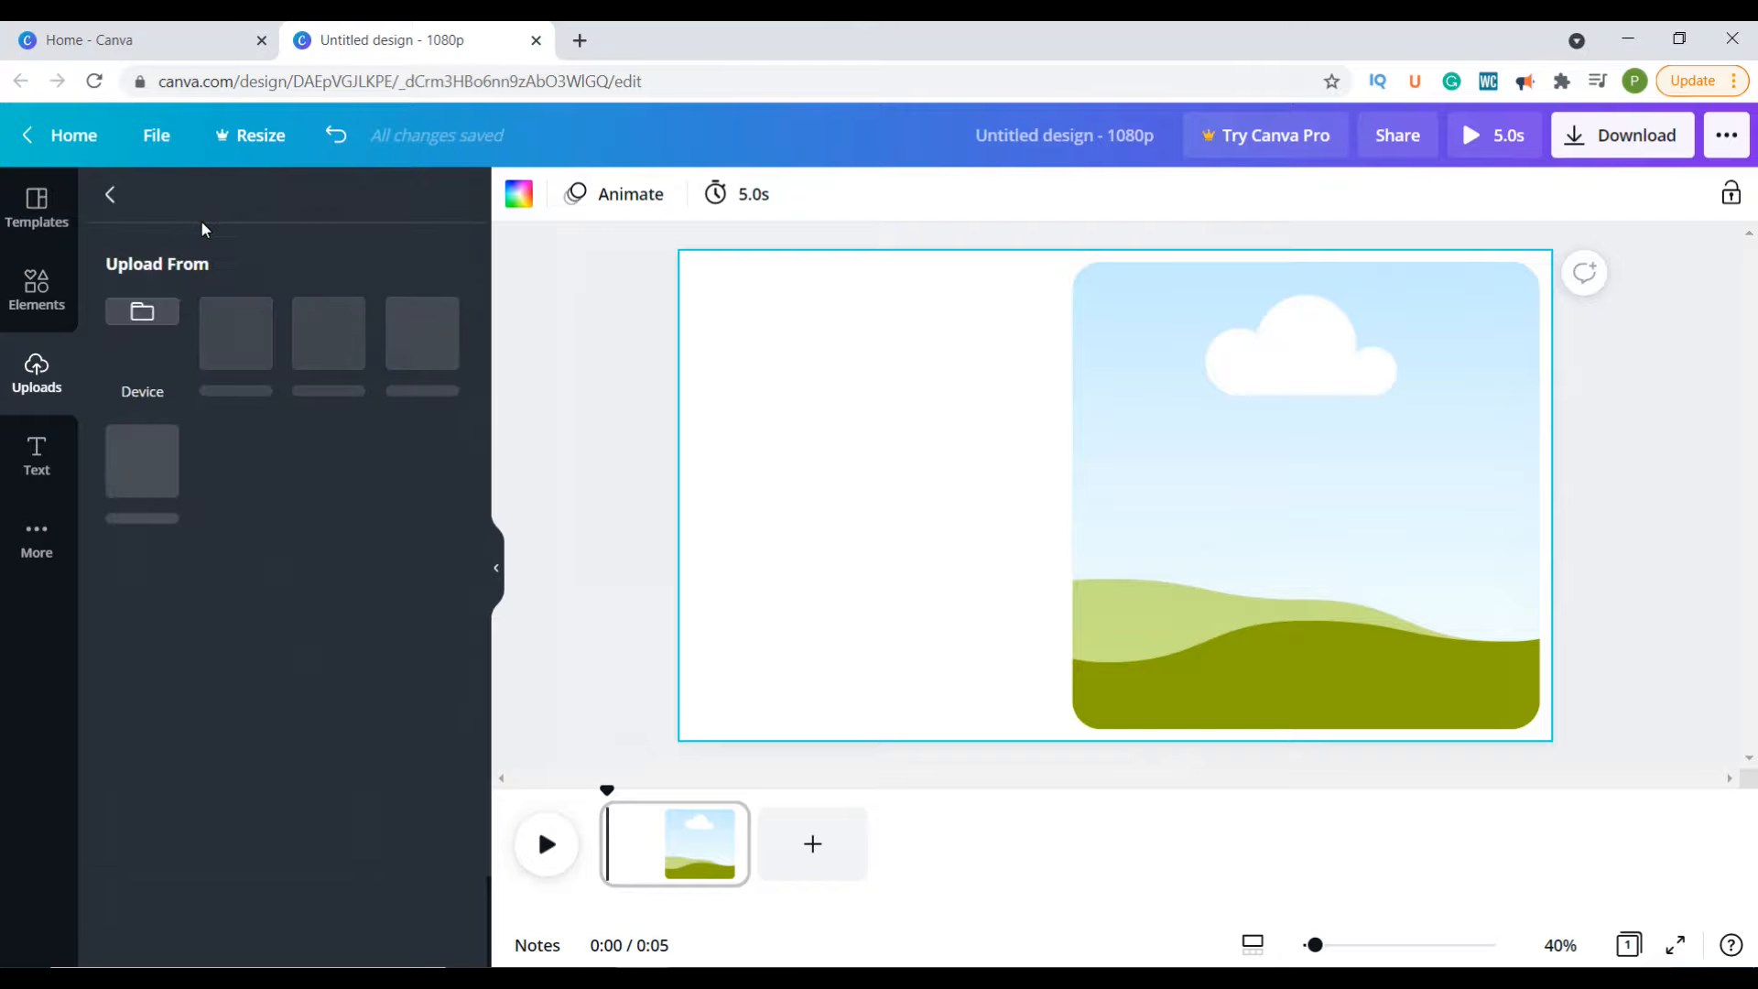
left_click(148, 321)
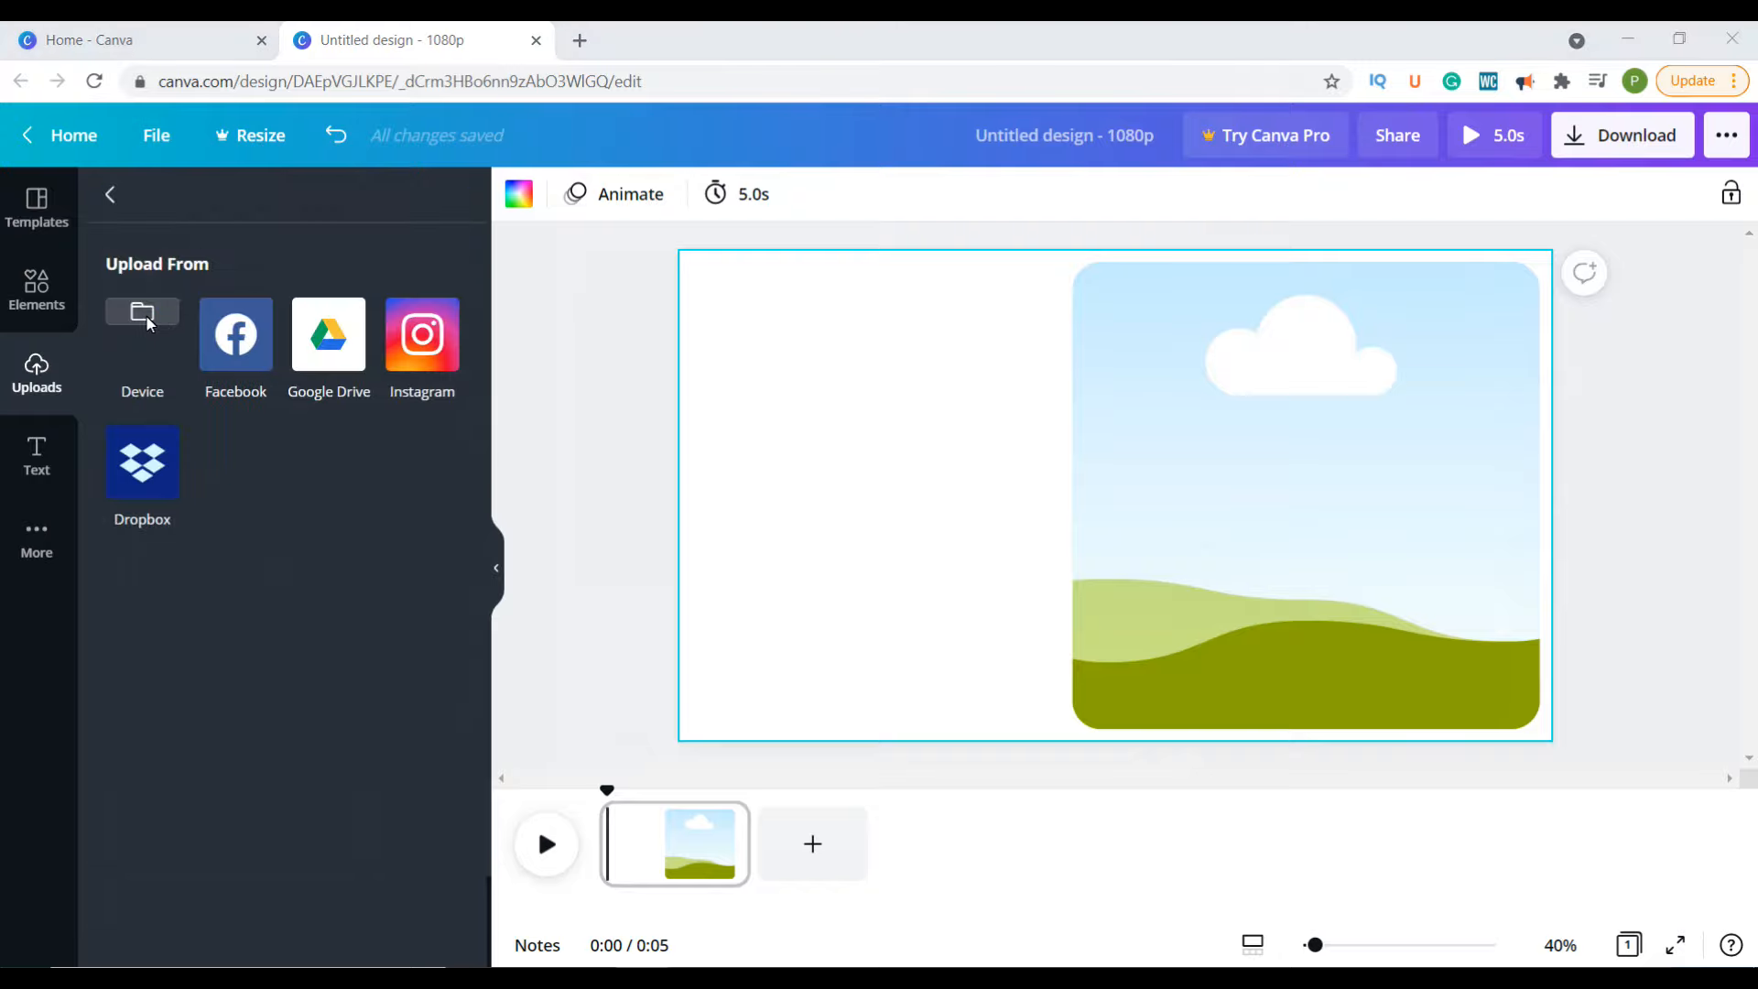
left_click(302, 310)
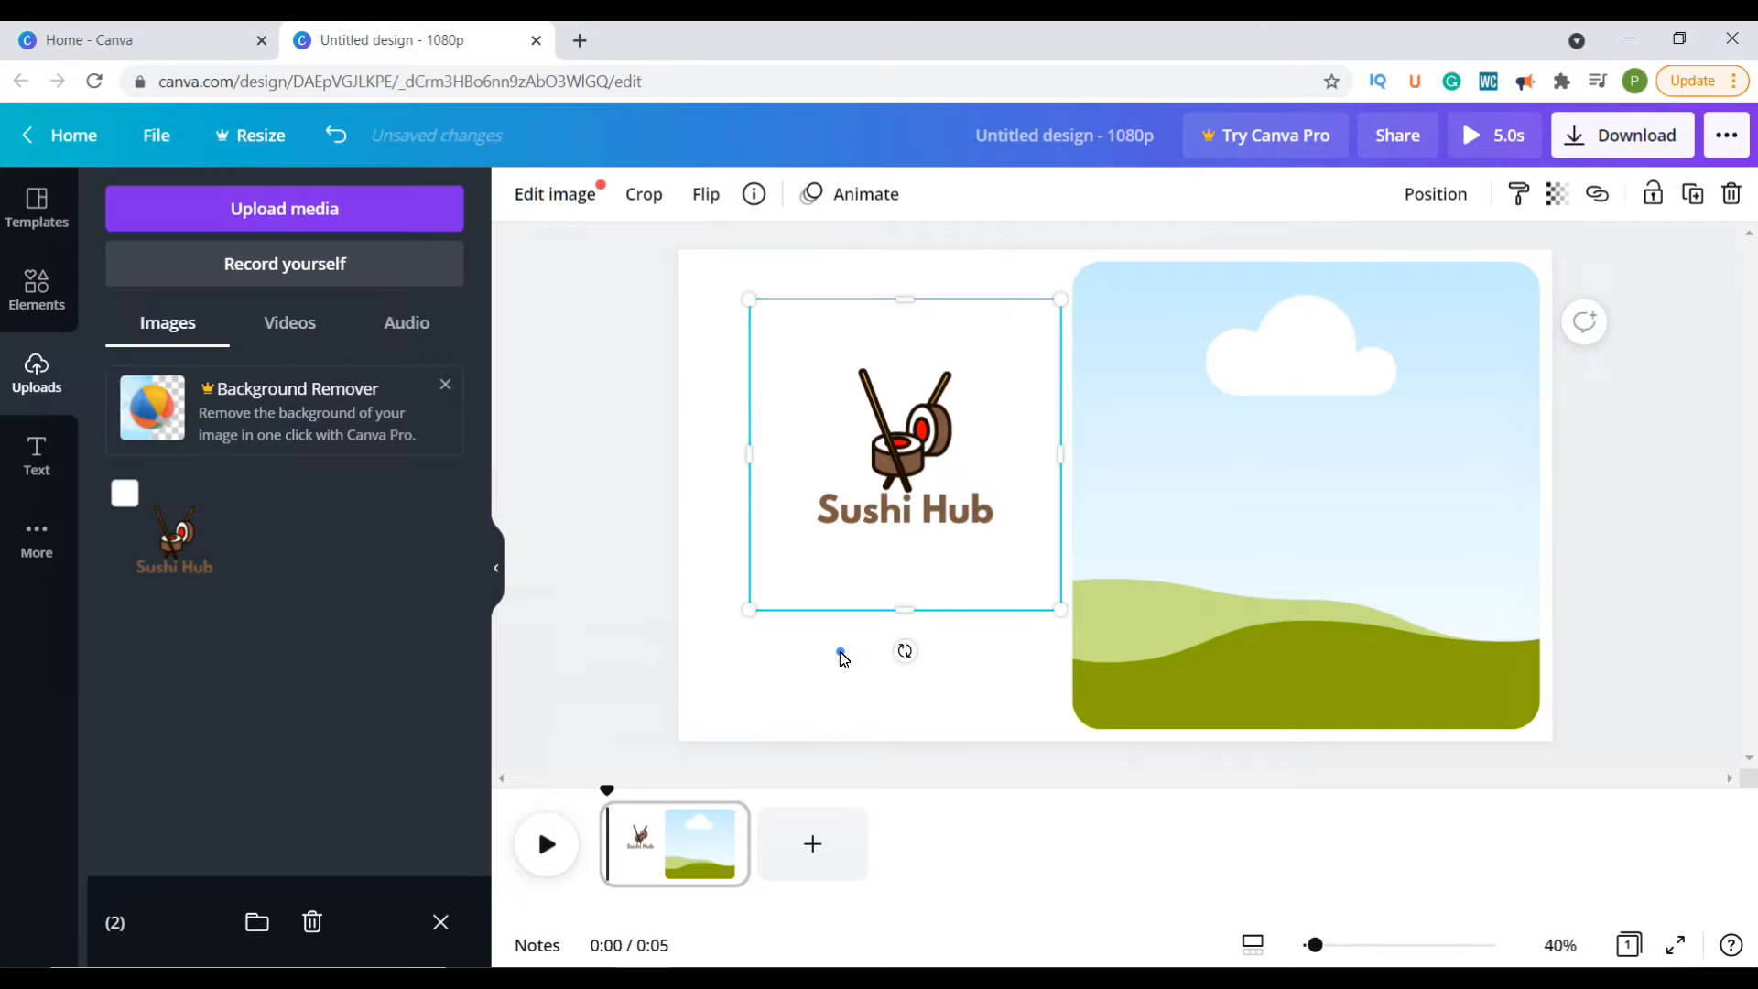
left_click(840, 652)
left_click(851, 598)
left_click_drag(749, 610, 727, 632)
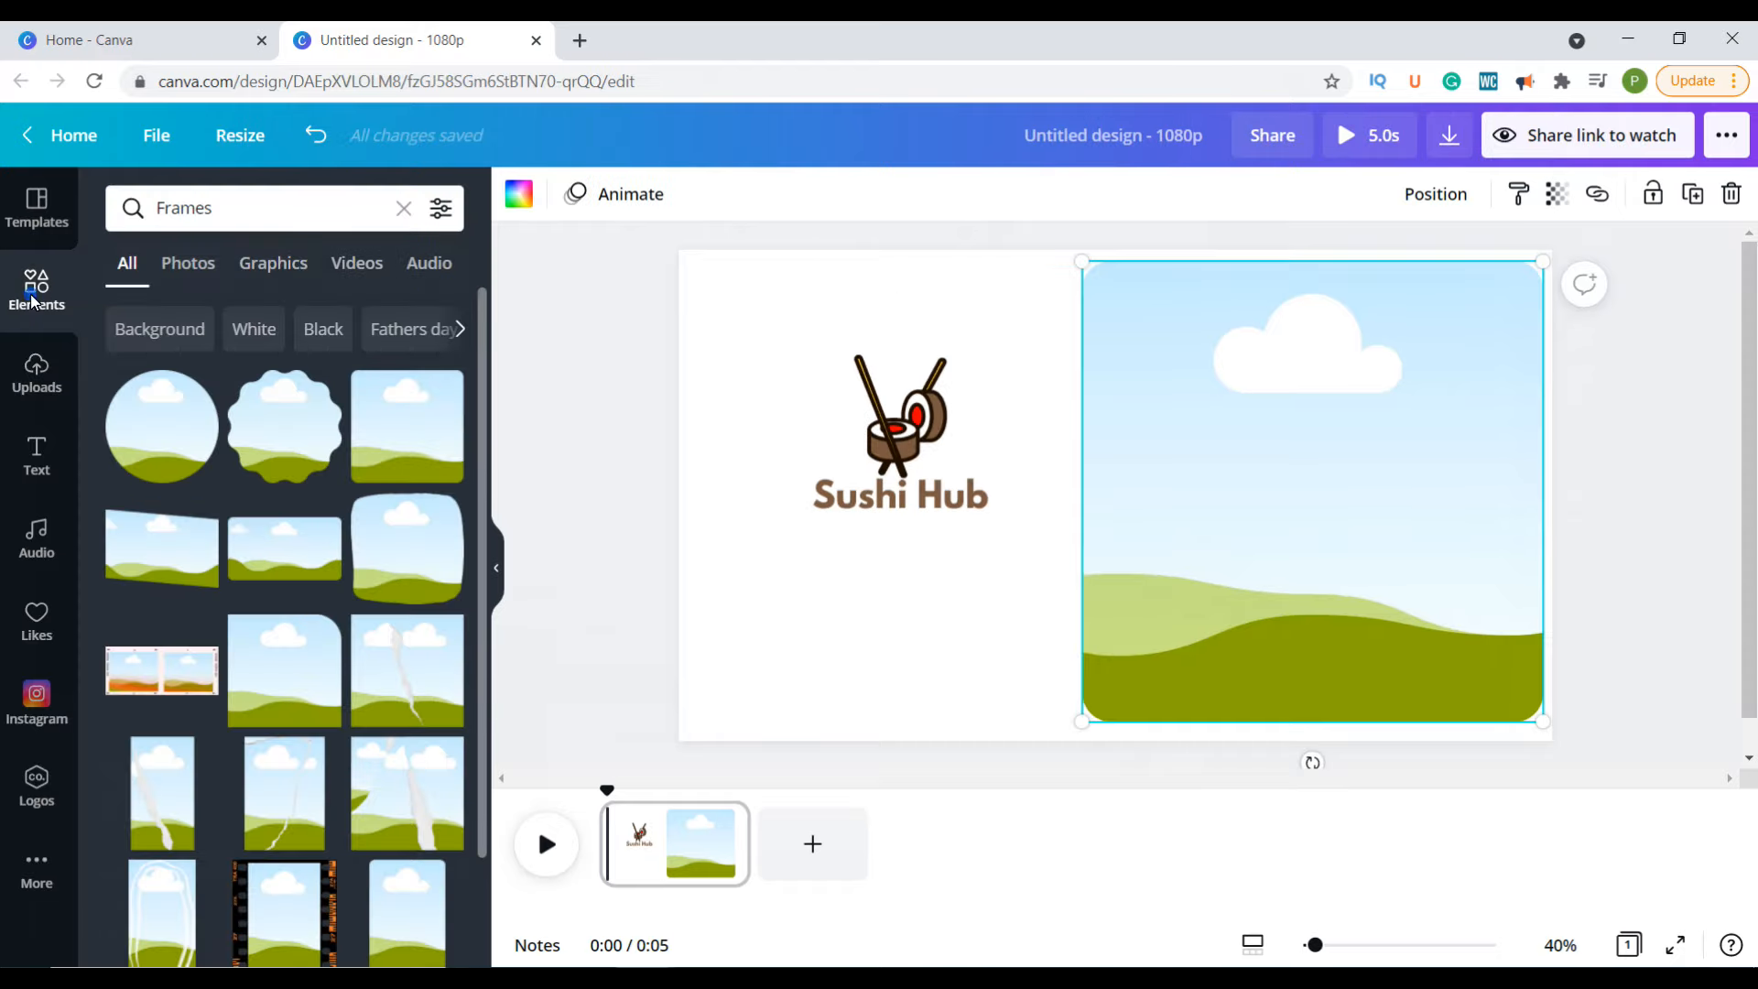
Step: Search the elements for "sushi" and filter the results to videos
left_click(37, 291)
left_click(236, 216)
type("sushi")
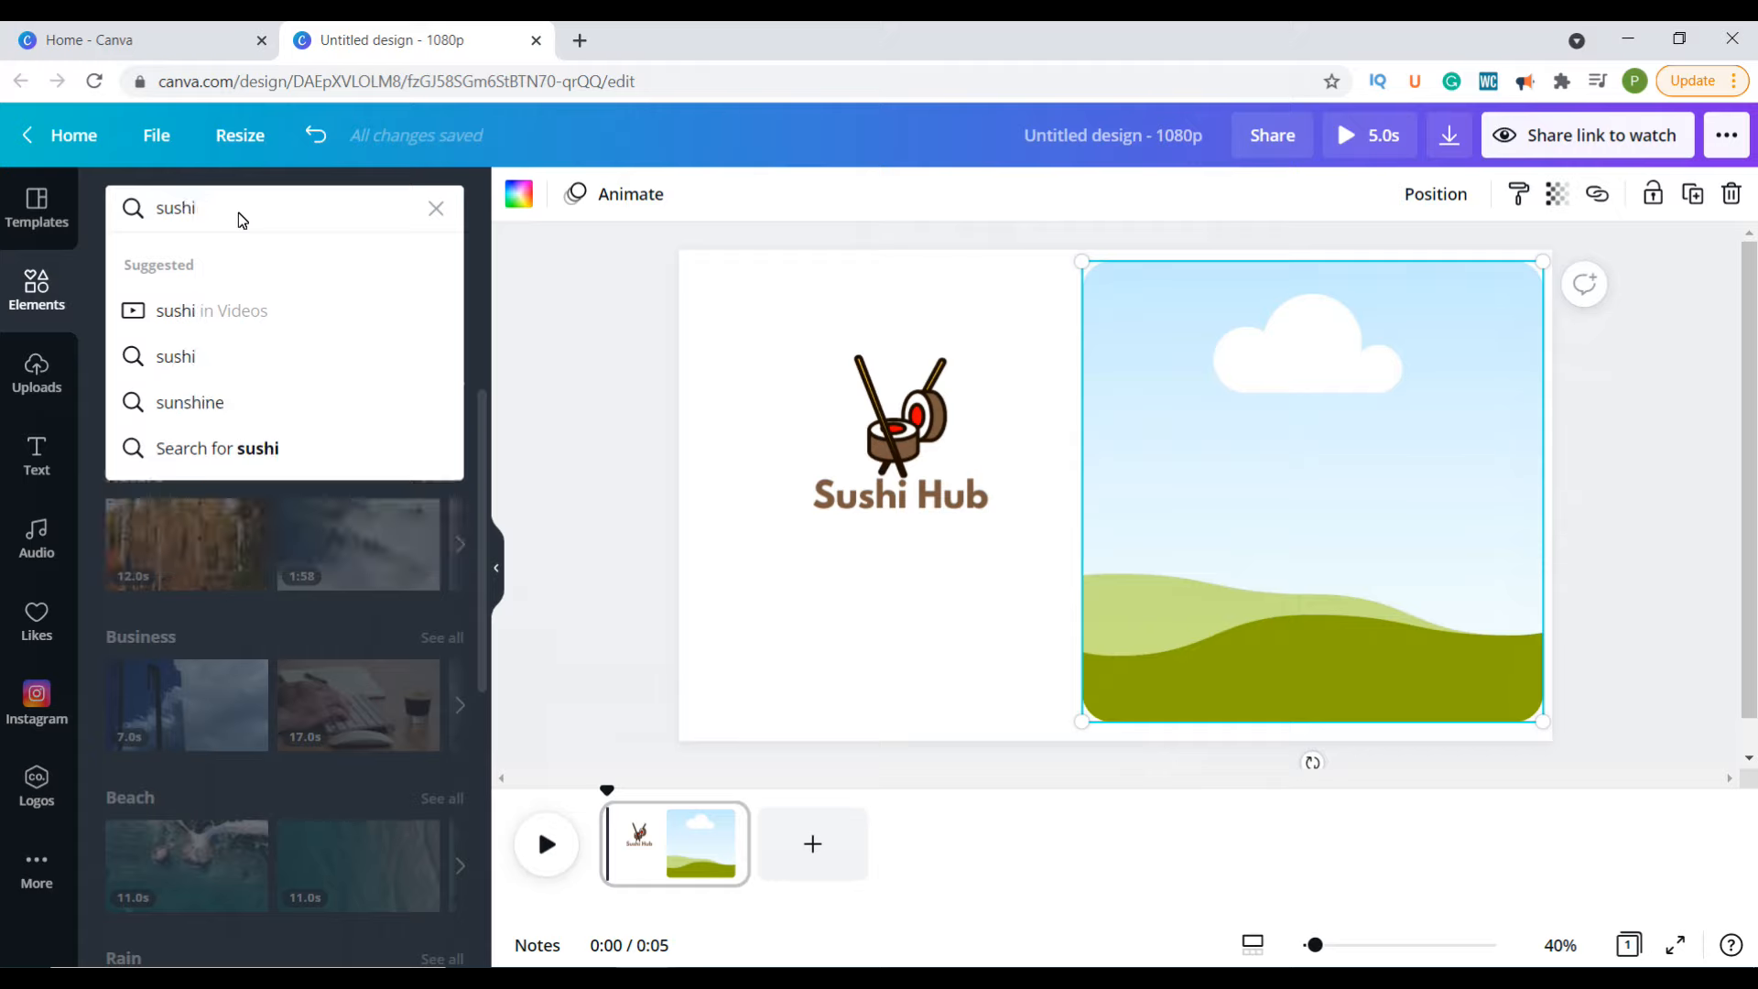
key("Return")
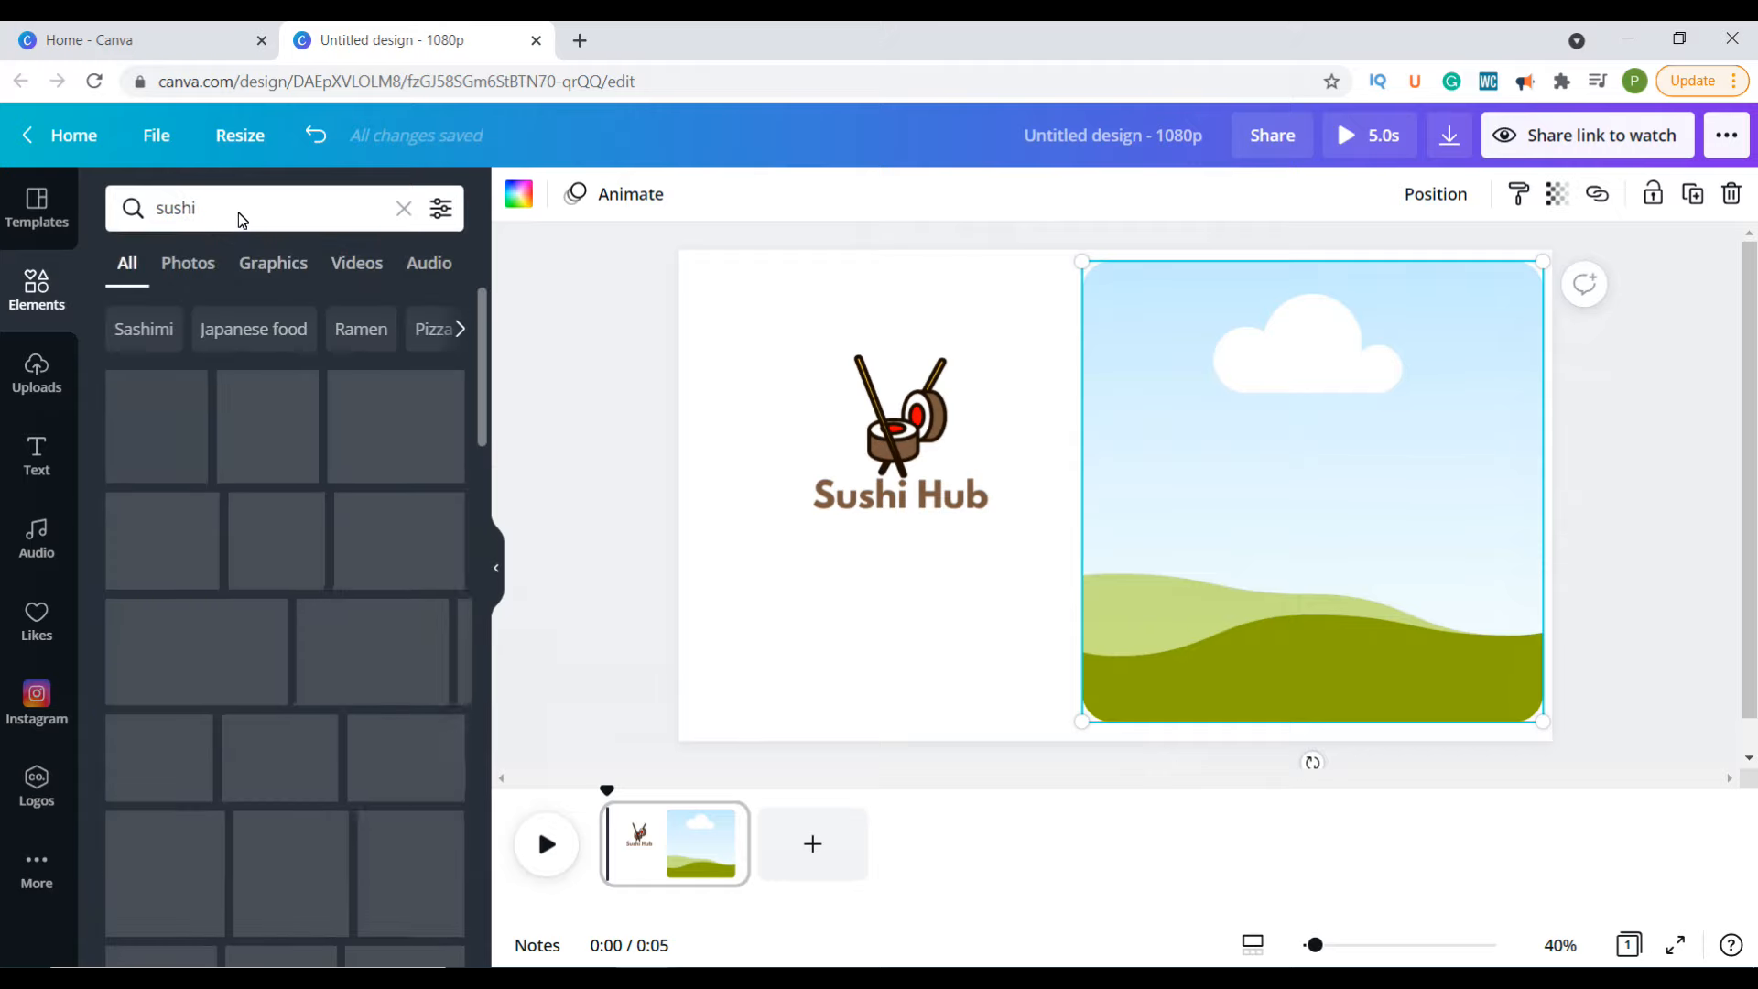
scroll(374, 632, "down", 3)
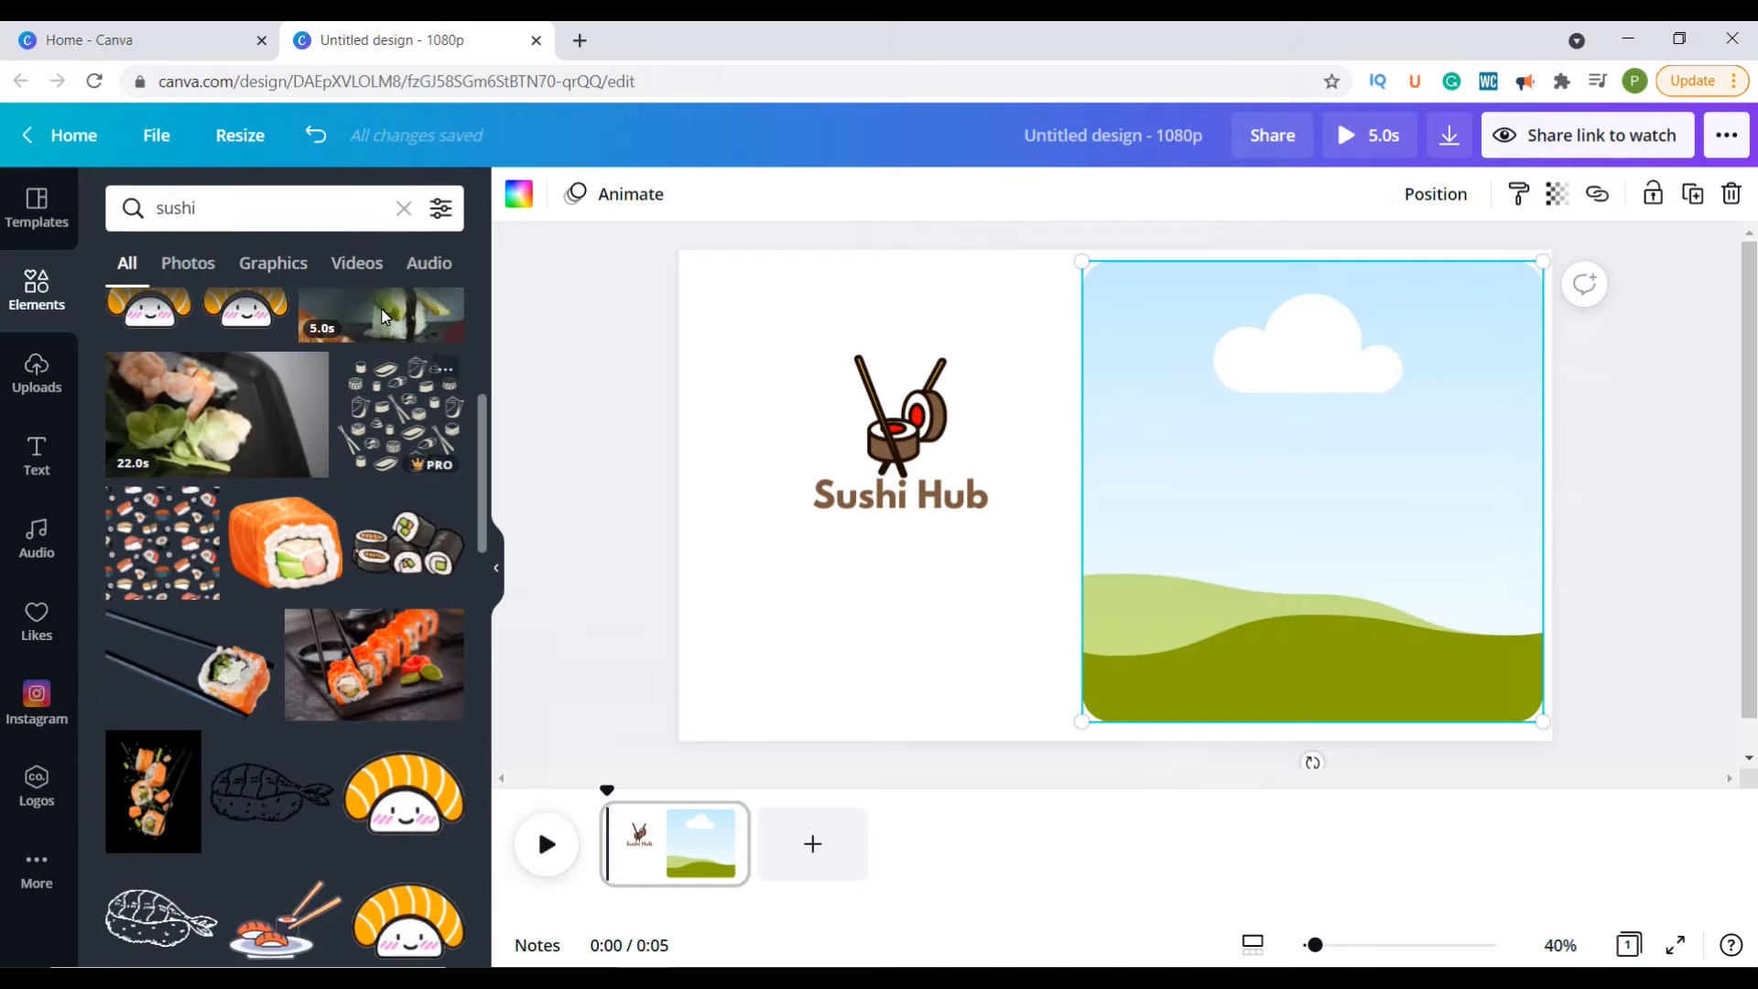
left_click(357, 265)
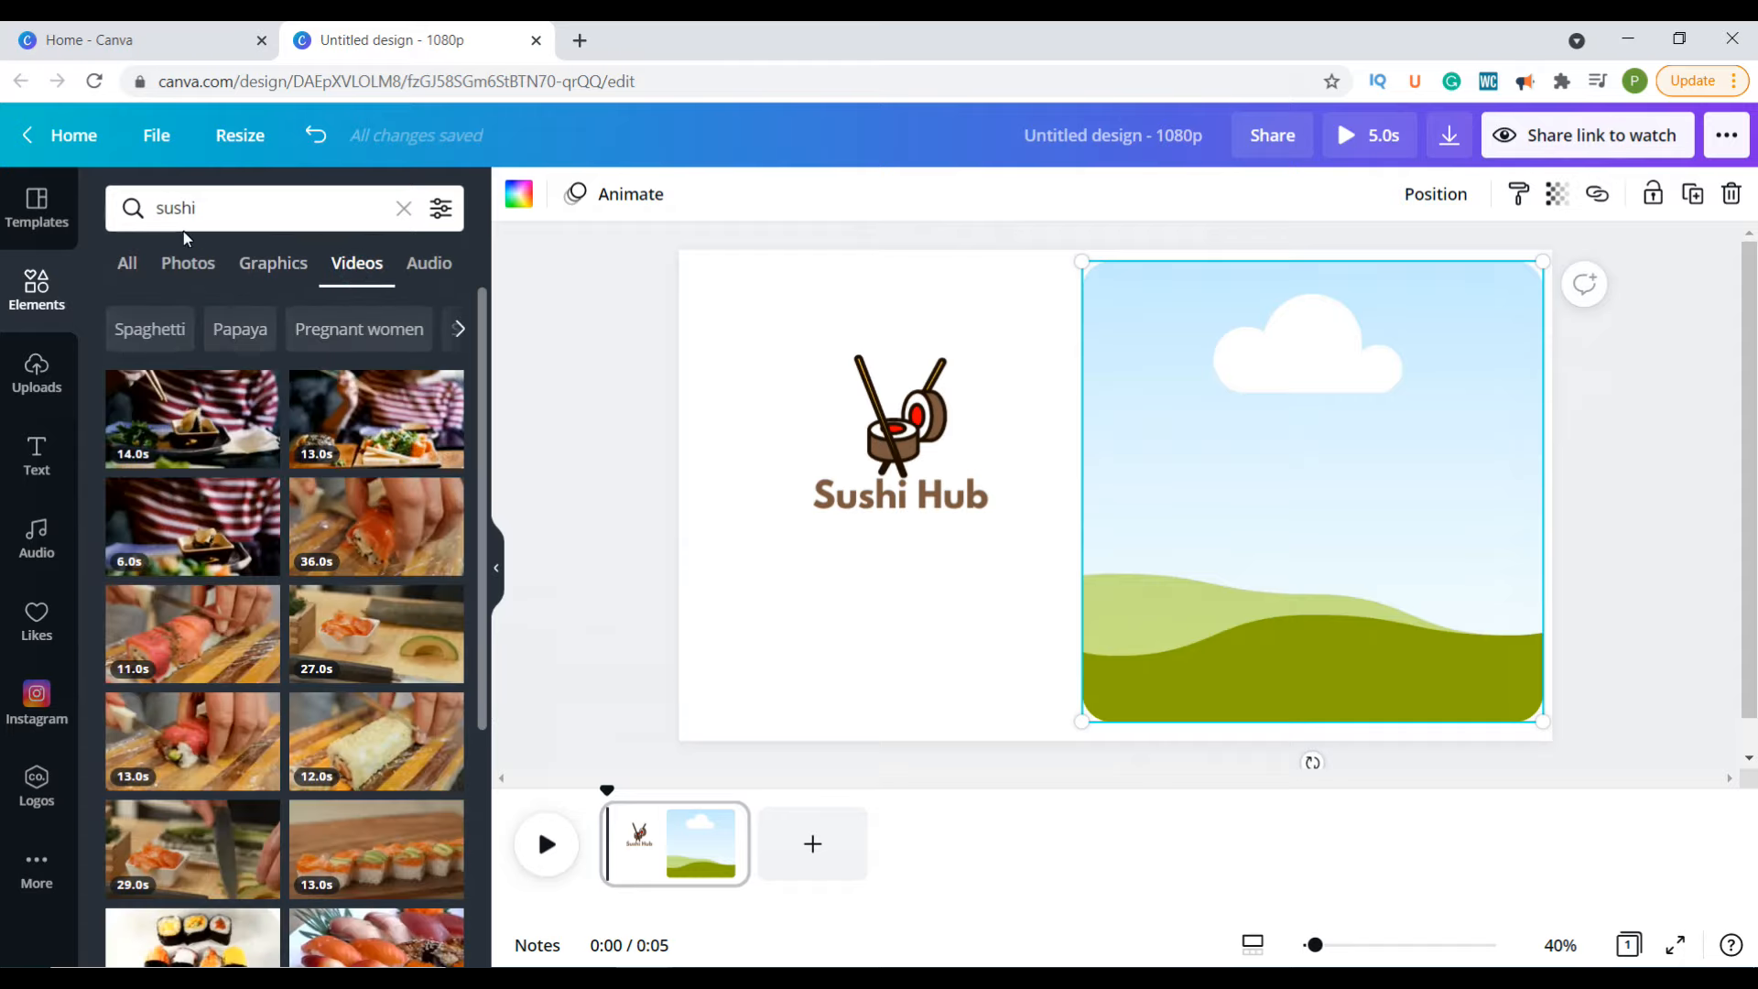
Step: Fill the page's frame with the 17.0s sushi-plating clip from the recently used elements
left_click(404, 208)
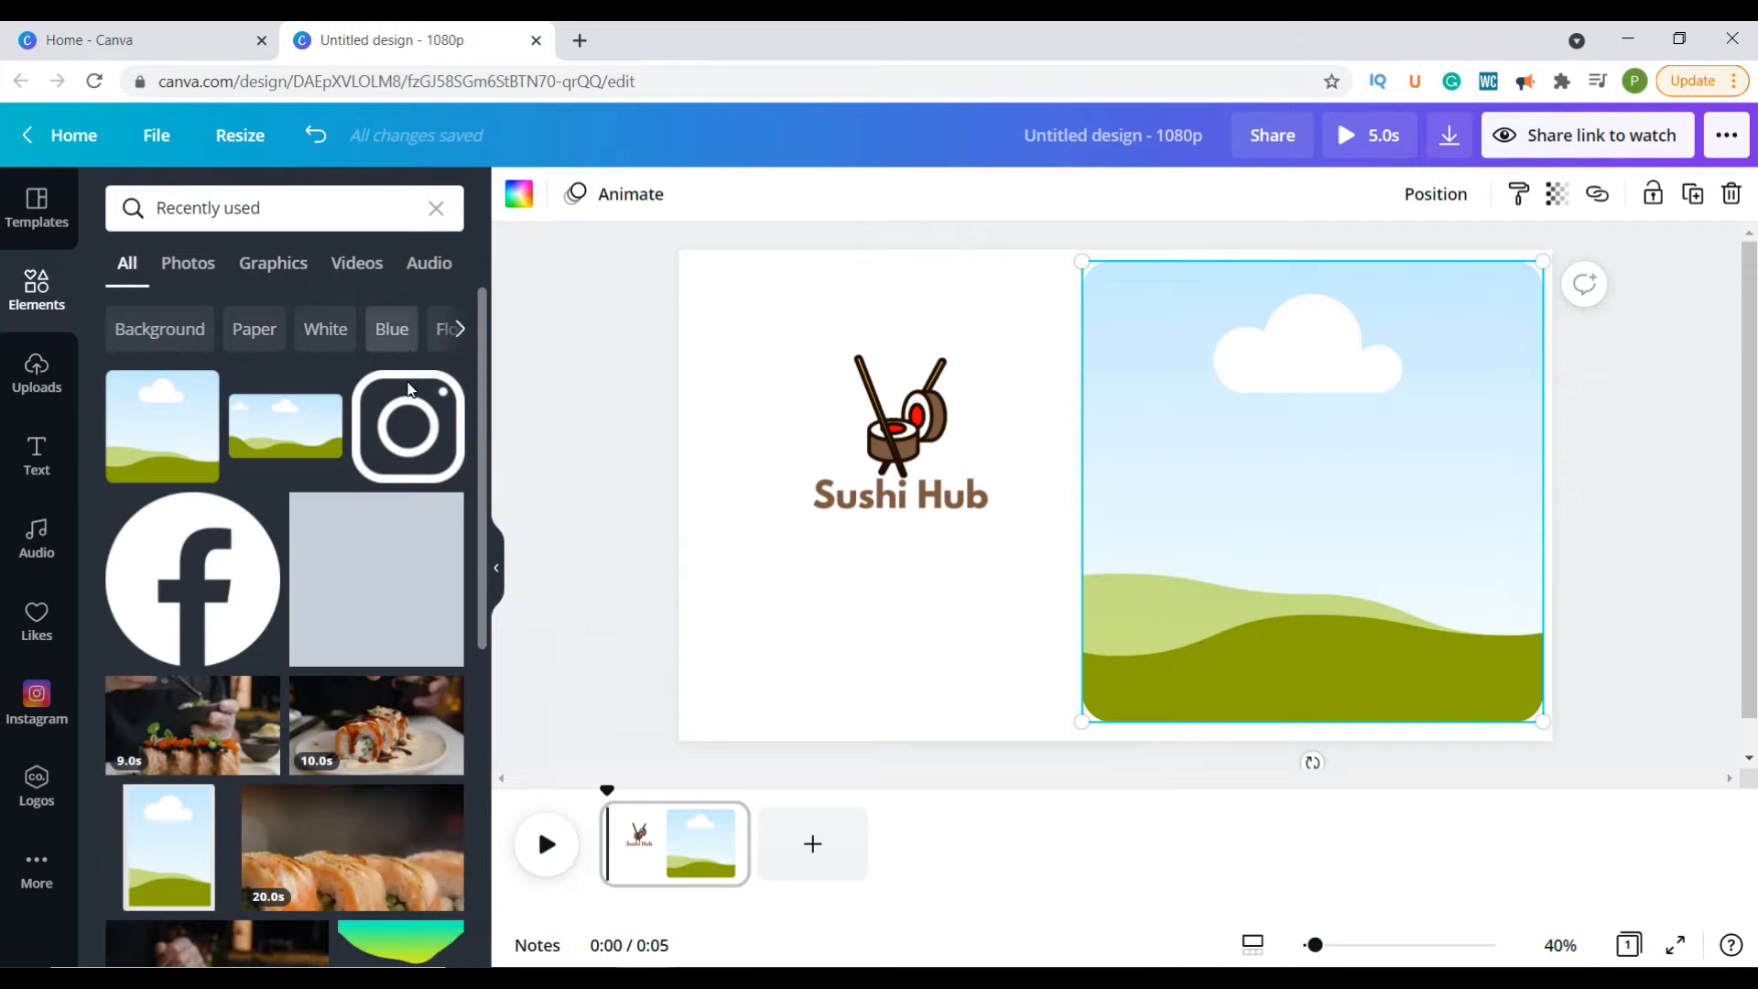
scroll(424, 456, "down", 6)
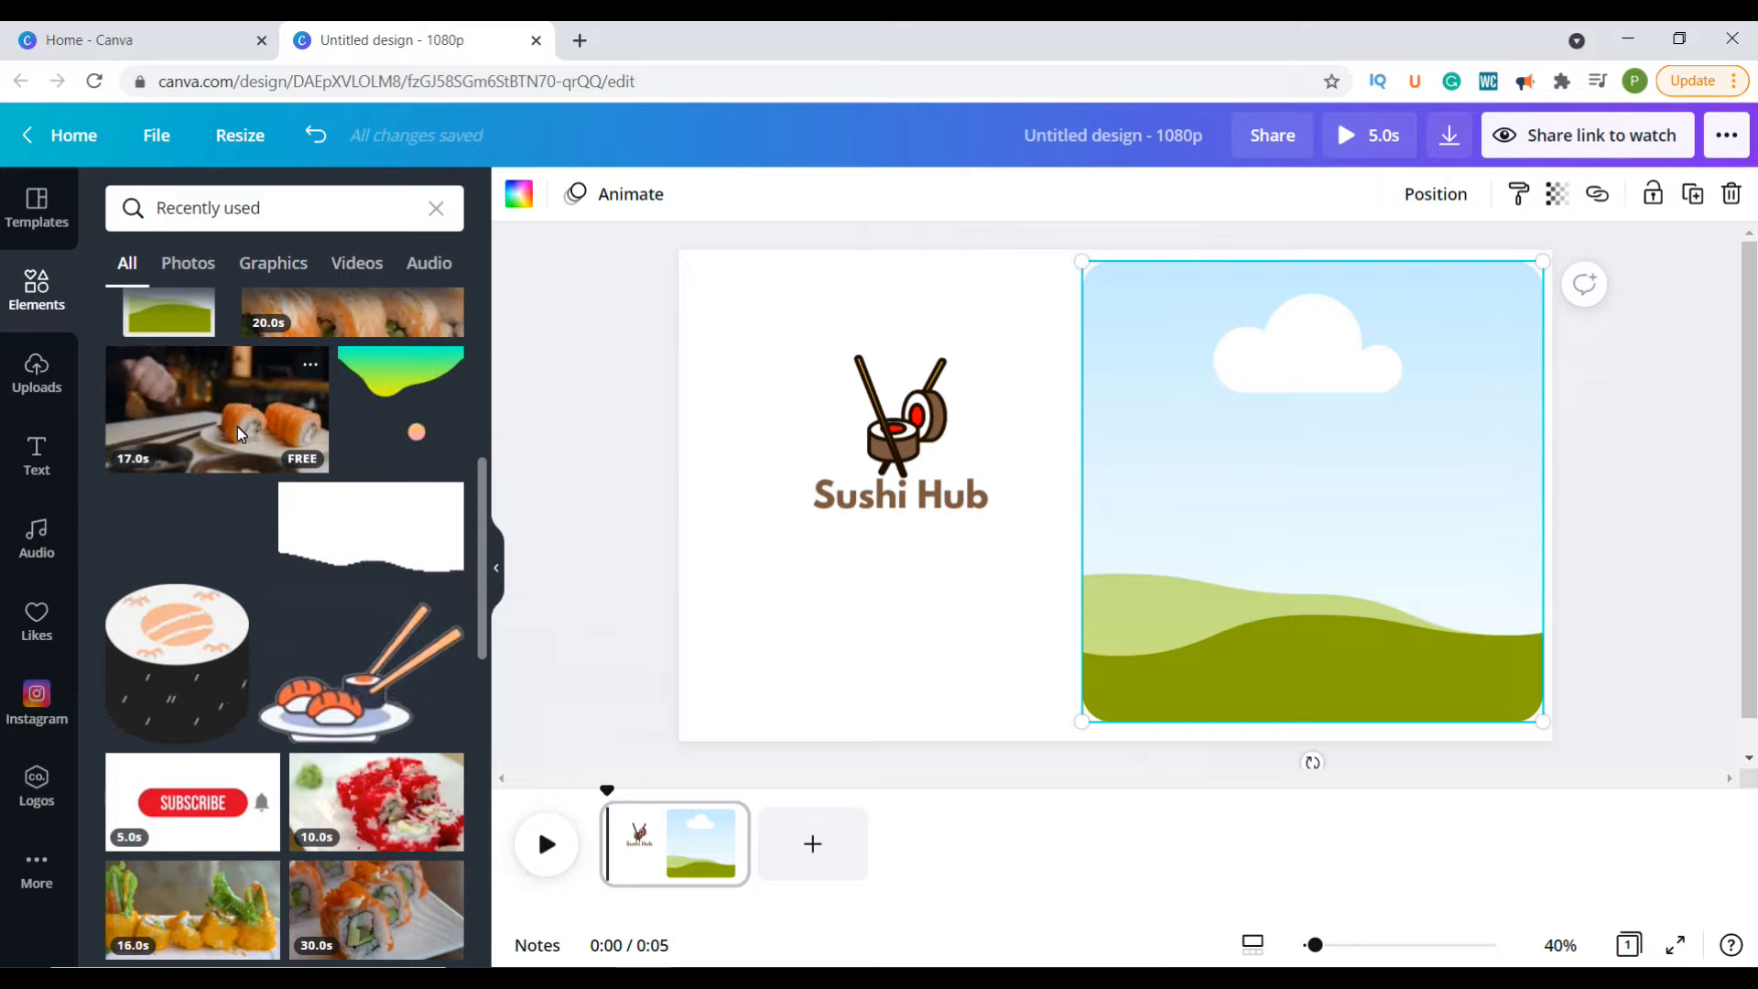
left_click_drag(239, 434, 1228, 498)
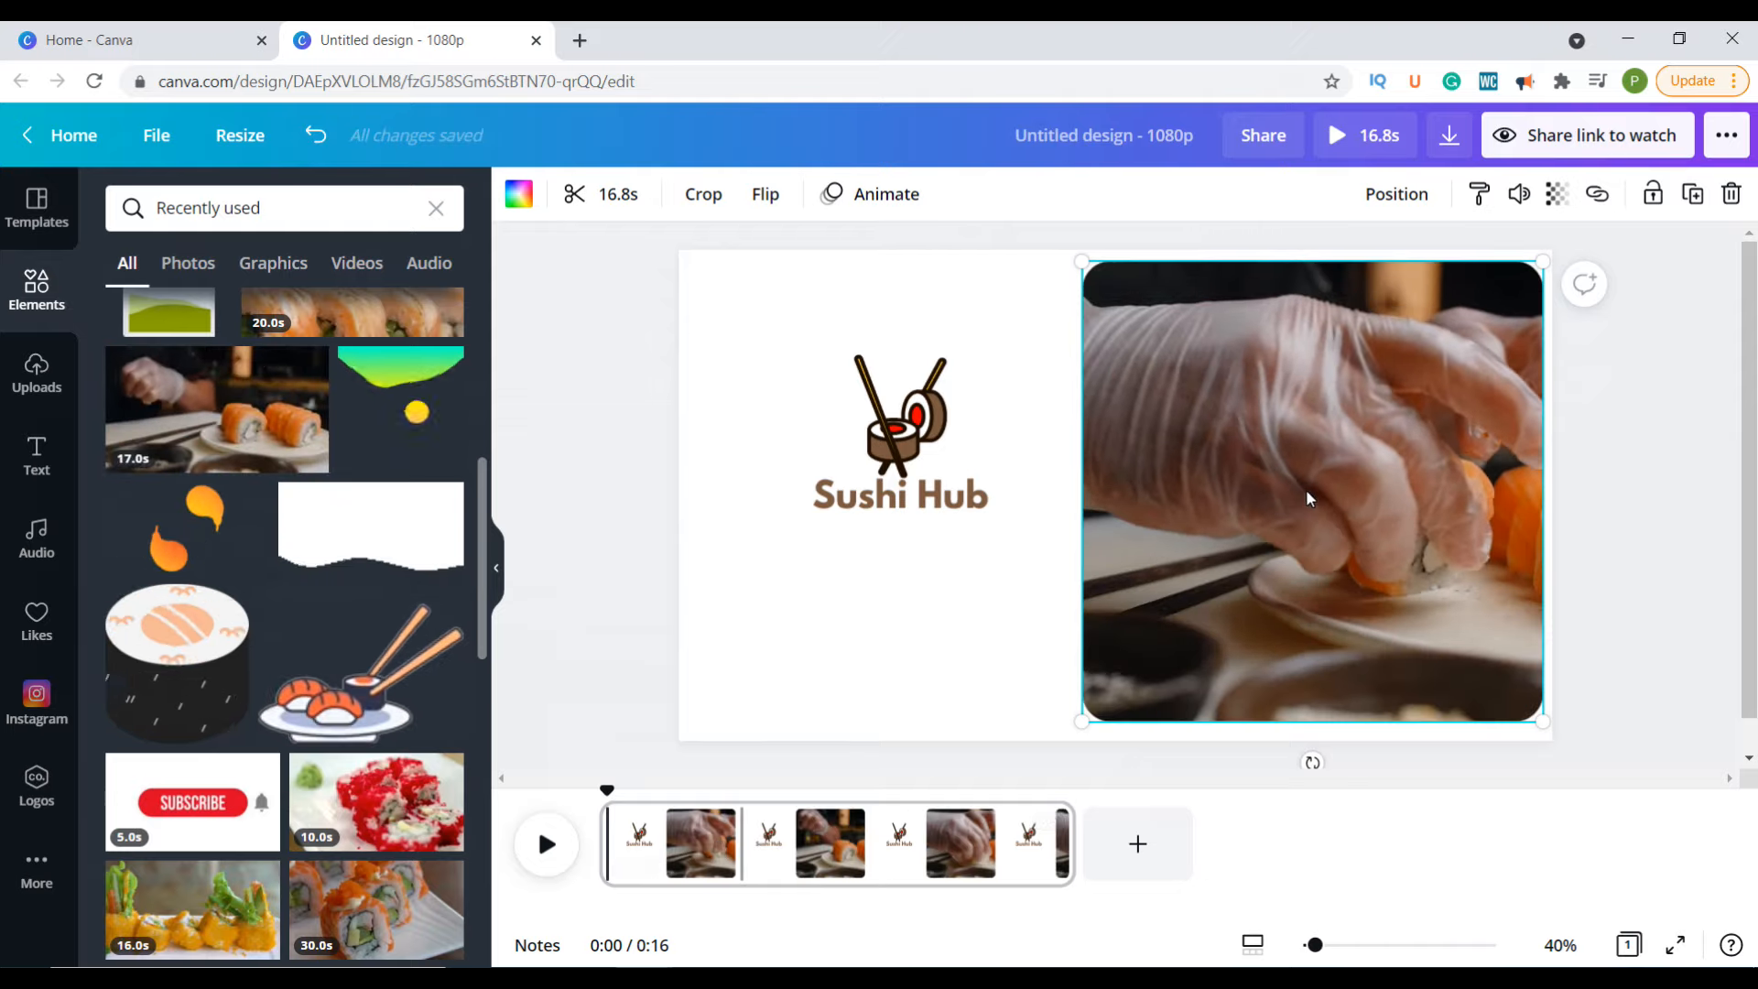
Step: Play back the first page to preview the sushi clip beside the logo
left_click(547, 843)
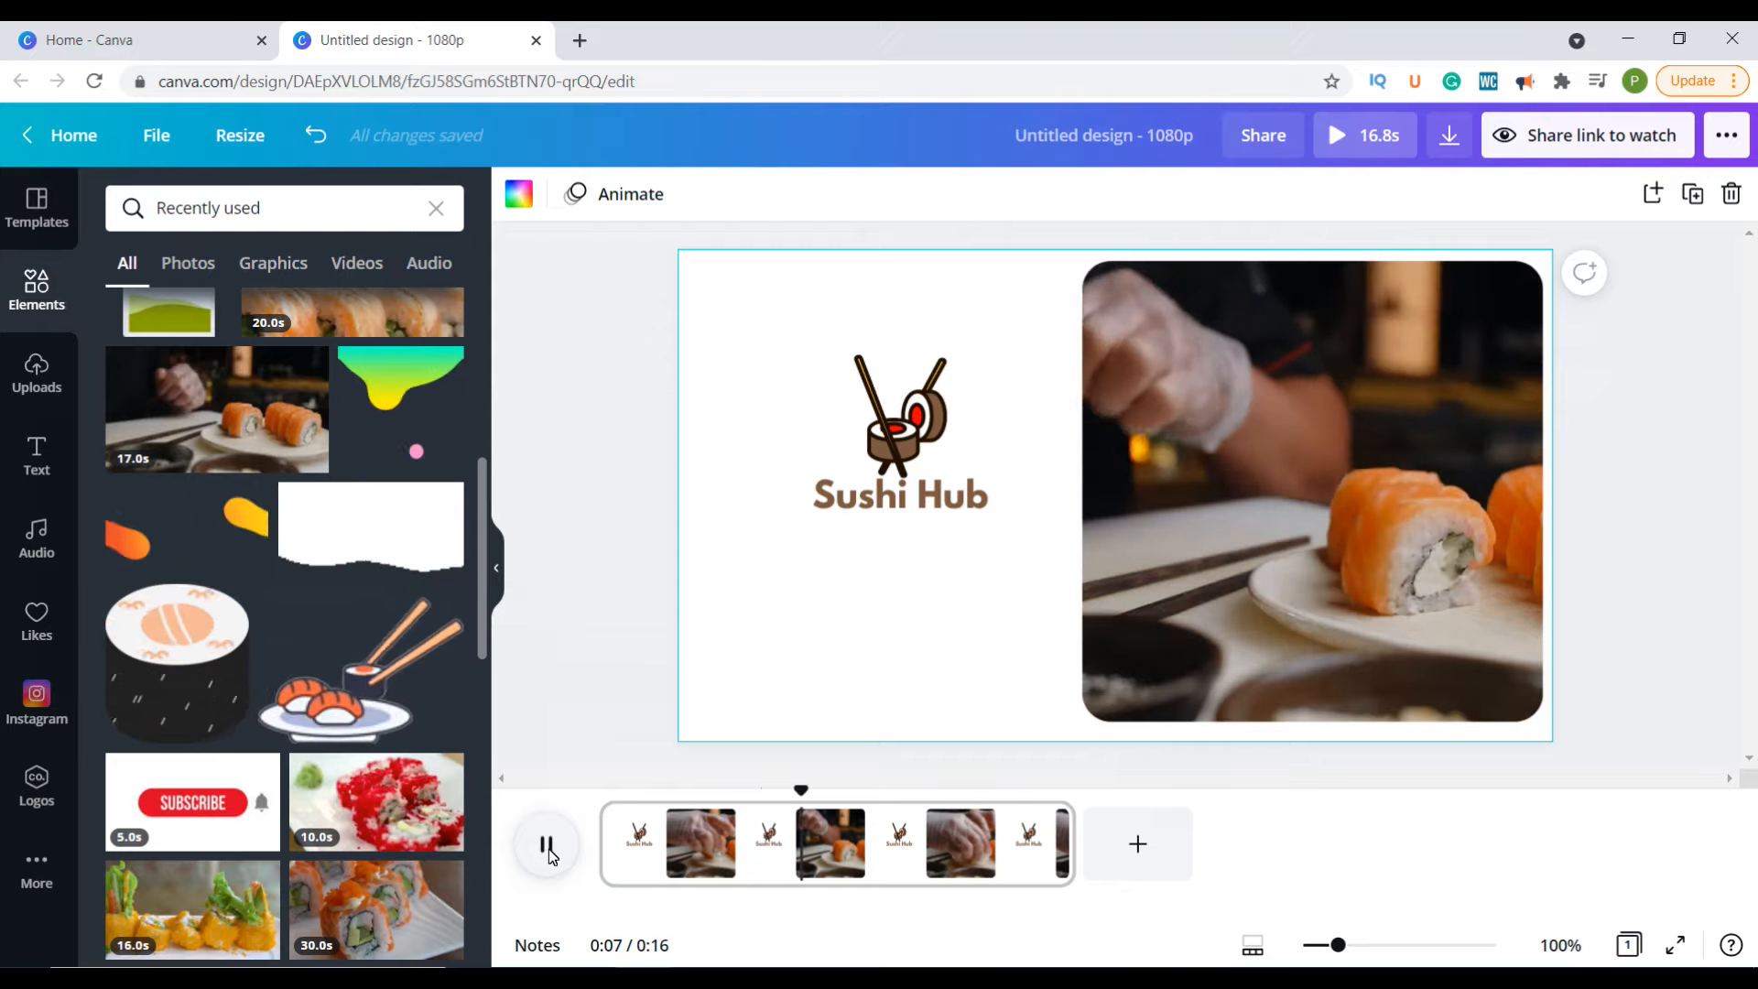
left_click(547, 847)
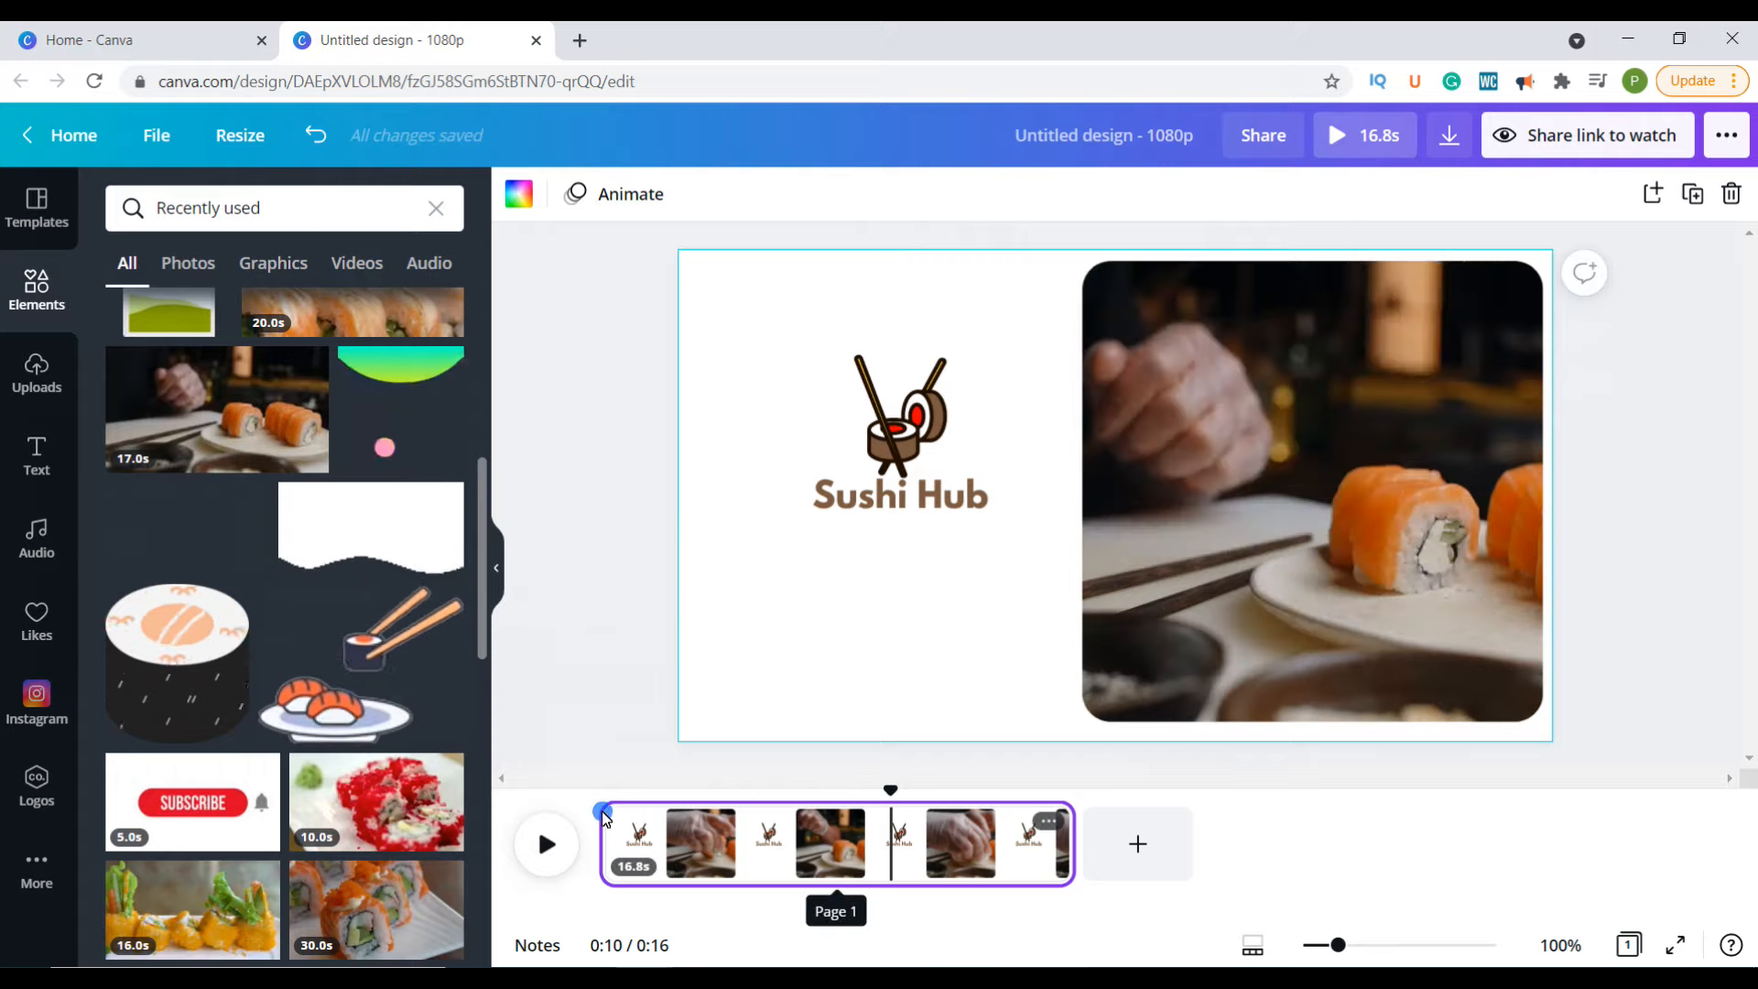
left_click(548, 851)
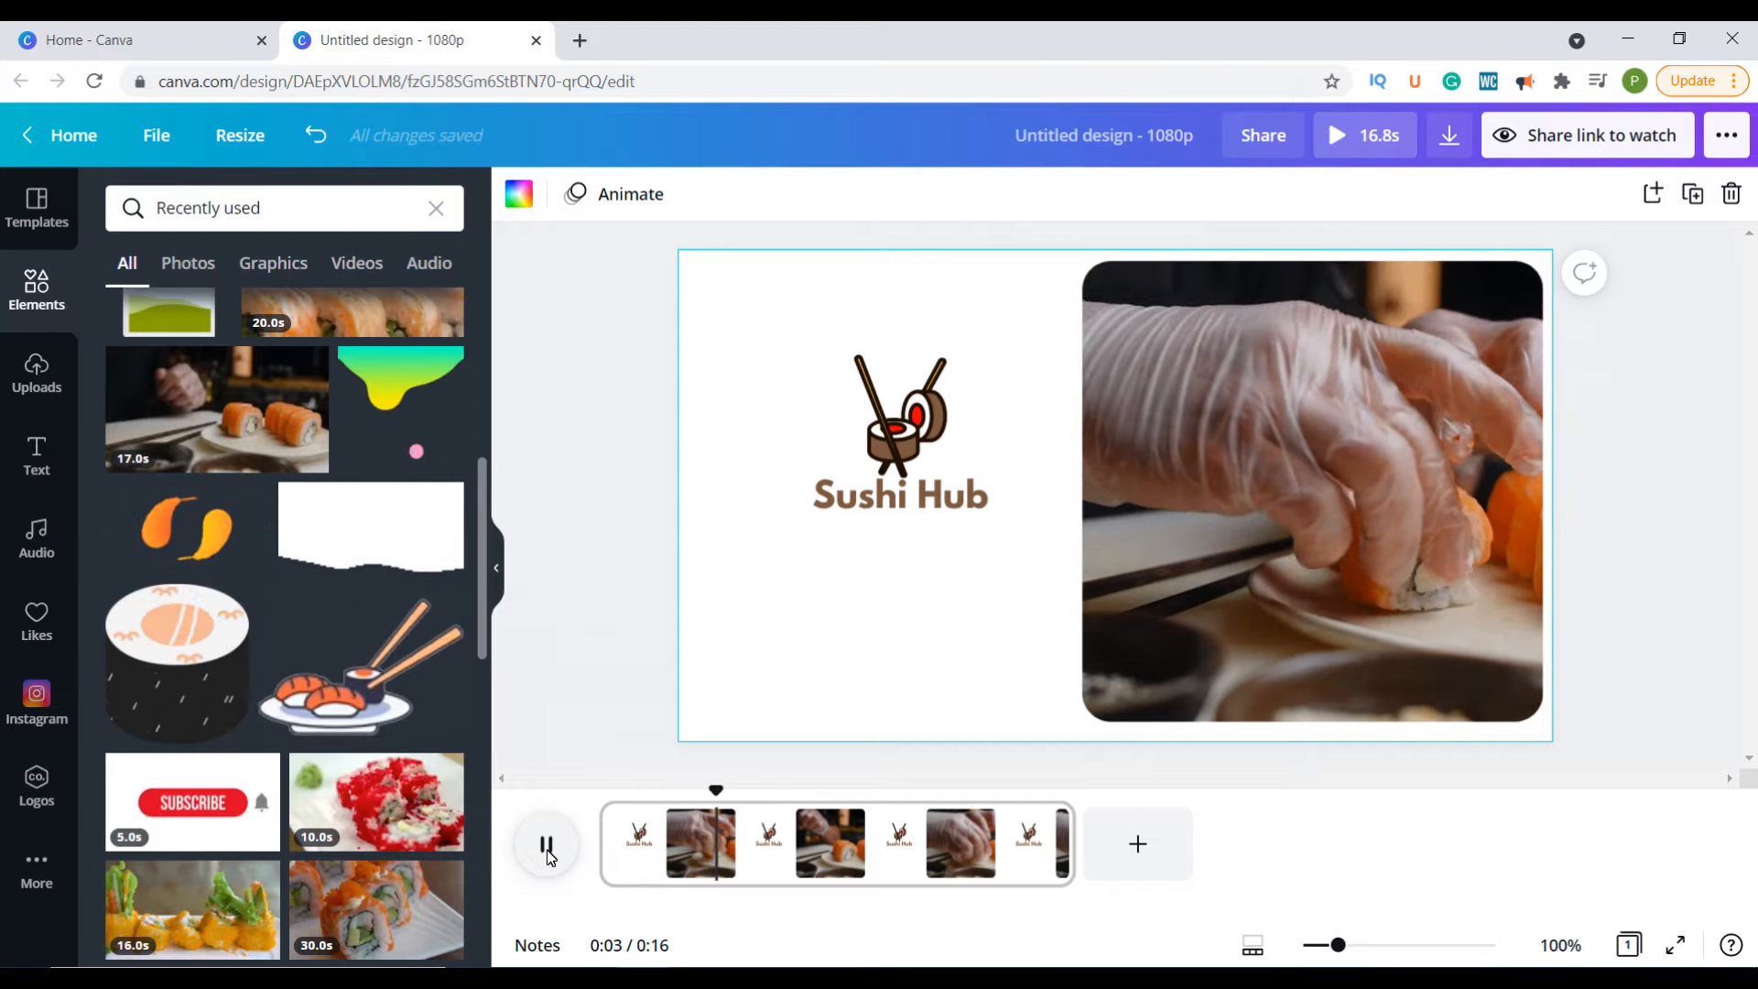
left_click(547, 850)
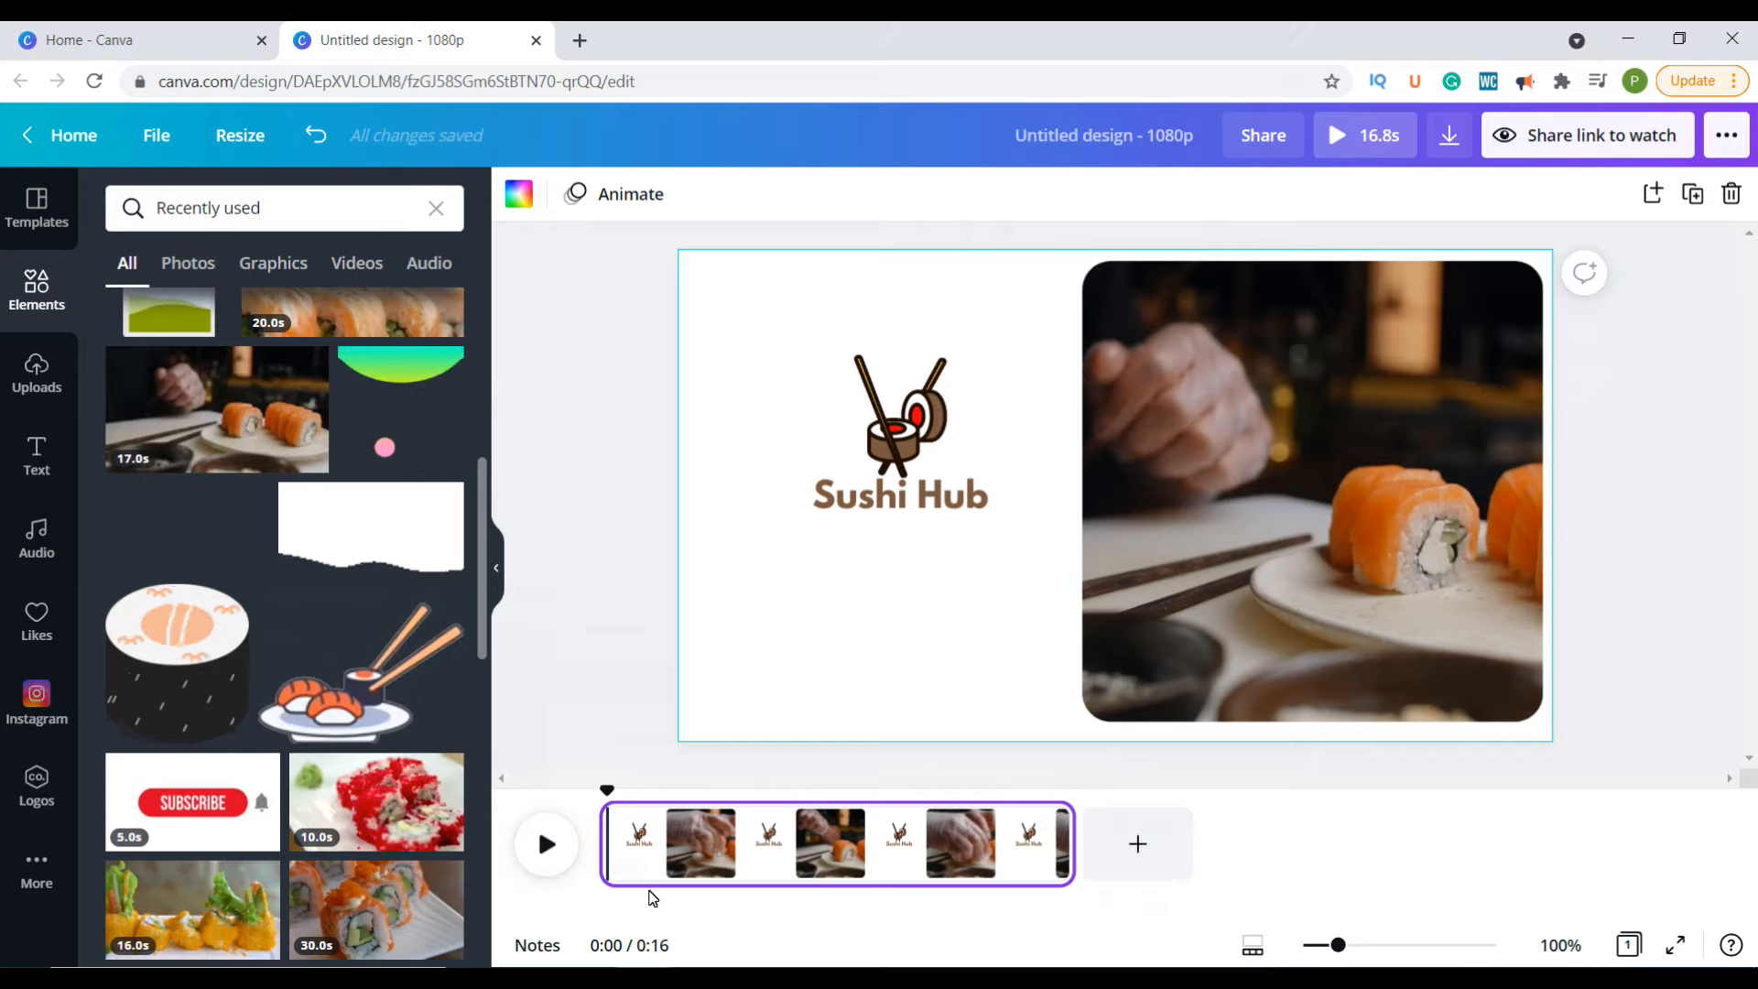
Step: Trim the first page in the timeline to 5.0 seconds
left_click_drag(605, 843, 654, 866)
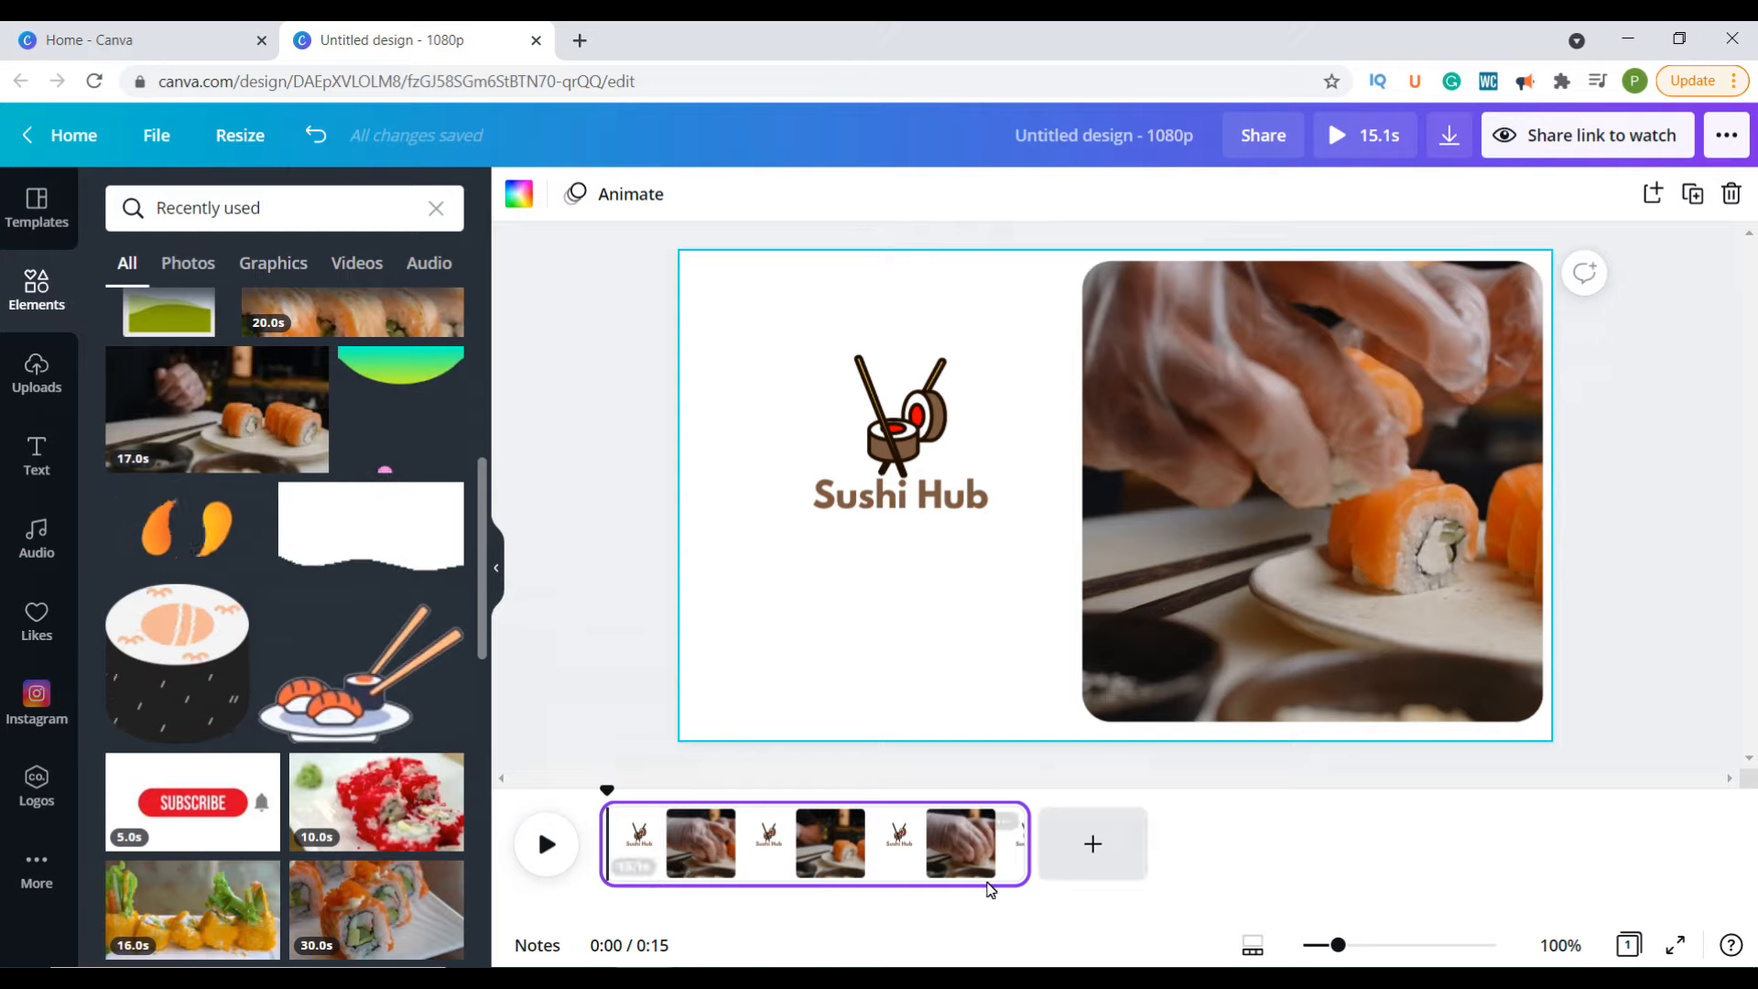
left_click_drag(1033, 854, 745, 878)
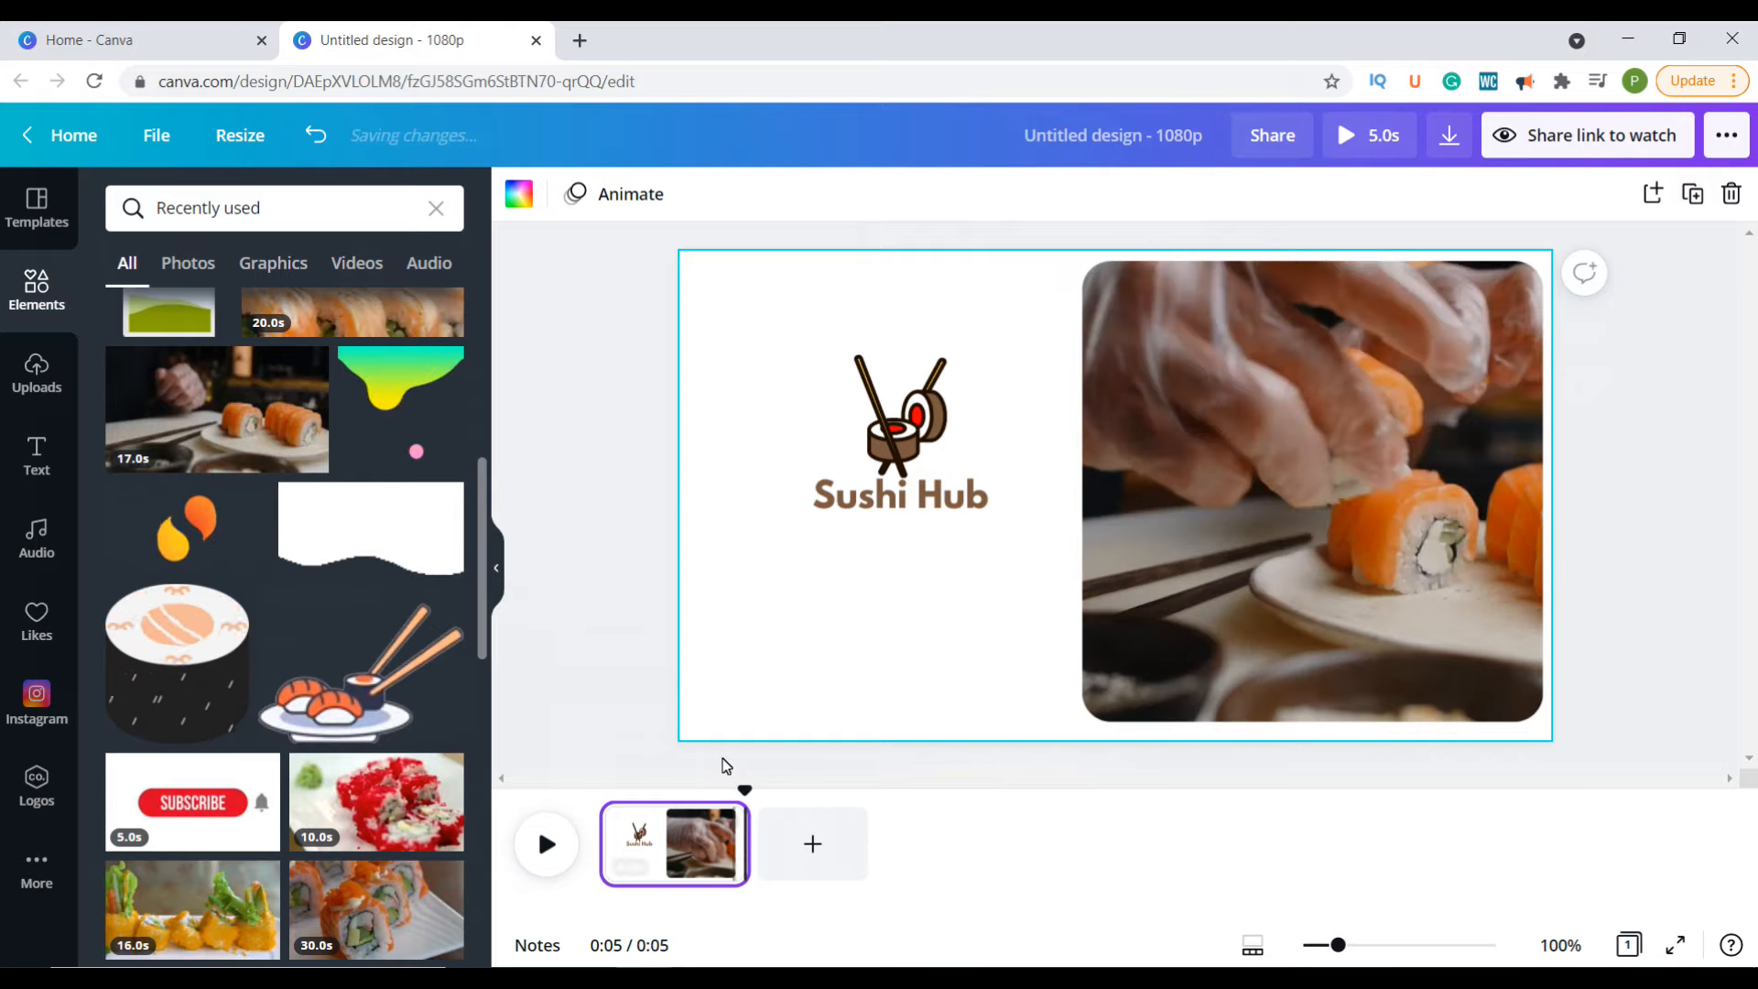
left_click(670, 863)
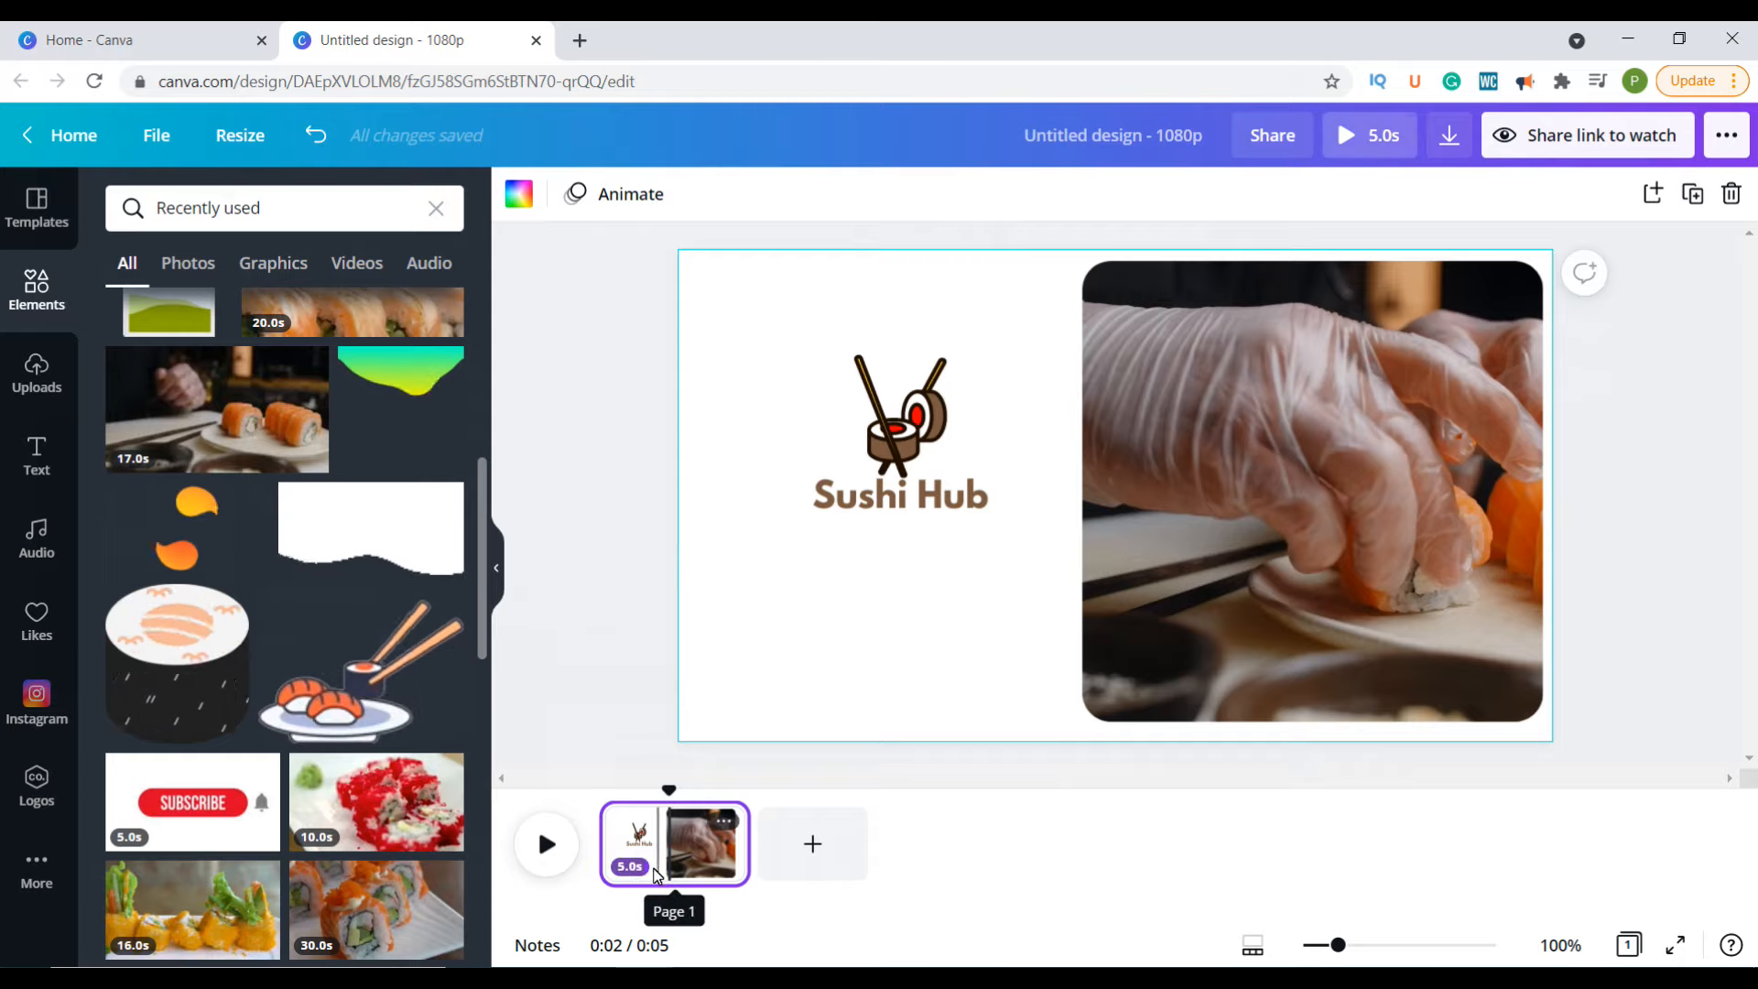
Step: Add a second page with a wide rounded rectangular frame, enlarged and centred near the page's upper edge
left_click(810, 843)
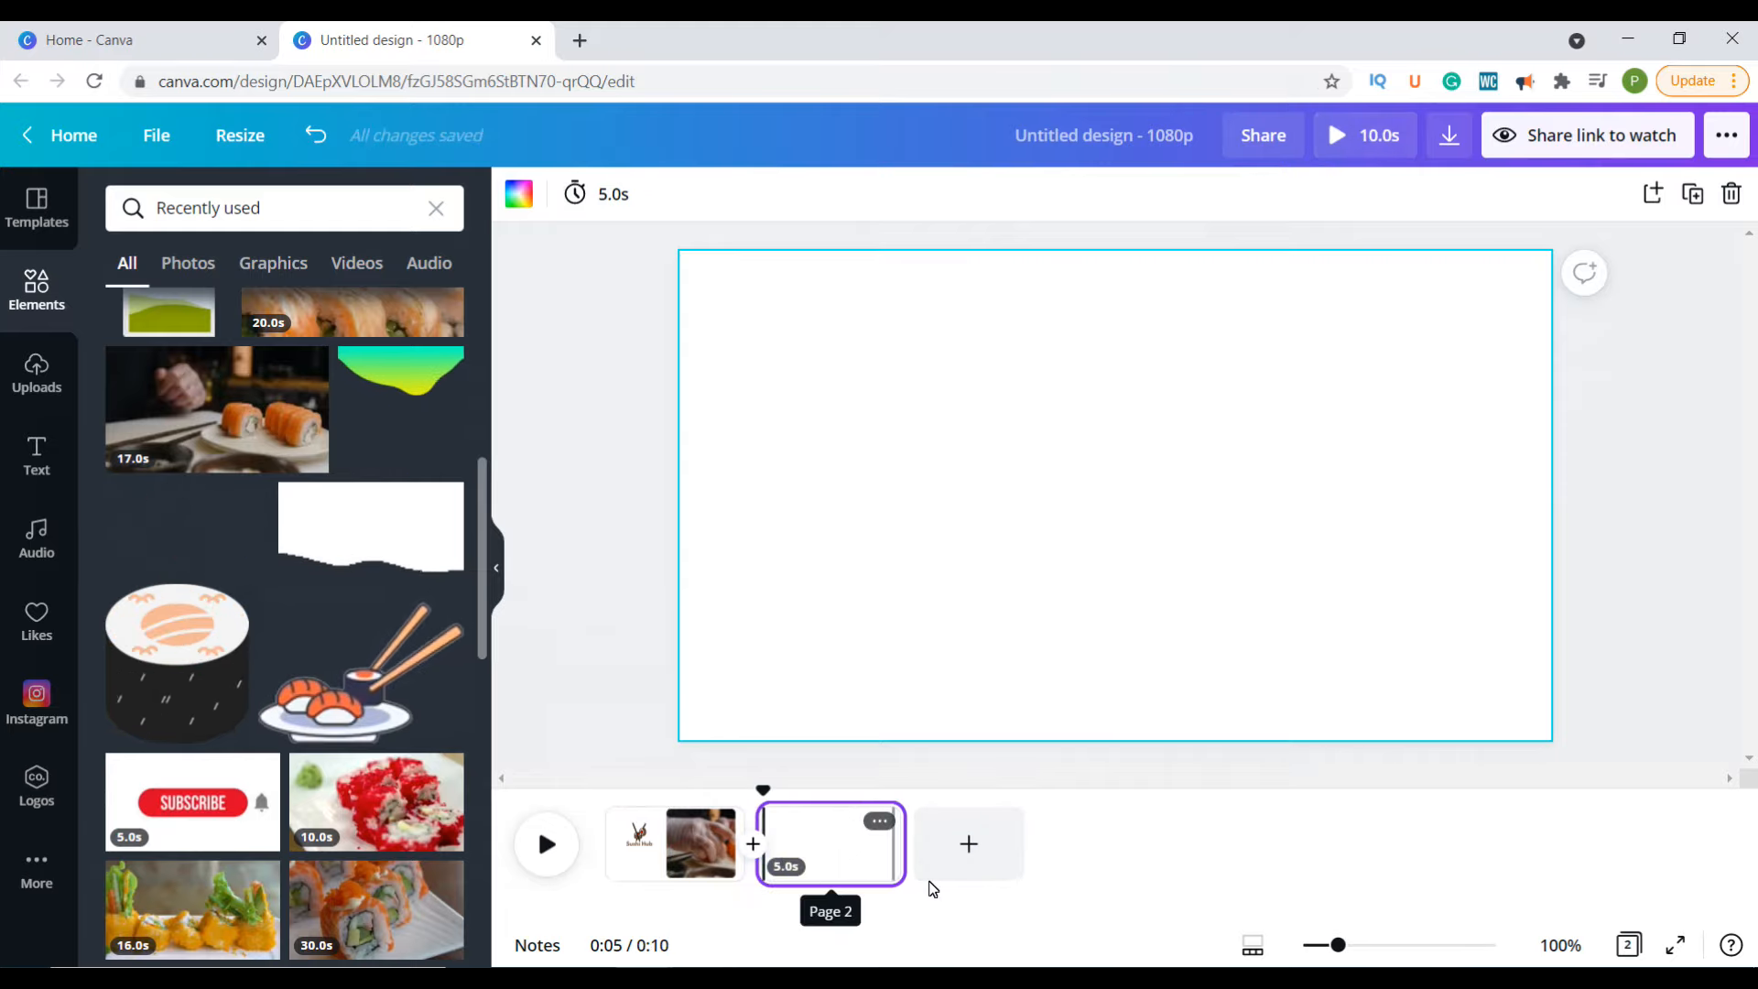
left_click(832, 859)
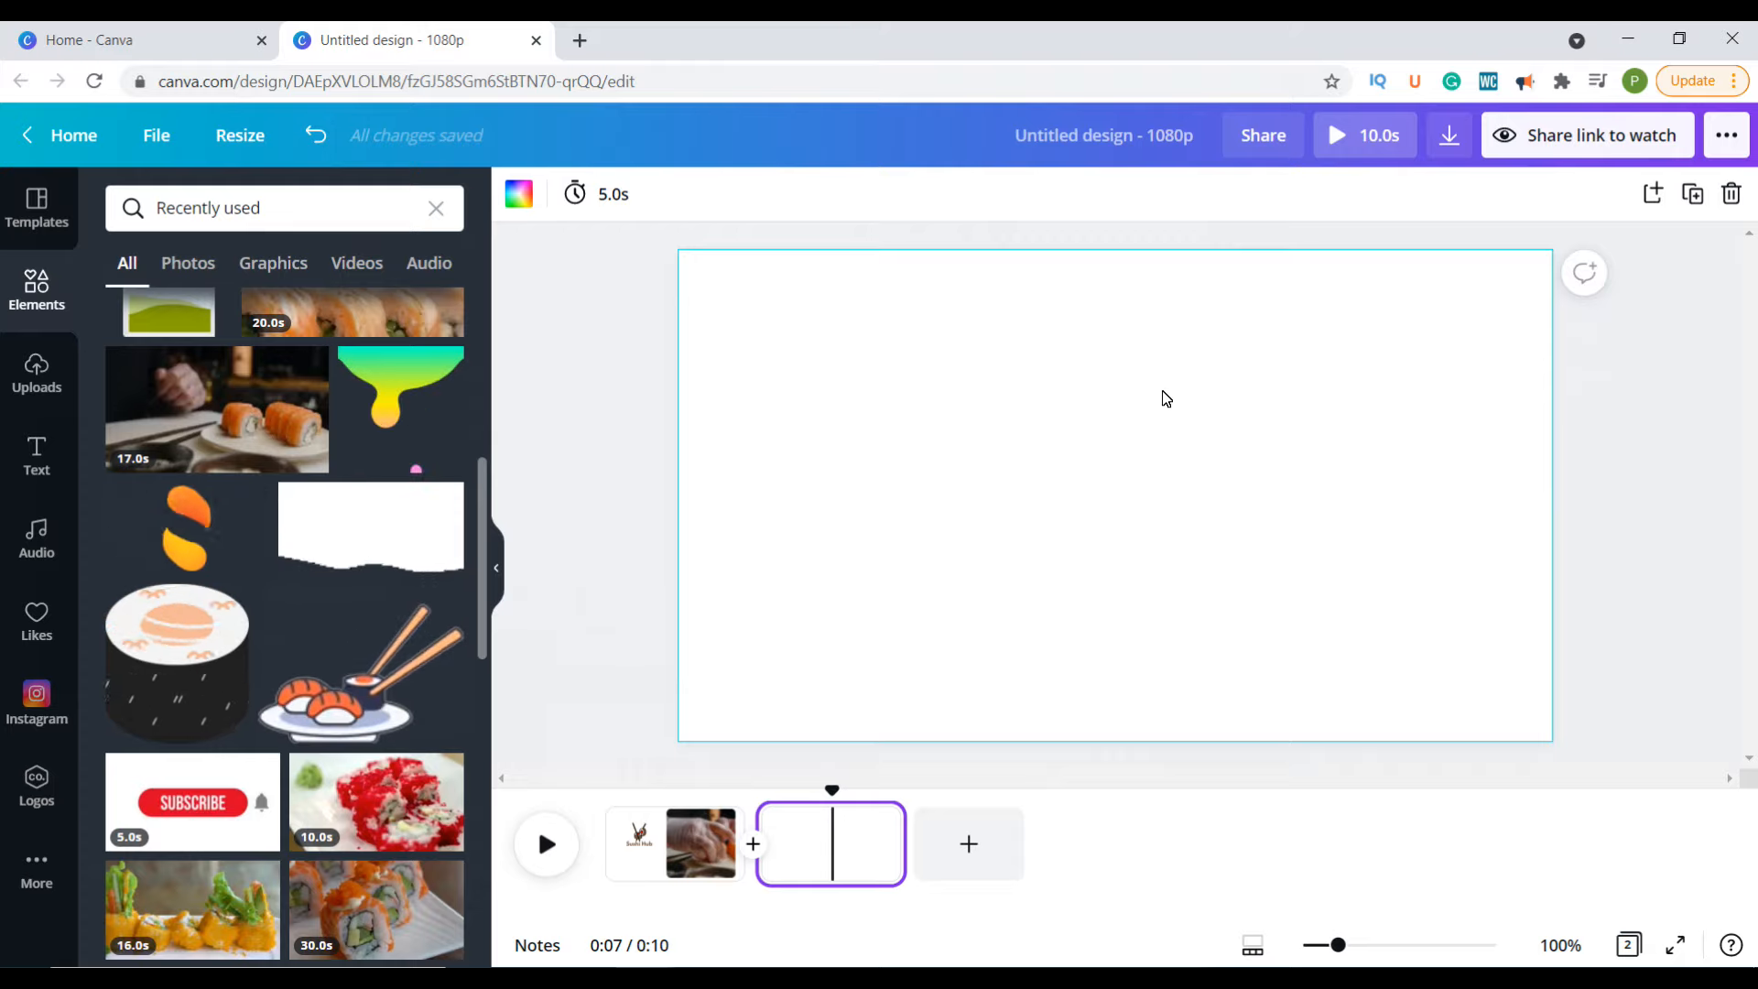
scroll(282, 432, "up", 5)
left_click(278, 431)
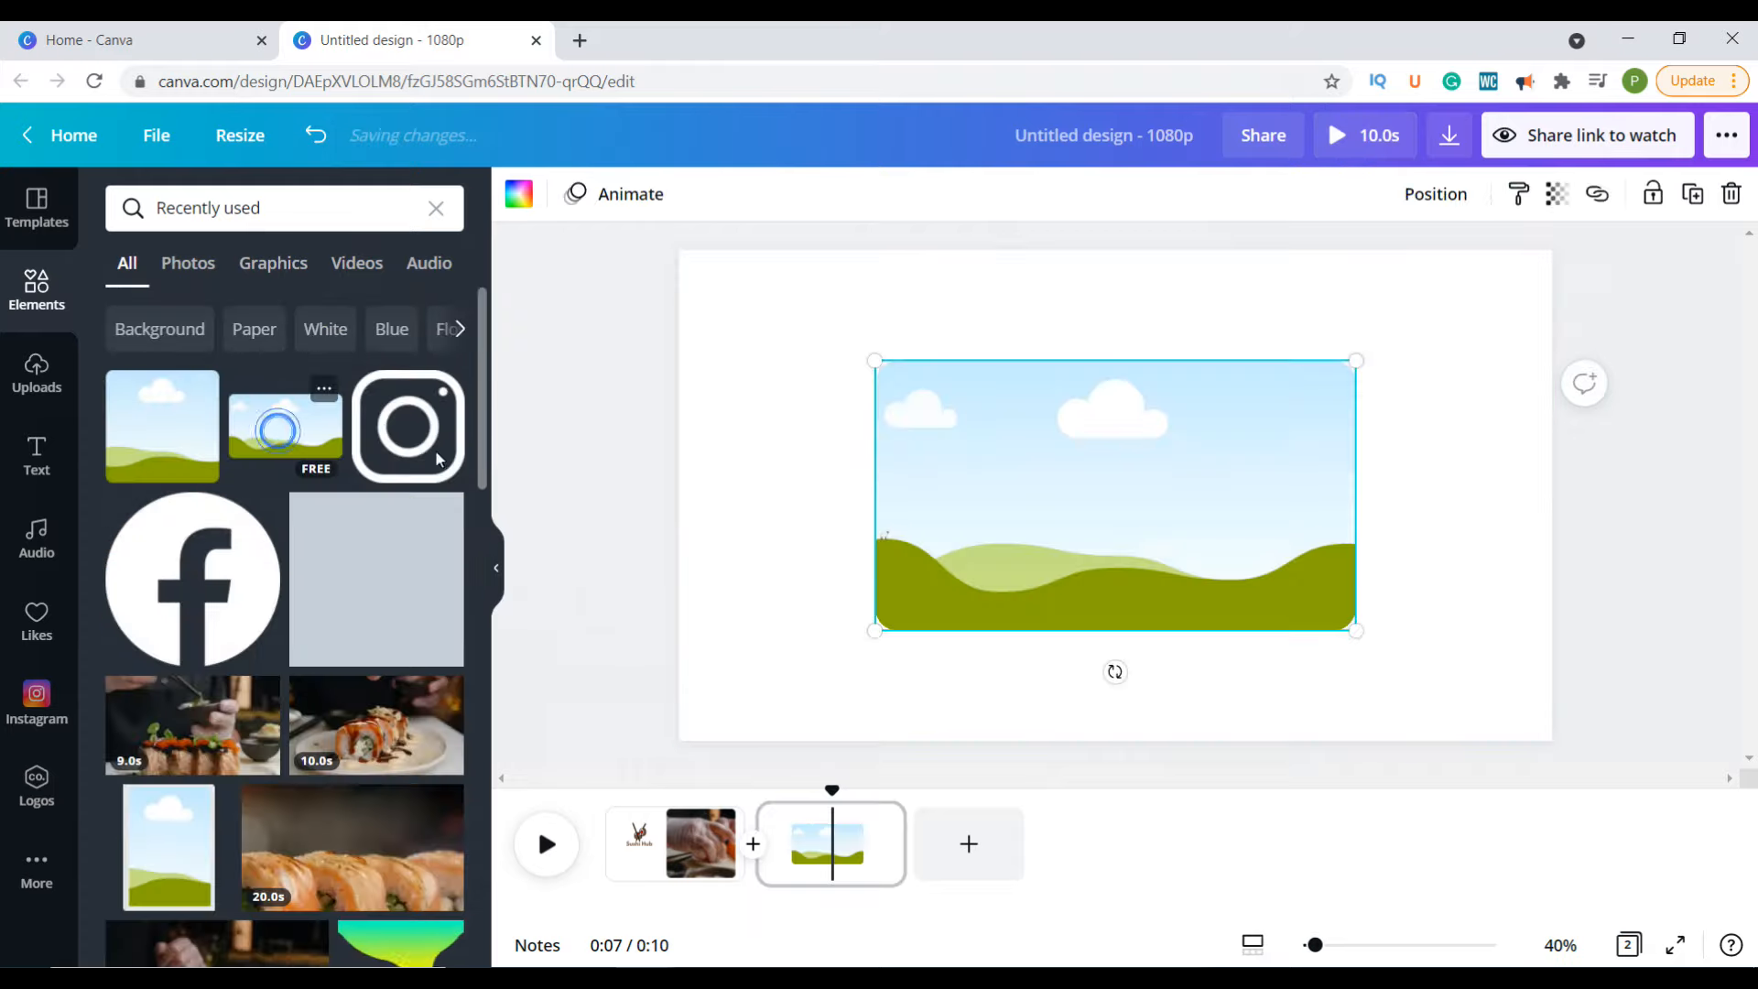
left_click_drag(1358, 629, 1465, 686)
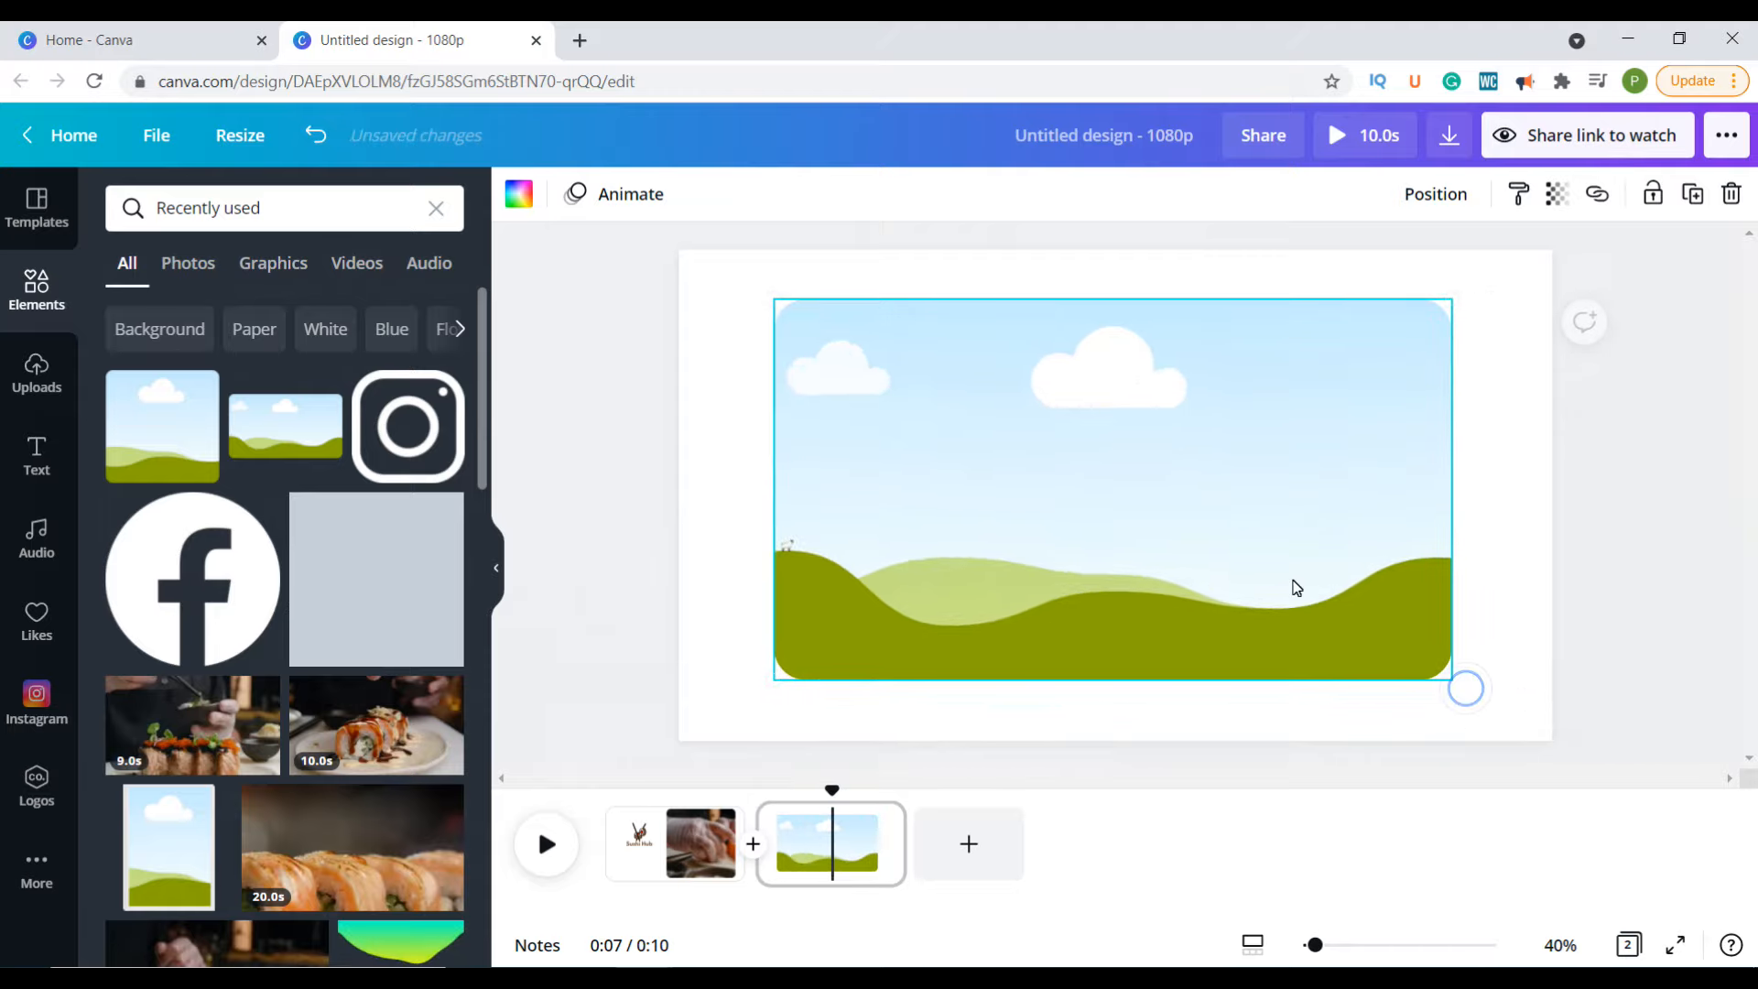
left_click_drag(1291, 586, 1299, 558)
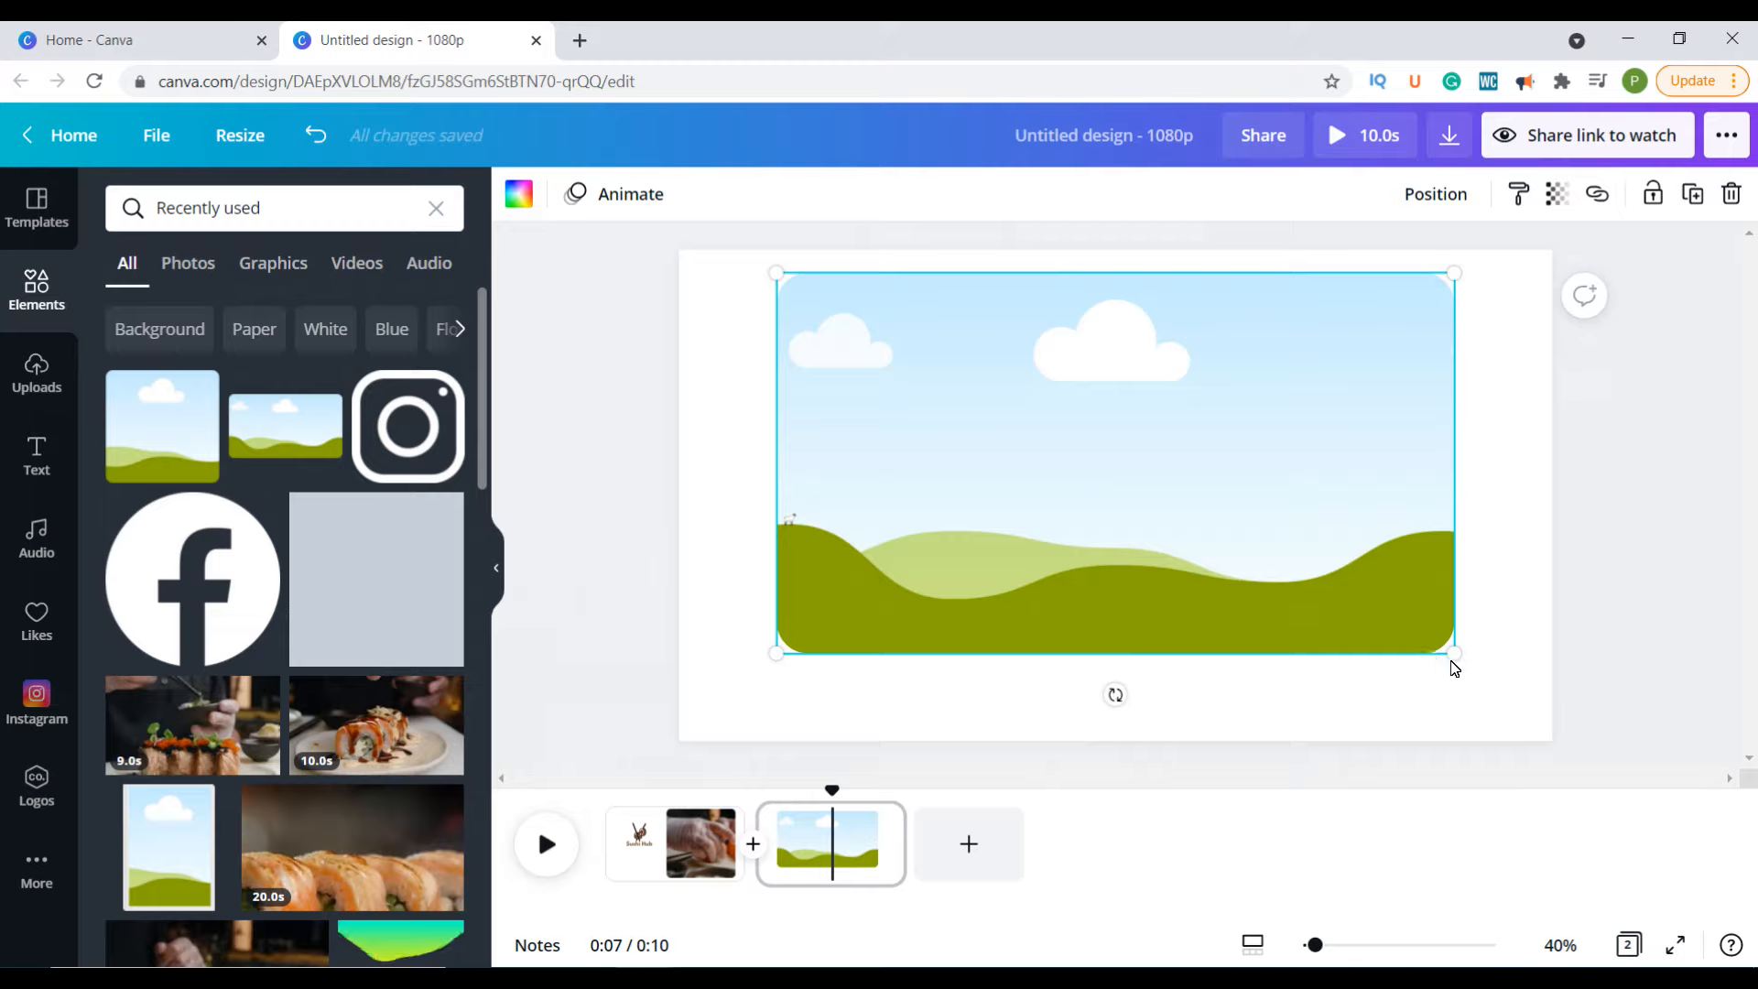
Step: Fine-tune the wide frame's size and centring near the page's upper edge, and fill it with the 20.0s seared-salmon sushi clip
left_click_drag(1462, 660, 1464, 667)
left_click_drag(1084, 588, 1156, 575)
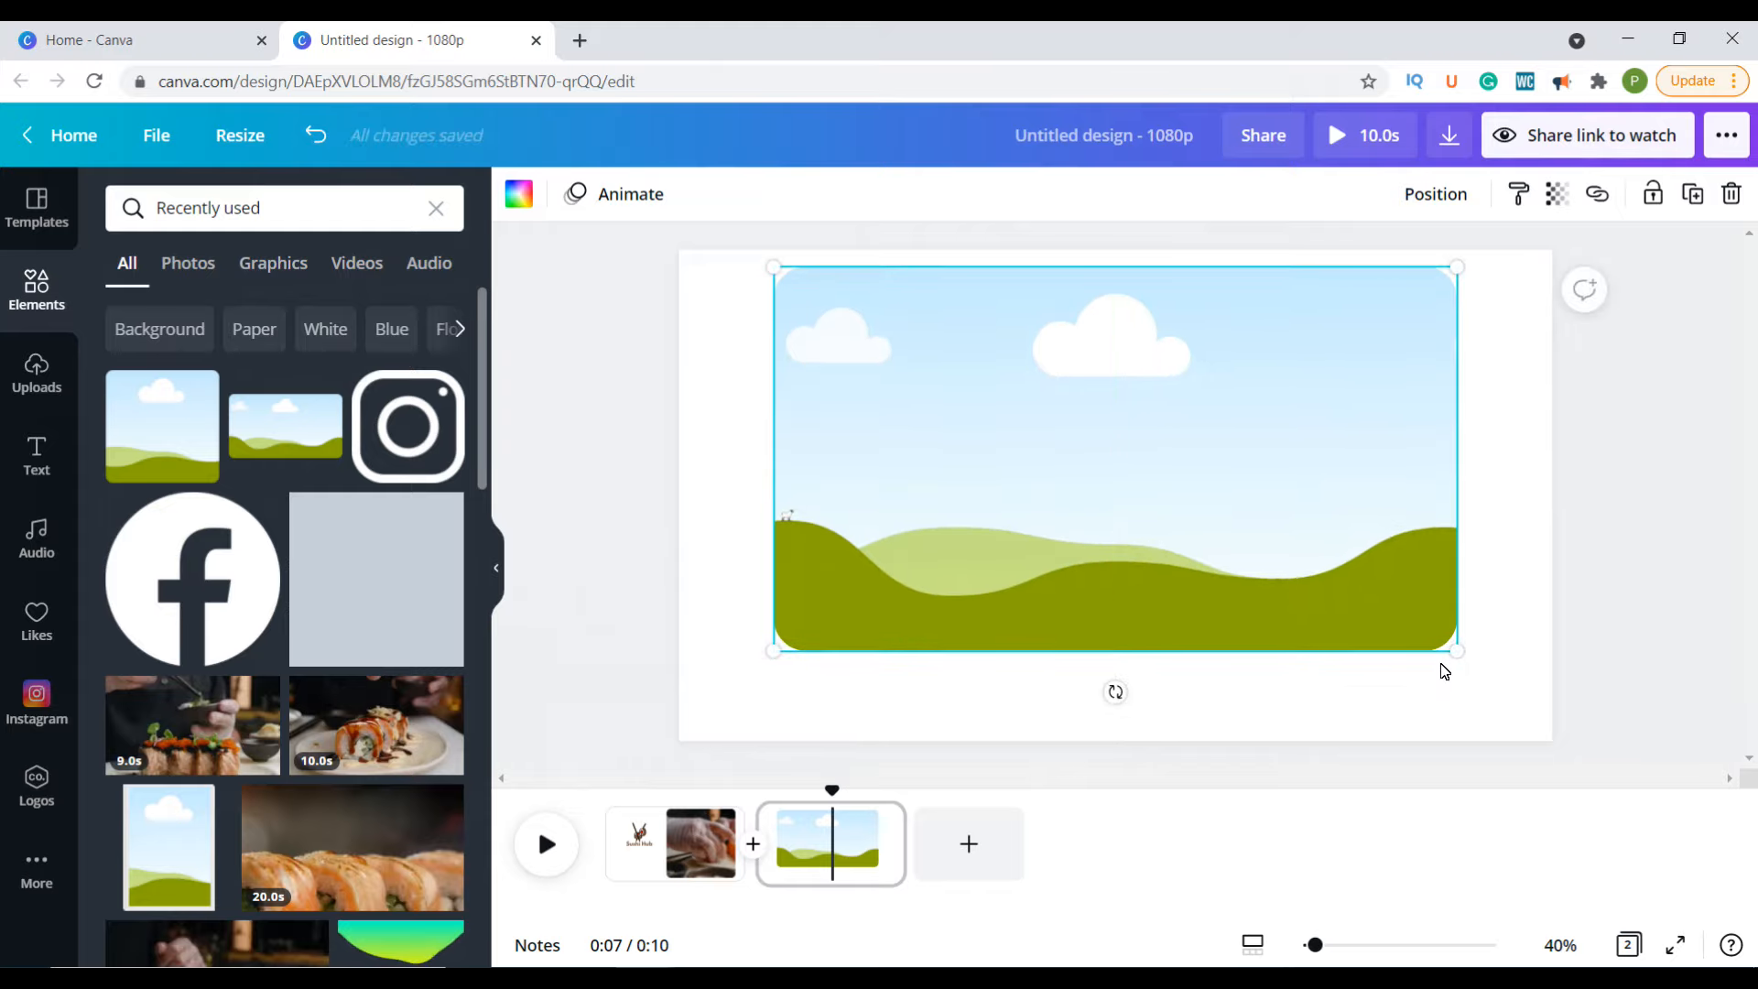
left_click(1486, 666)
scroll(386, 547, "down", 3)
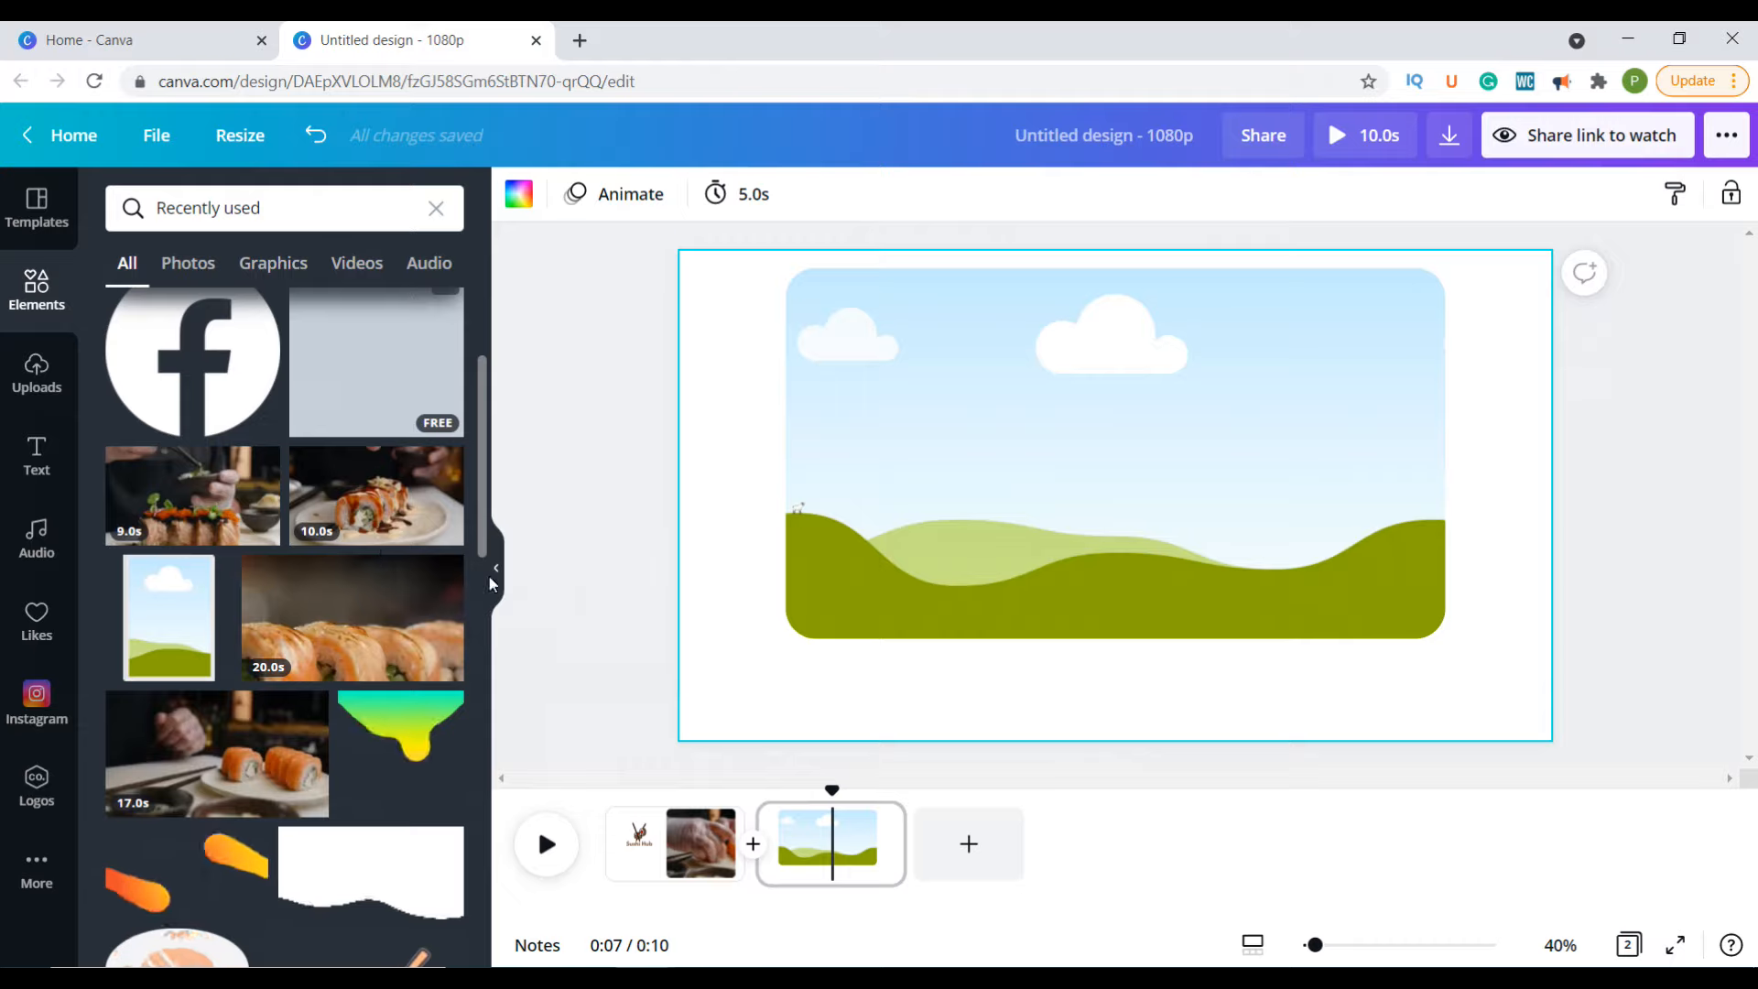
scroll(380, 590, "down", 2)
left_click(342, 513)
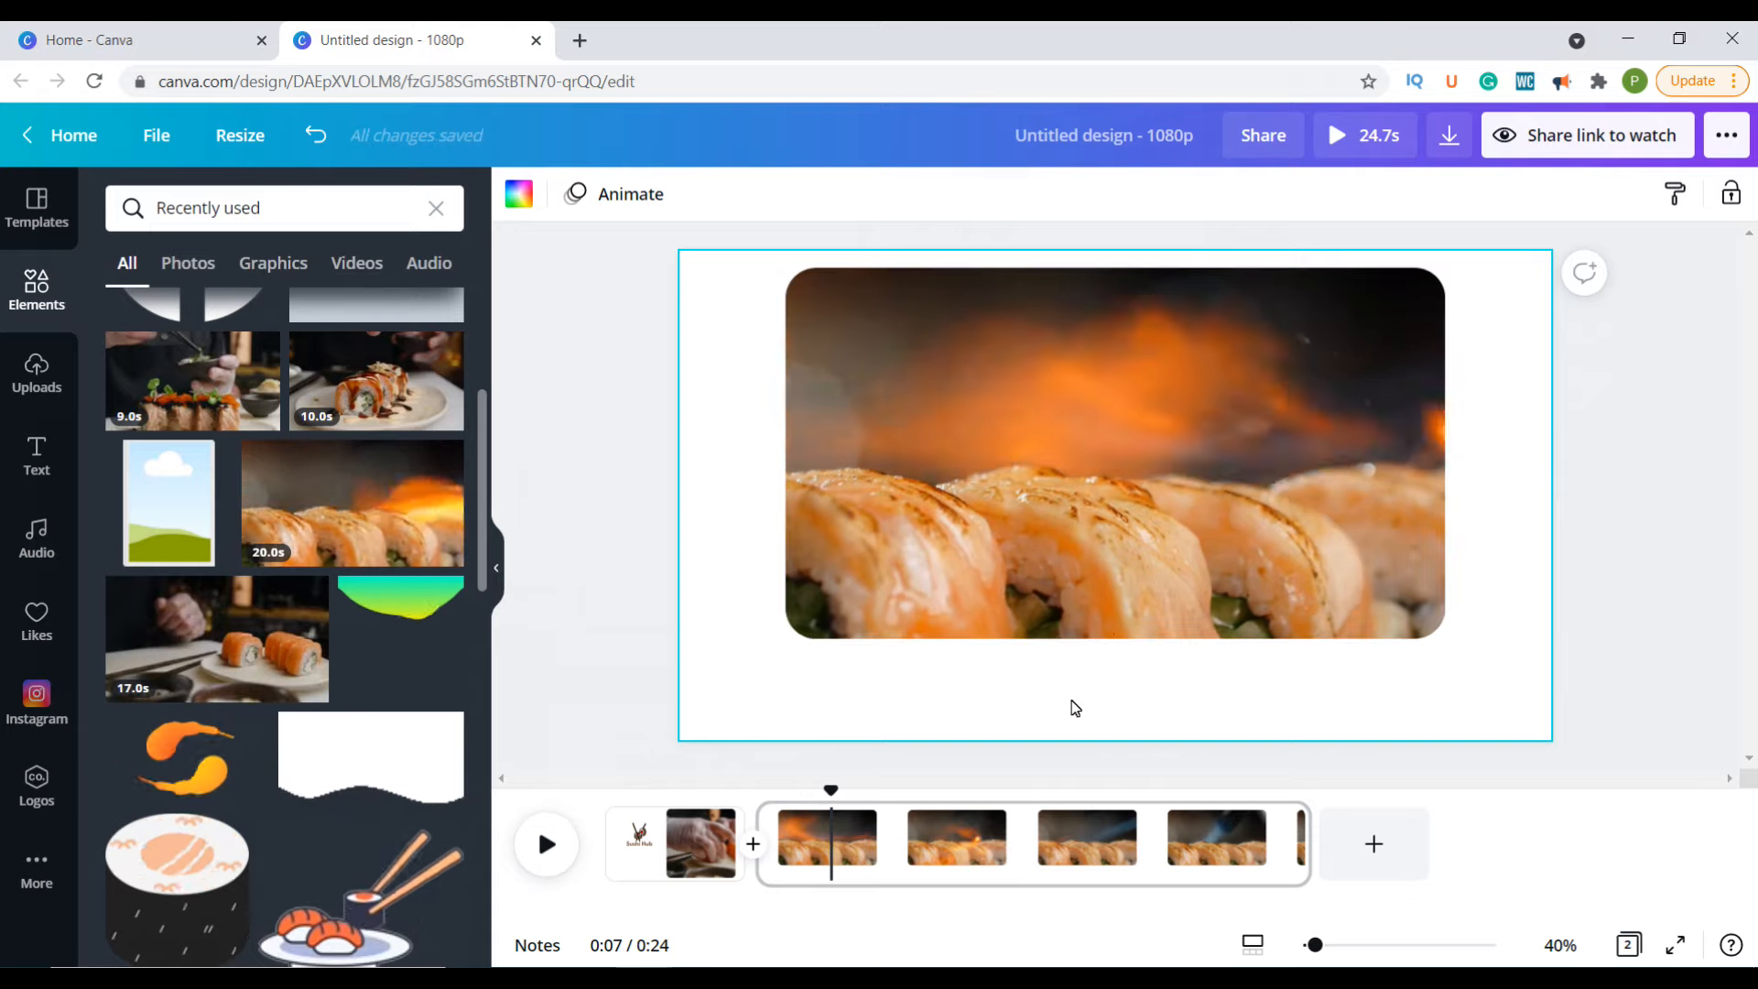
Step: Trim the second page in the timeline to 5.0 seconds
left_click(1091, 829)
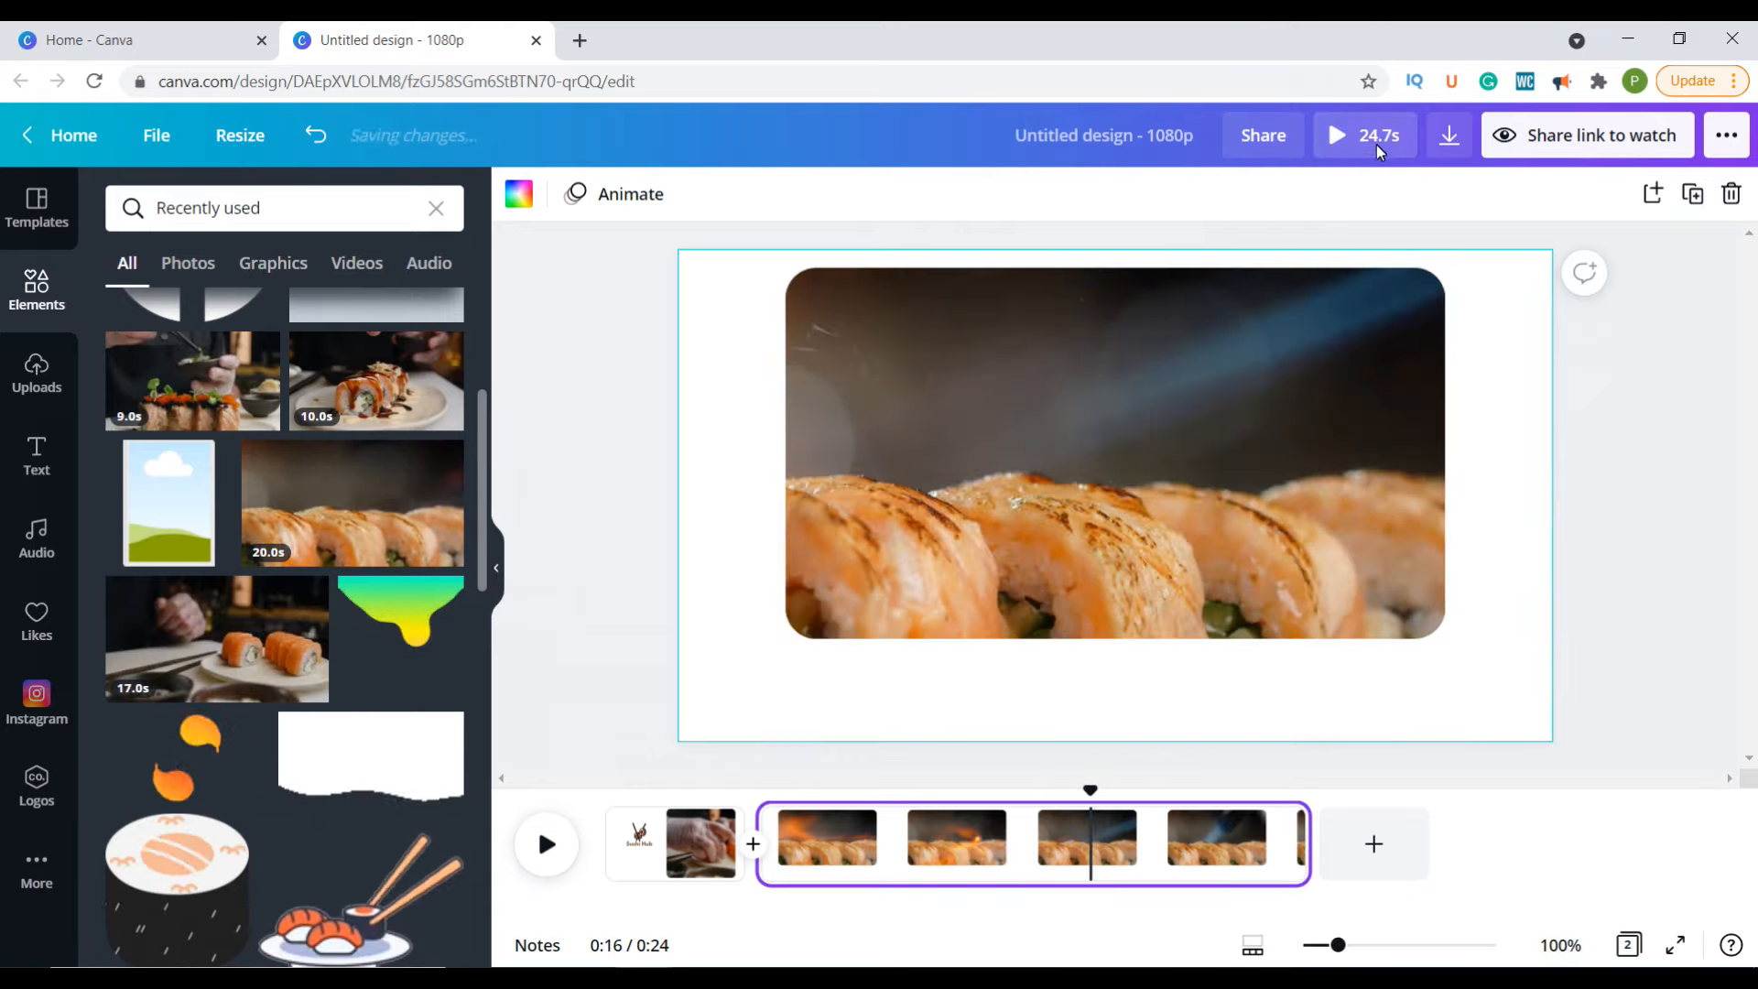
left_click(762, 877)
left_click_drag(836, 882, 886, 873)
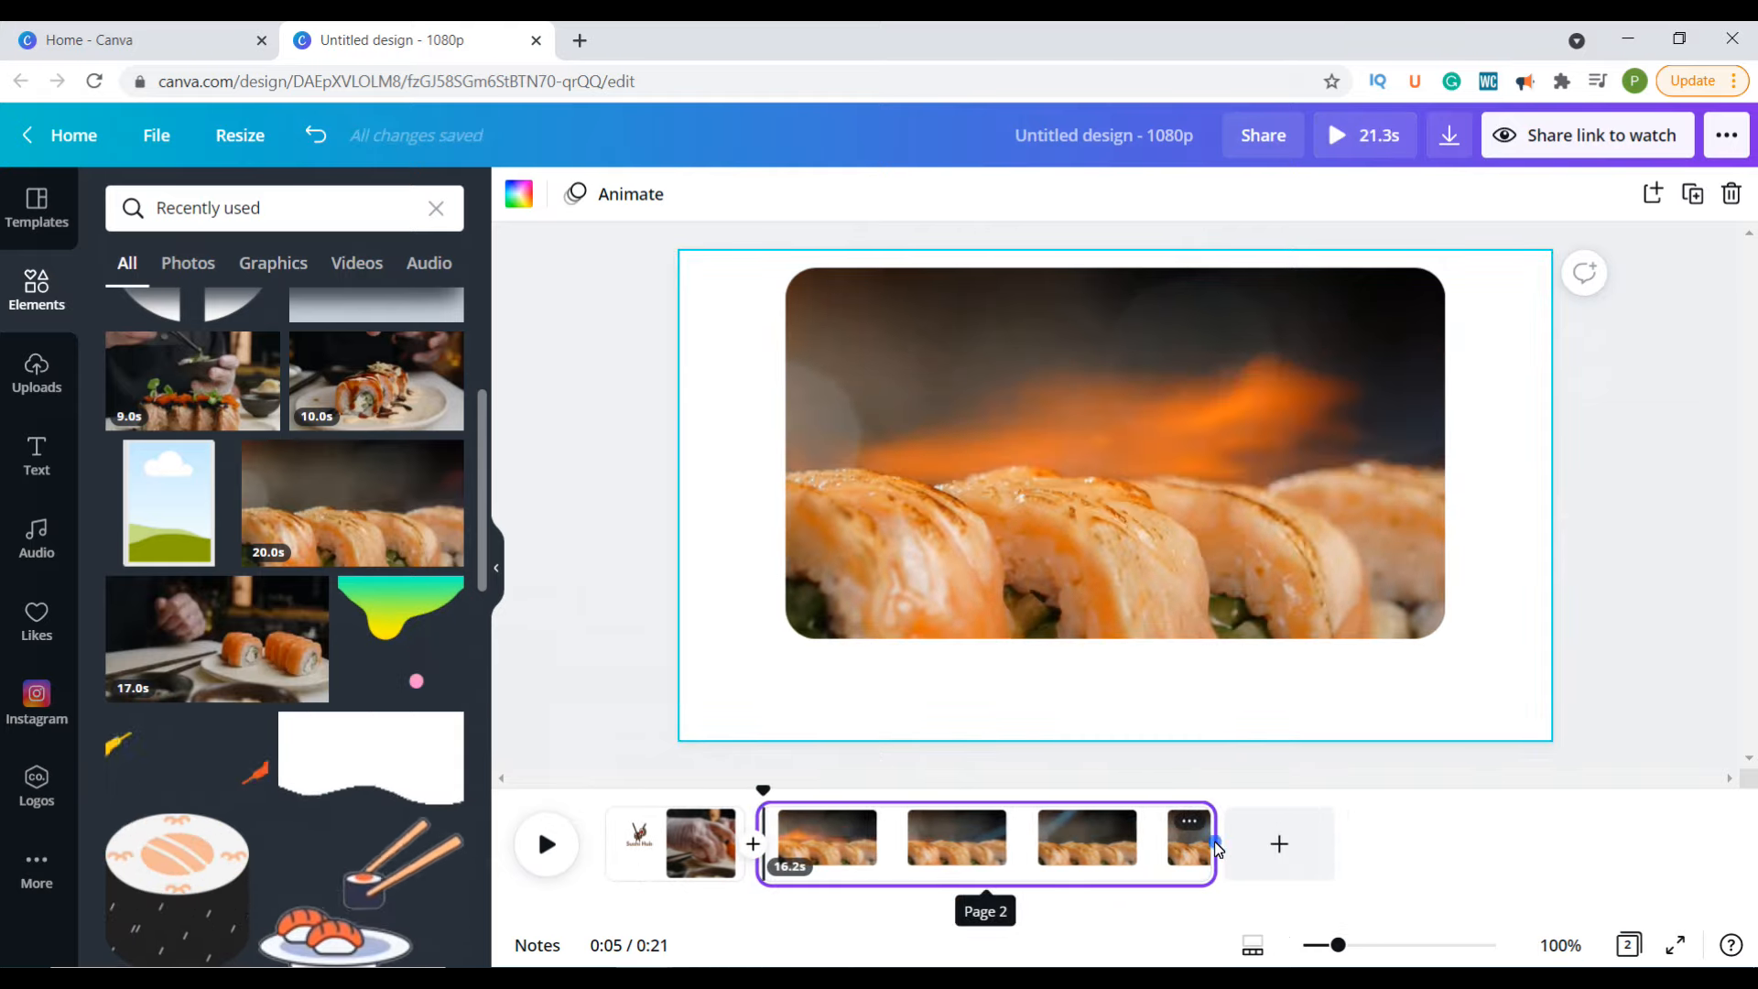
left_click_drag(1210, 843, 907, 861)
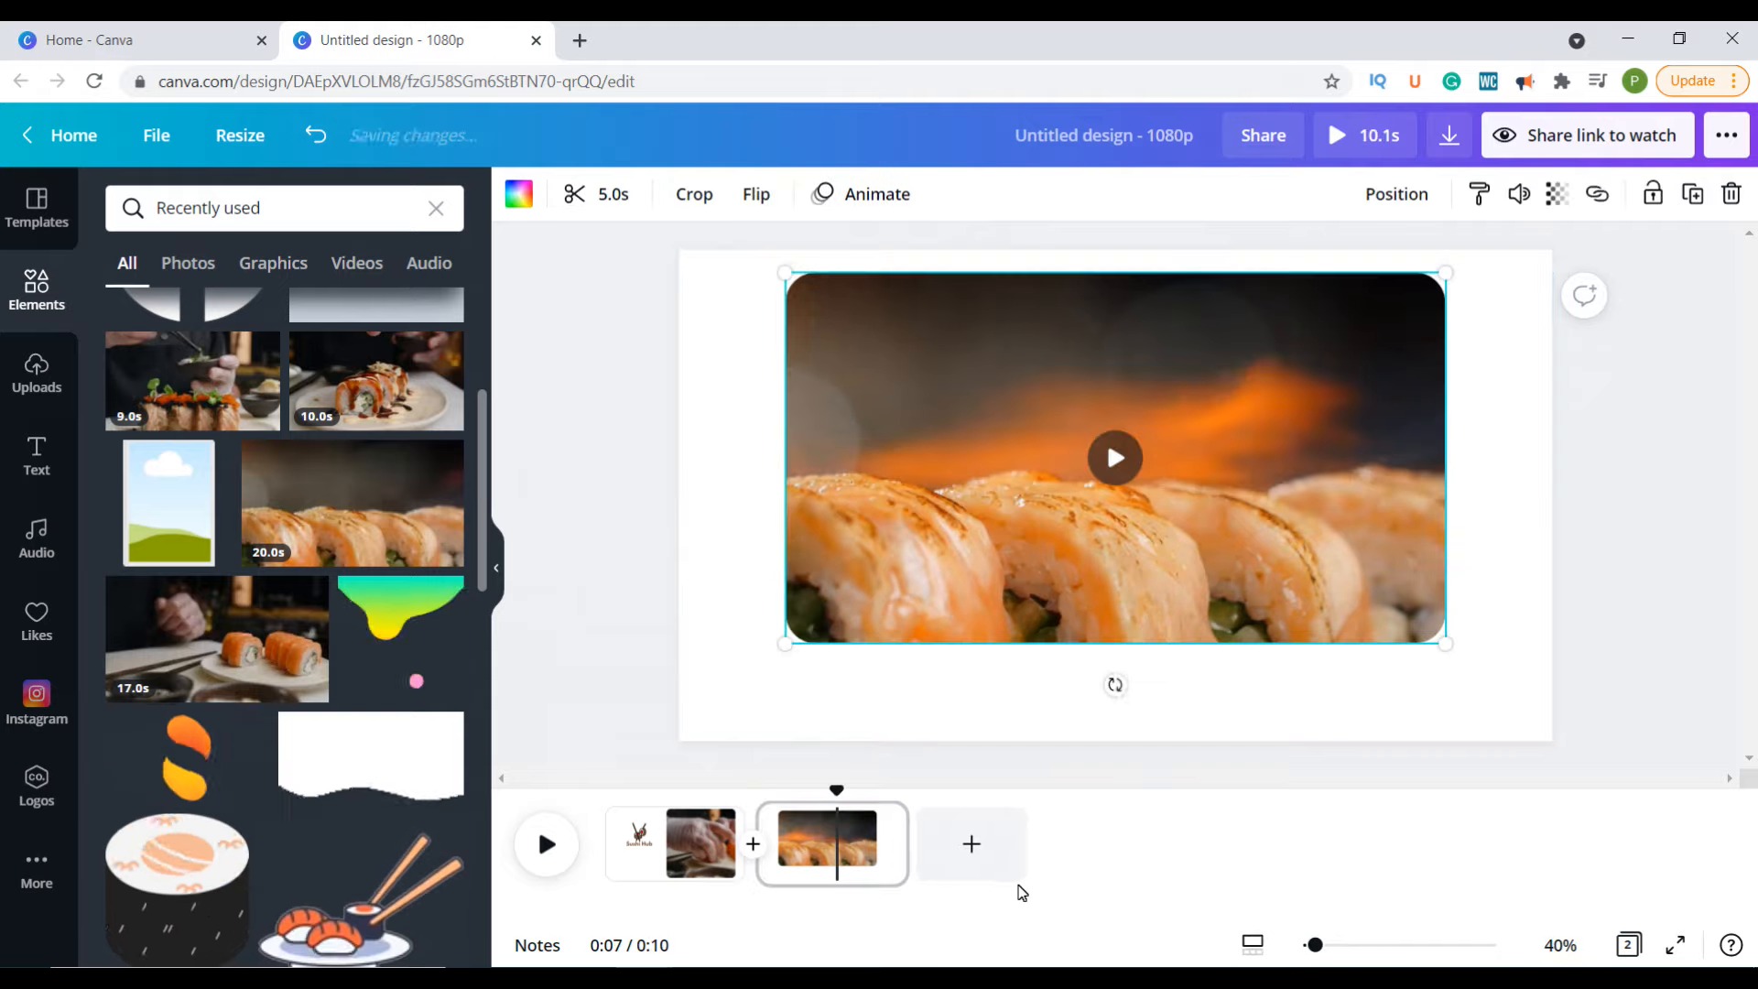
Step: Add a third page and insert a portrait rounded rectangular frame from the frames collection
left_click(971, 841)
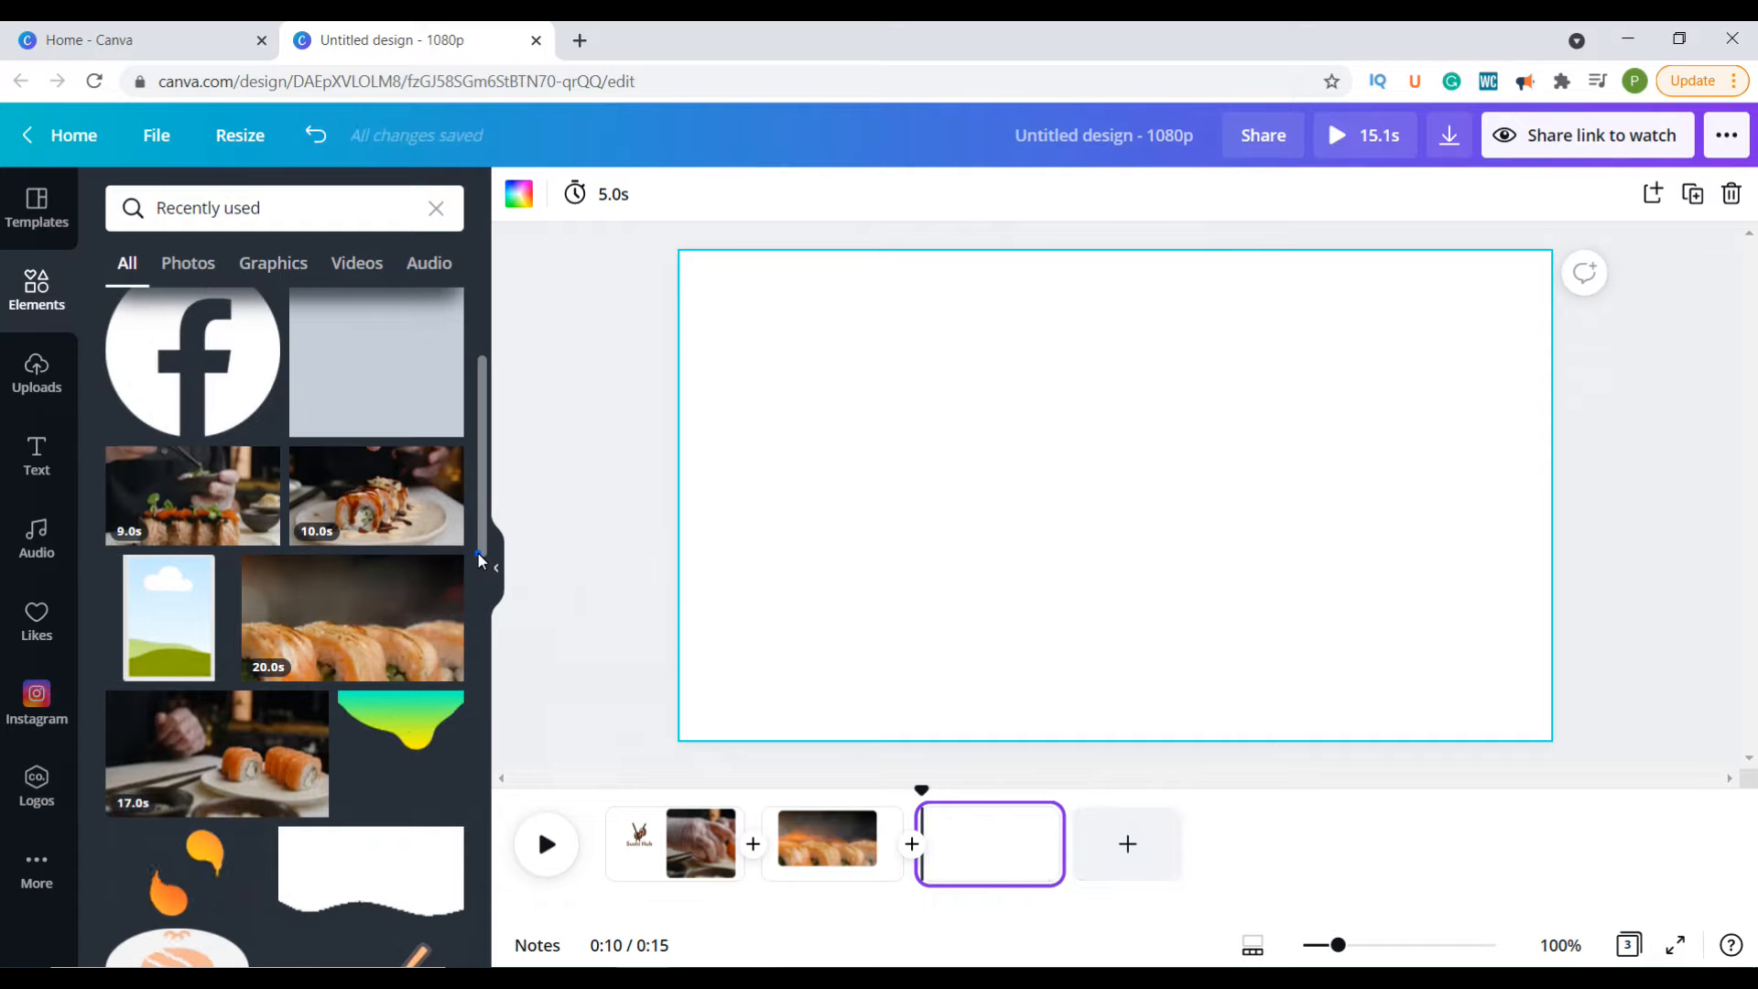
left_click_drag(480, 558, 459, 520)
left_click(38, 305)
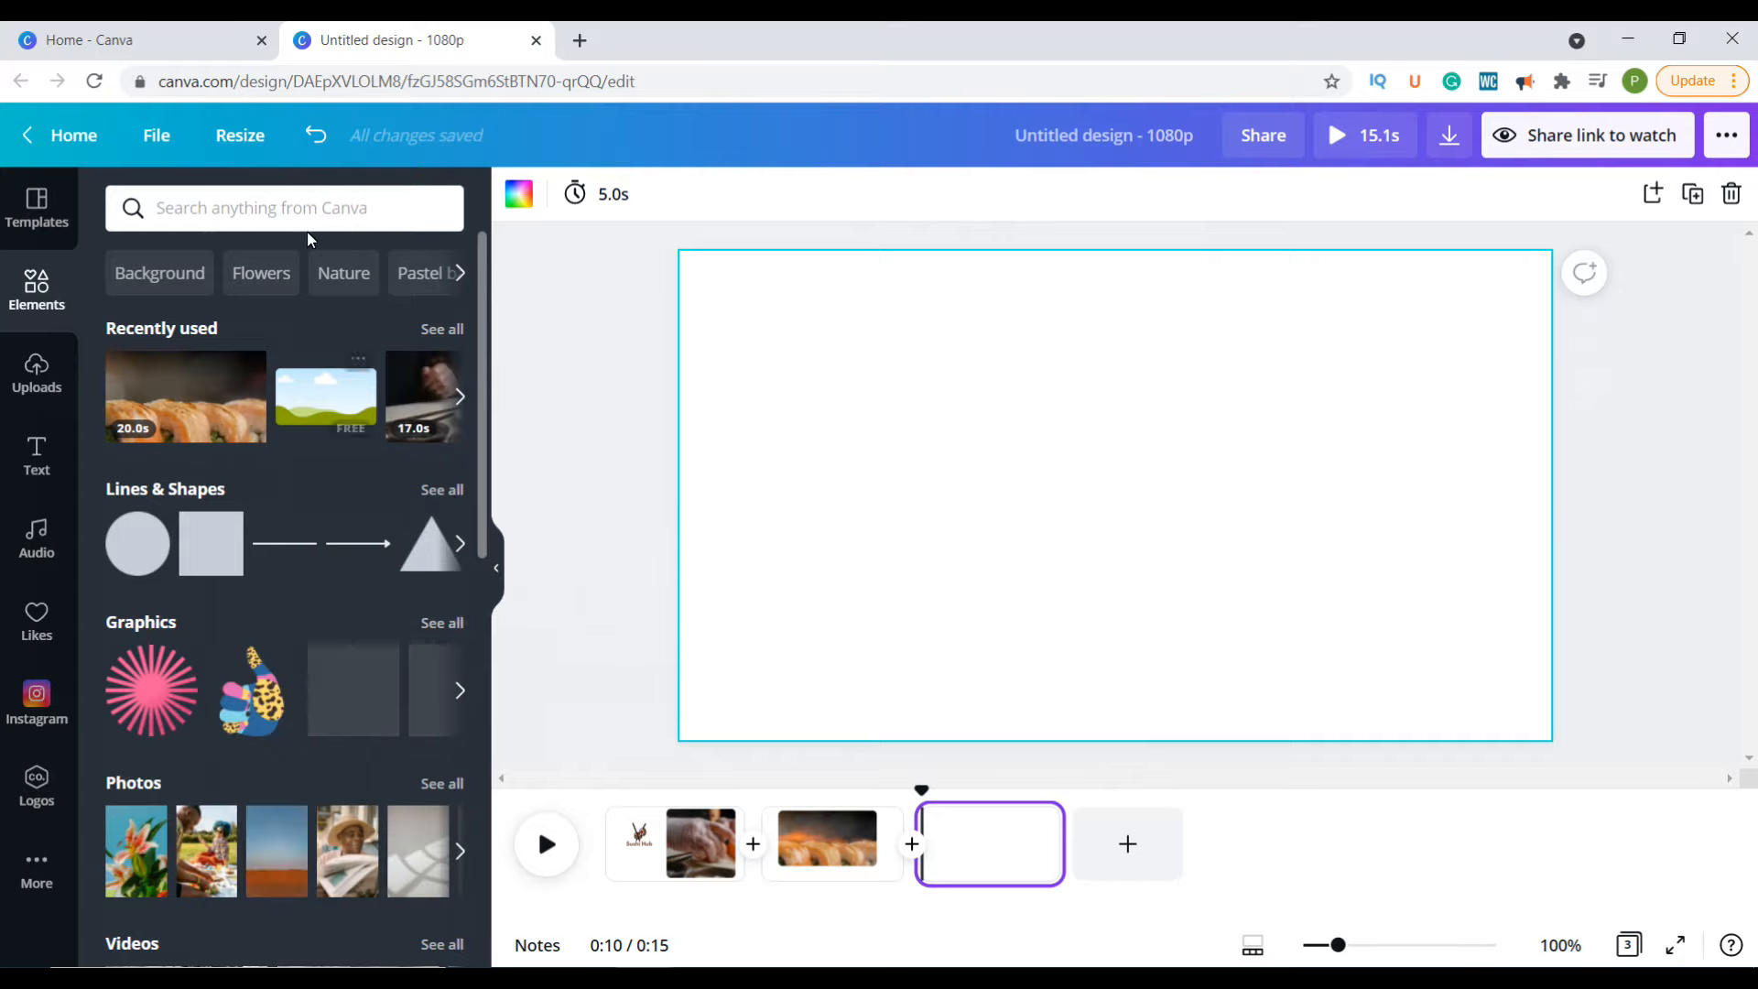
scroll(271, 597, "down", 5)
scroll(234, 630, "down", 4)
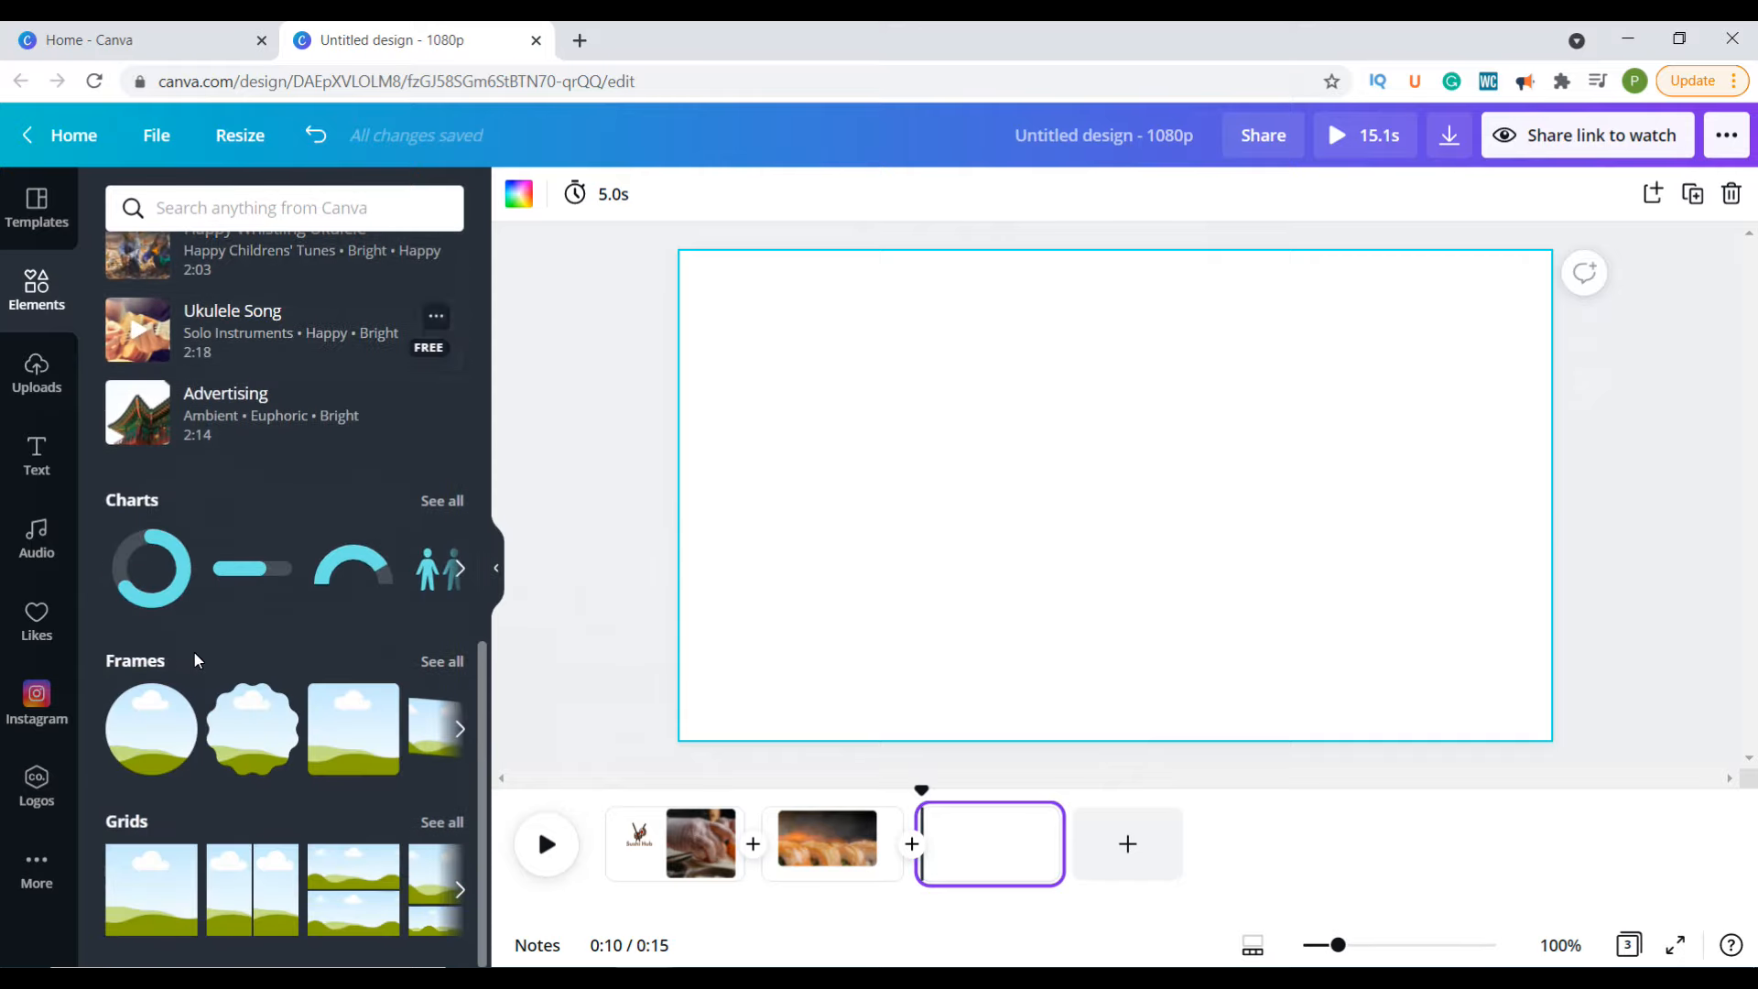
left_click(440, 660)
left_click(395, 656)
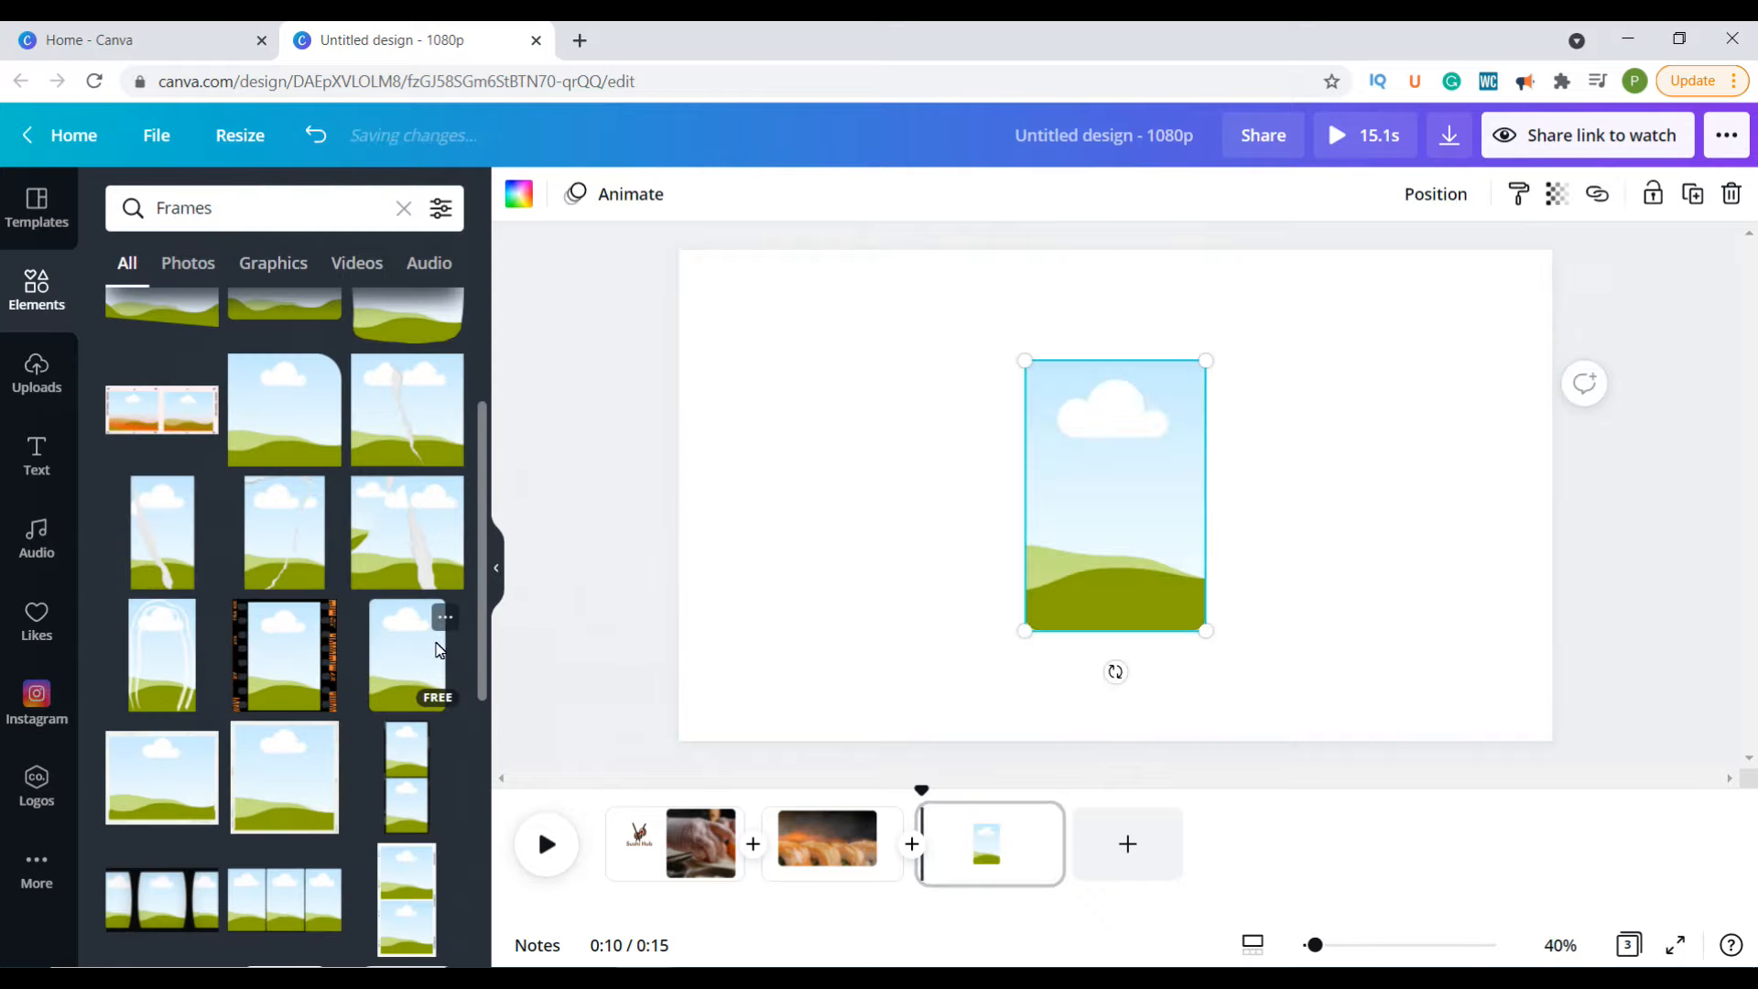
Step: Move the portrait frame to the page's left side and enlarge it to nearly the full page height
left_click_drag(1099, 542, 769, 458)
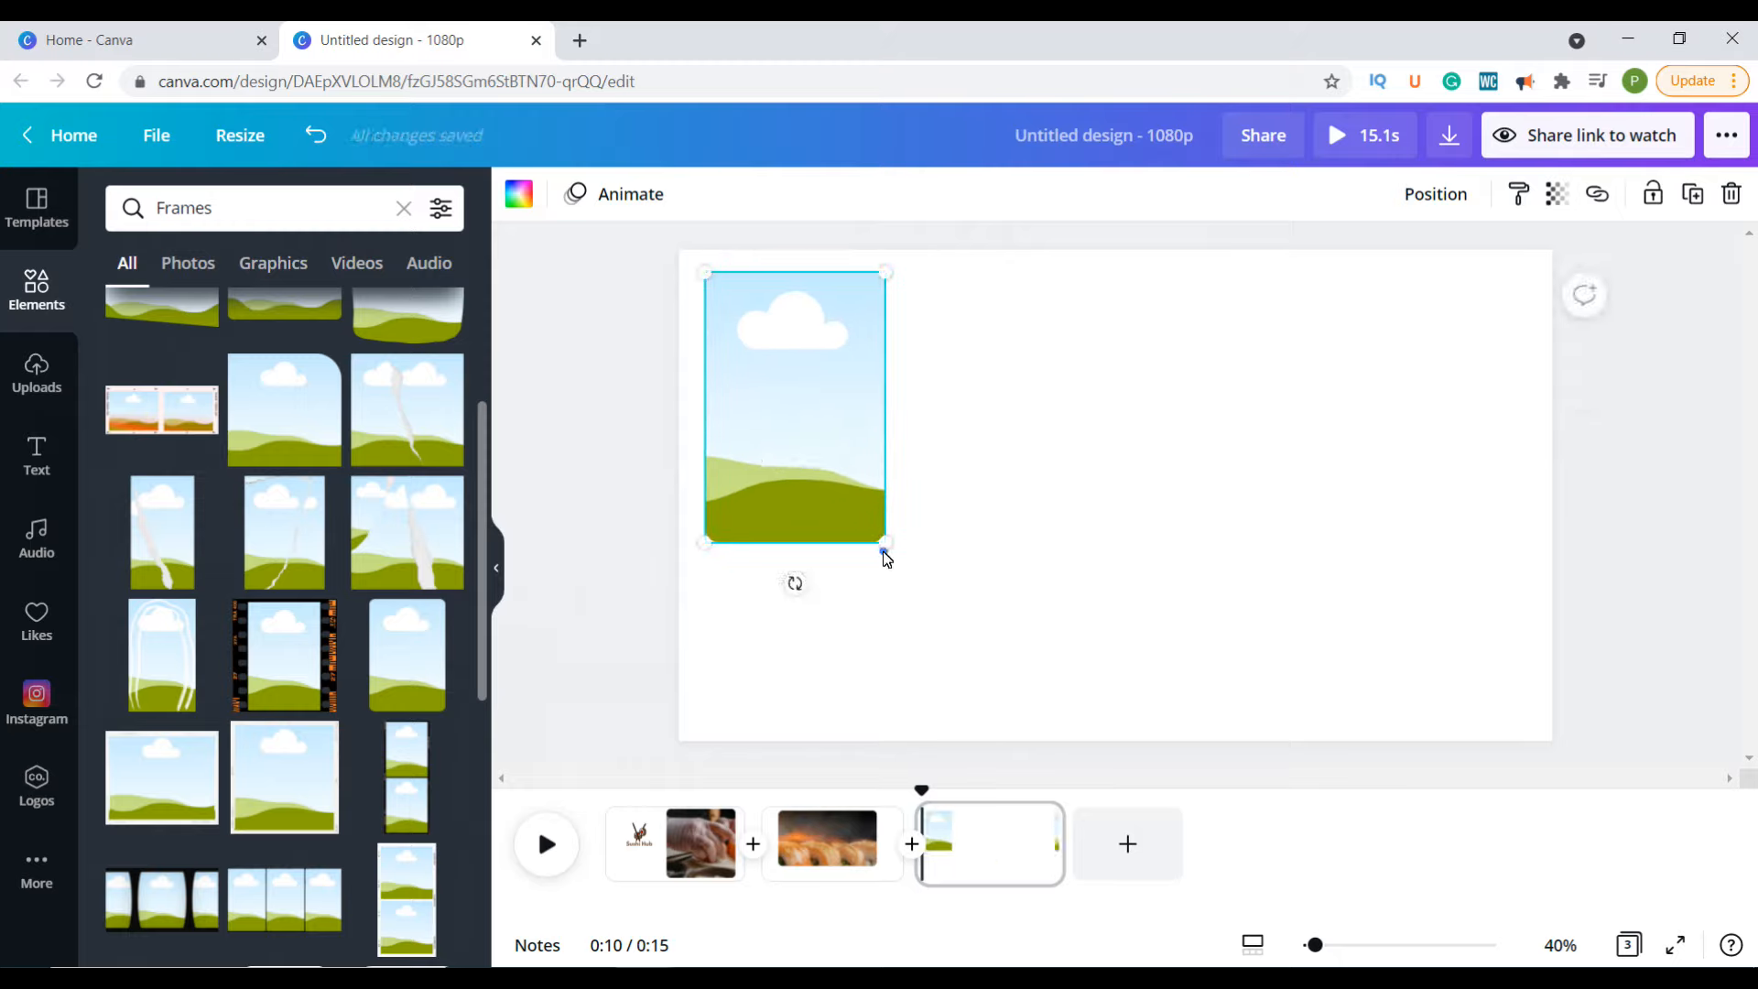
left_click_drag(884, 546, 1026, 737)
left_click_drag(822, 400, 818, 400)
Step: Duplicate the portrait frame and align the copy along the page's right side
right_click(895, 414)
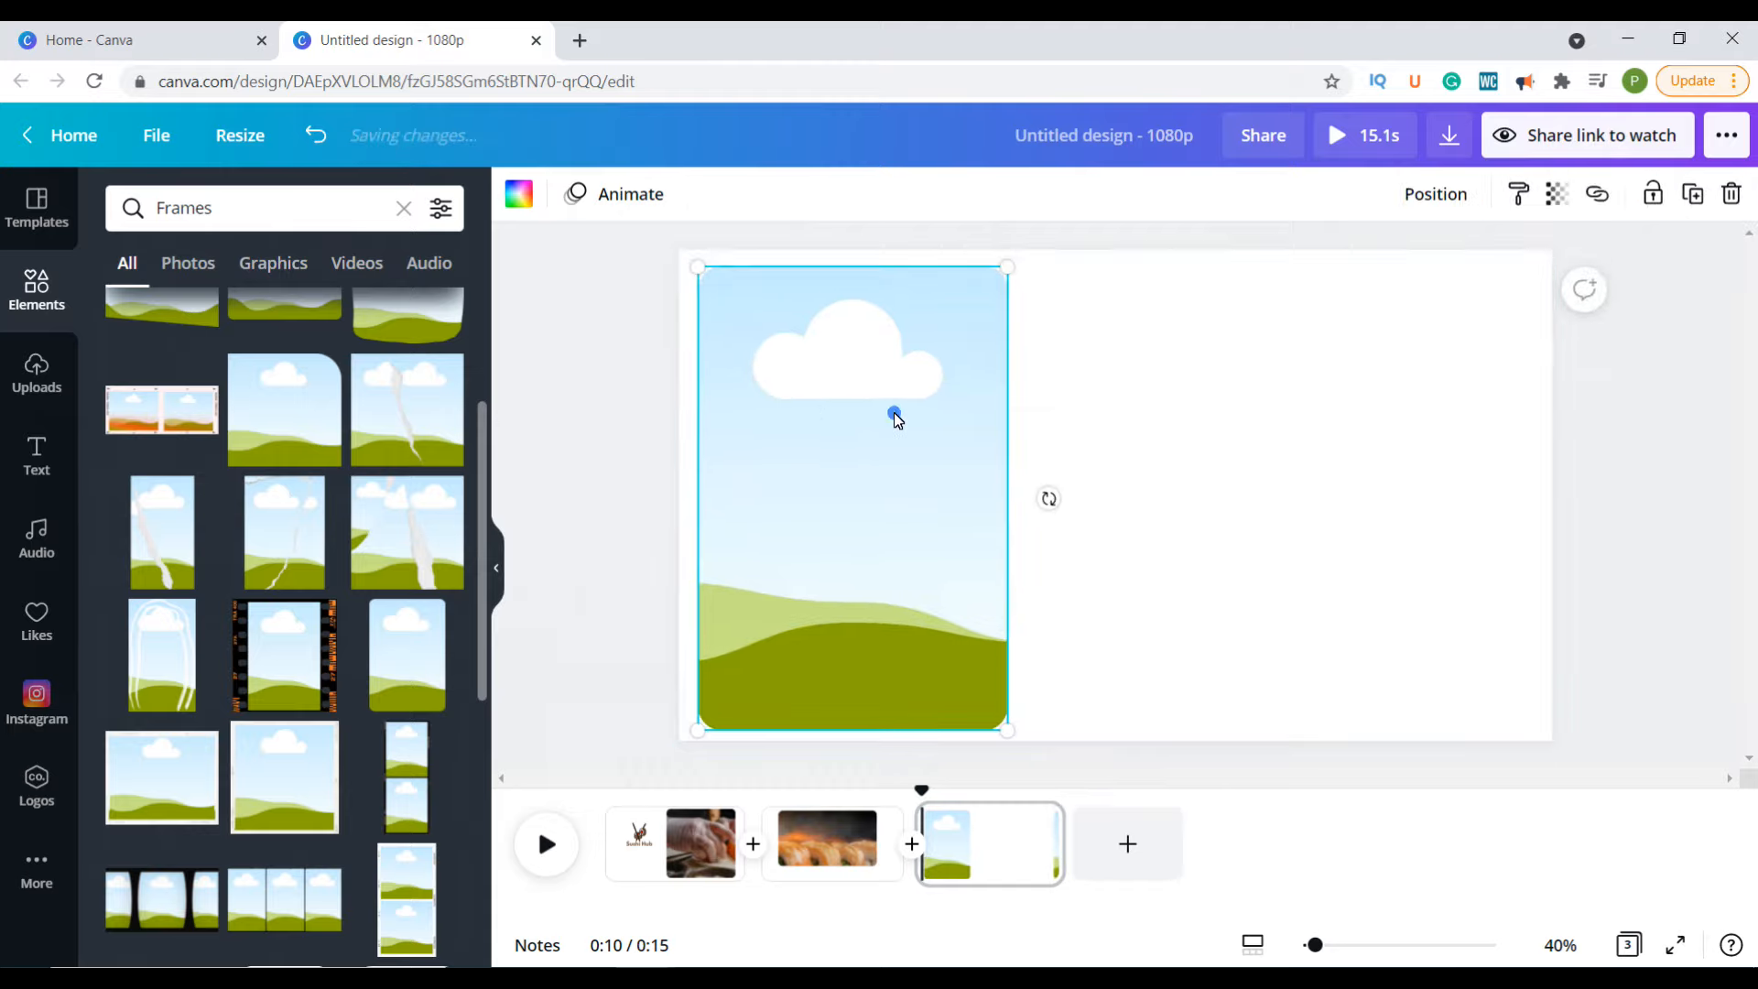
left_click(926, 358)
left_click_drag(872, 440, 1370, 486)
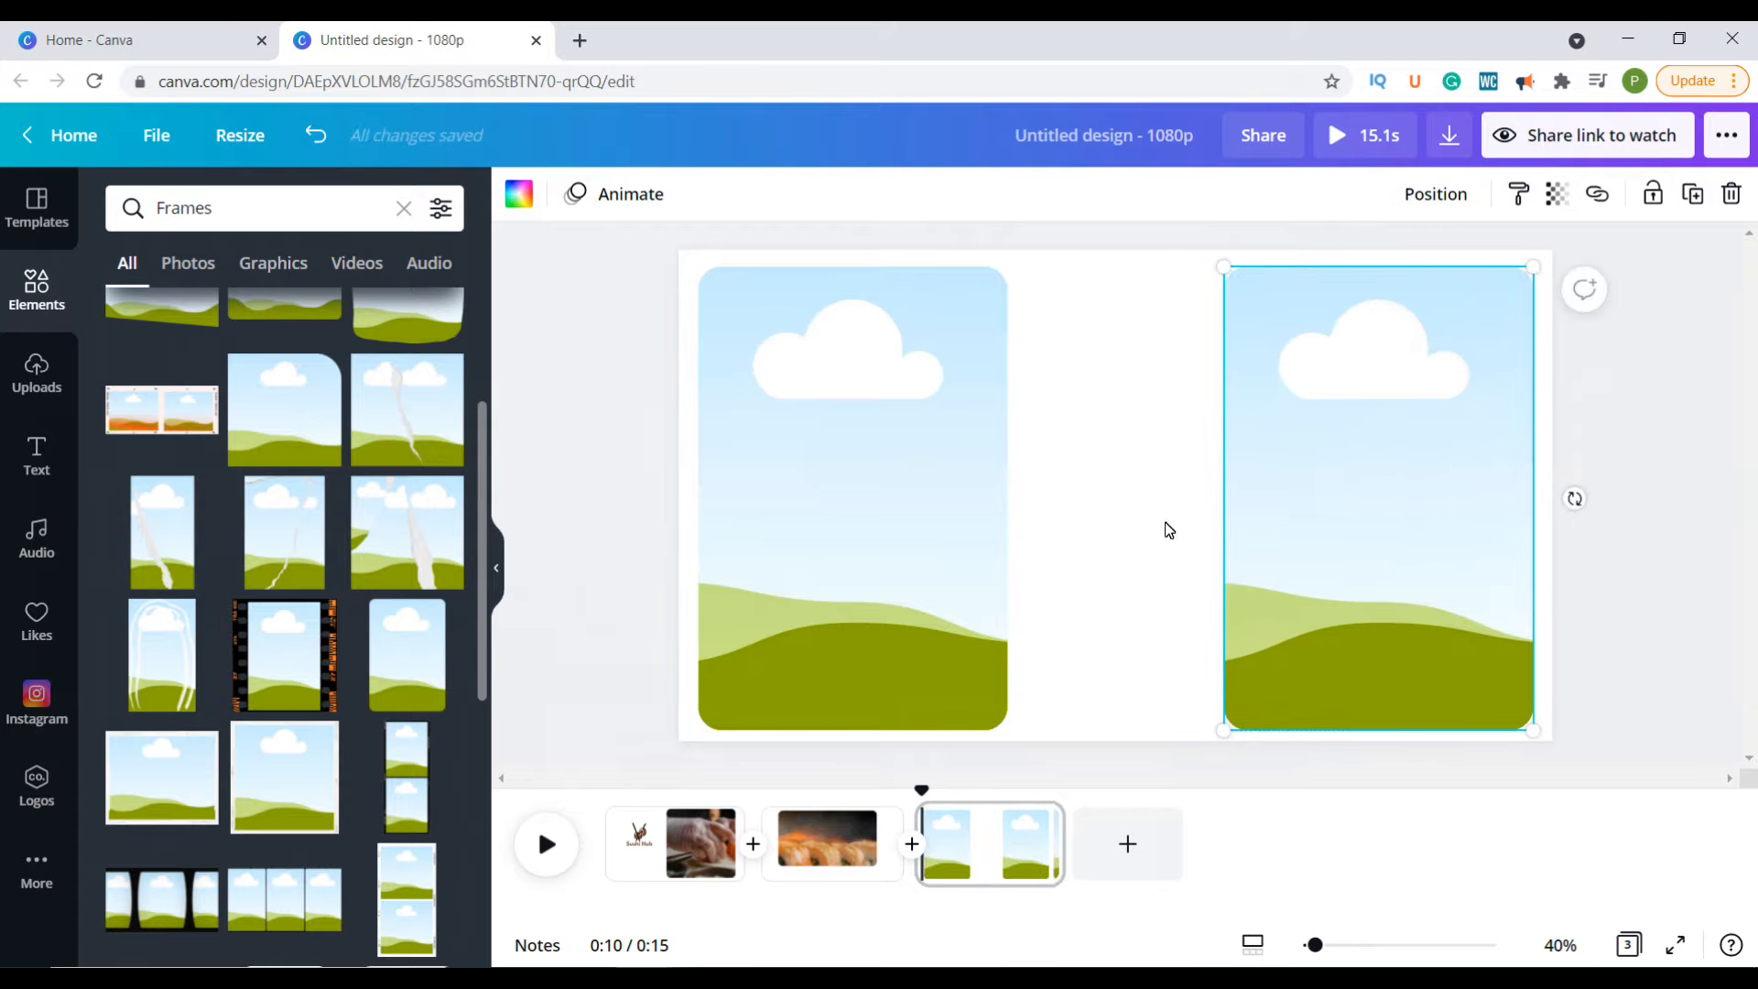
left_click(1087, 441)
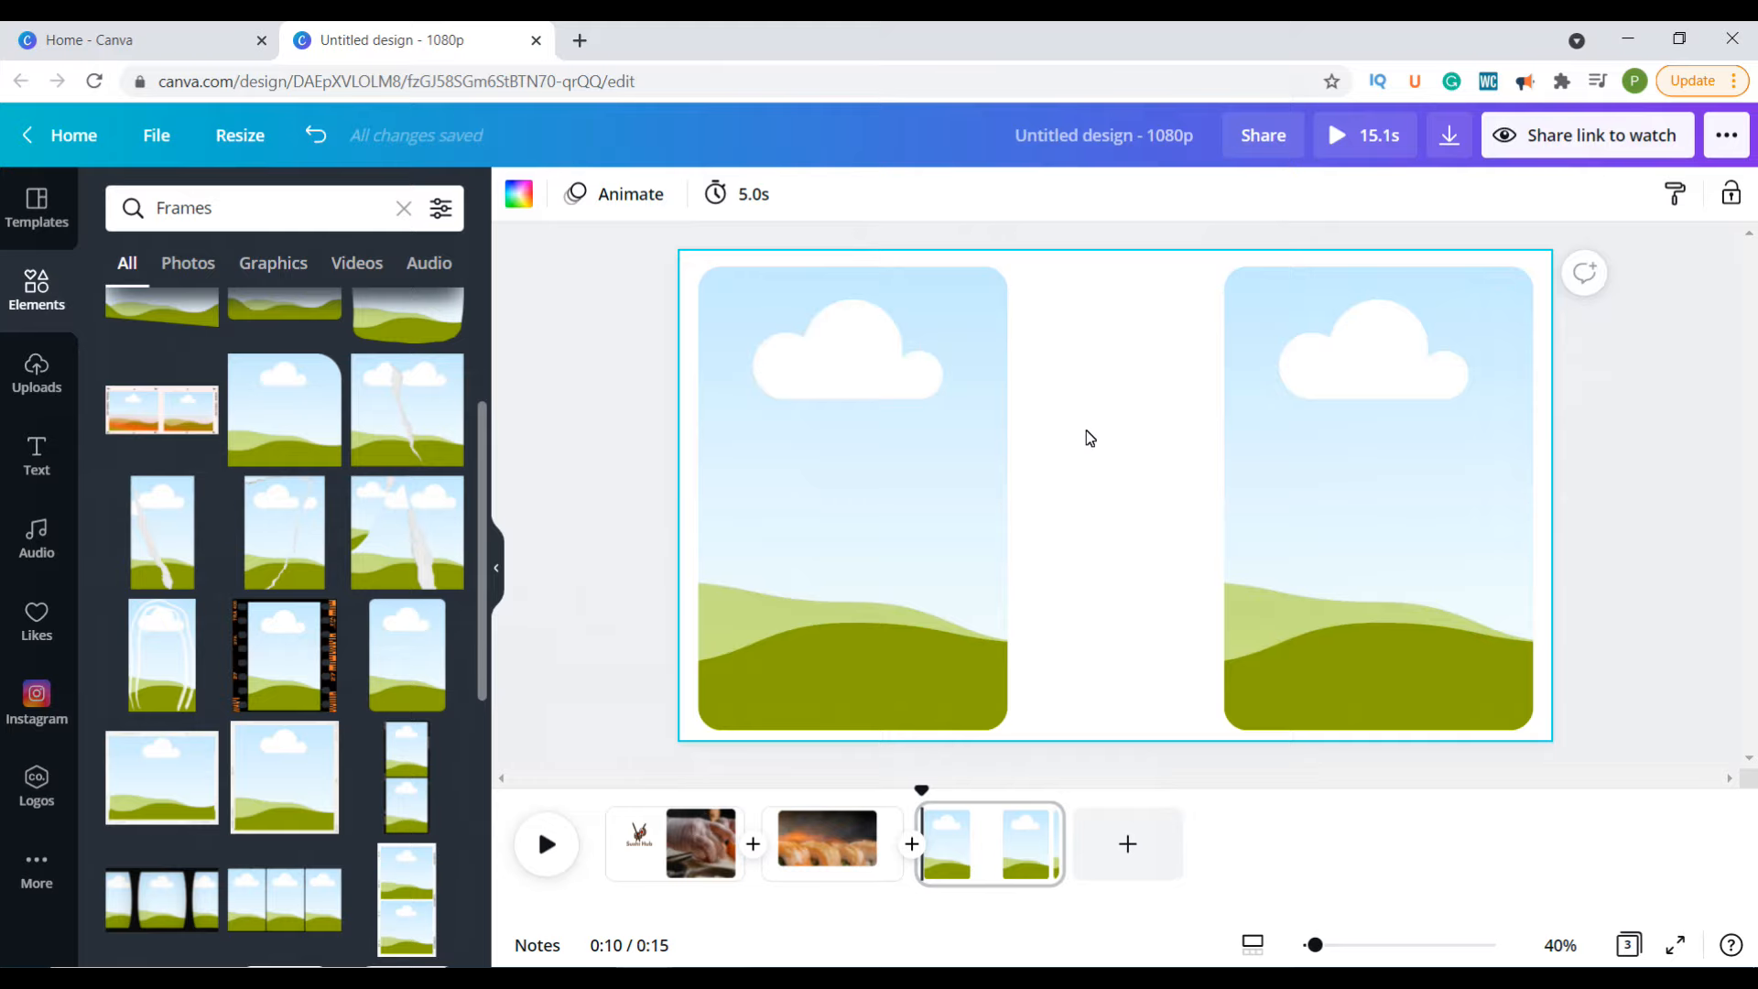
Step: Fill the left frame with the recently used 10.0s clip of sauce-drizzled sushi and trim the third page to about 5 seconds
left_click(833, 471)
left_click(33, 298)
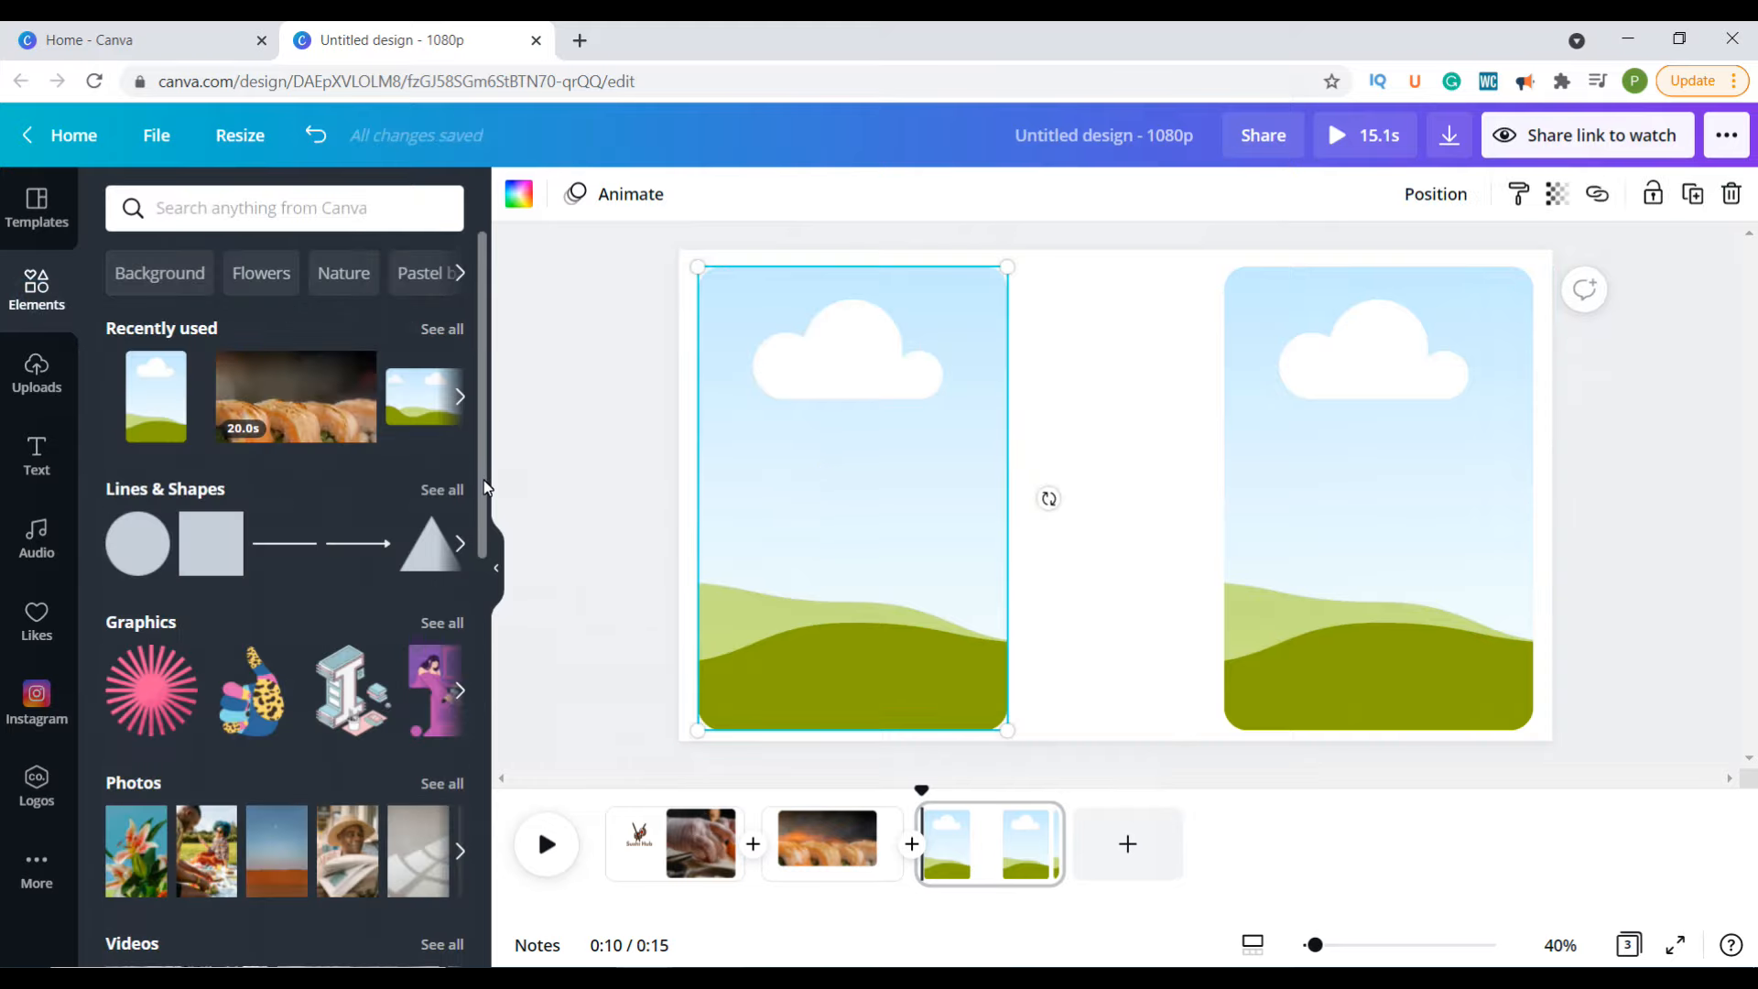
scroll(483, 460, "down", 3)
left_click(442, 721)
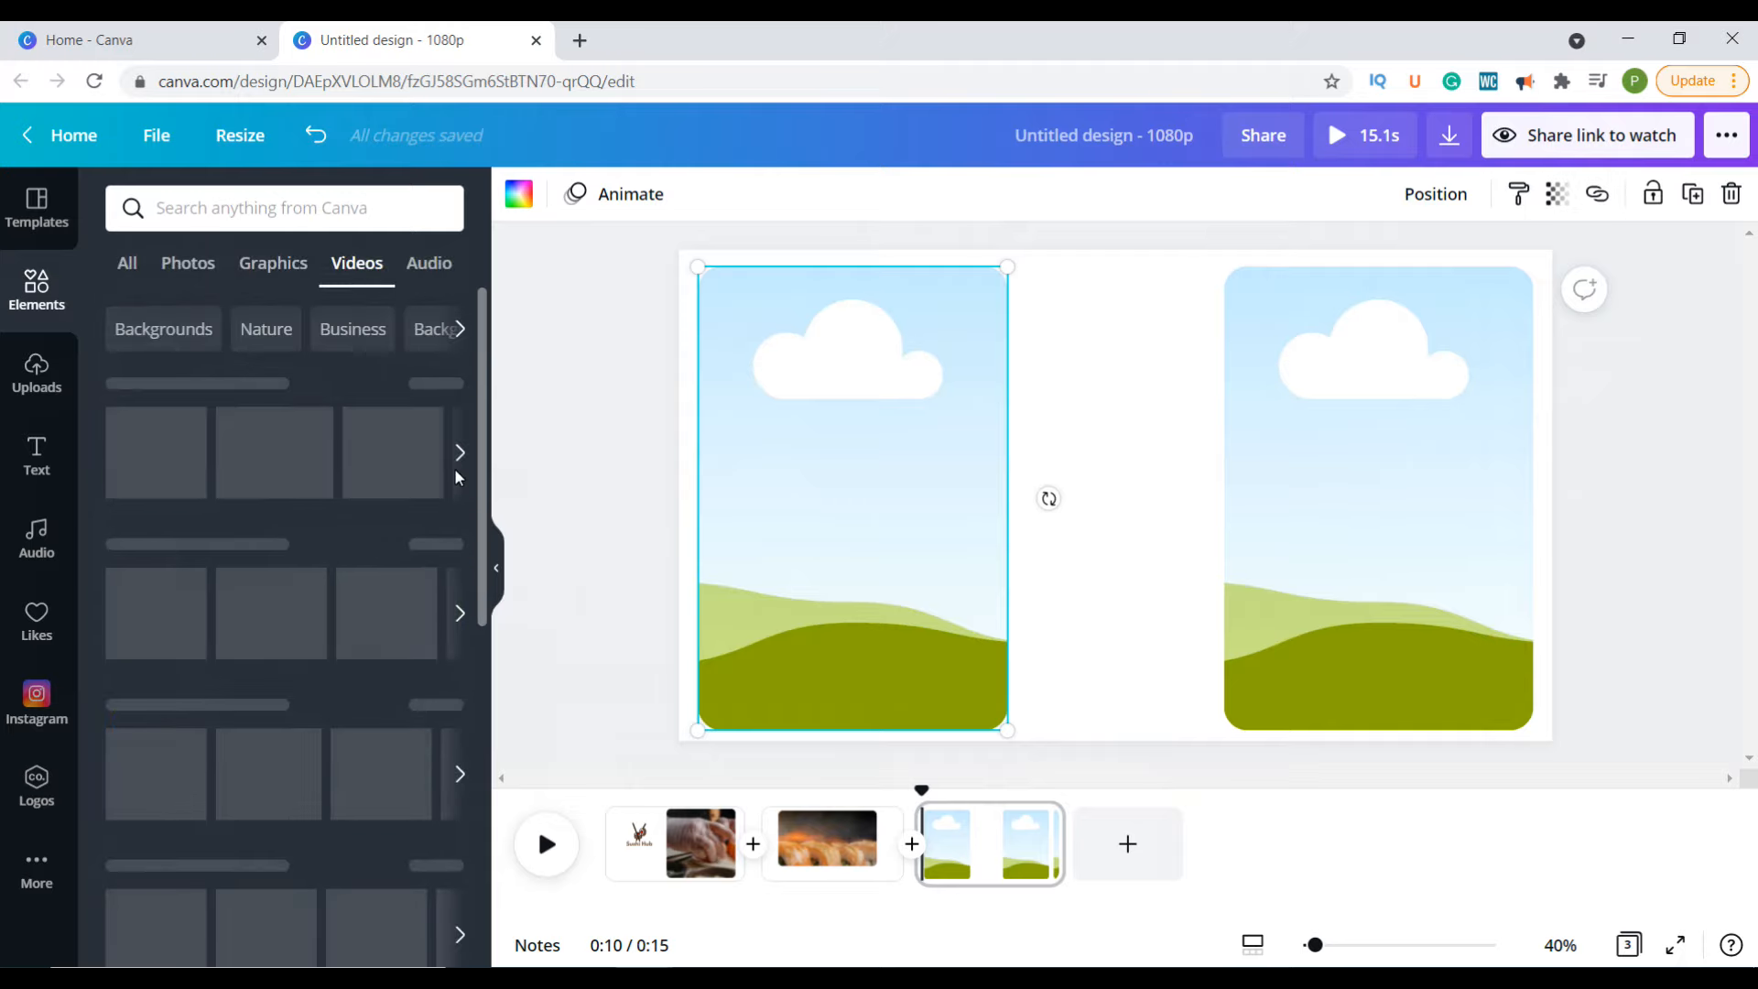
left_click(442, 391)
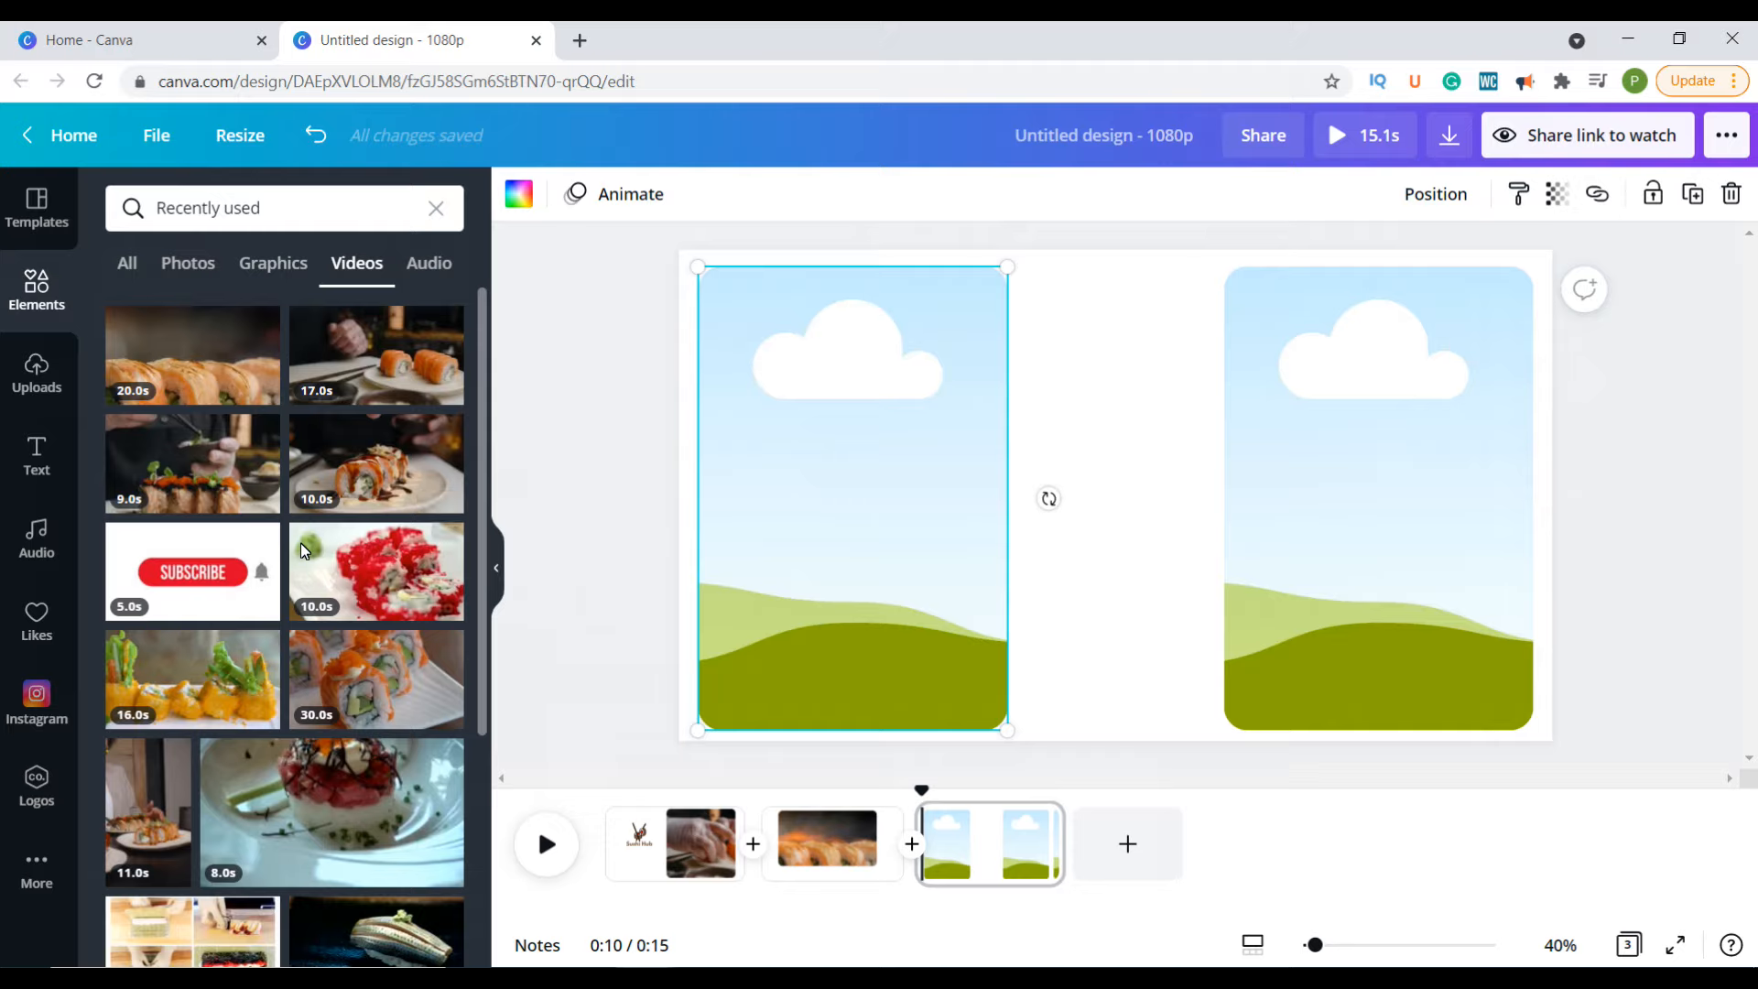
left_click(1075, 444)
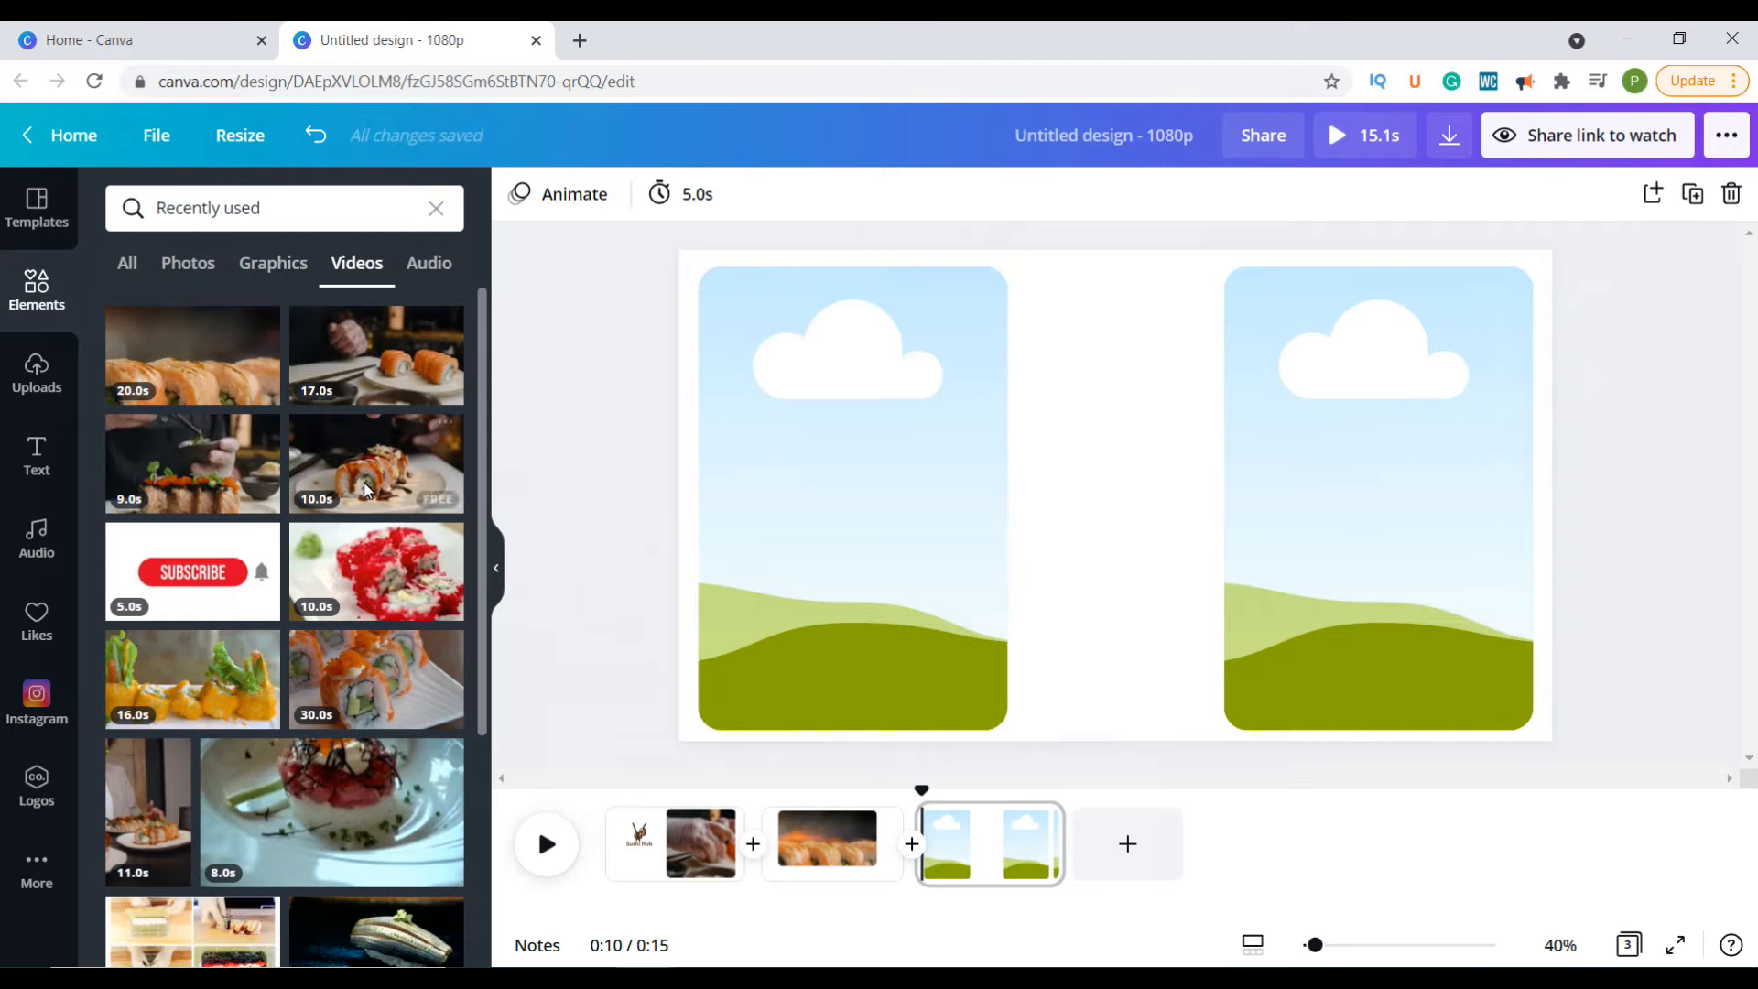
left_click_drag(364, 468, 843, 442)
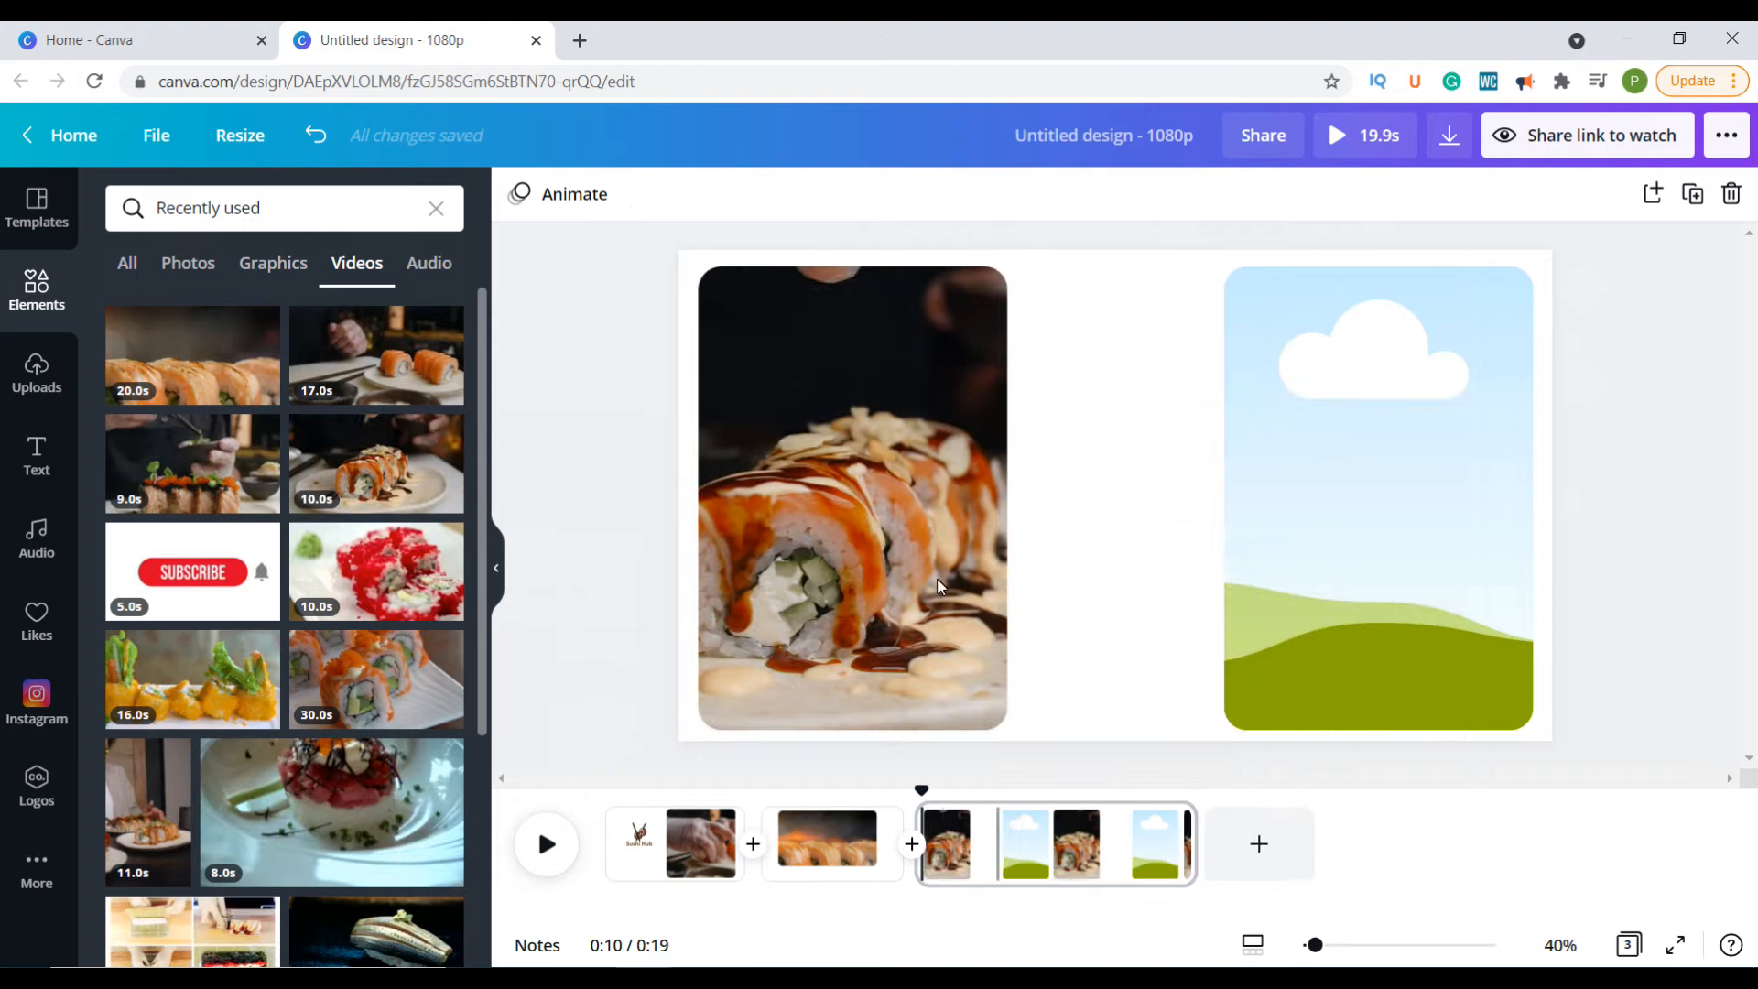
left_click_drag(1188, 861, 1065, 866)
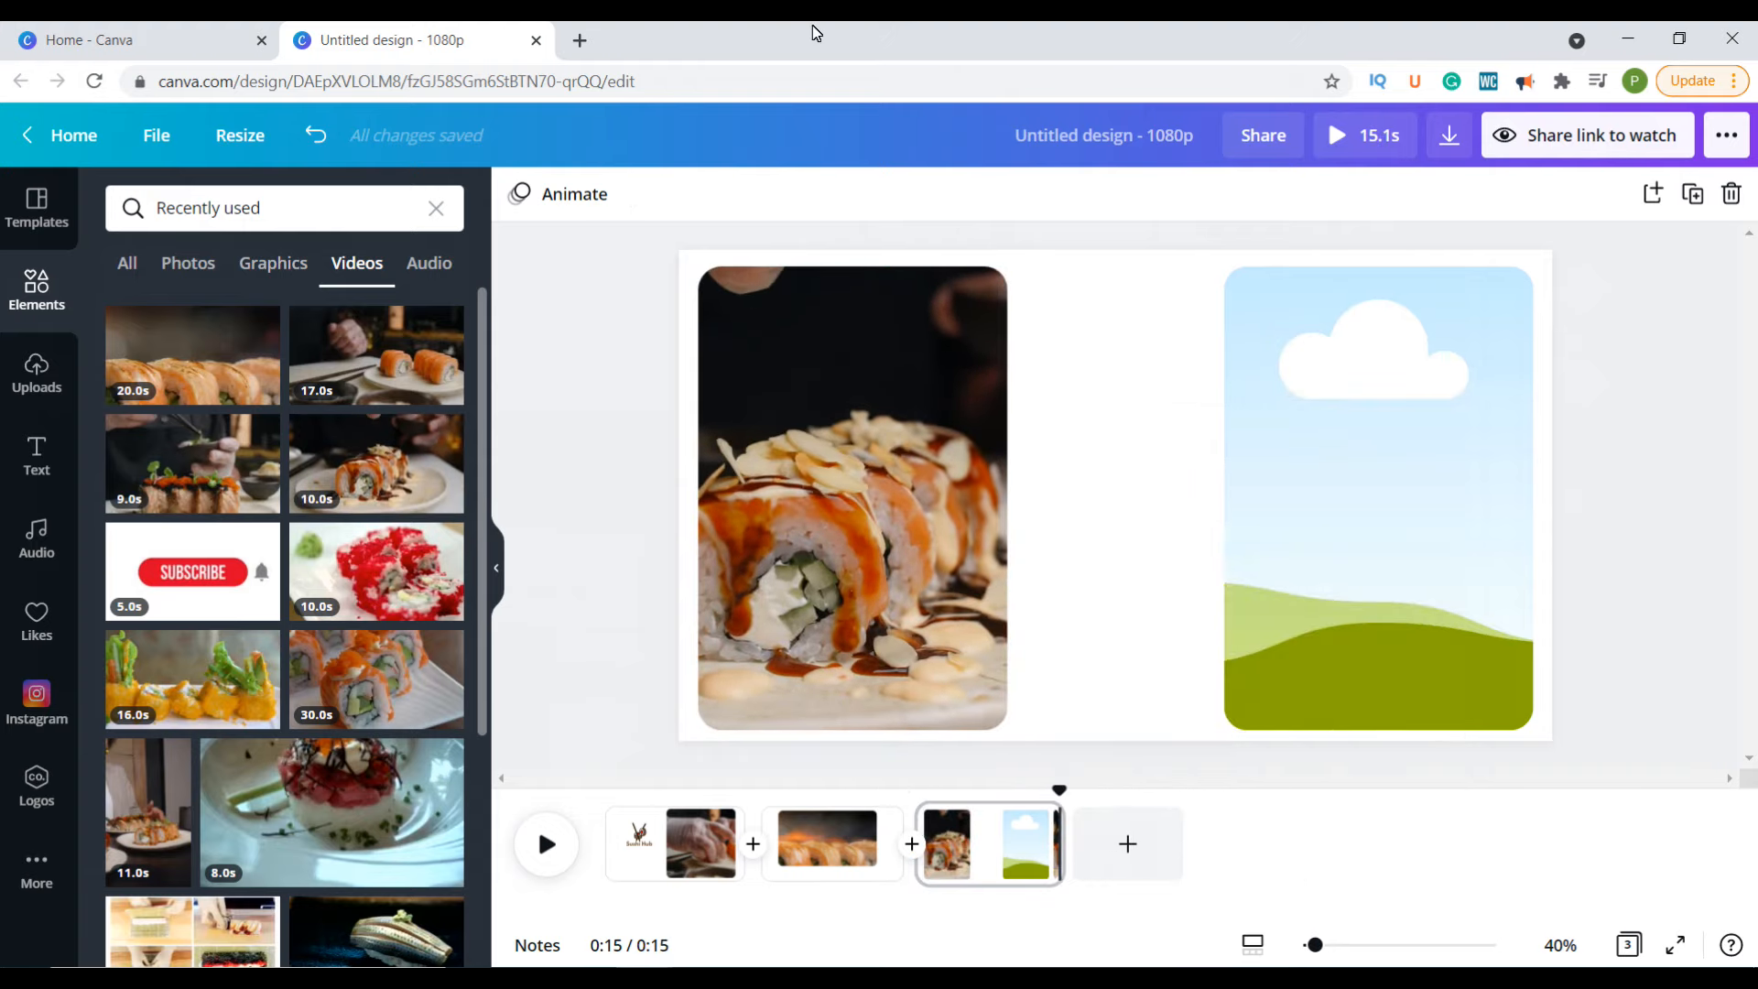
Step: Fill the right frame with the 9.0s sushi-garnishing clip and shorten the third page to 4.7 seconds
left_click(1297, 423)
left_click_drag(158, 473, 1317, 414)
mouse_move(1065, 865)
left_mouse_down()
mouse_move(1084, 866)
mouse_move(1051, 865)
left_mouse_up()
Step: Reposition the clip inside the right frame so the garnished sushi pieces fill the crop, with the clip's left edge at the frame's edge
left_click(1306, 612)
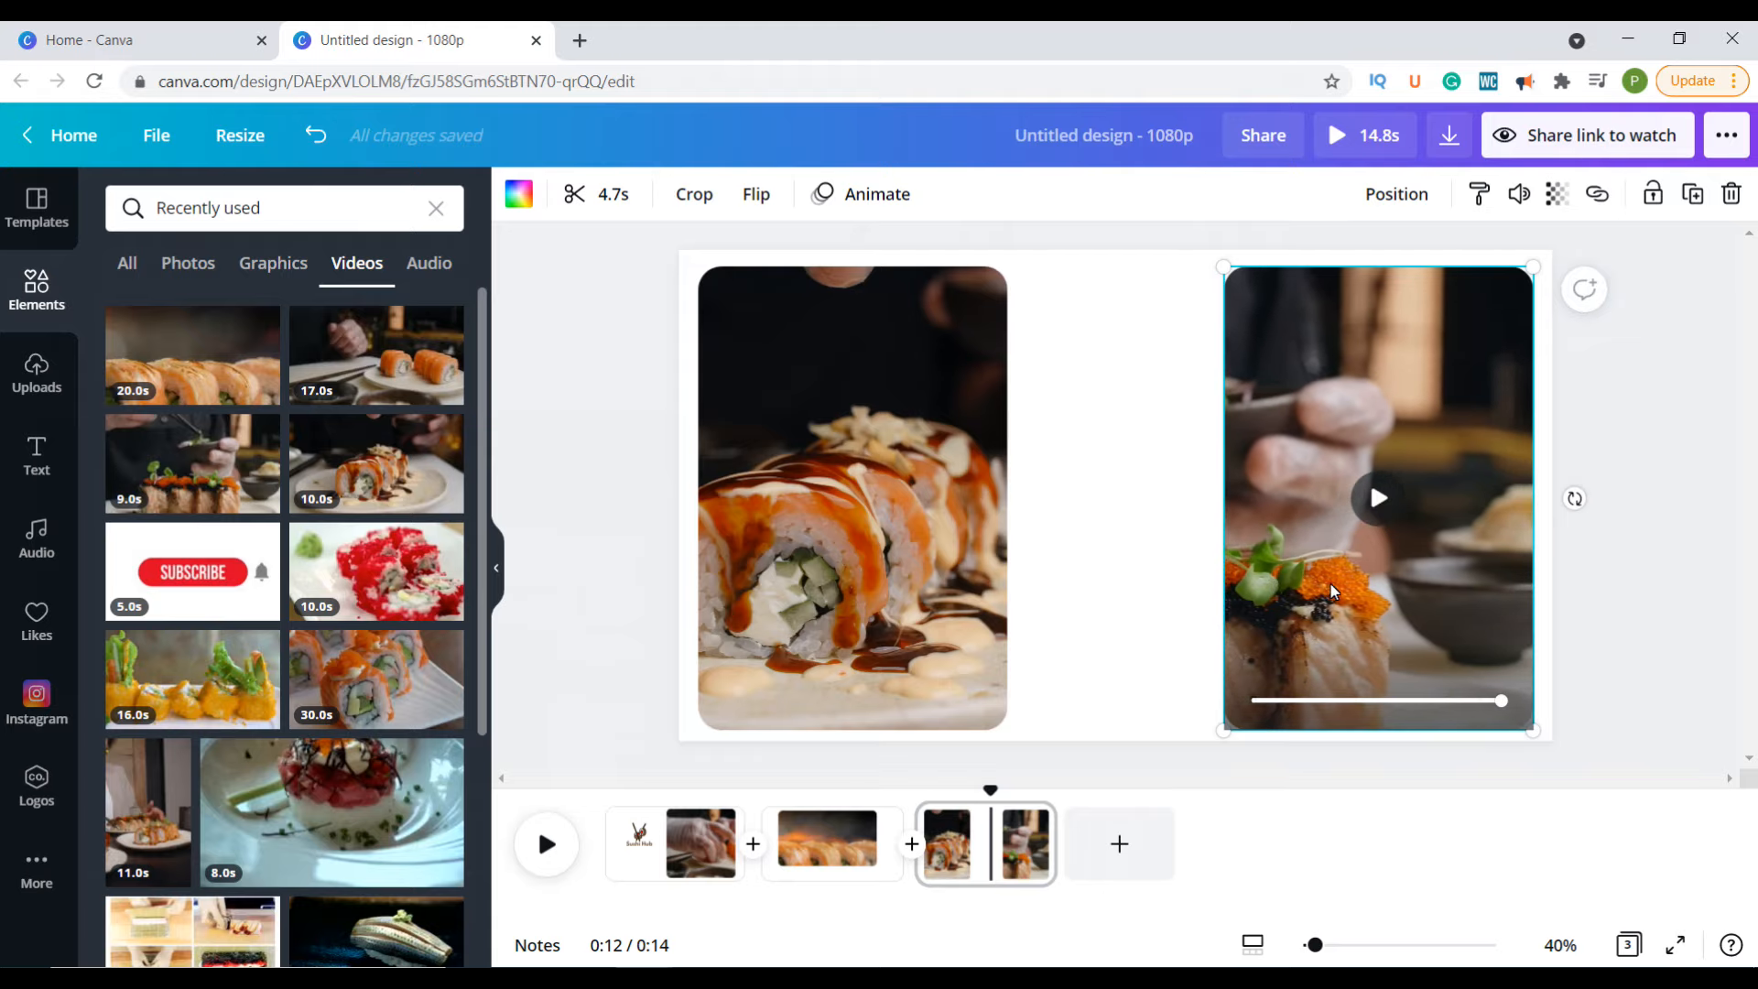
double_click(1356, 636)
left_click_drag(1348, 611, 1598, 618)
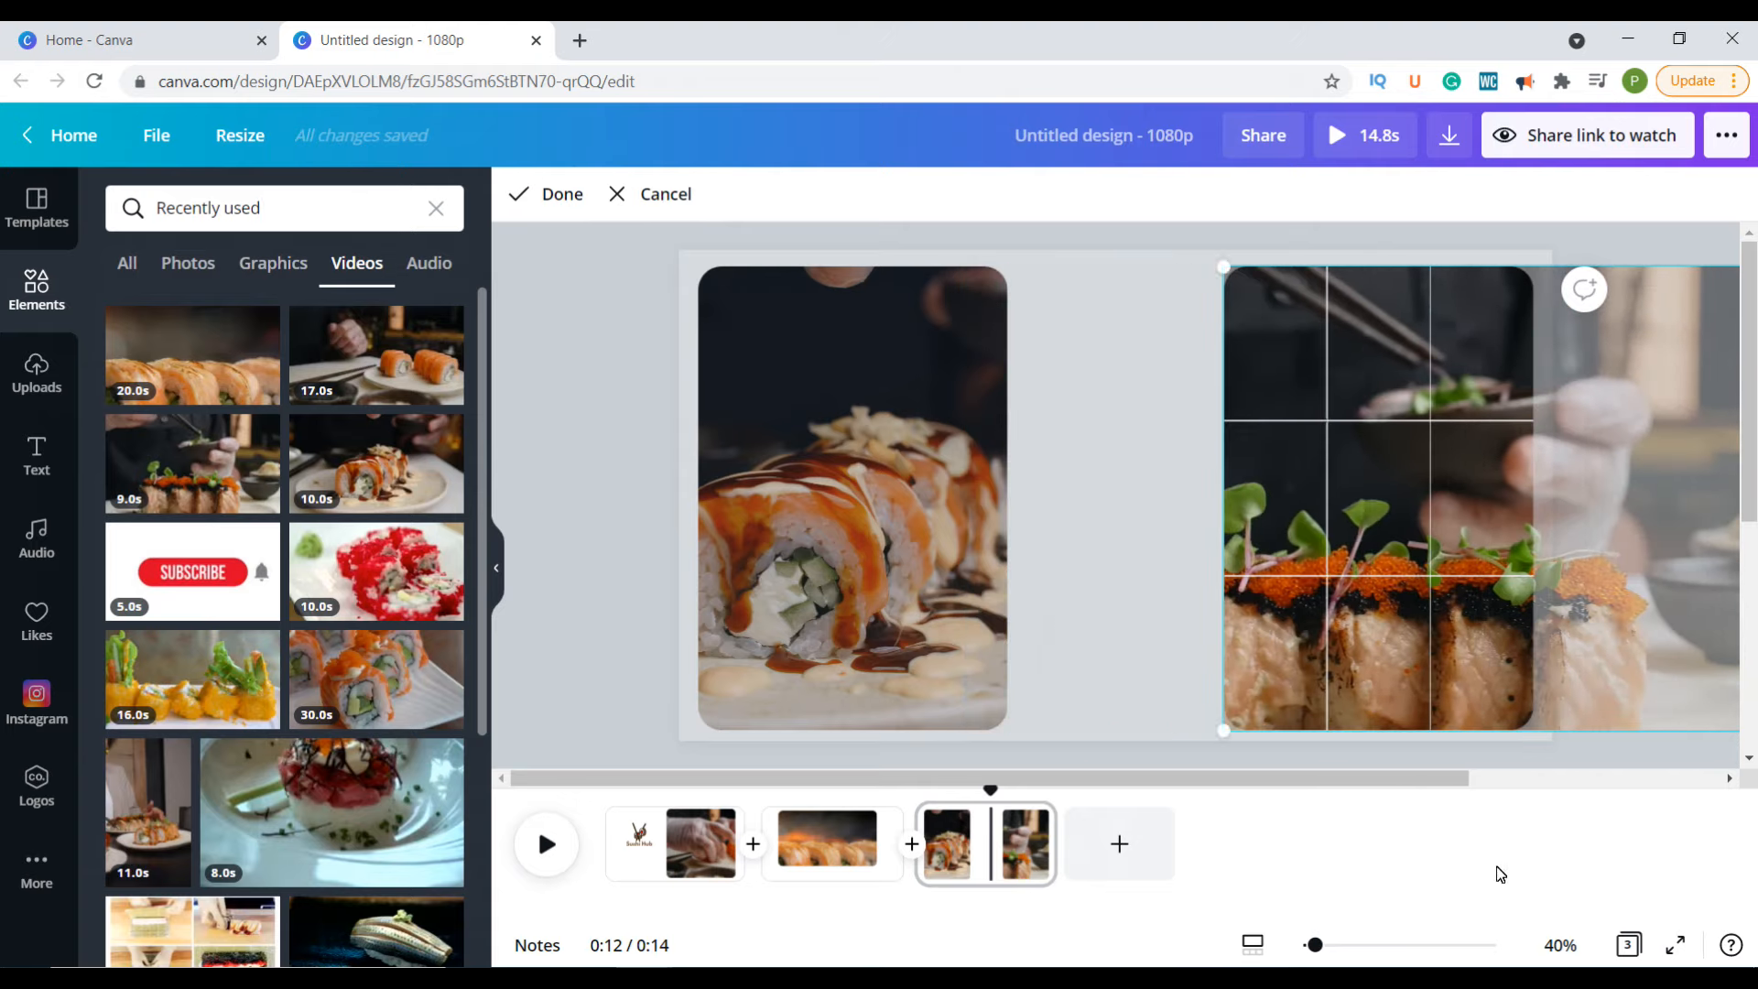
left_click(1518, 806)
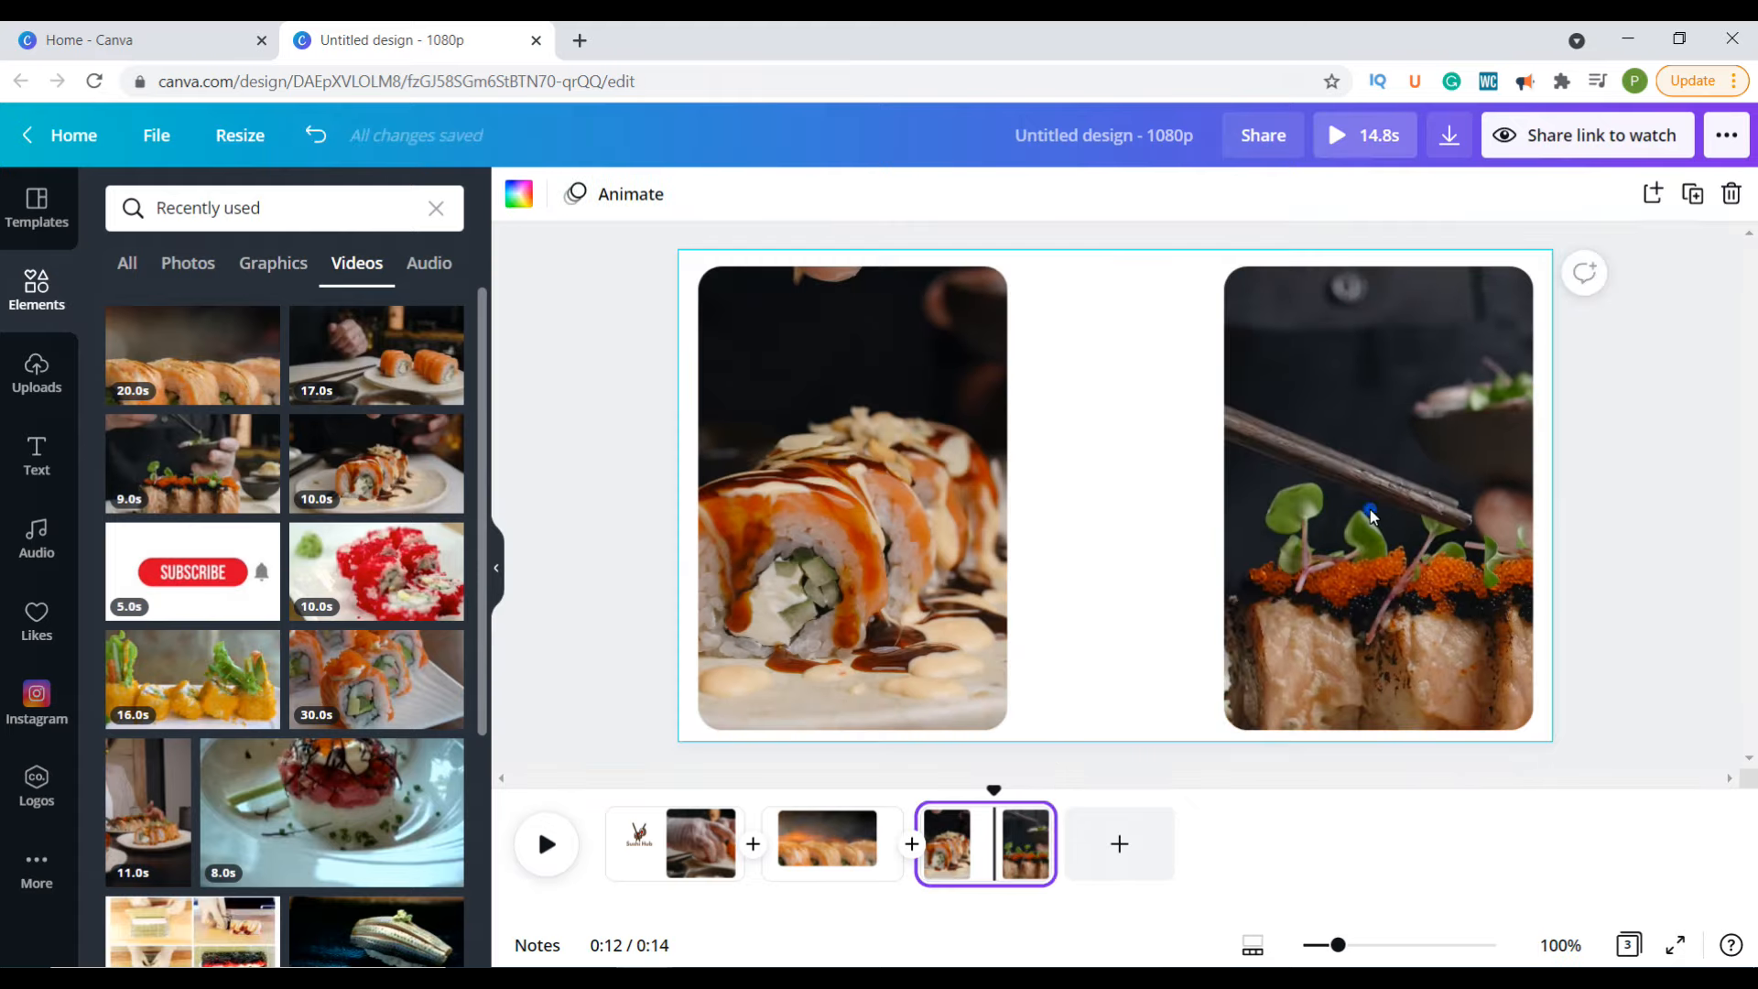
Step: Play the right frame's clip to preview the new crop, and return to the second page
left_click(1372, 509)
left_click(1376, 502)
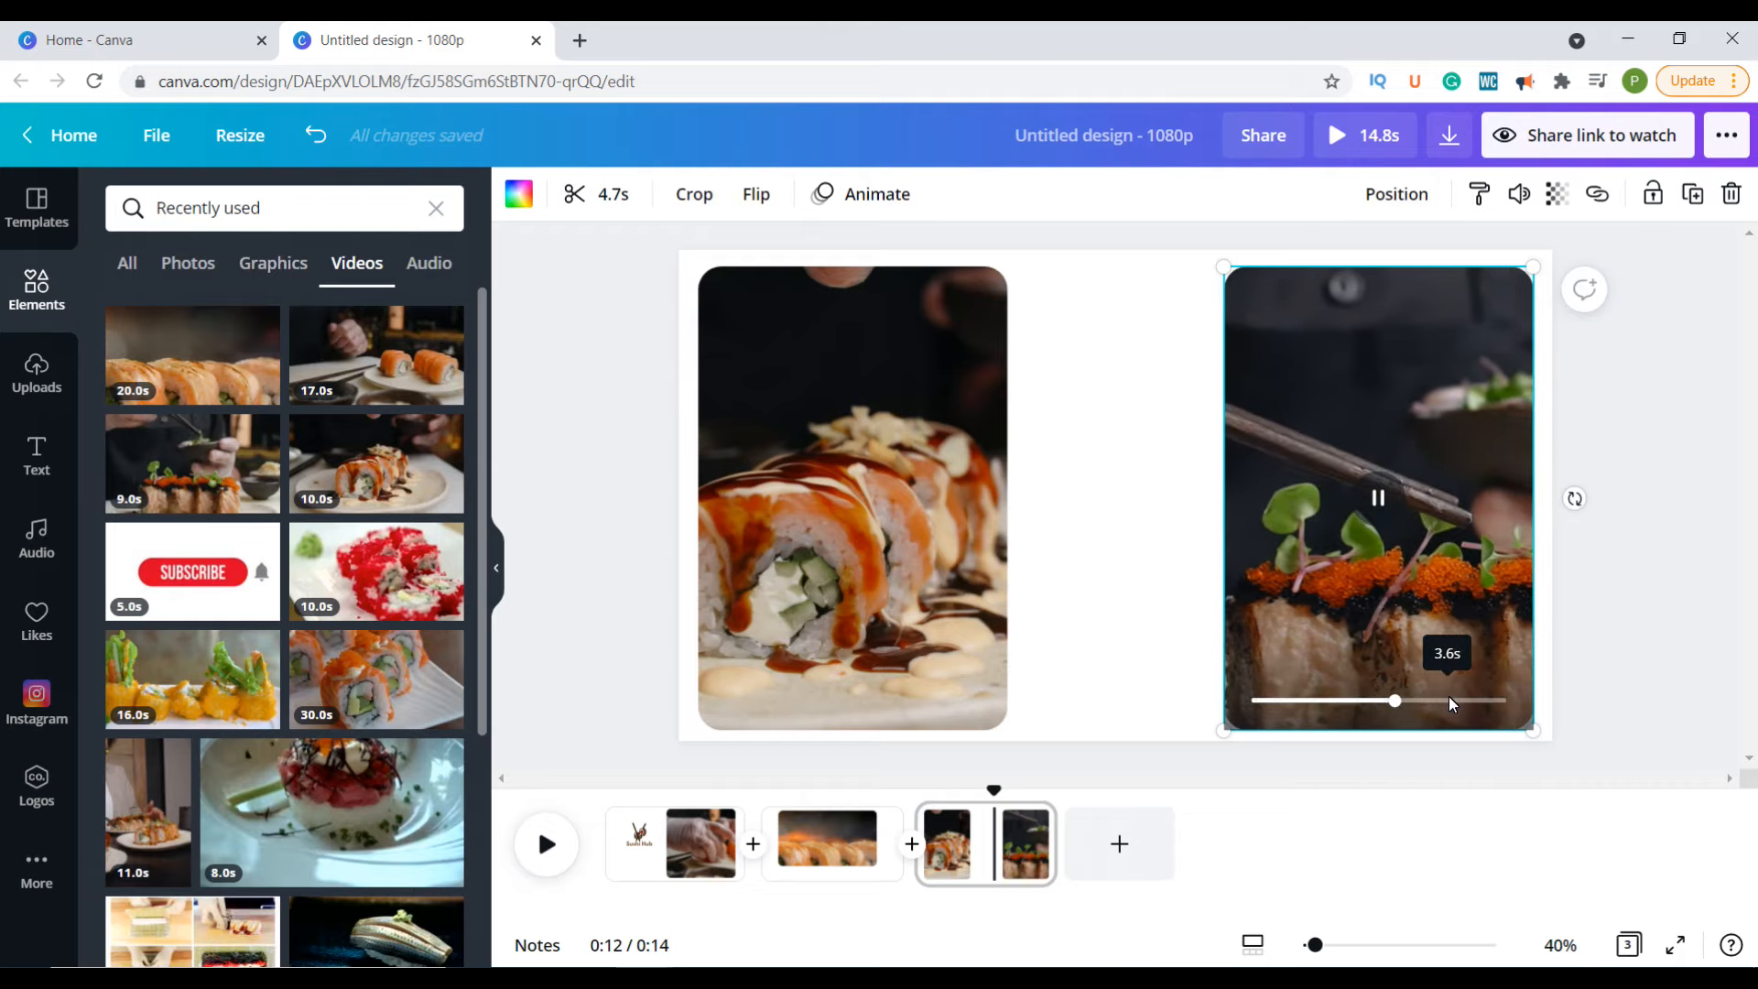
left_click(1619, 663)
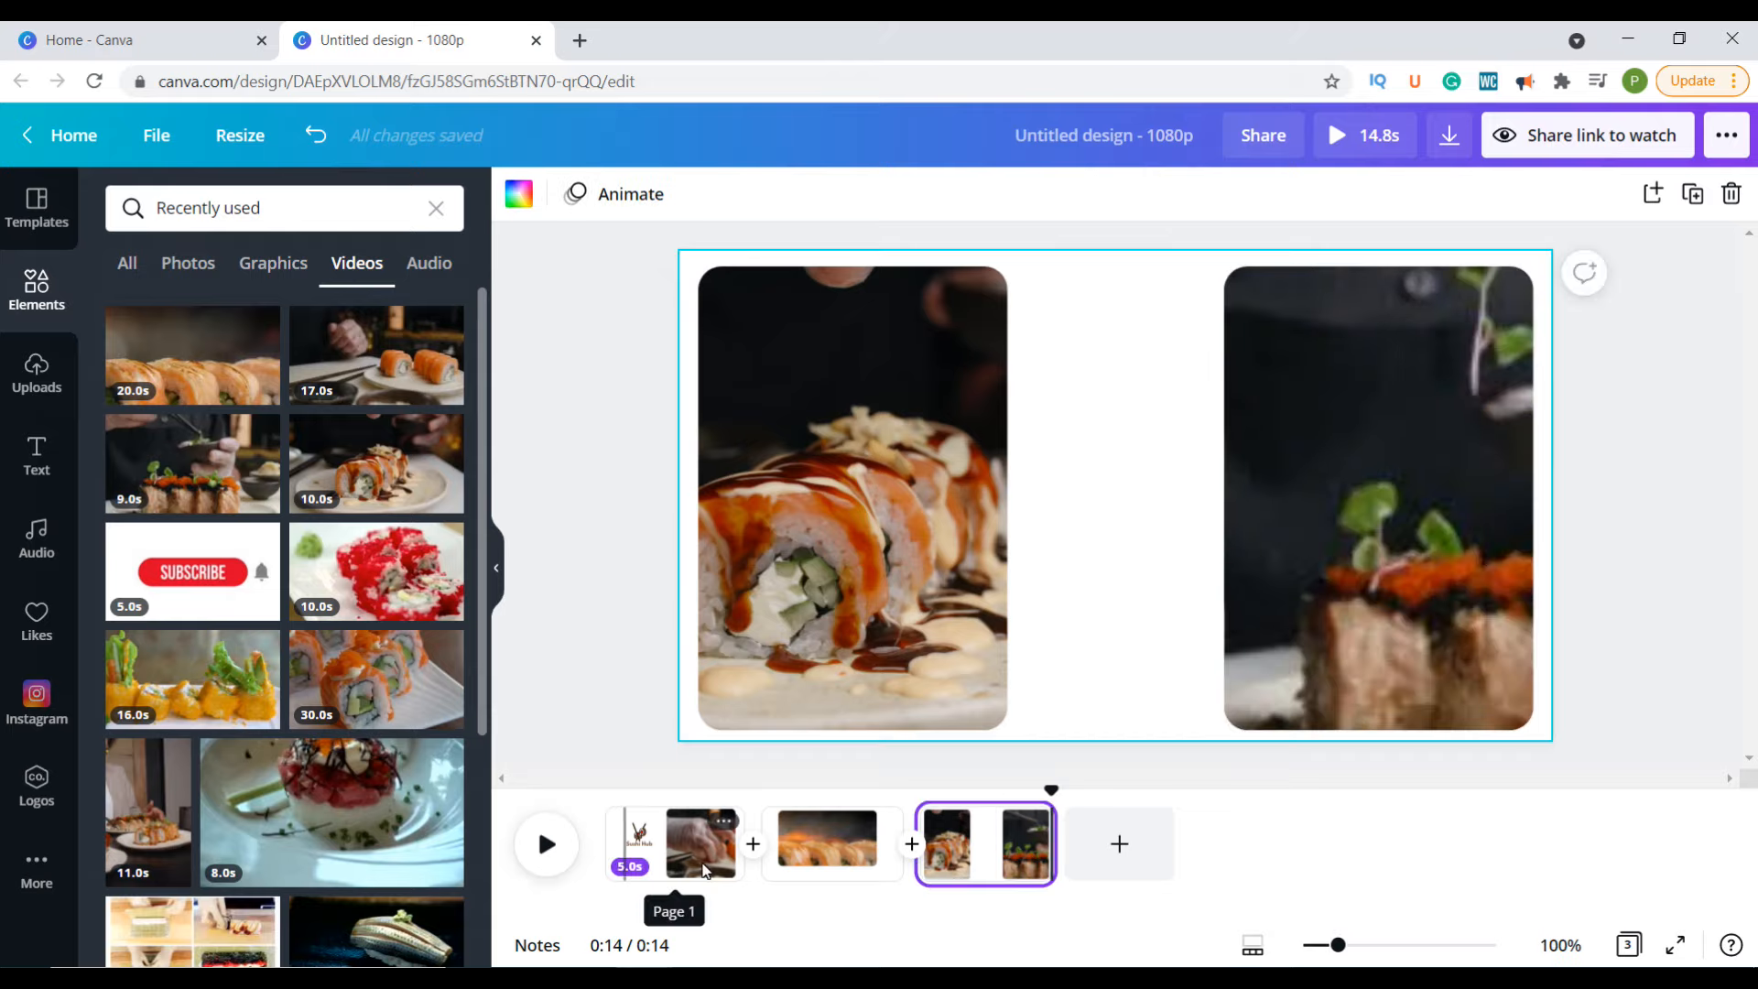
left_click(836, 861)
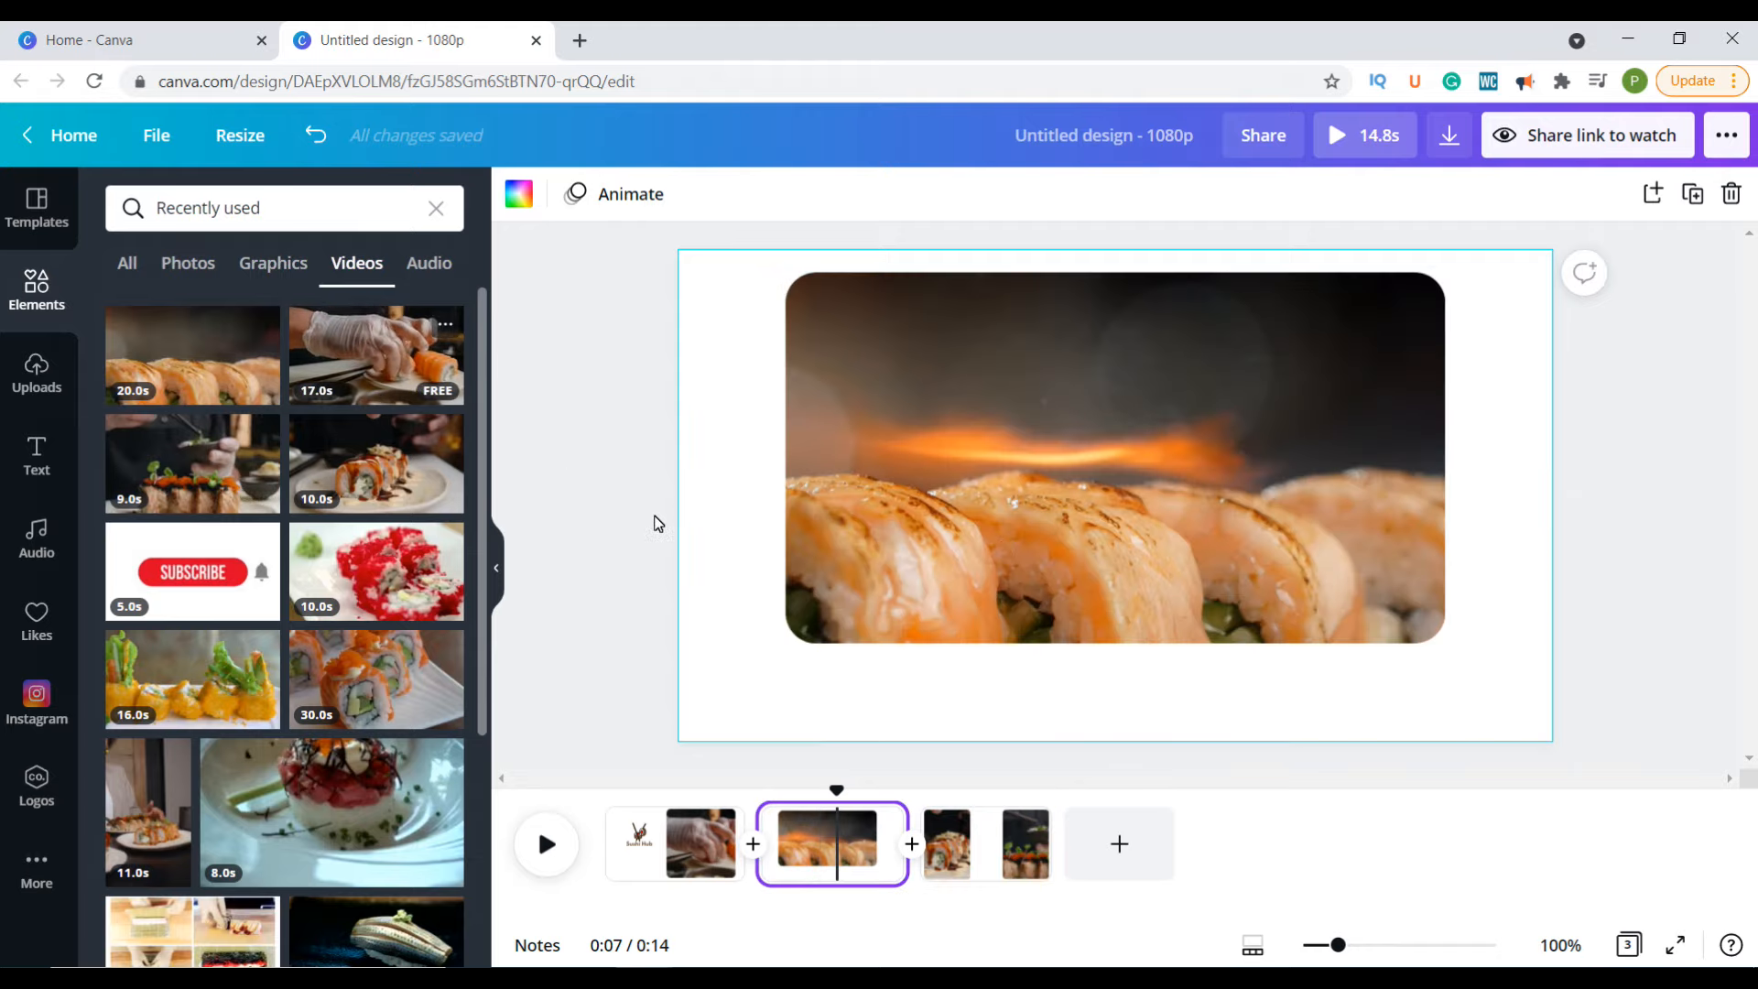
key("t")
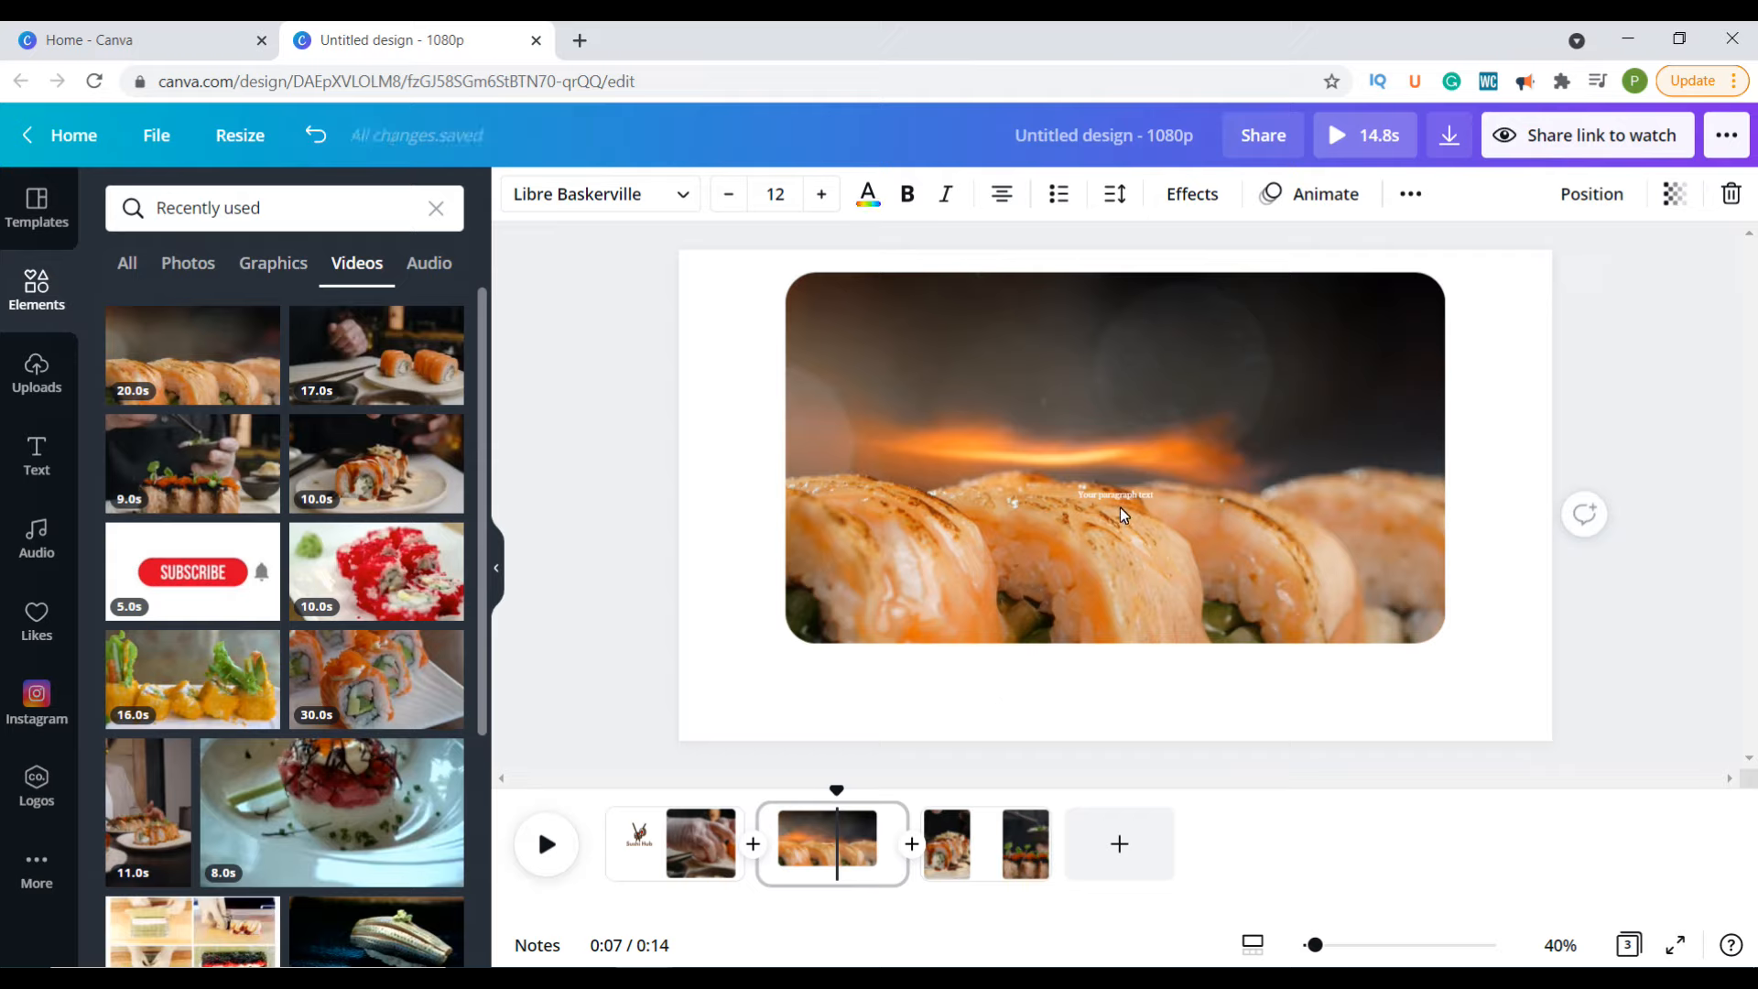
double_click(1121, 501)
key("Delete")
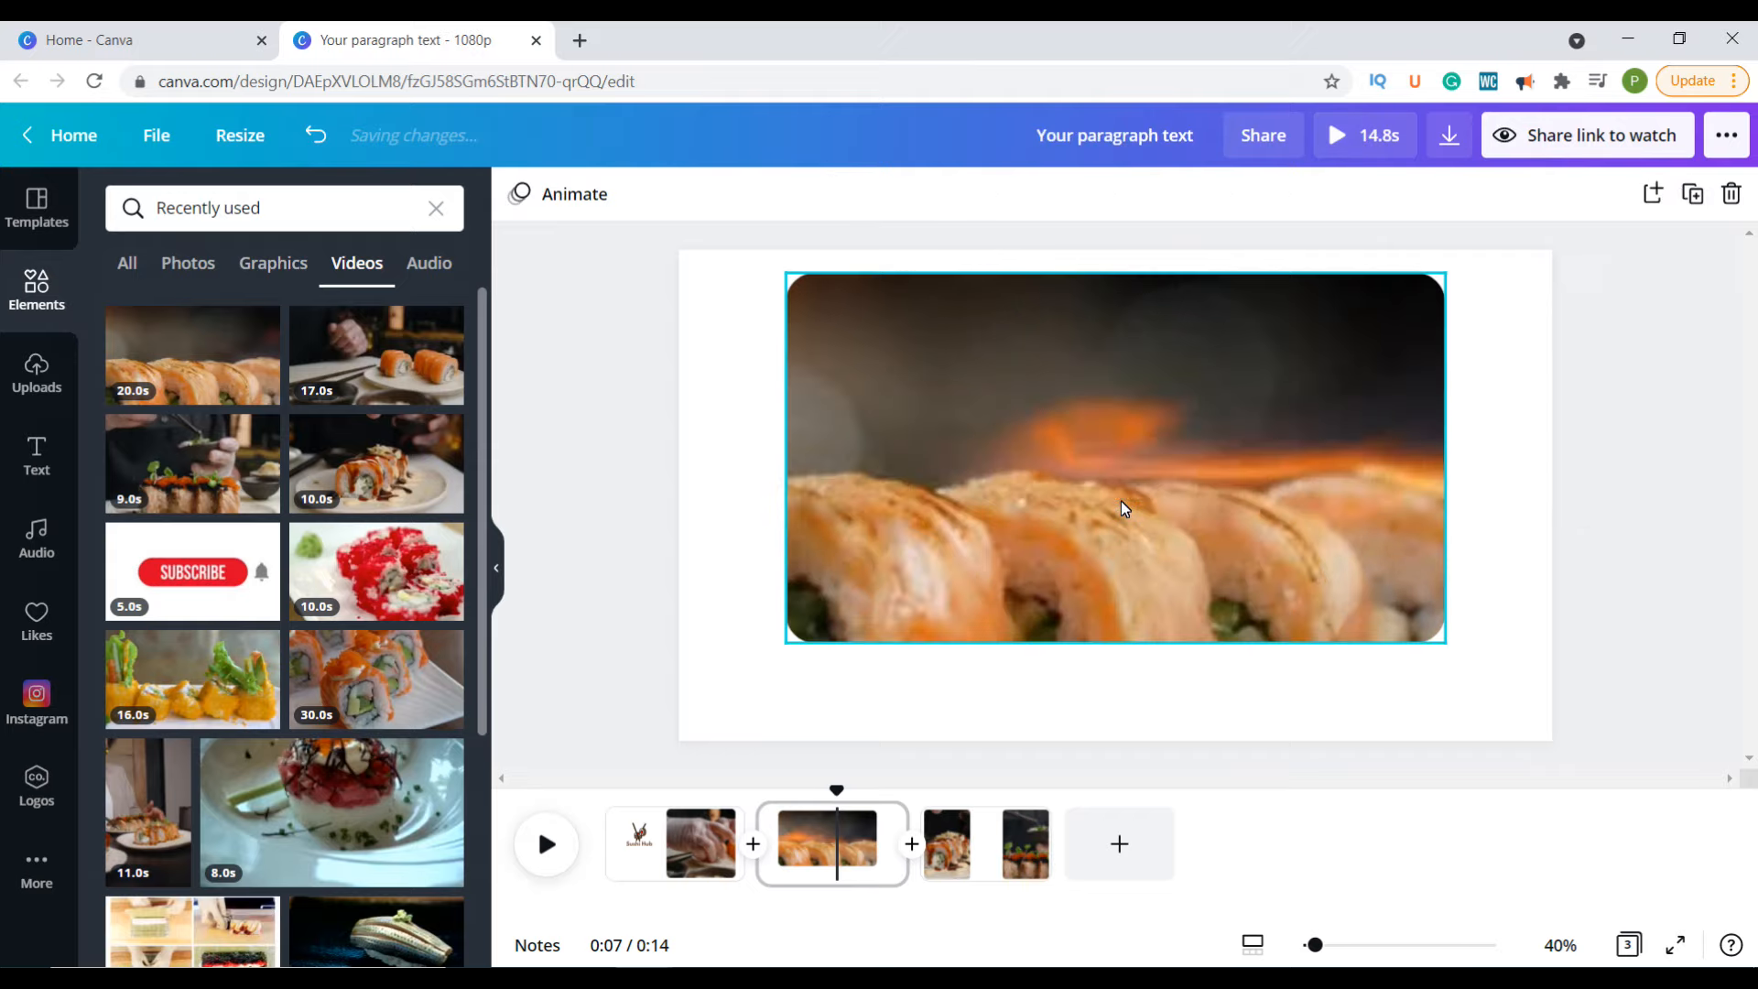
Step: Add a heading below the second page's clip frame and replace its text with "Keen on Details"
left_click(36, 450)
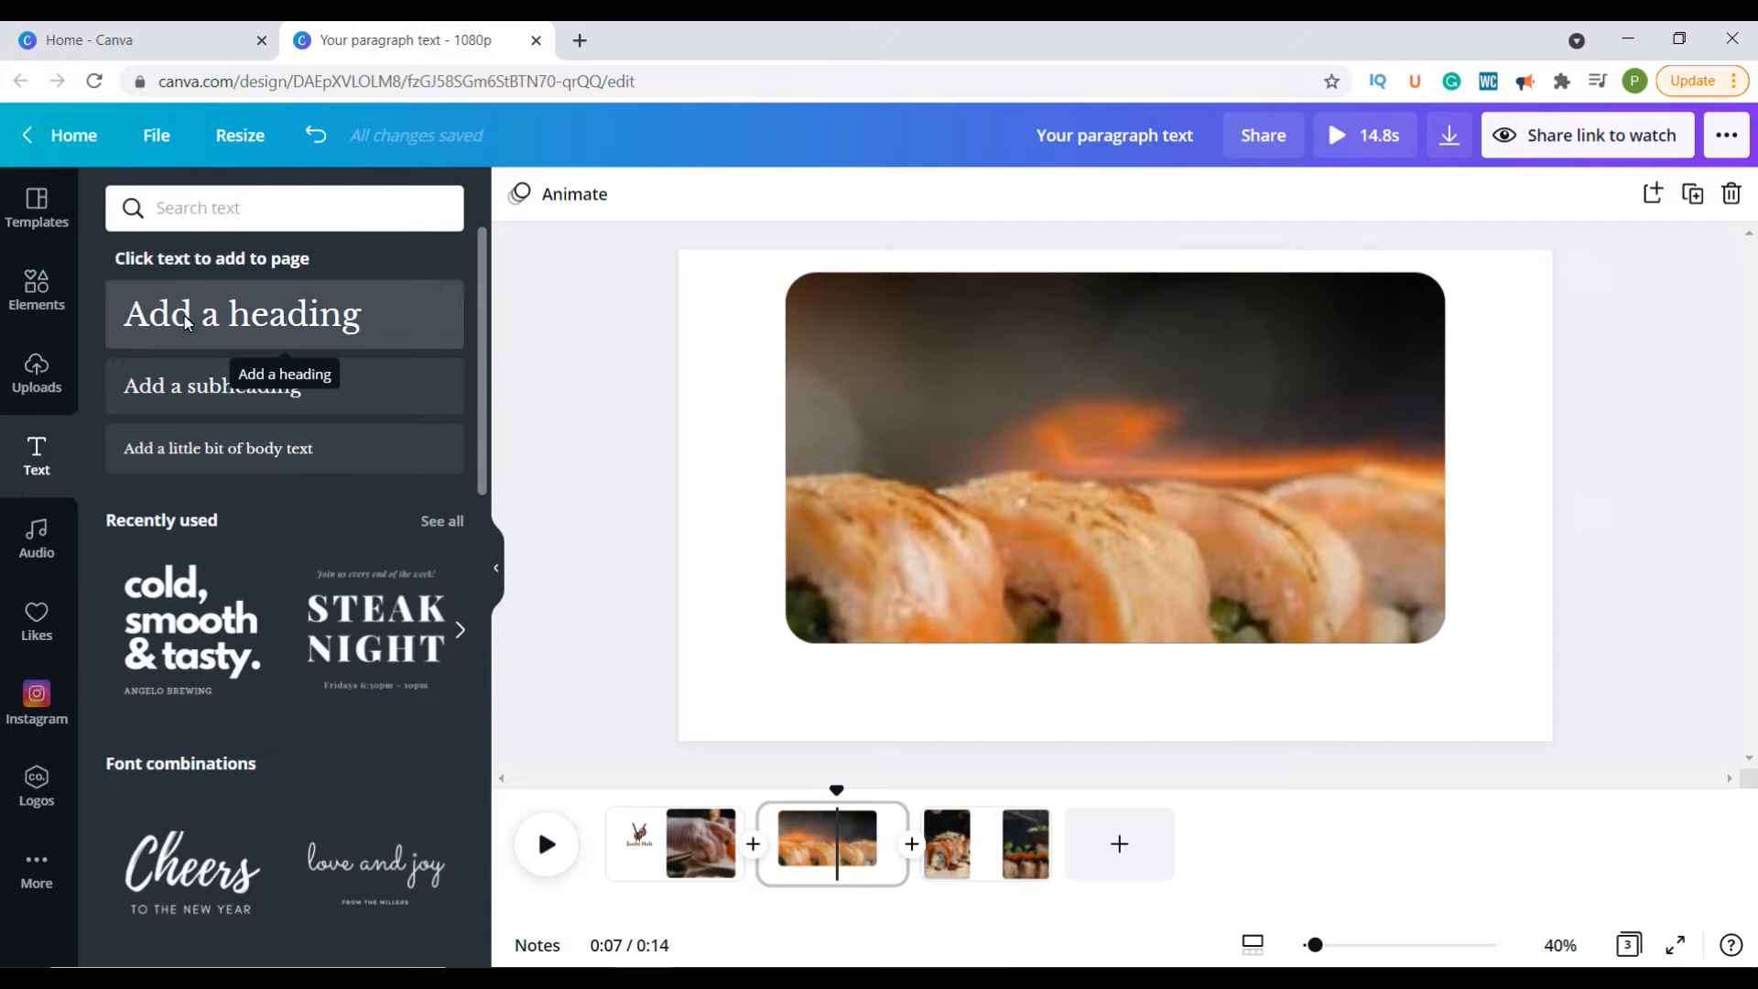
left_click(188, 321)
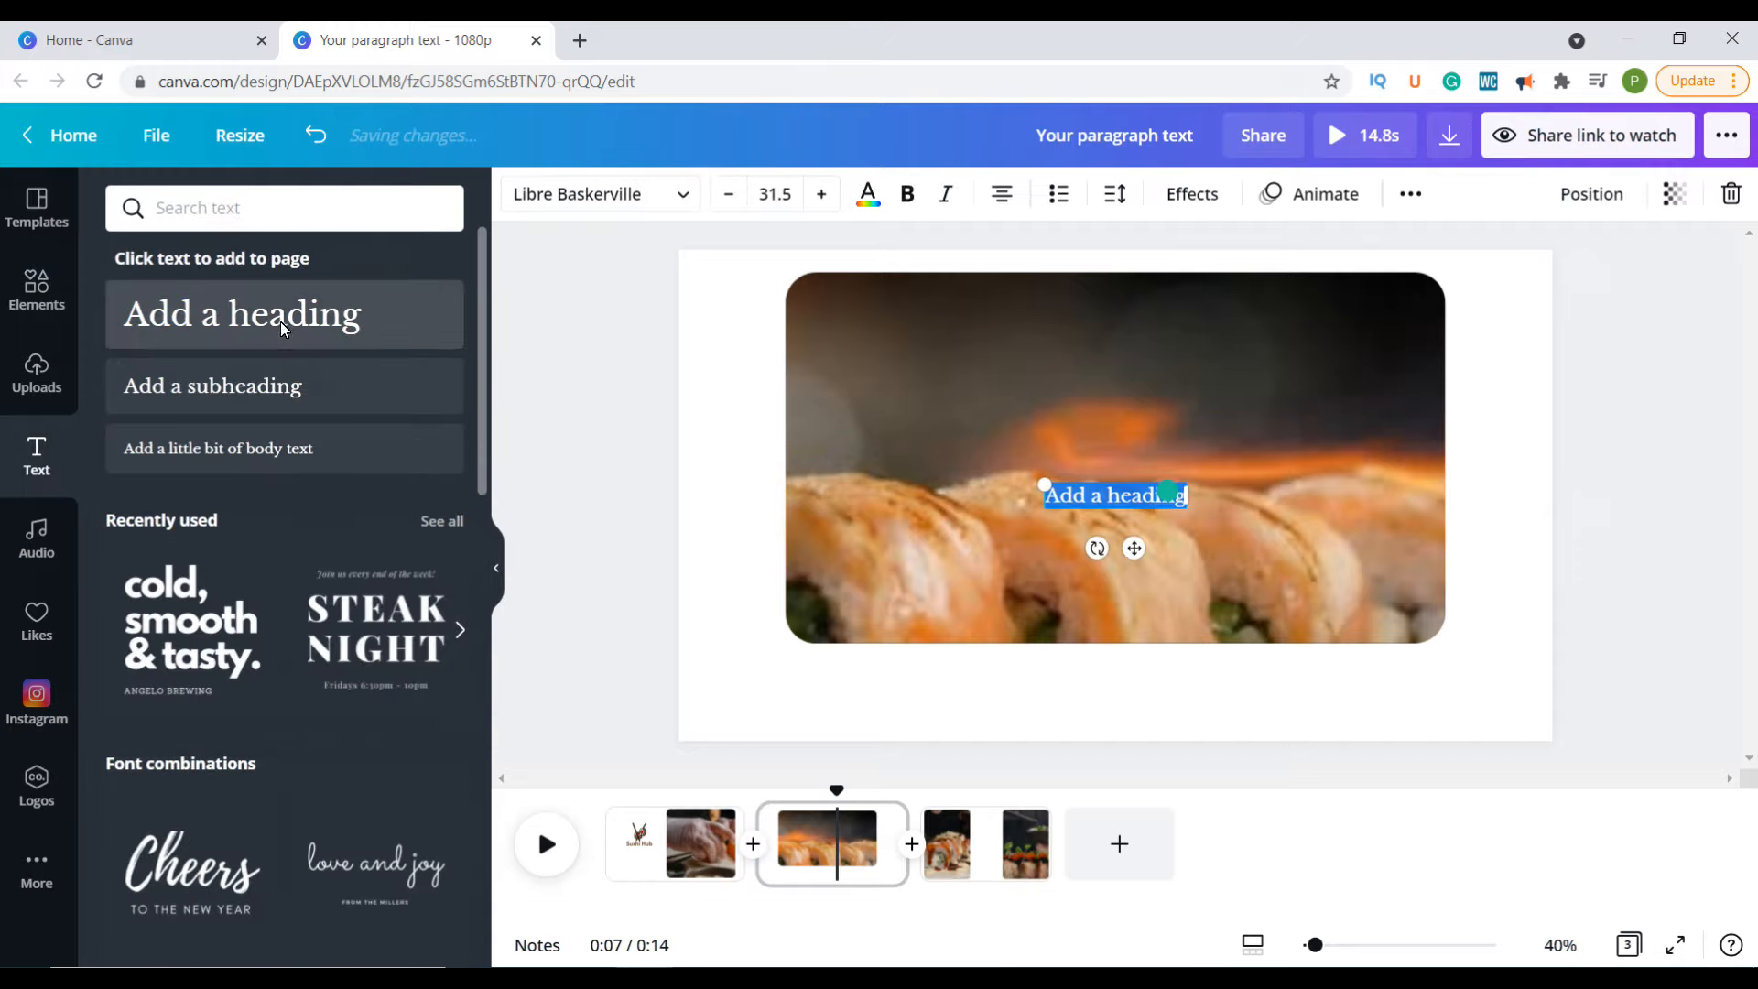
left_click_drag(1073, 484, 892, 667)
triple_click(918, 676)
key("BackSpace")
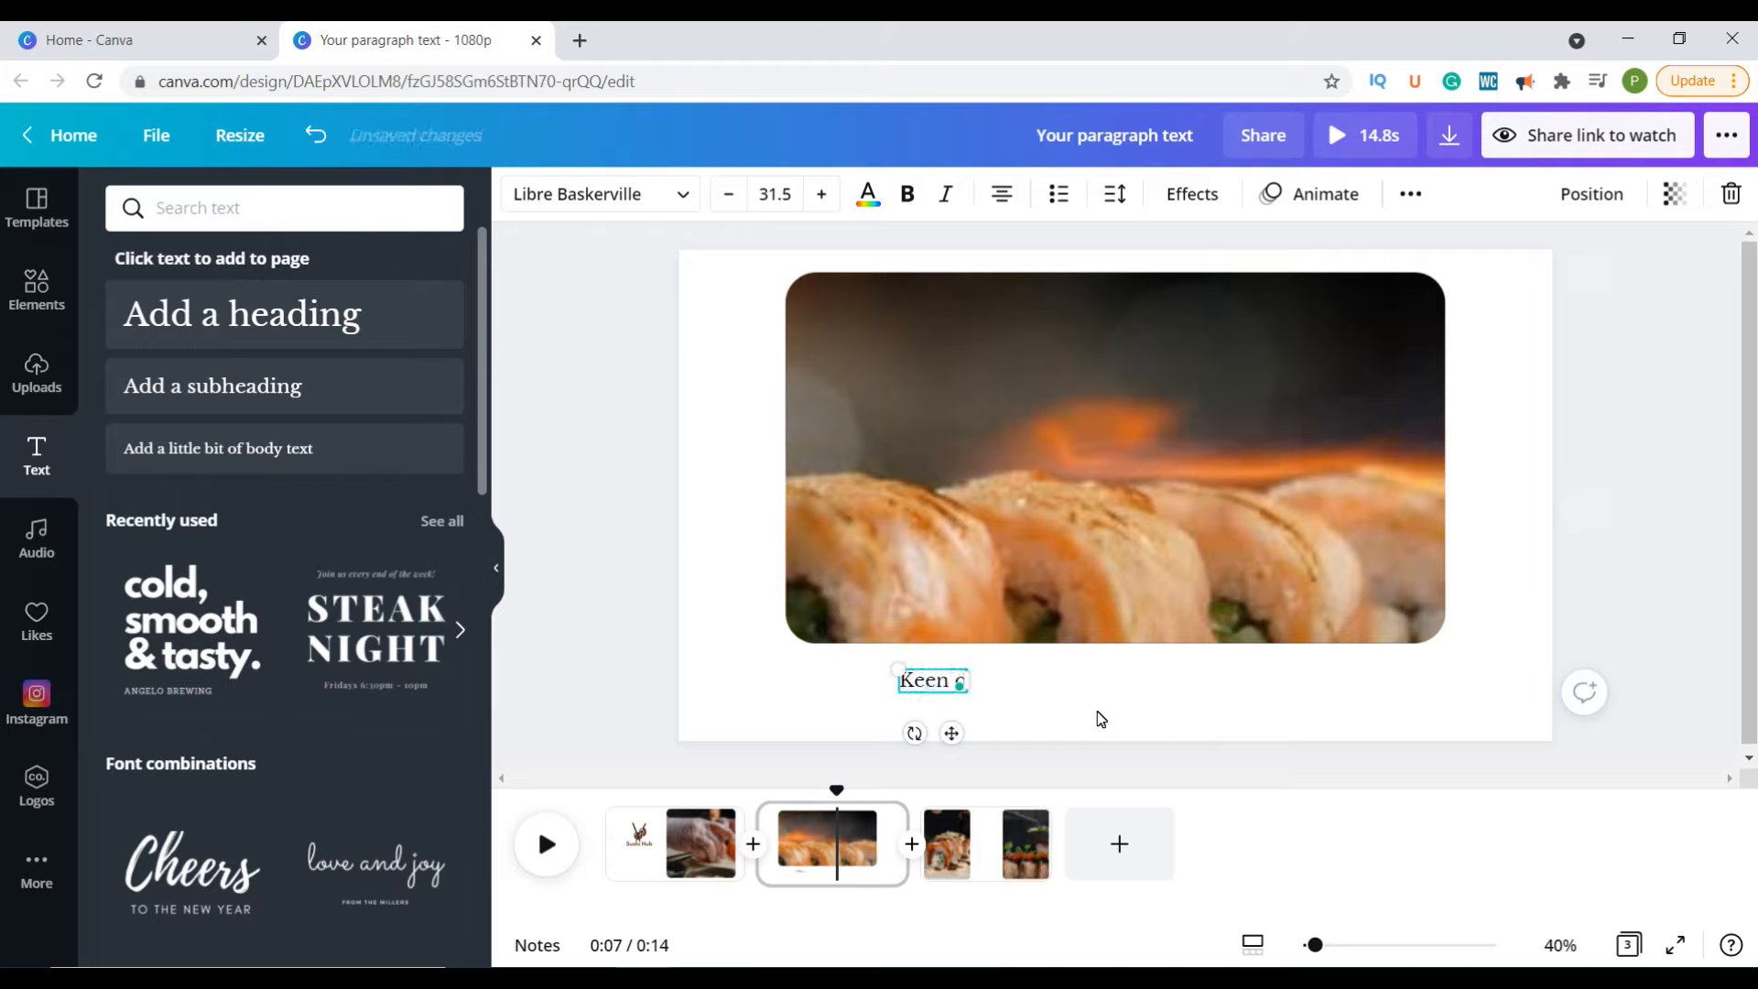
type("Keen on Details")
left_click(1099, 719)
Step: Set the "Keen on Details" heading's font to League Spartan and increase its font size by ten increments
left_click(943, 682)
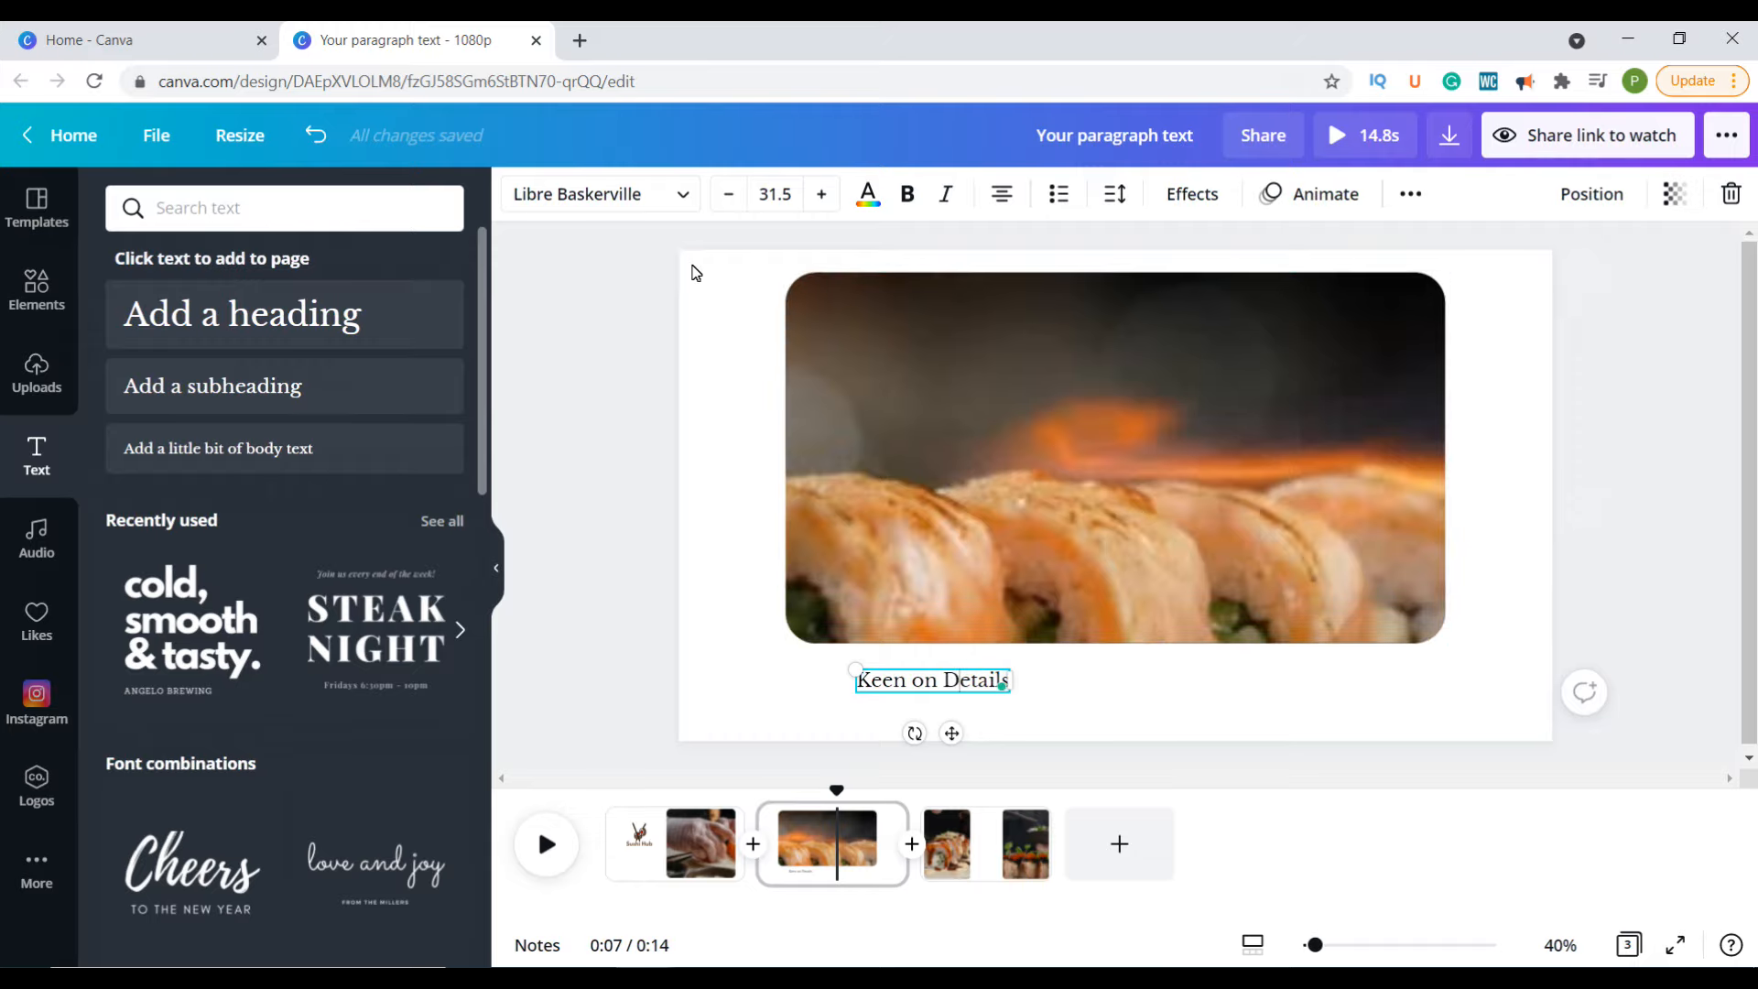
left_click(673, 194)
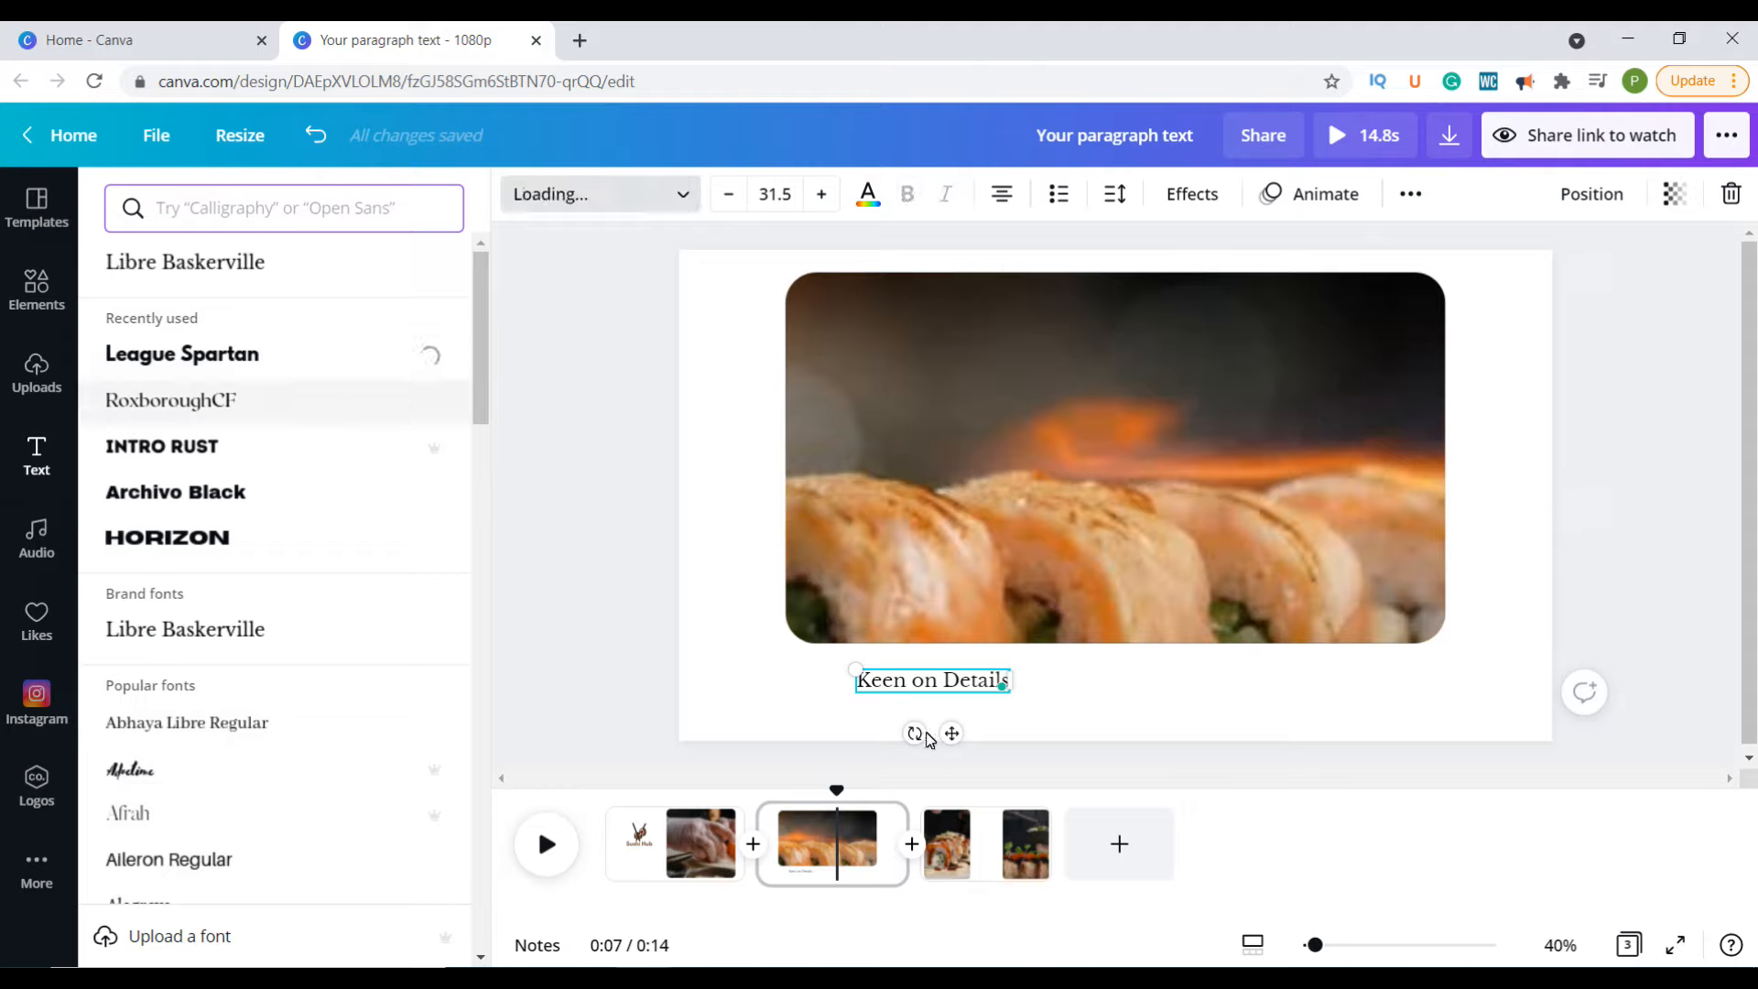
left_click(822, 194)
left_click(822, 195)
left_click(822, 194)
left_click(822, 194)
left_click(822, 194)
left_click(823, 194)
left_click(822, 194)
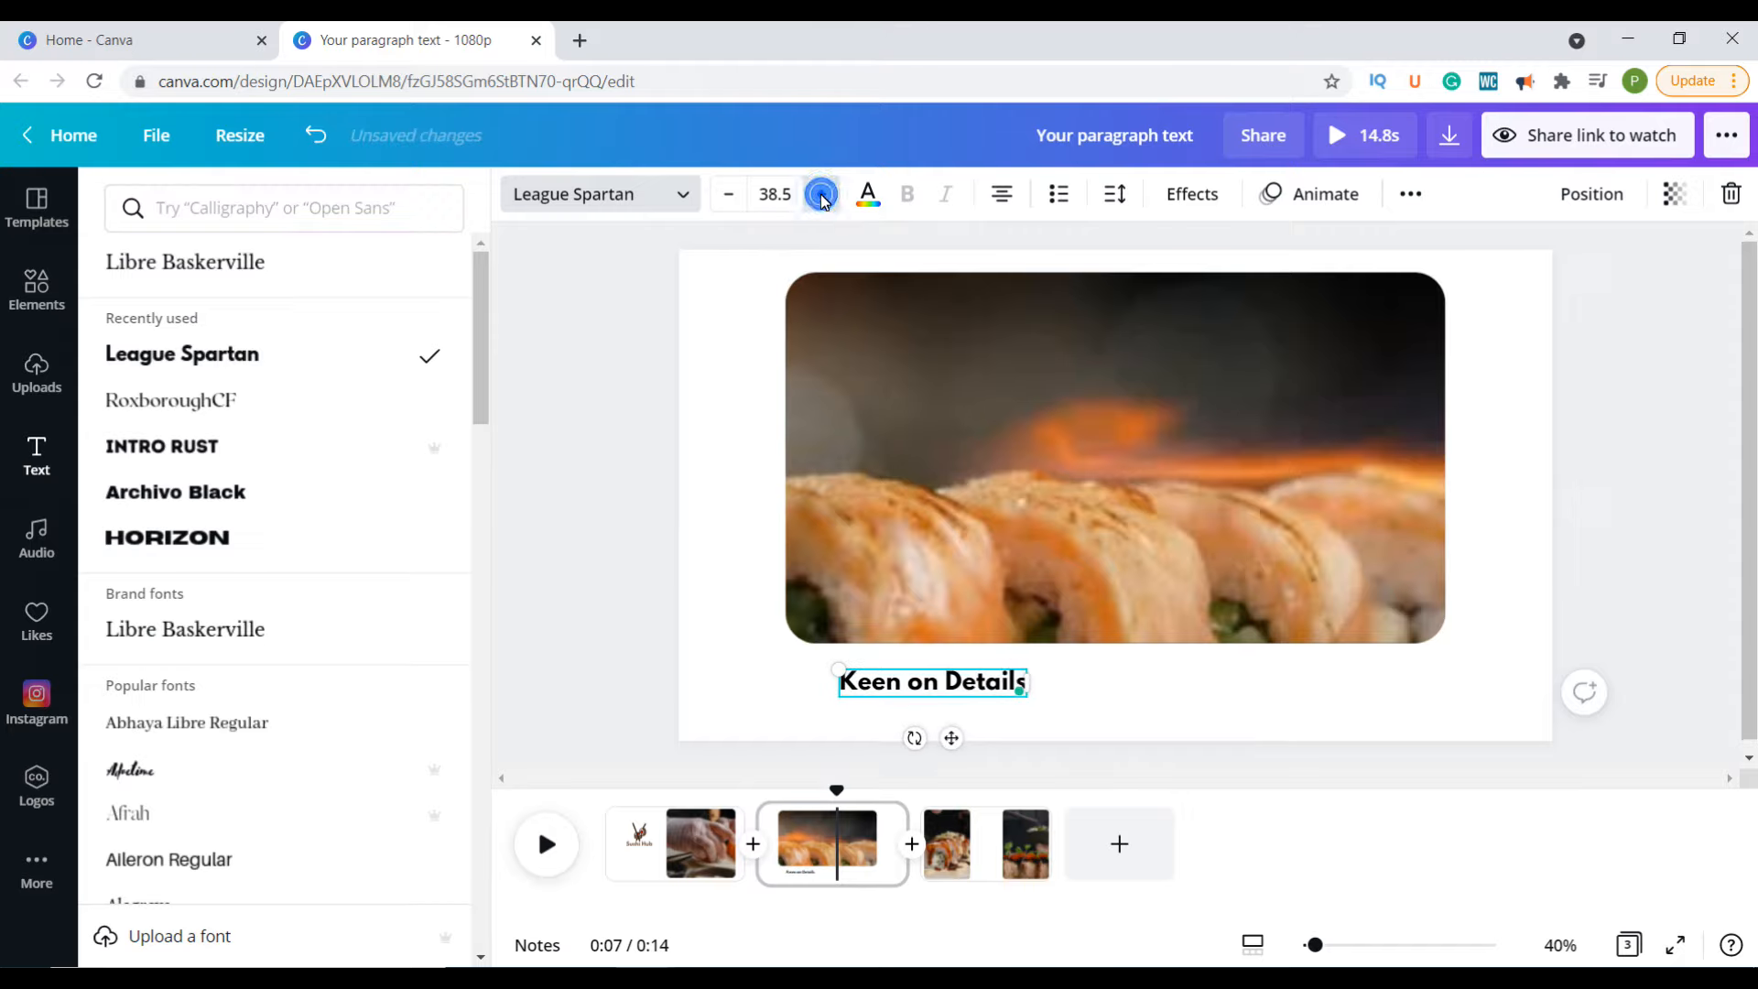
left_click(822, 194)
left_click(823, 194)
left_click(823, 194)
Step: Enlarge the heading to about half the page width and centre it beneath the clip frame
left_click_drag(1216, 734, 1323, 660)
left_click_drag(1073, 698, 1105, 698)
left_click(1491, 707)
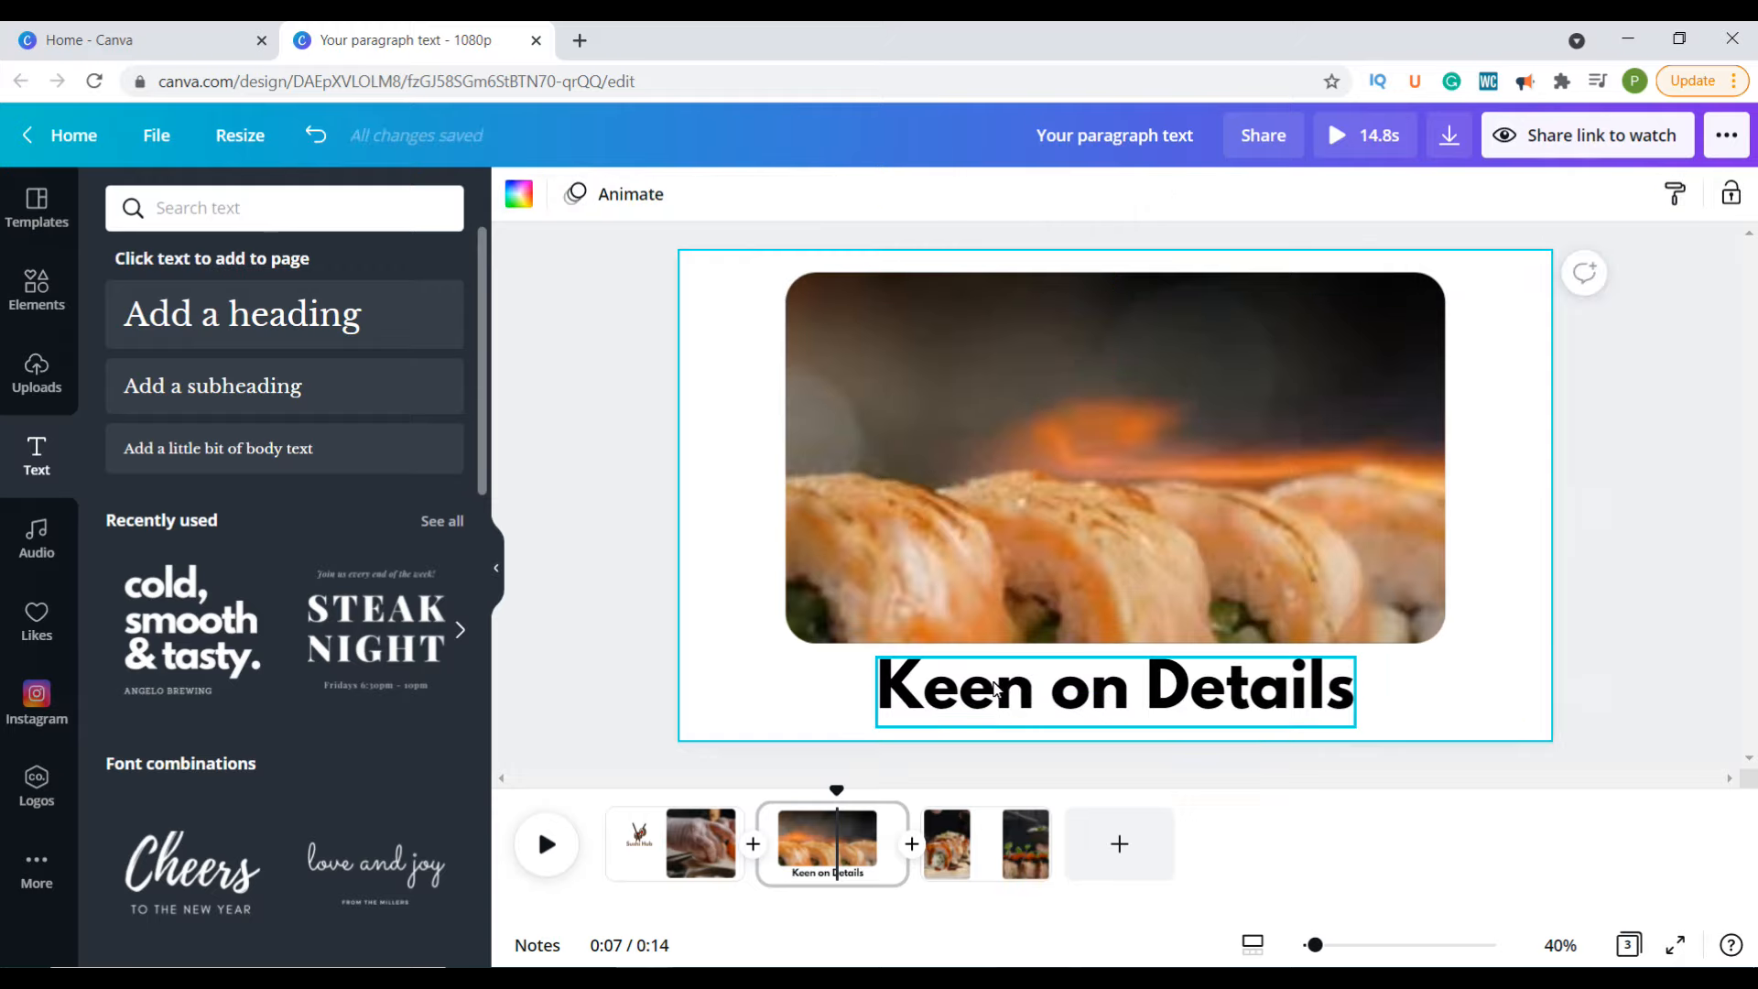
Step: Recolour the "Keen on Details" heading with the dark brown from the logo's photo colours
left_click(995, 689)
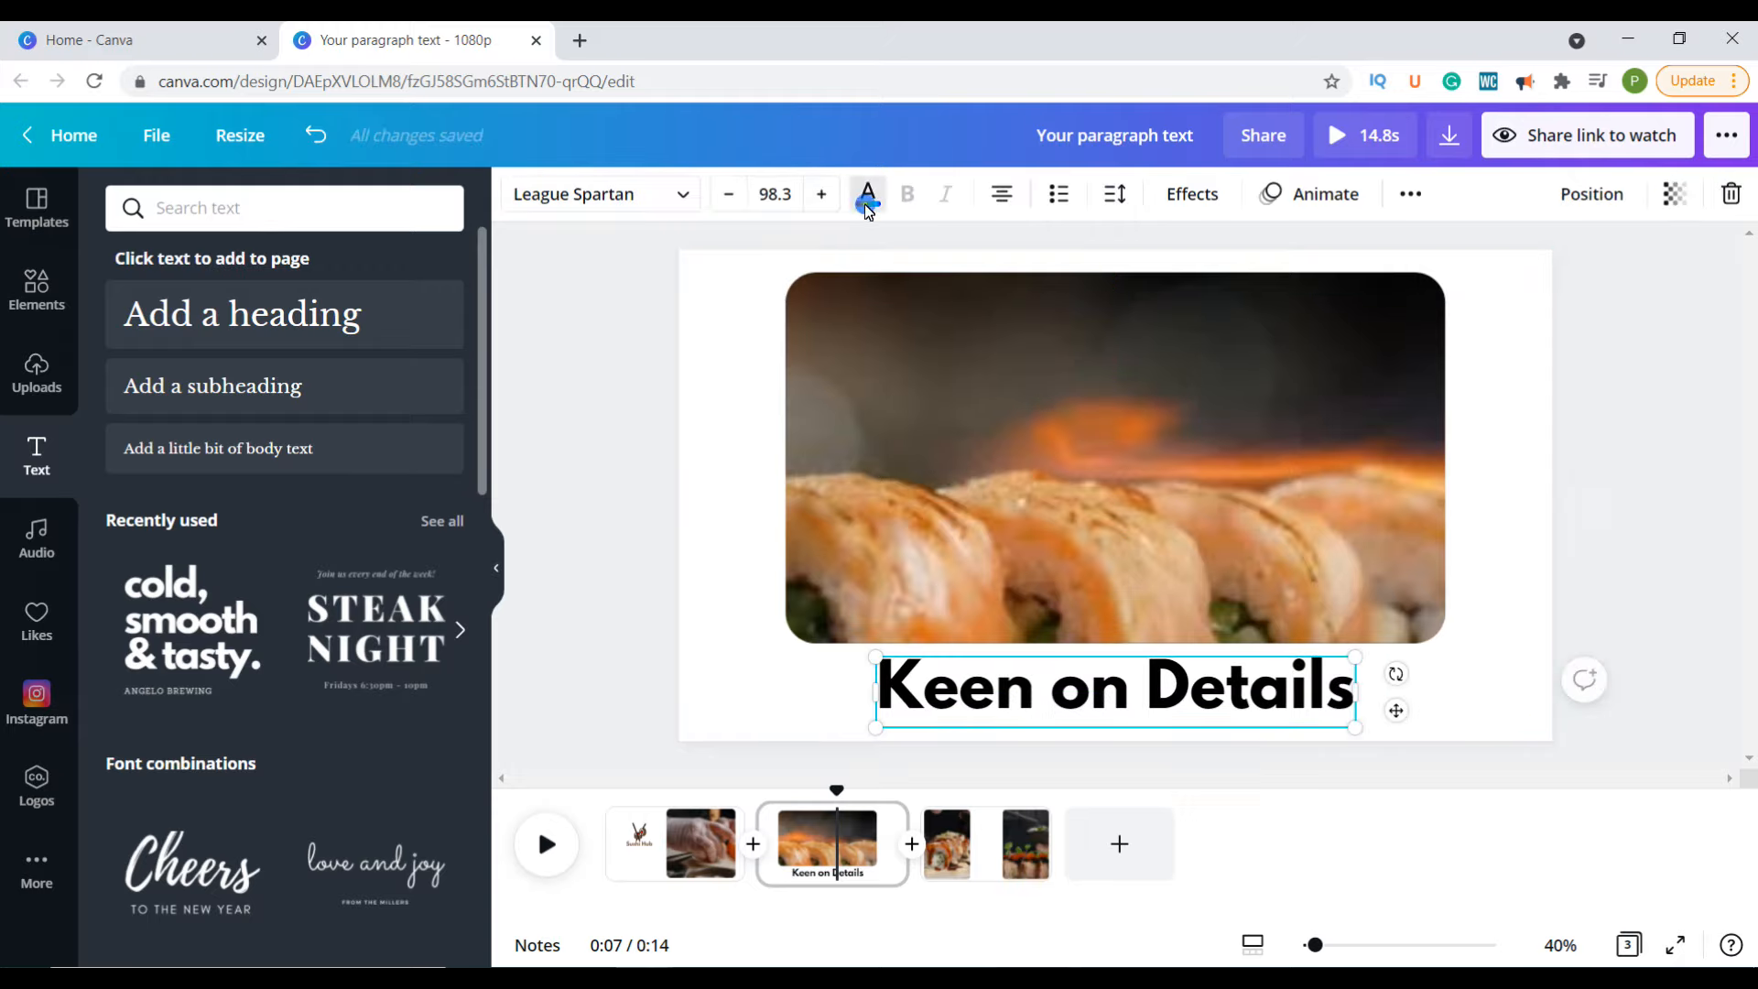
left_click(869, 203)
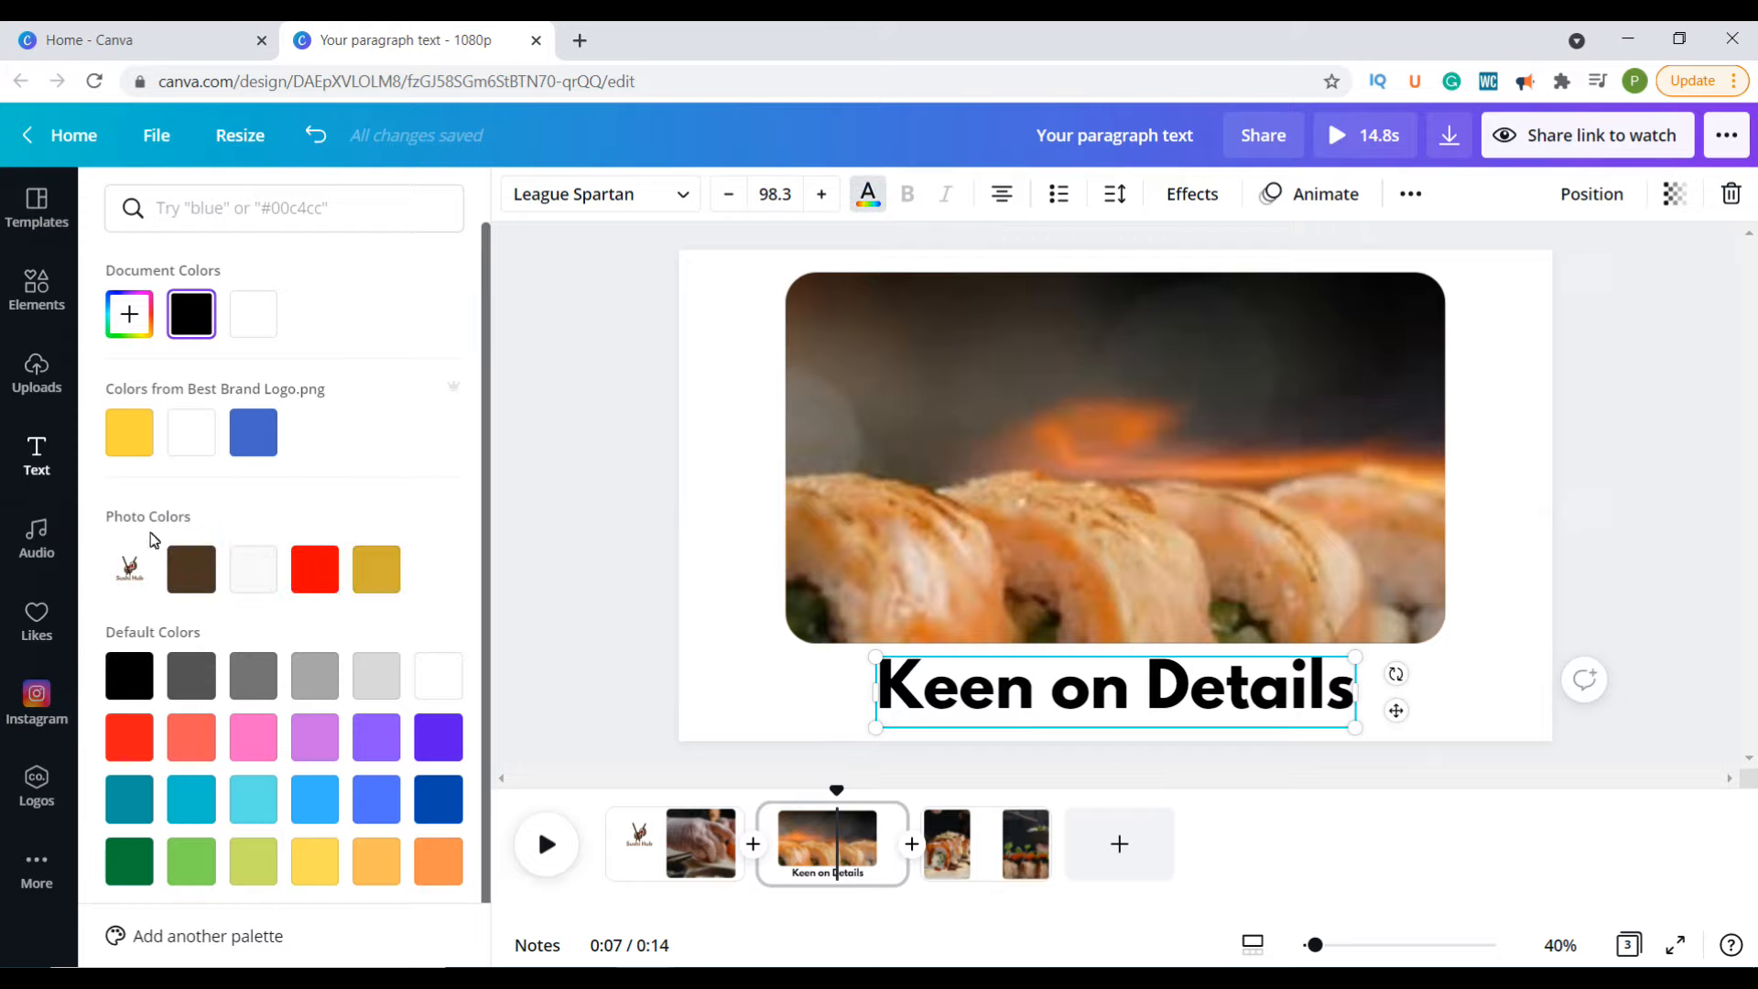
left_click(184, 577)
Step: Copy the "Keen on Details" heading and paste it onto the third page
left_click(973, 678)
right_click(980, 658)
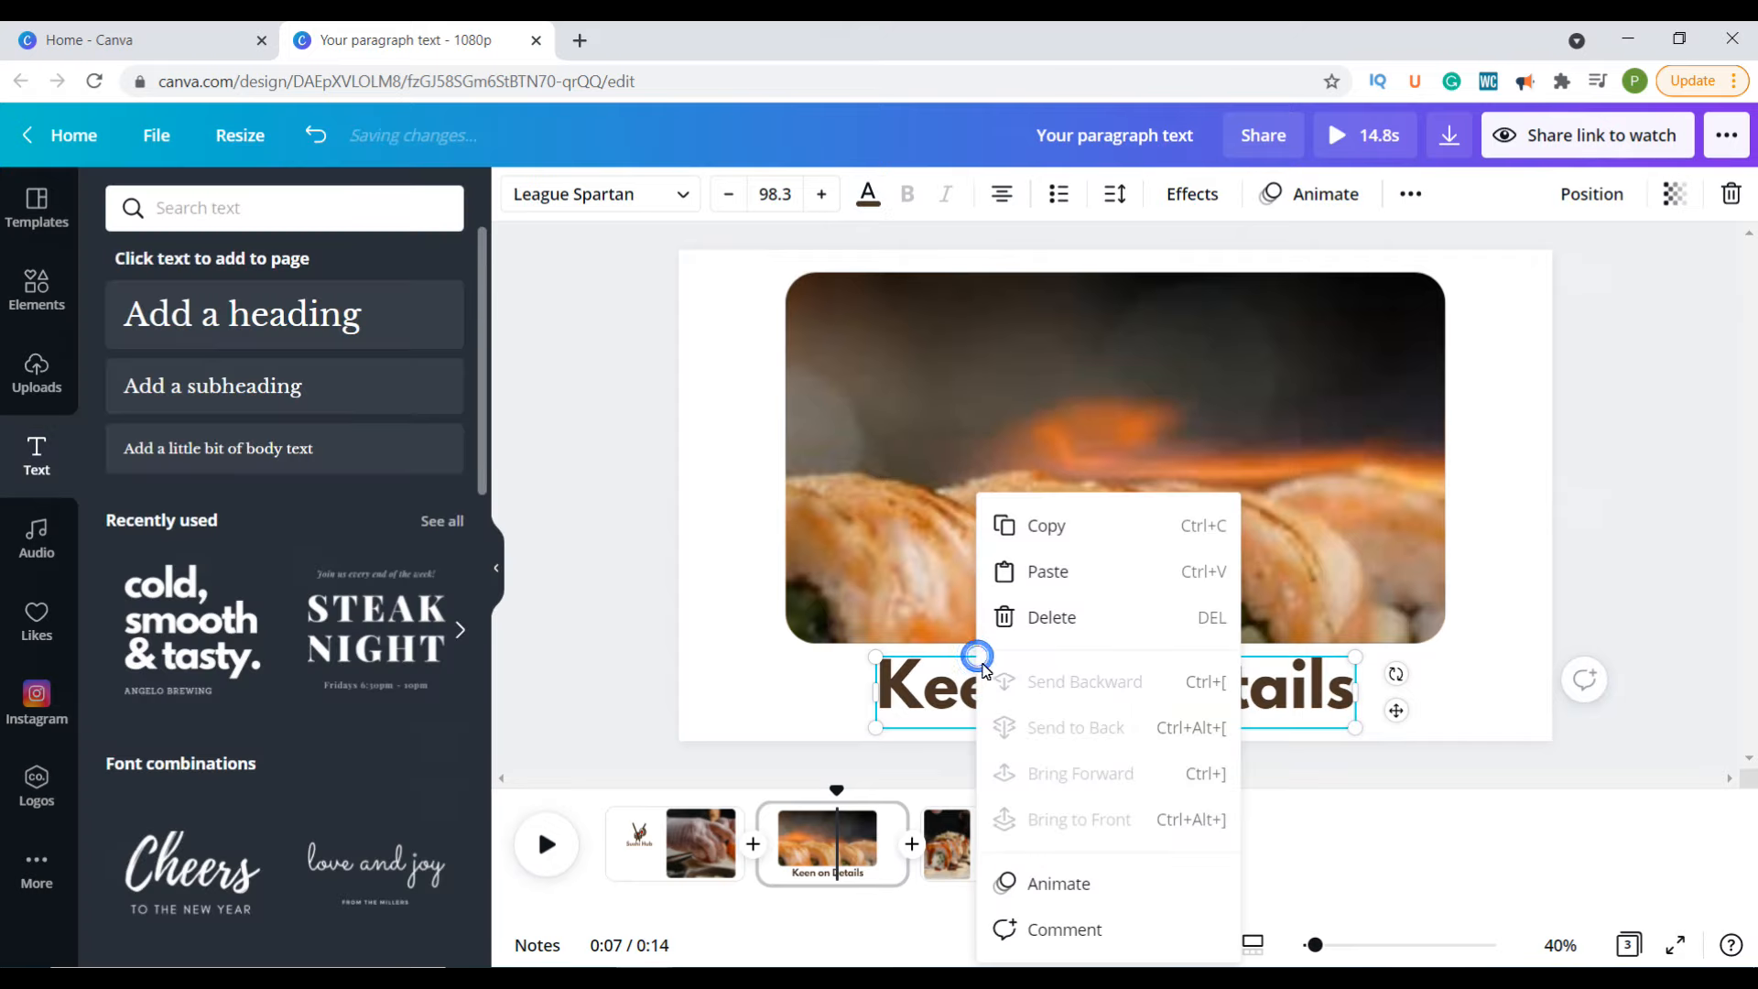
left_click(1048, 524)
left_click(998, 854)
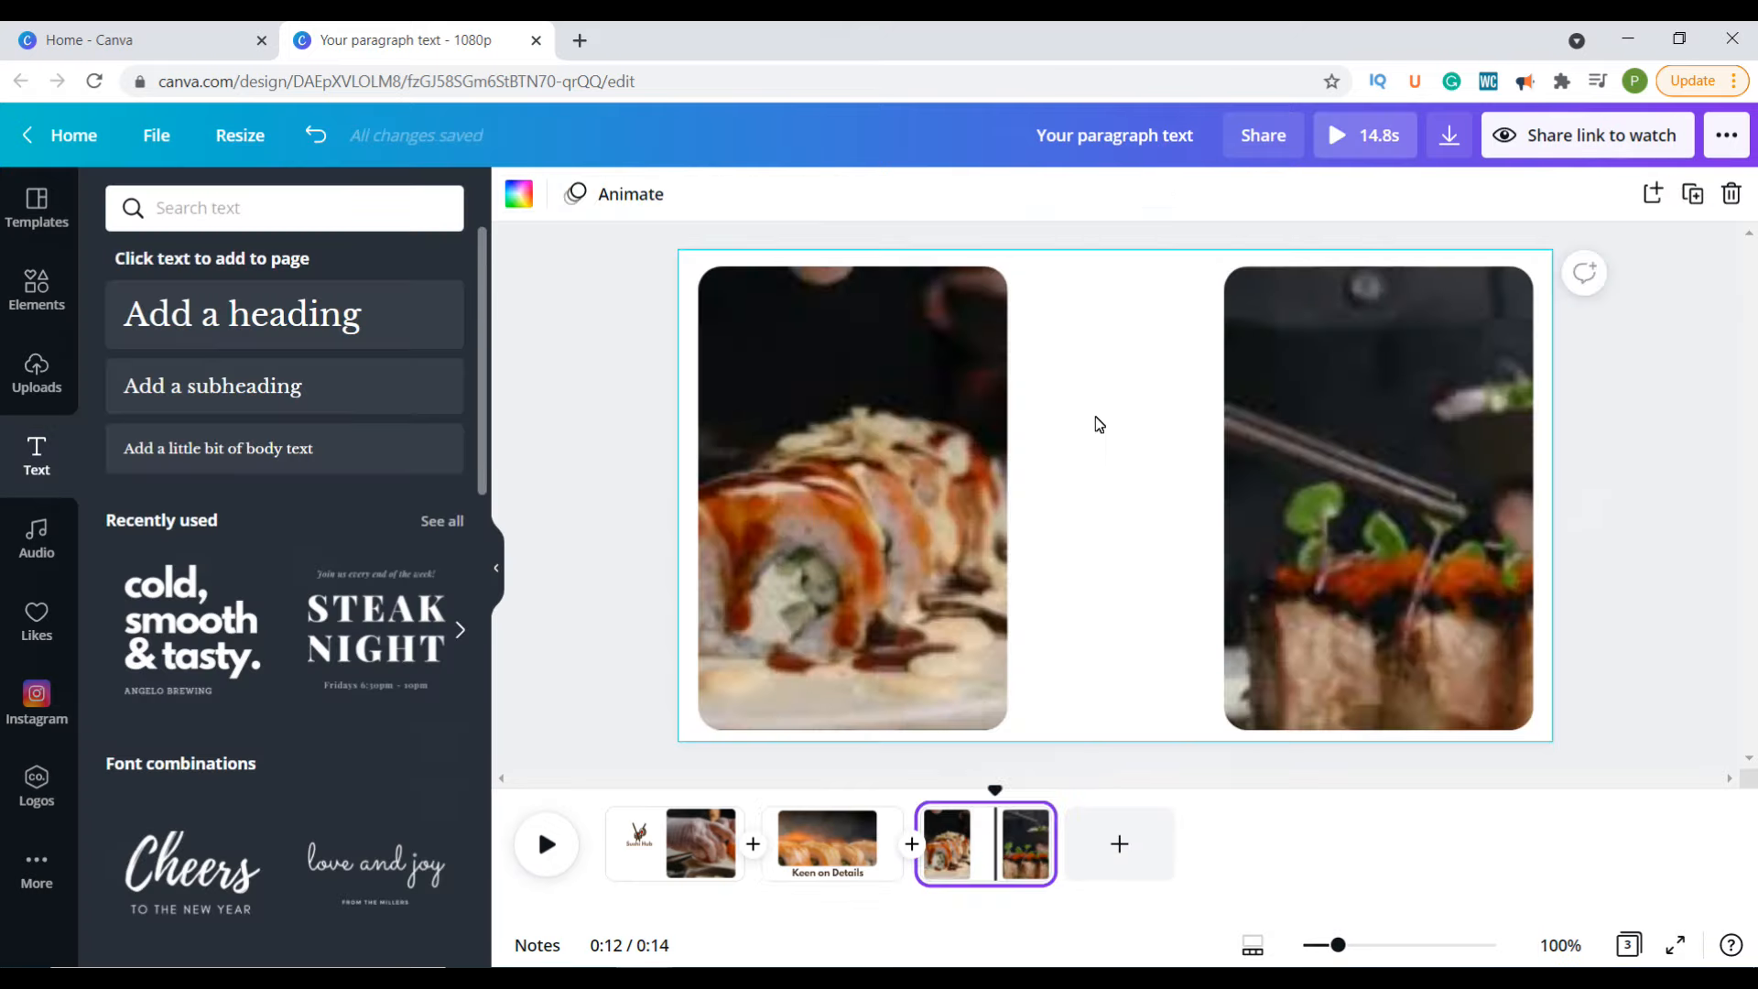
left_click(1096, 417)
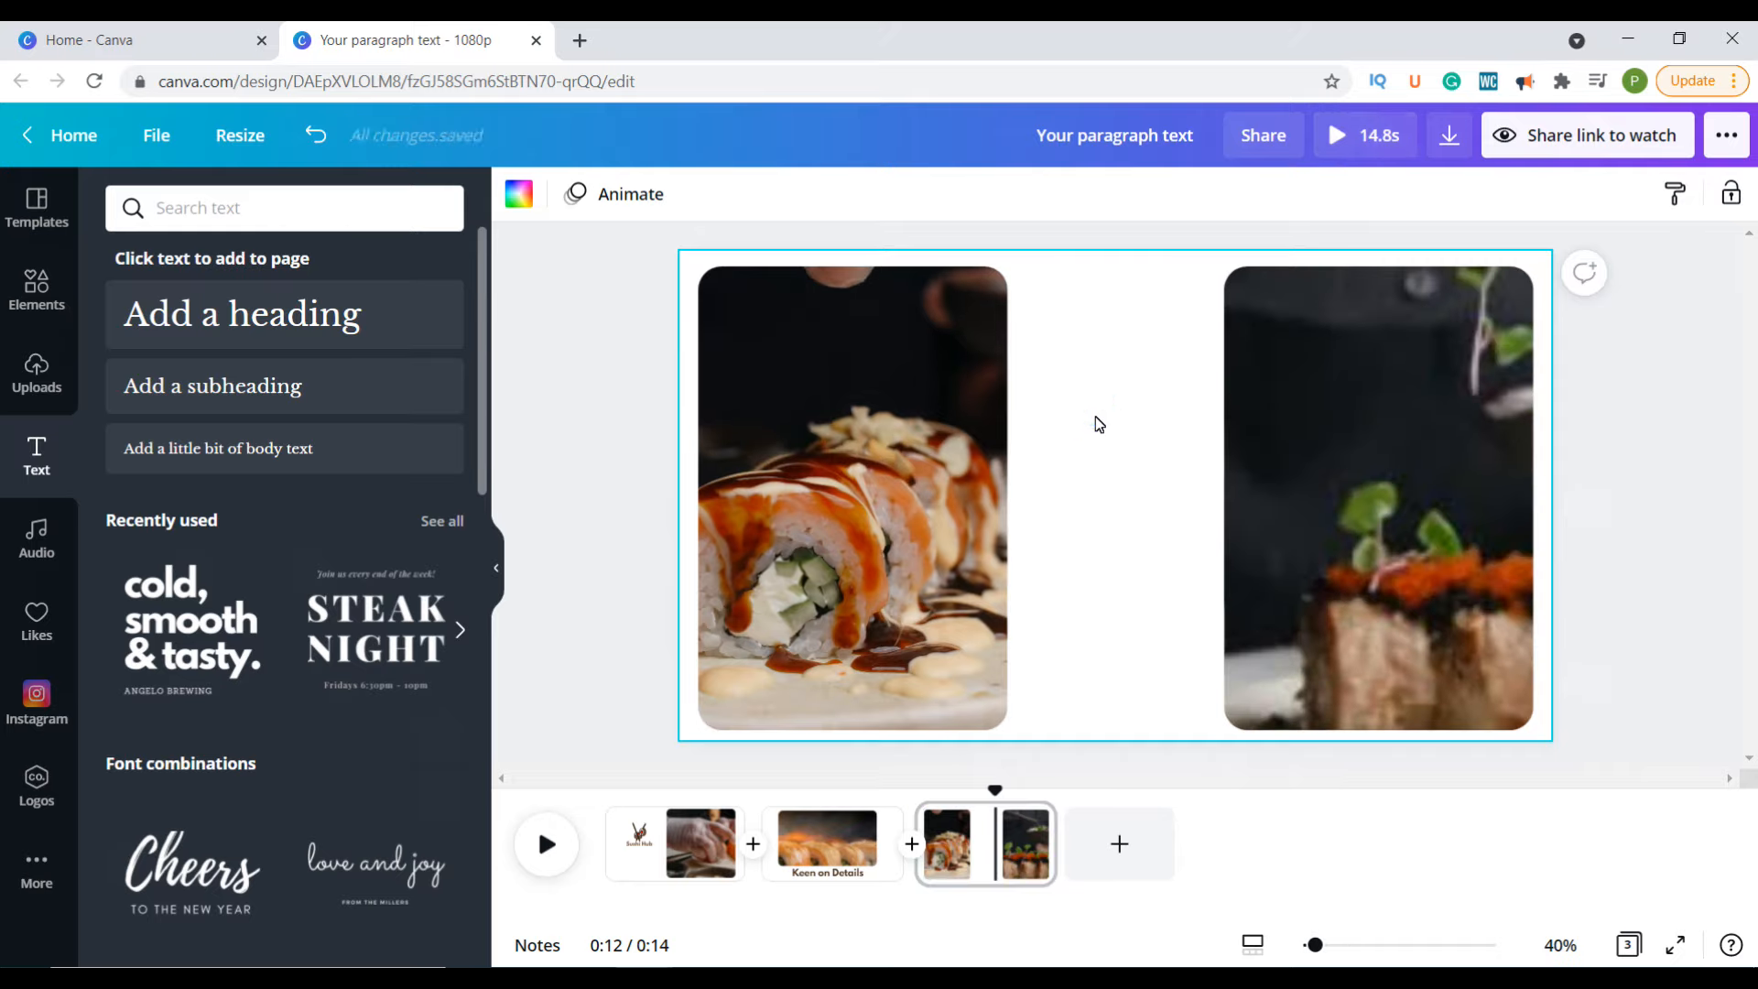
key("ctrl+v")
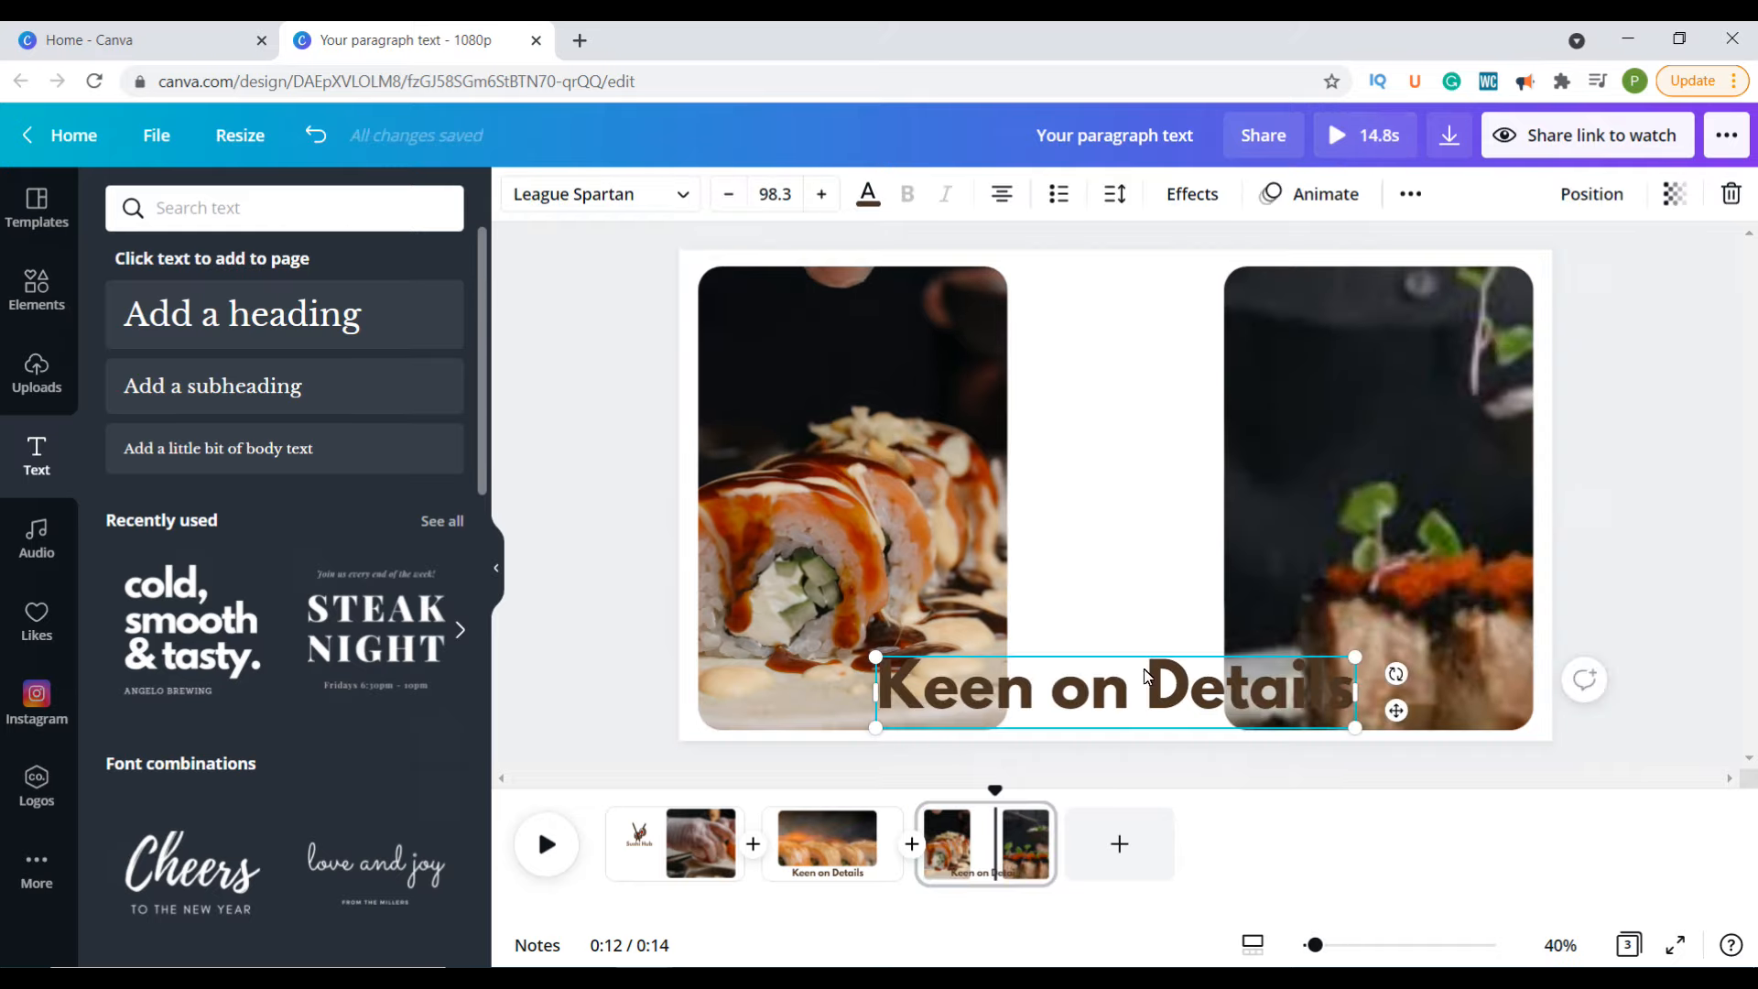
Step: Move the pasted heading between the two clip frames and replace its text with "Fresh Picks" on two lines
left_click_drag(1394, 710, 1419, 436)
double_click(1343, 420)
type("Fresh Picks")
left_click(1145, 402)
key("Return")
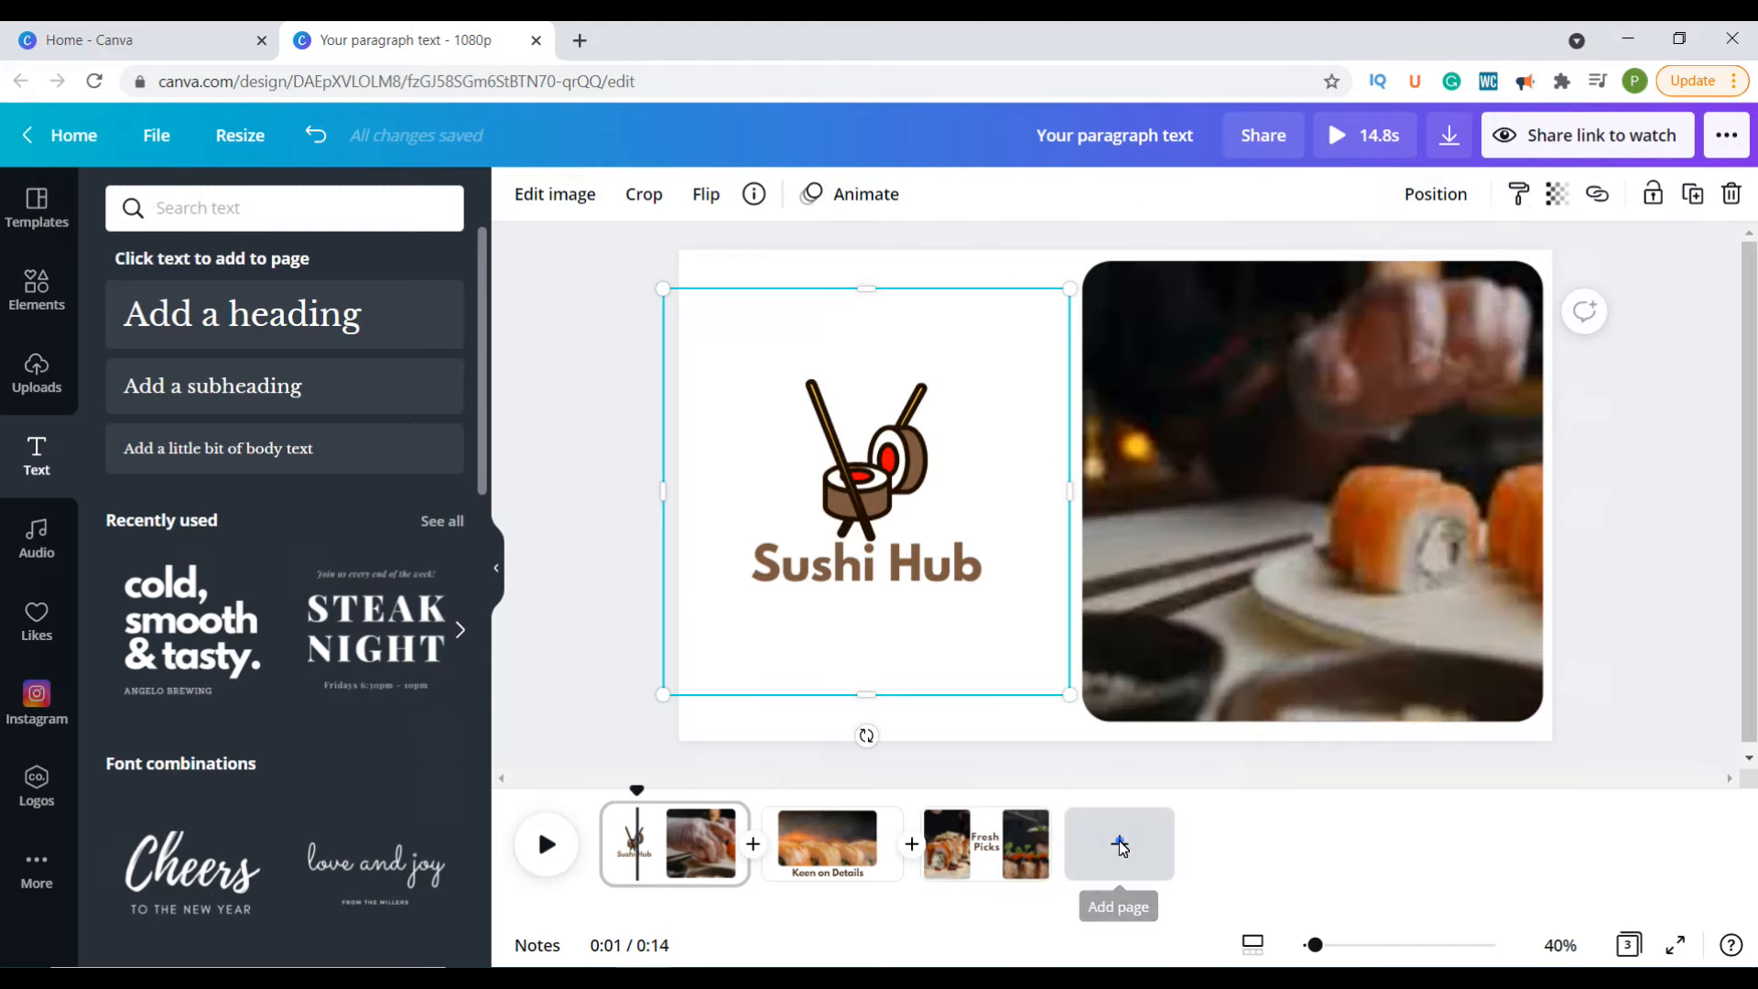
Step: Add a fourth page and paste a copy of the first page's Sushi Hub logo onto it
left_click(1121, 848)
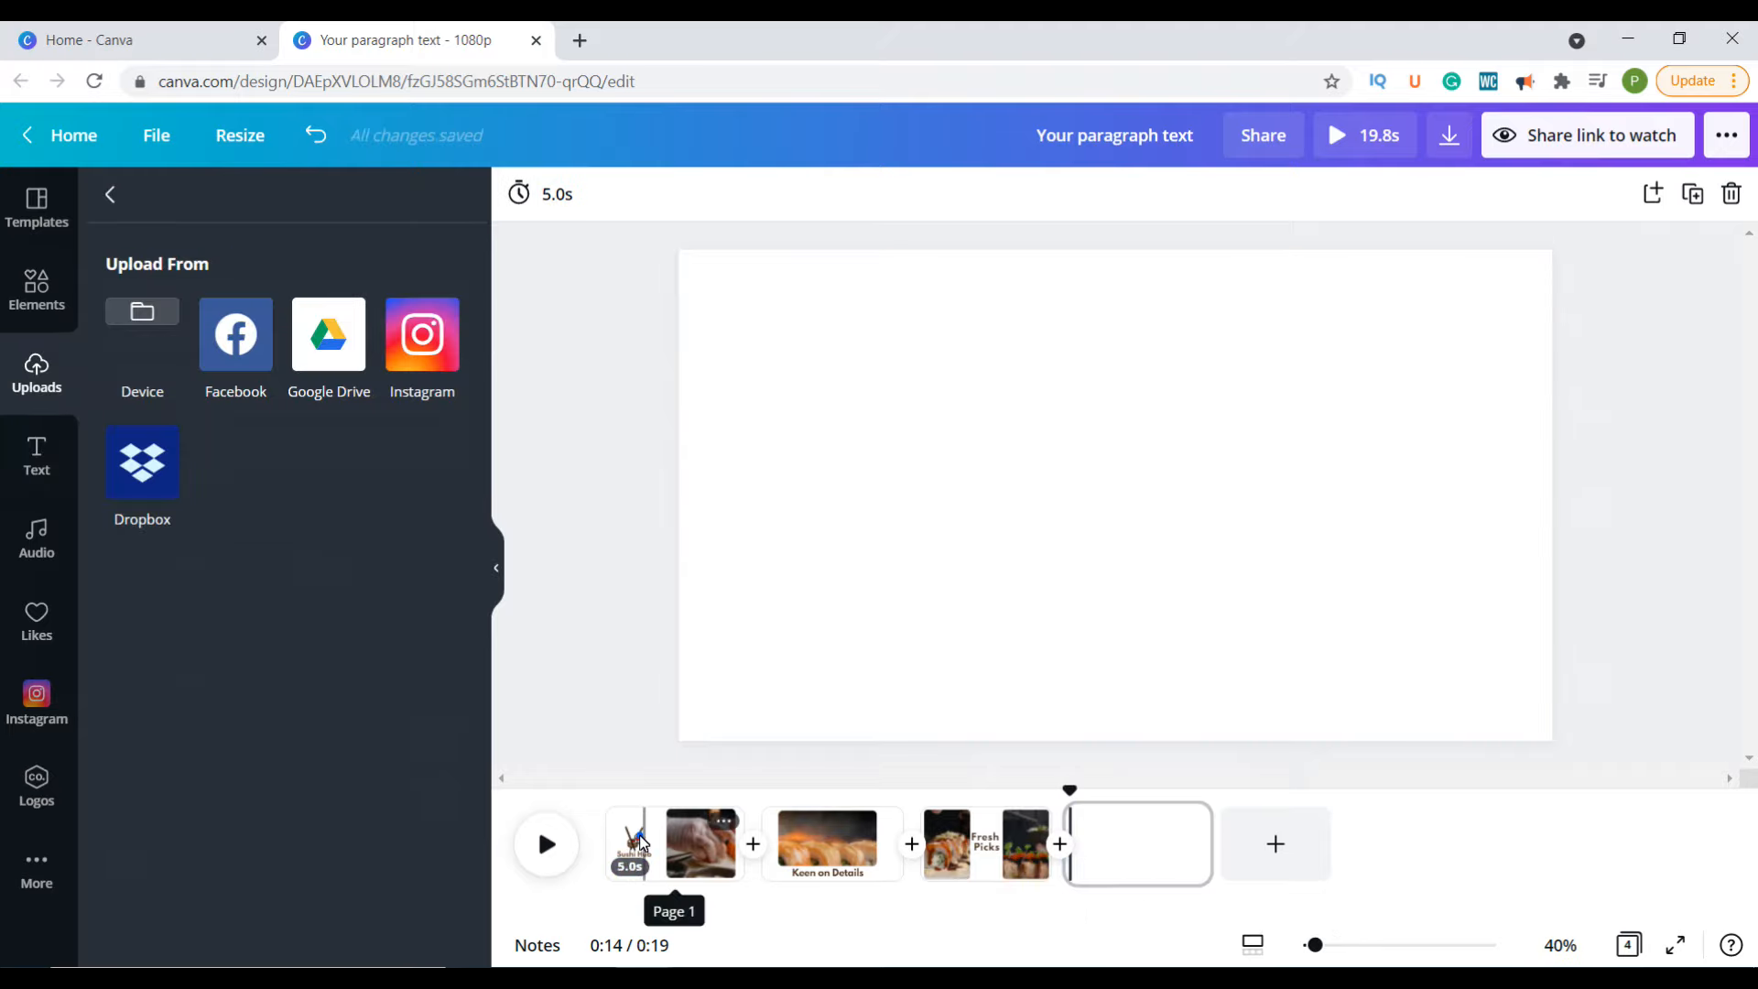
left_click(638, 866)
left_click(942, 479)
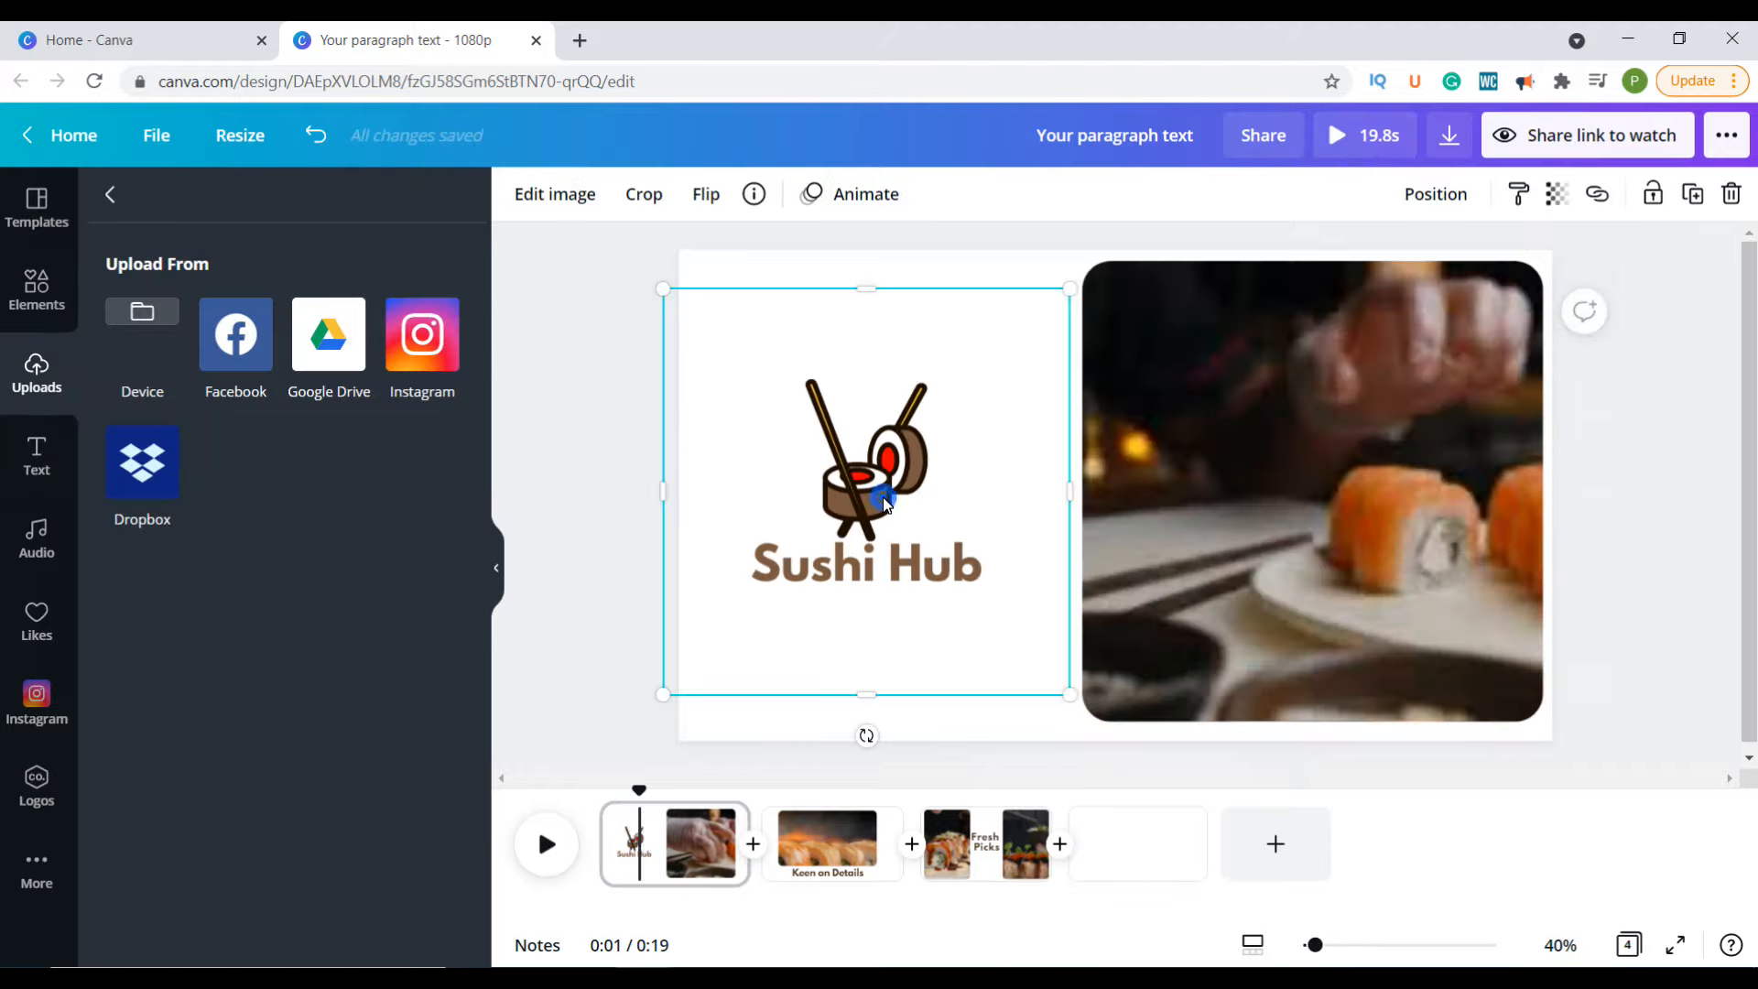
left_click(1108, 857)
left_click(916, 521)
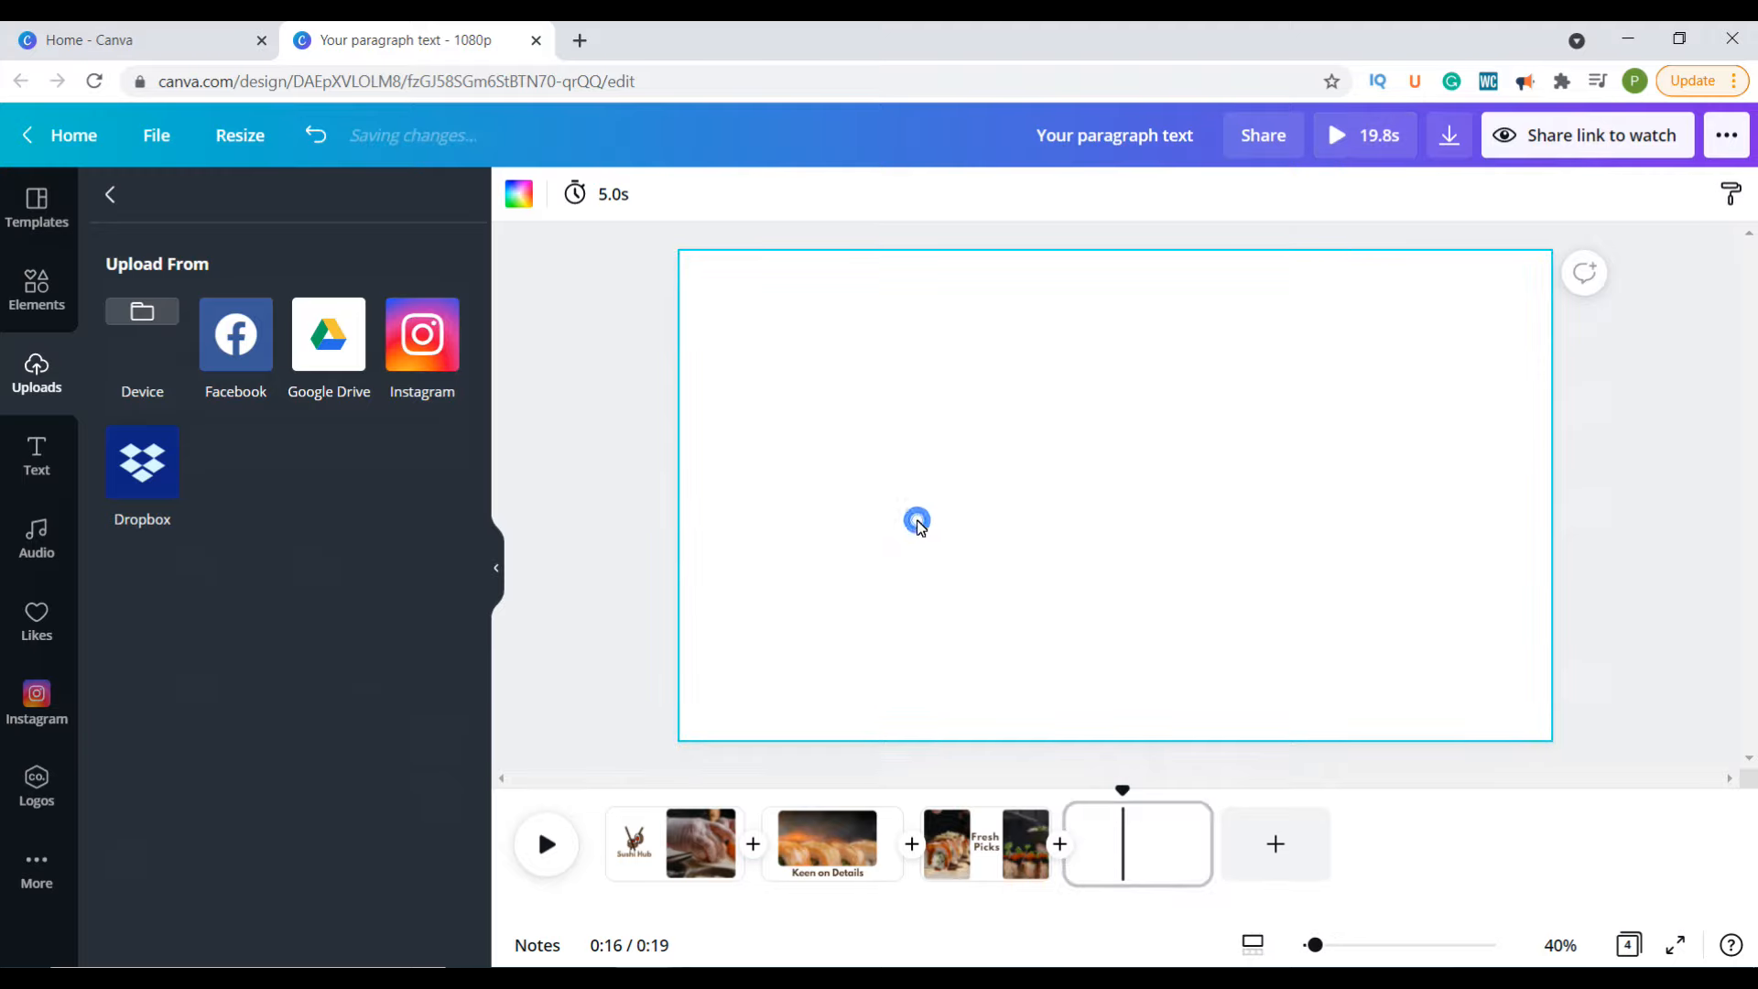
key("ctrl+v")
Step: Add a square shape to the fourth page and place it to the right of the logo
left_click(36, 292)
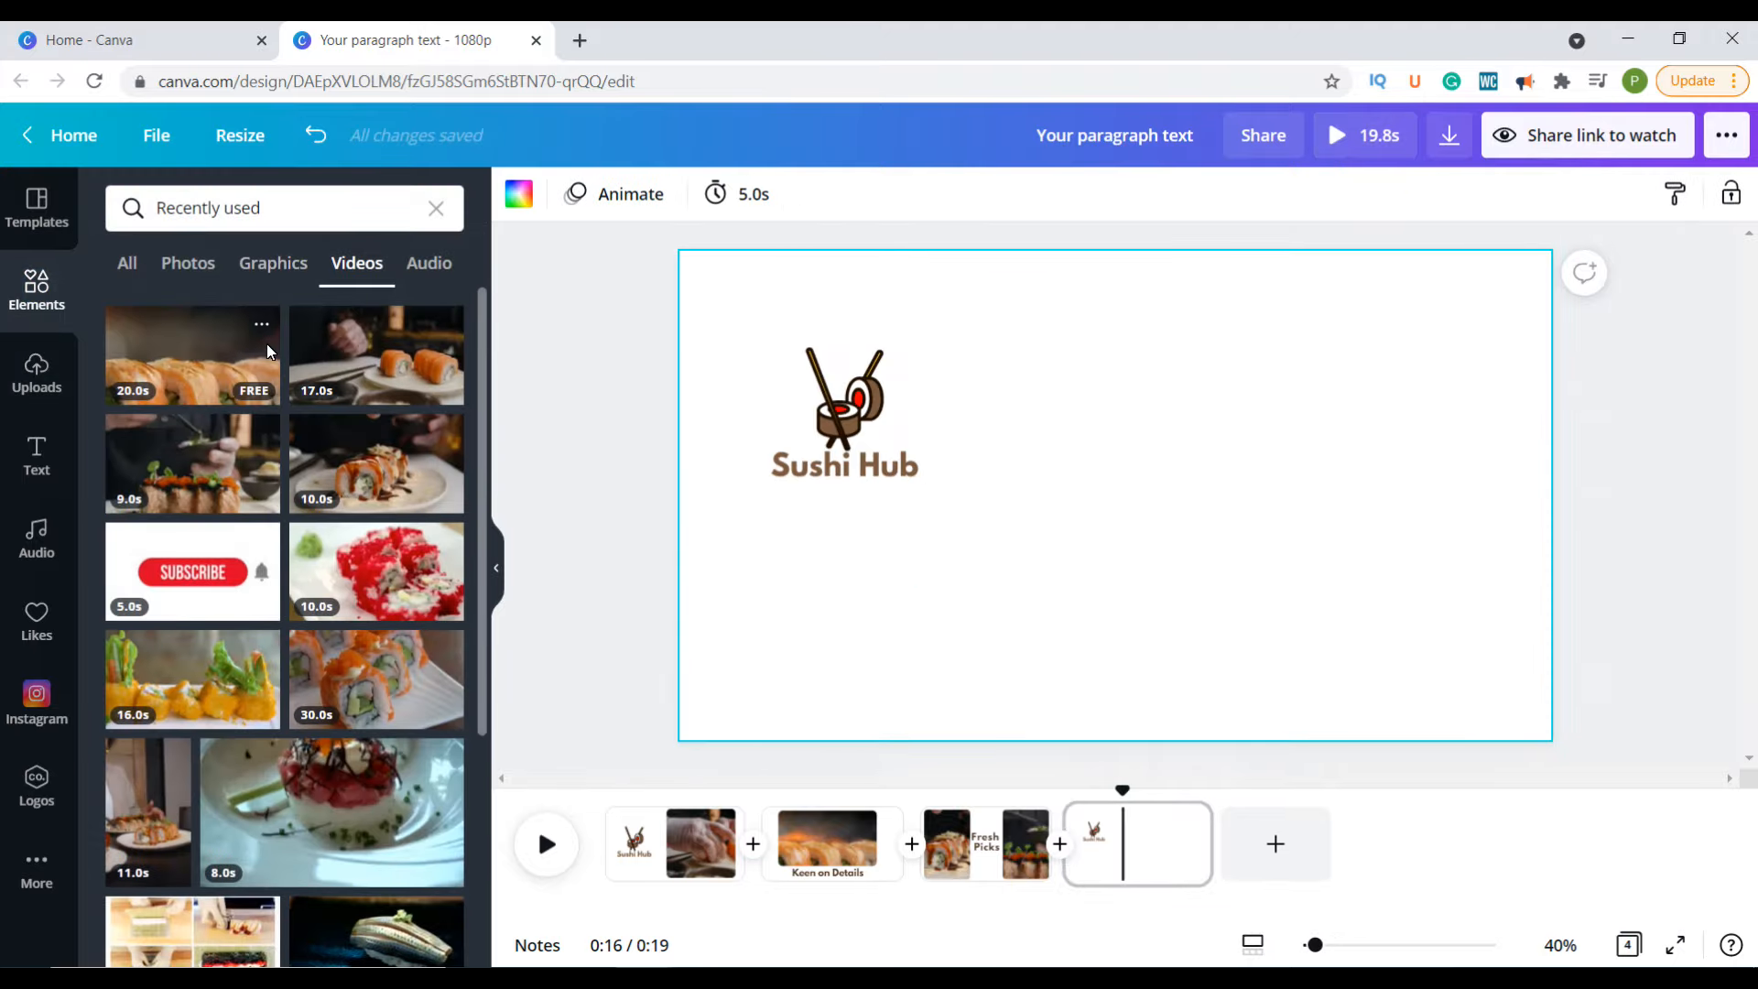
left_click(436, 209)
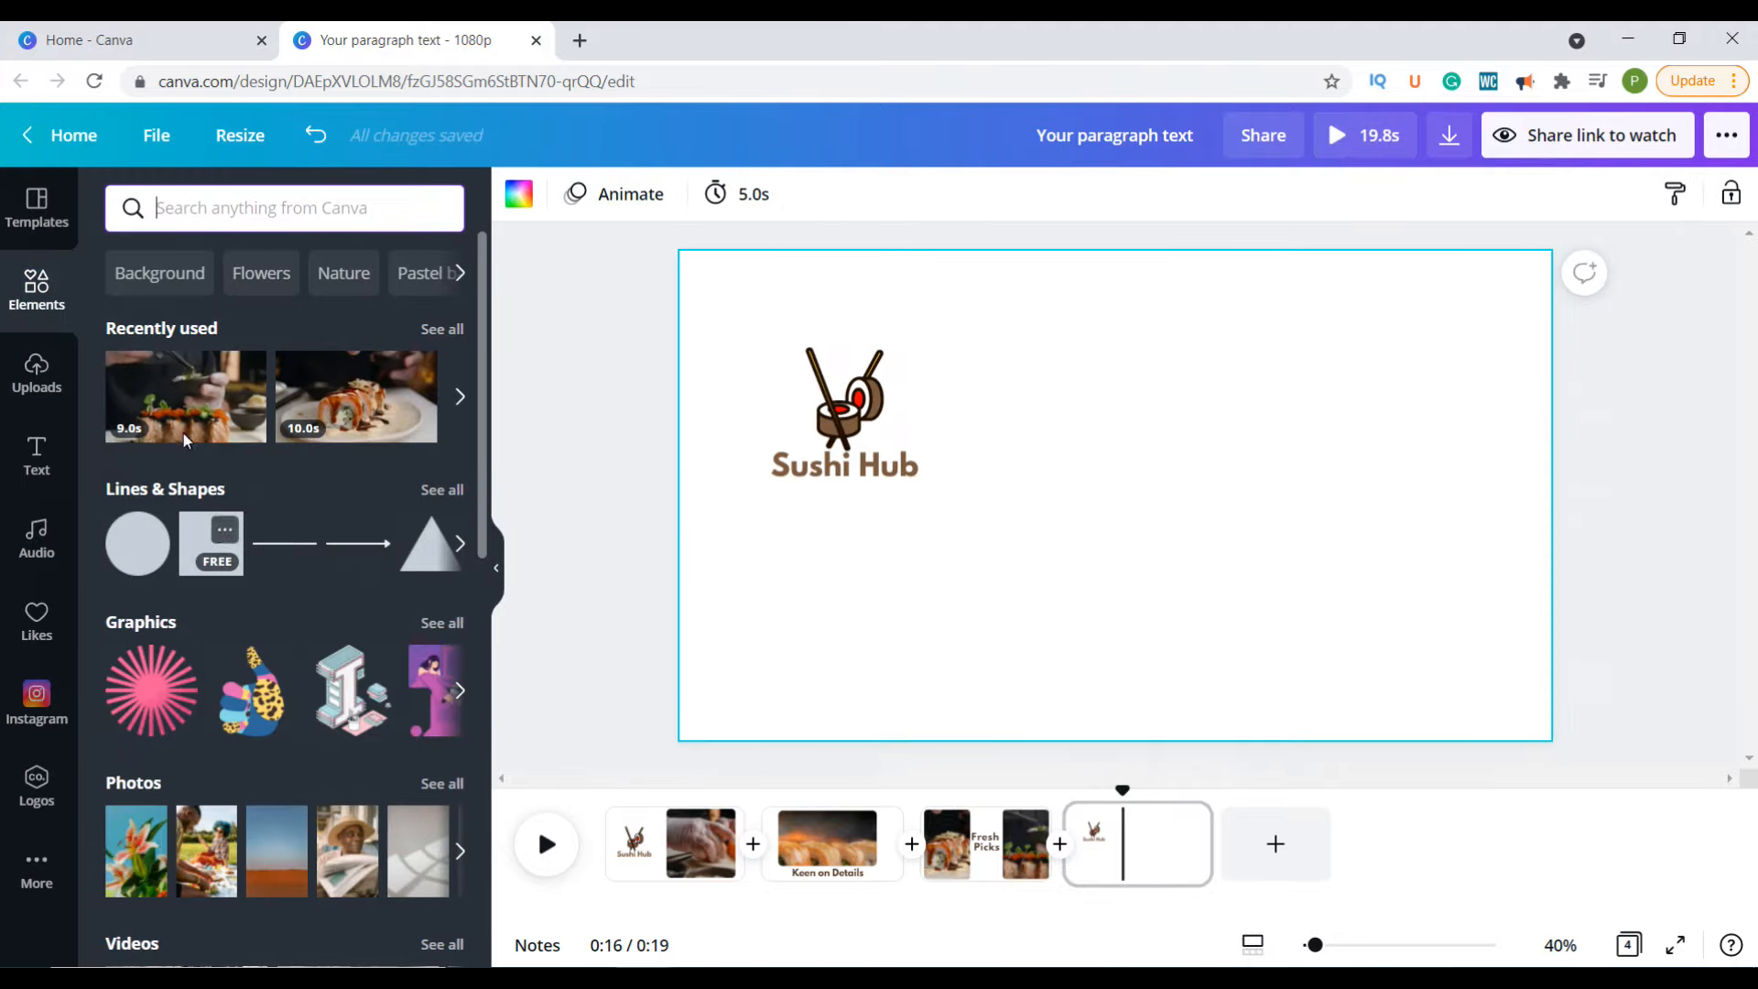
left_click(211, 544)
left_click_drag(1154, 483, 1274, 522)
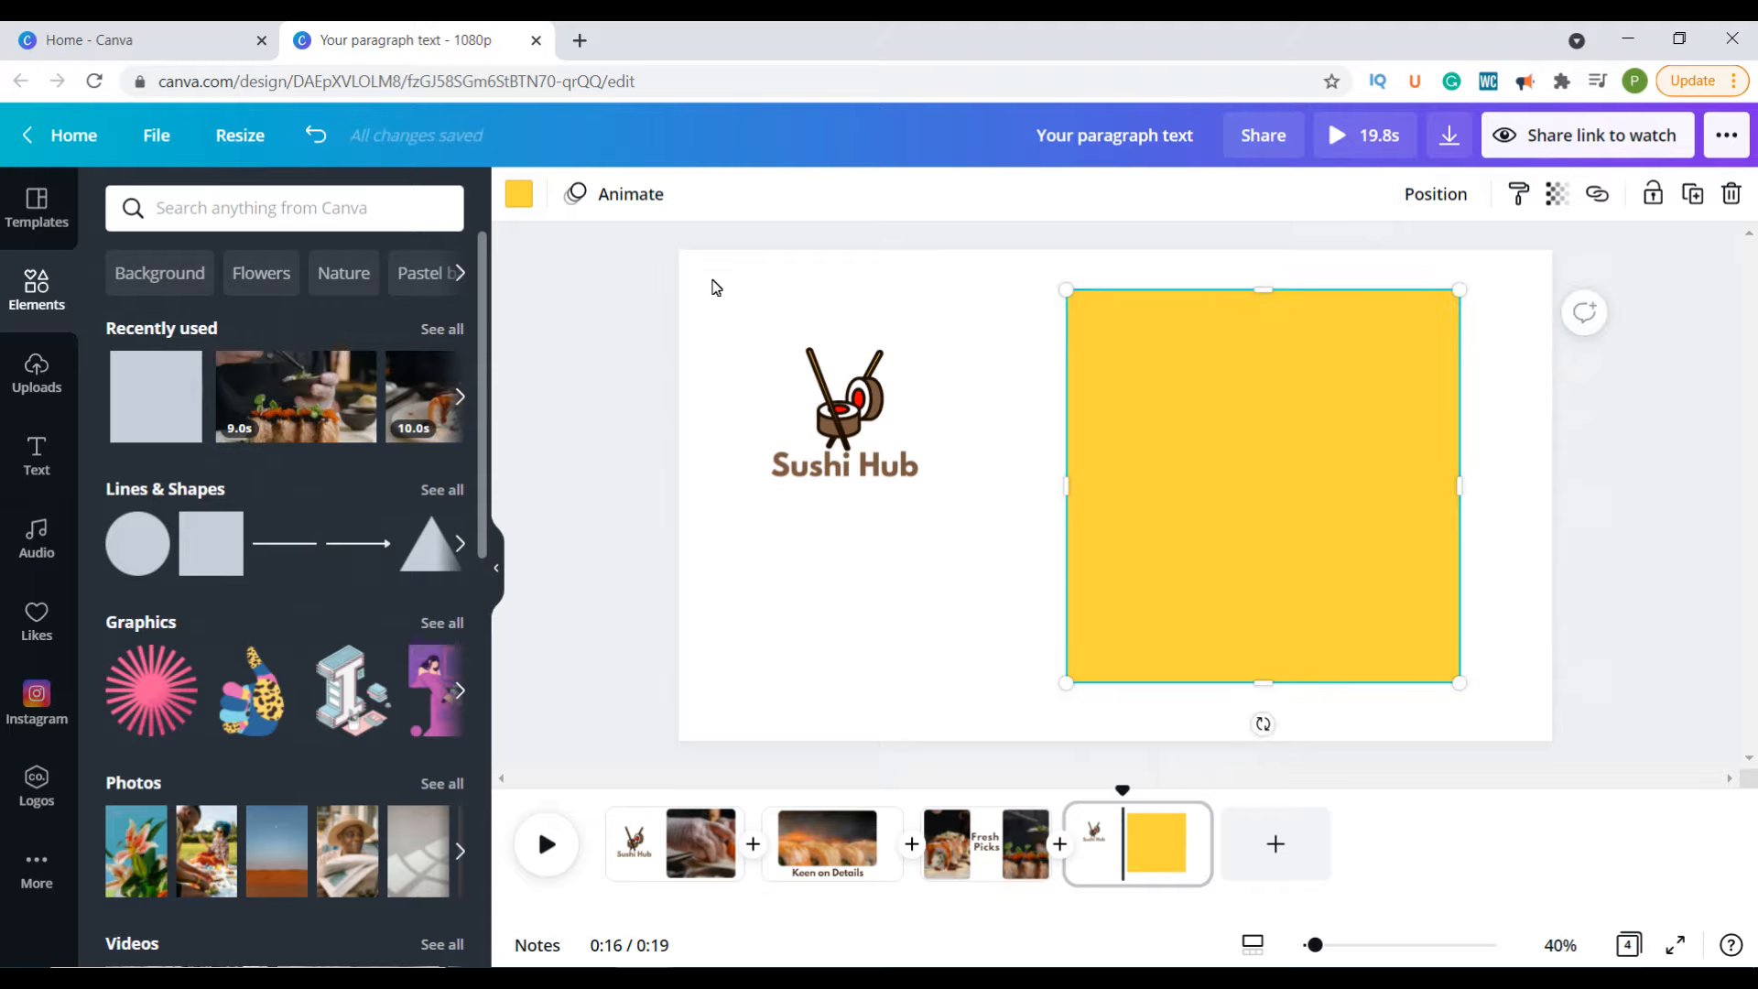
Step: Recolour the square with a custom medium brown
left_click(518, 194)
left_click(129, 314)
left_click(266, 413)
left_click(1133, 480)
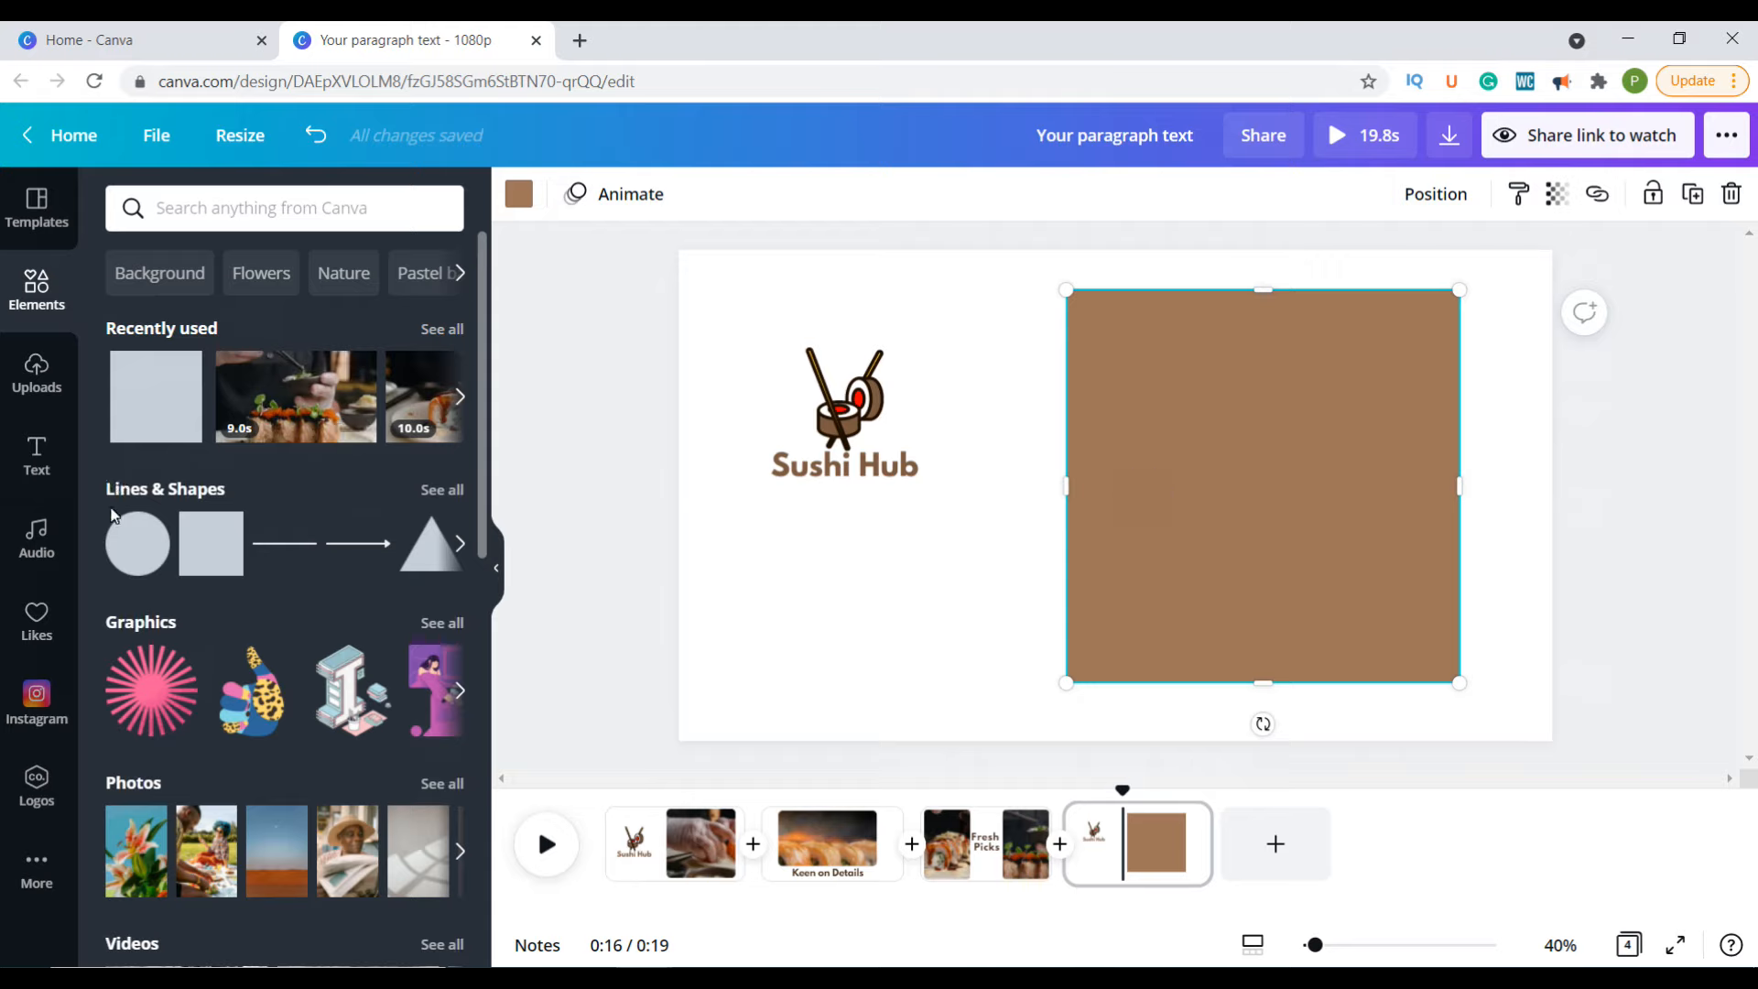
Step: Copy the third page's "Fresh Picks" heading onto the fourth page and move it over the brown square
left_click(36, 453)
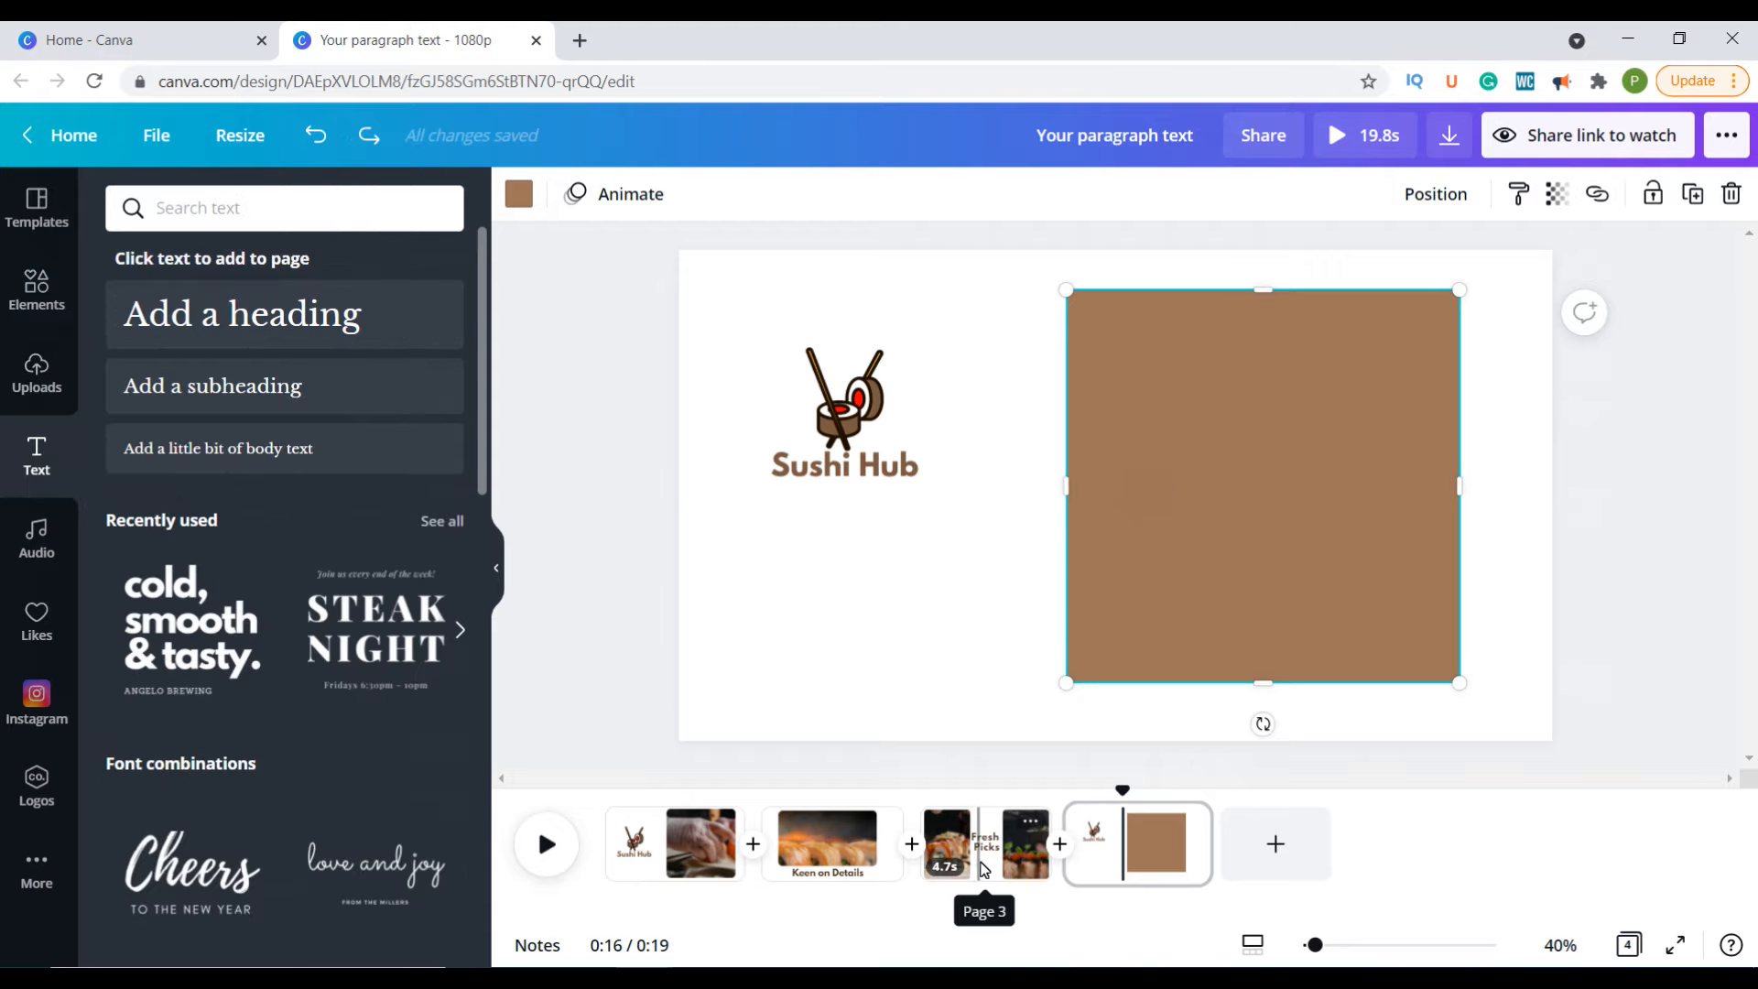
left_click(986, 851)
left_click(1126, 488)
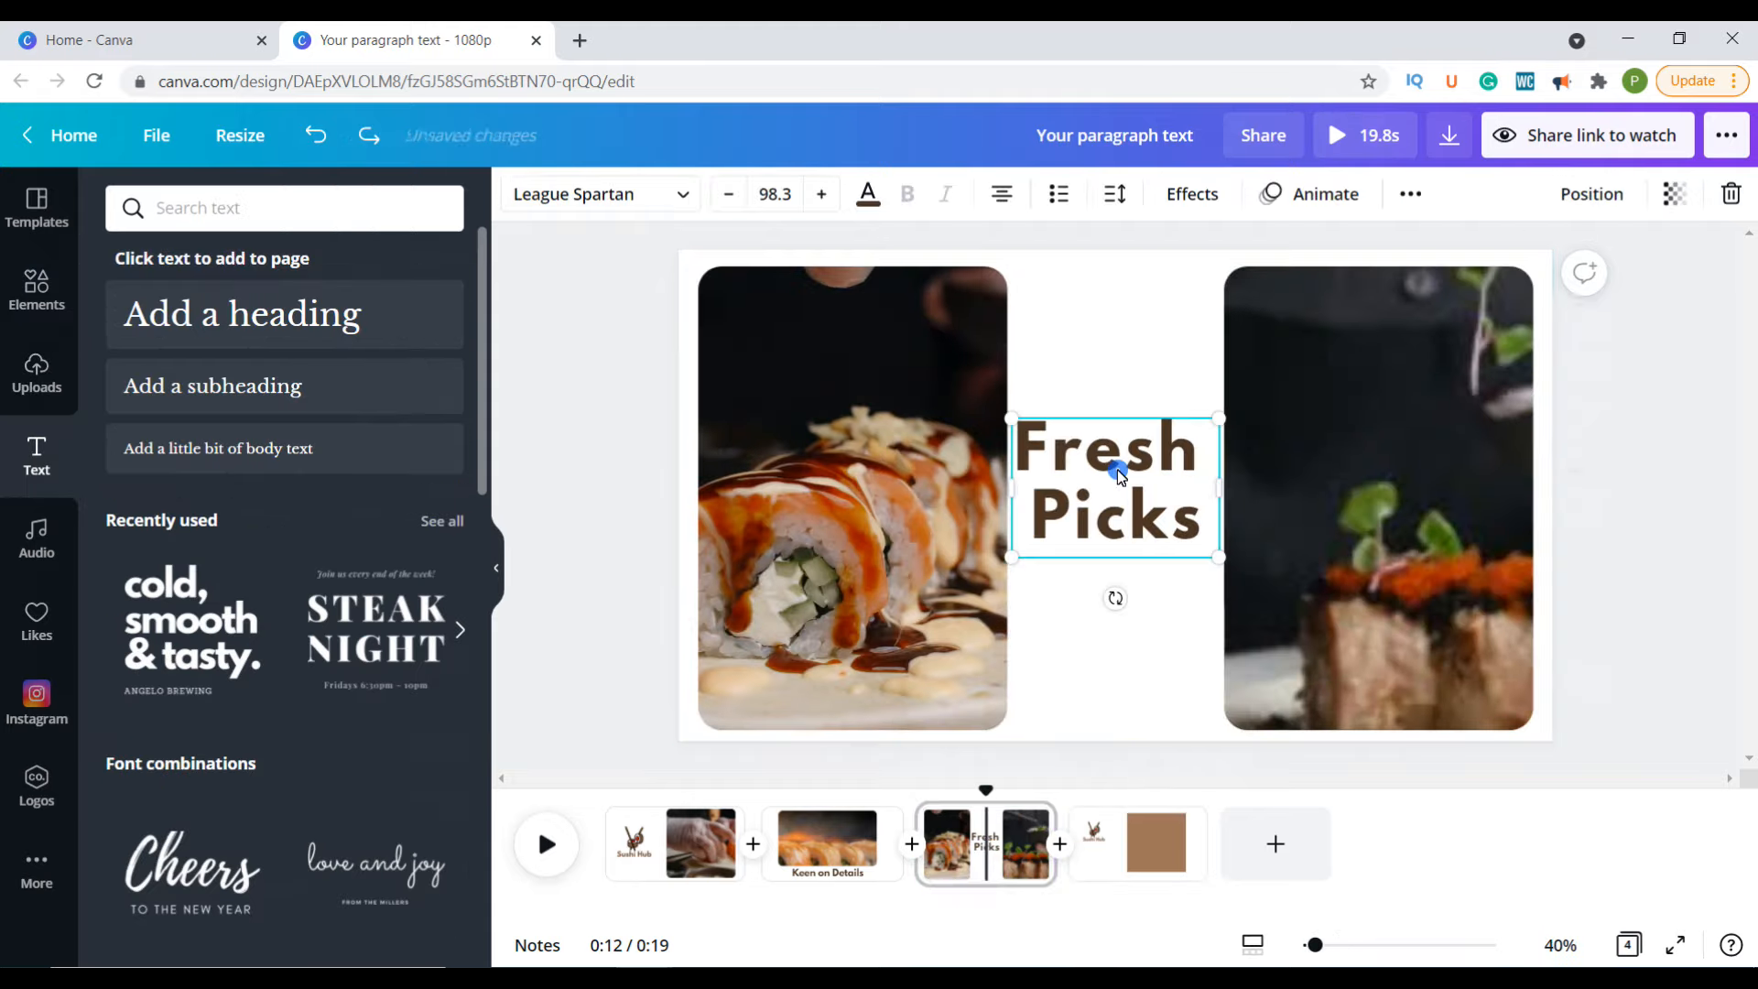
right_click(1089, 470)
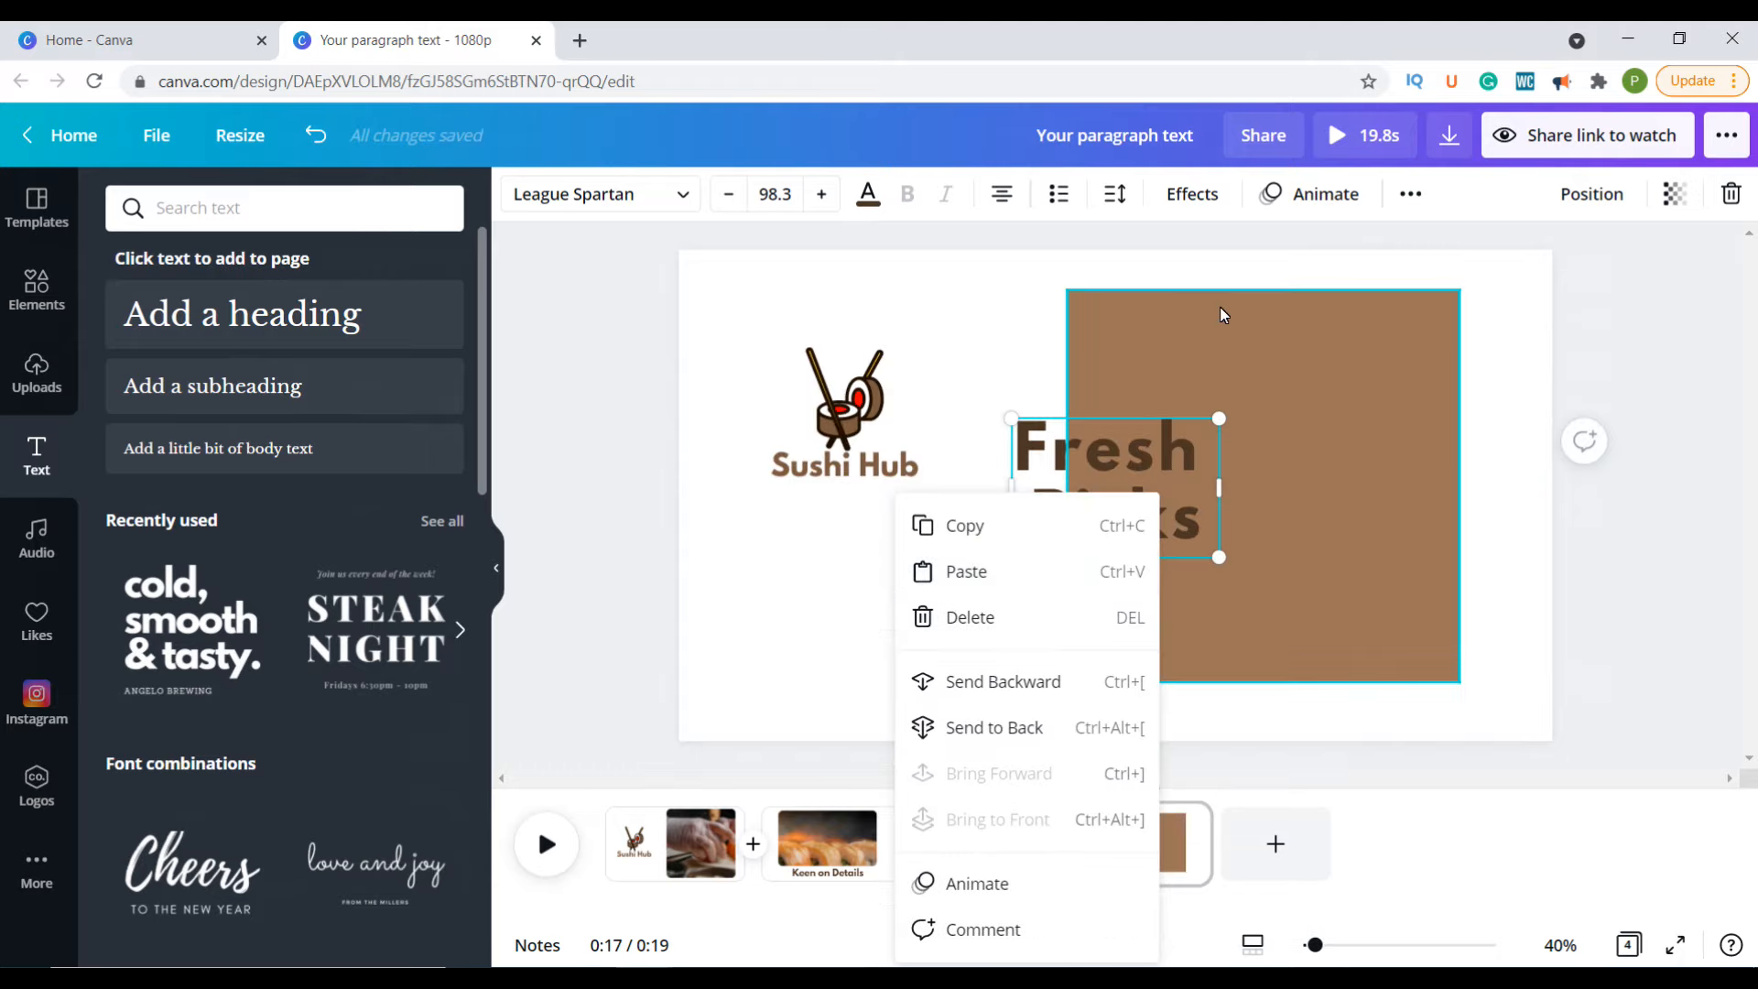
left_click_drag(1159, 473, 1183, 394)
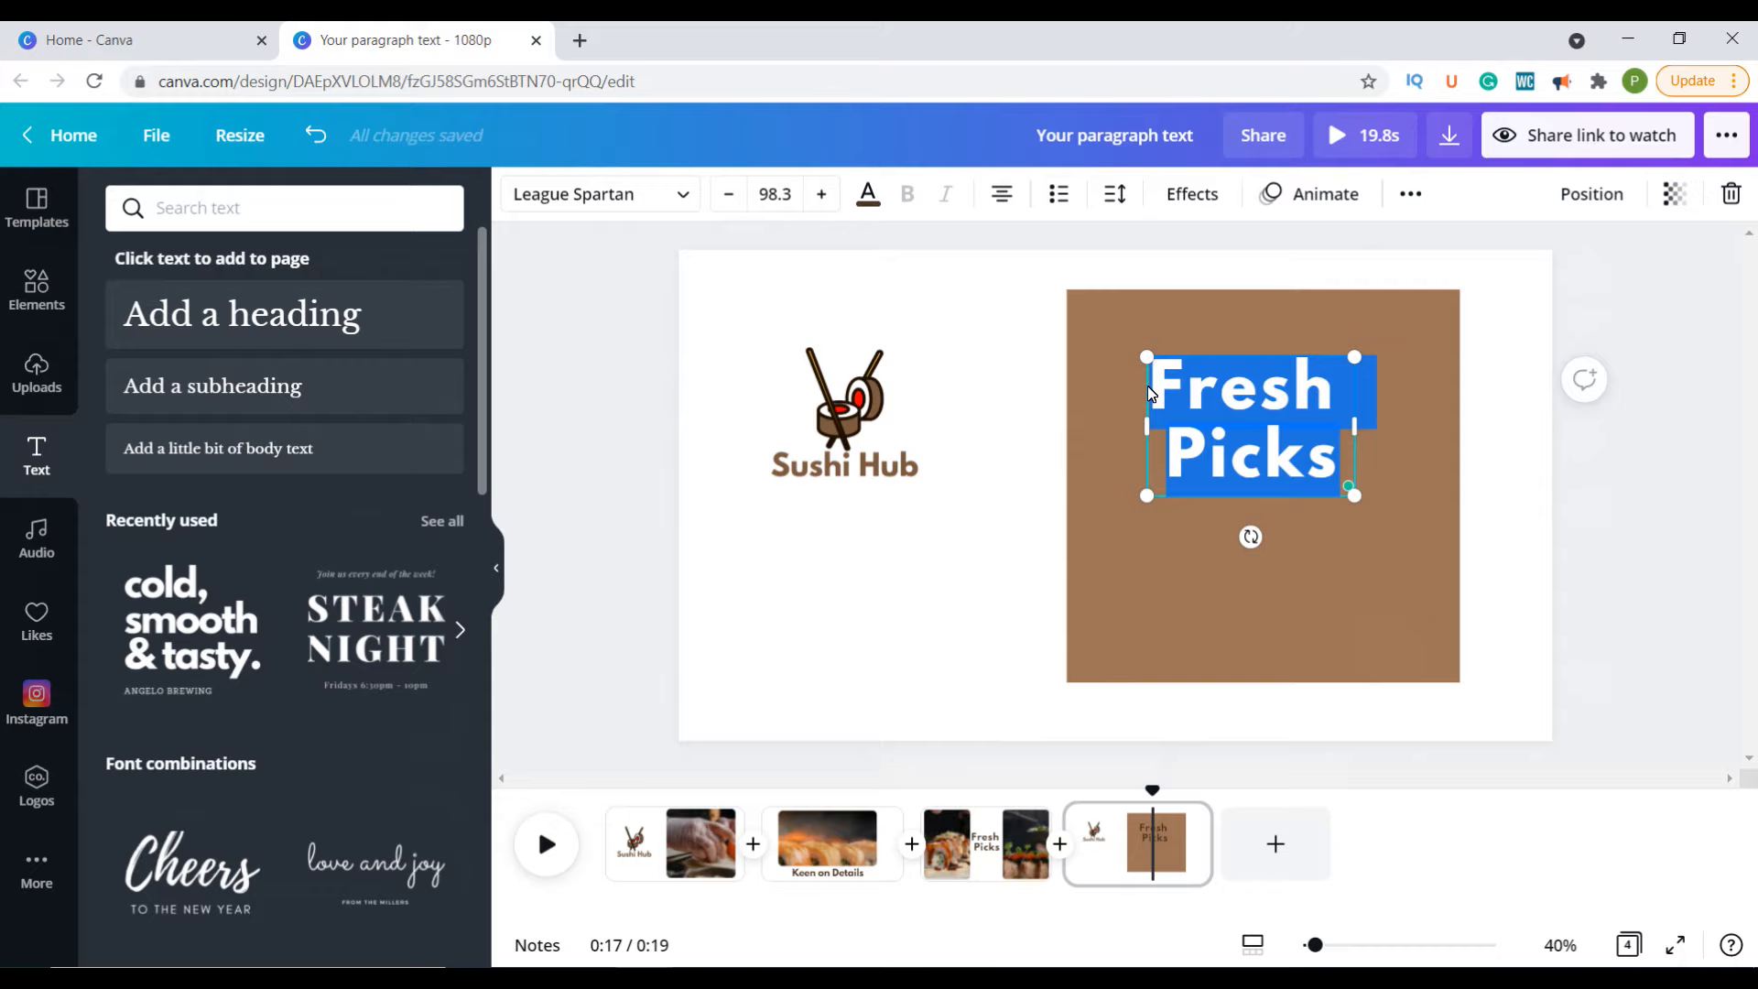
Step: Replace the copied heading's text with "Order Now" and colour it white
type("Order Now")
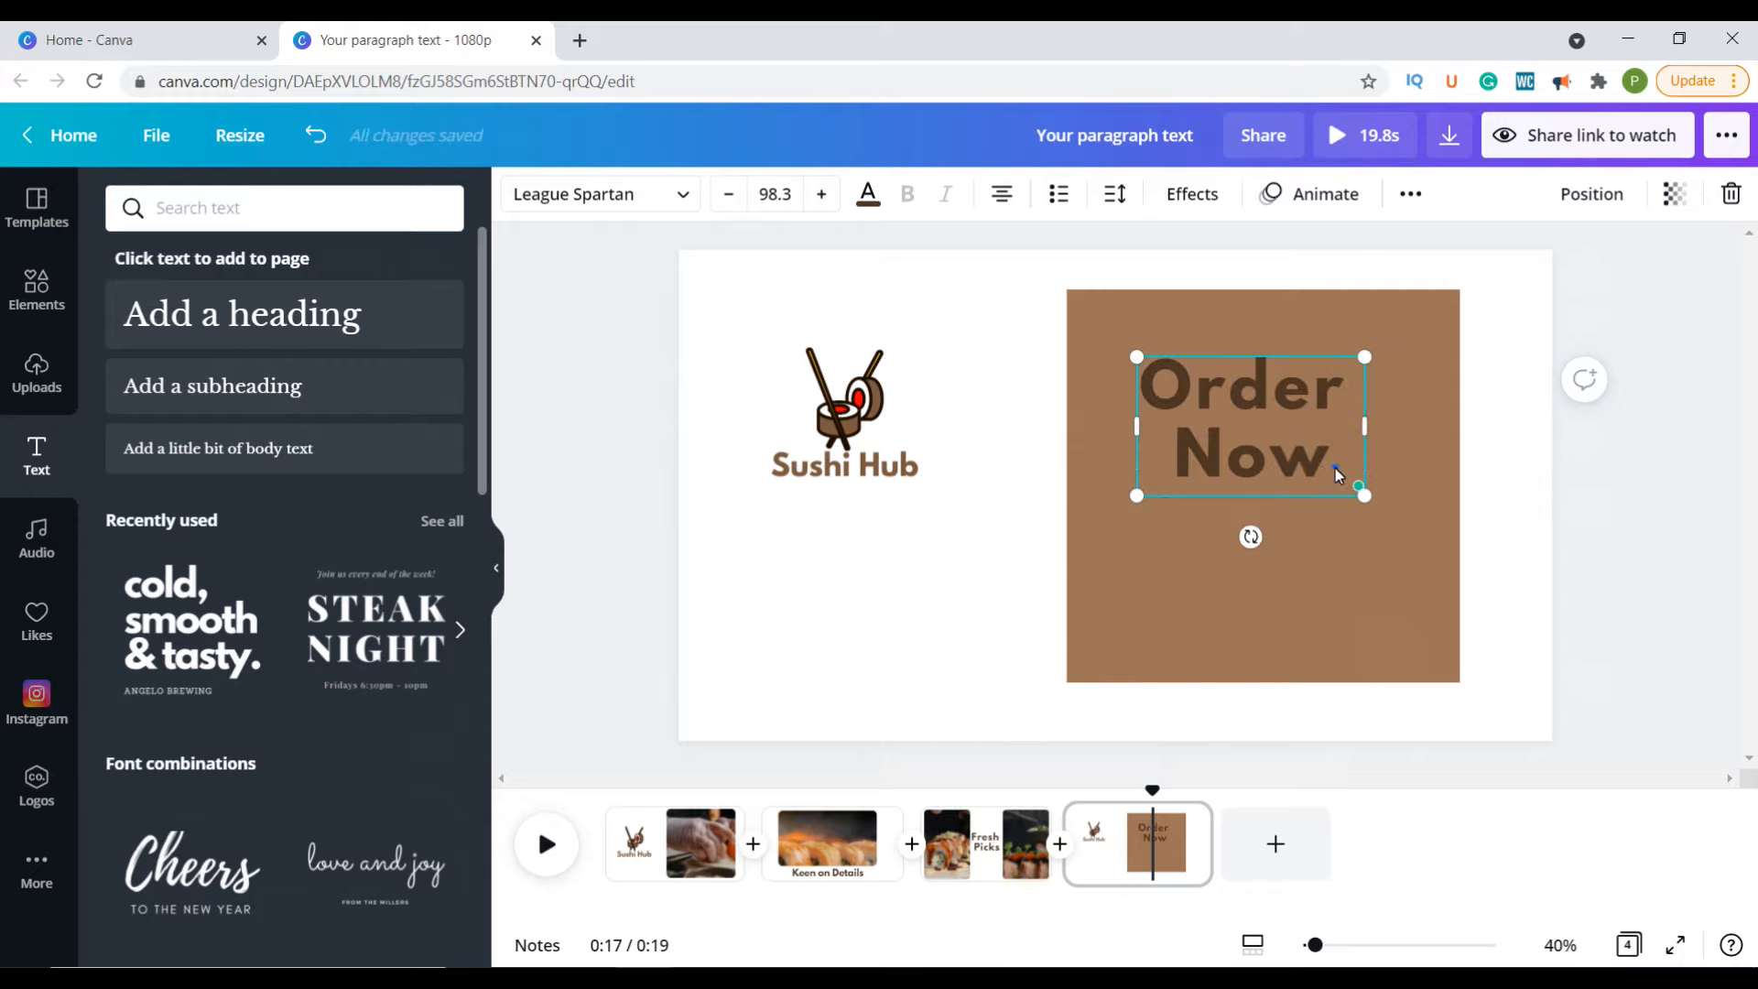
left_click_drag(1335, 469, 1143, 375)
left_click(868, 194)
left_click(314, 321)
Step: Nudge the brown square slightly left, enlarge the "Order Now" heading to size 124 and centre it in the square's upper part
left_click_drag(1282, 586, 1270, 586)
left_click(1264, 449)
left_click_drag(1364, 495, 1458, 552)
left_click_drag(1300, 449, 1235, 442)
left_click_drag(1072, 546, 1115, 522)
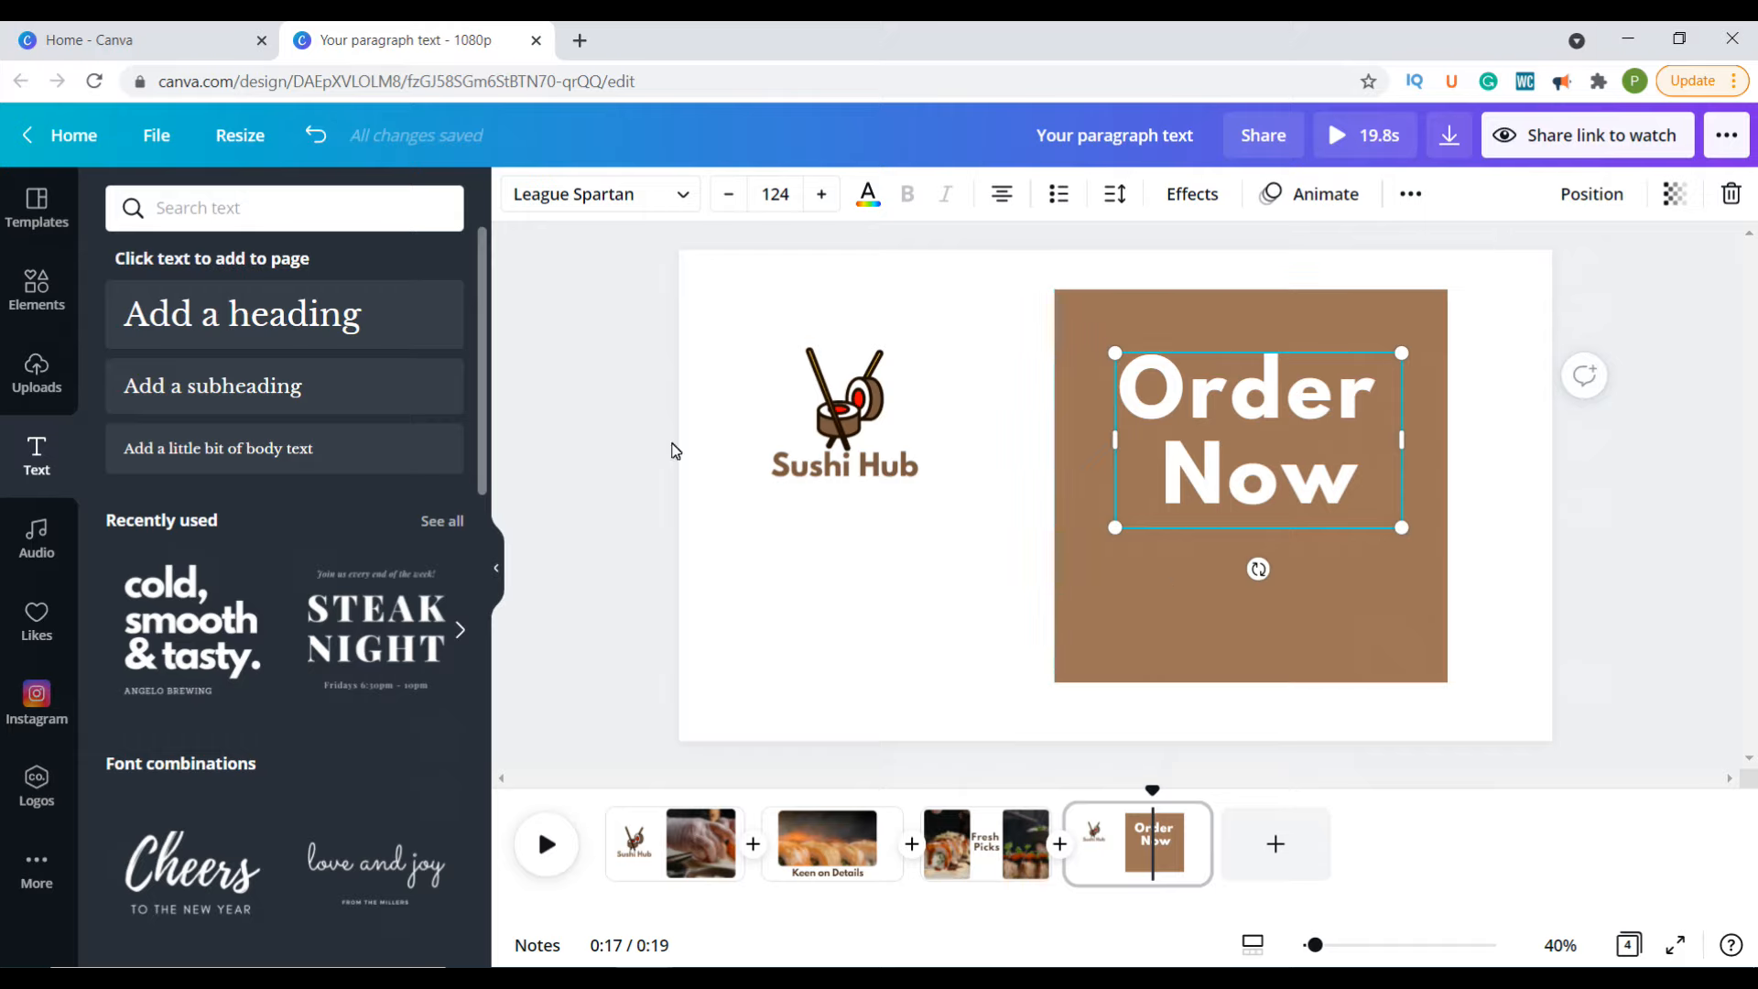
Step: Search the elements for "facebook icon" and place the round Facebook icon below the "Order Now" heading
left_click(37, 293)
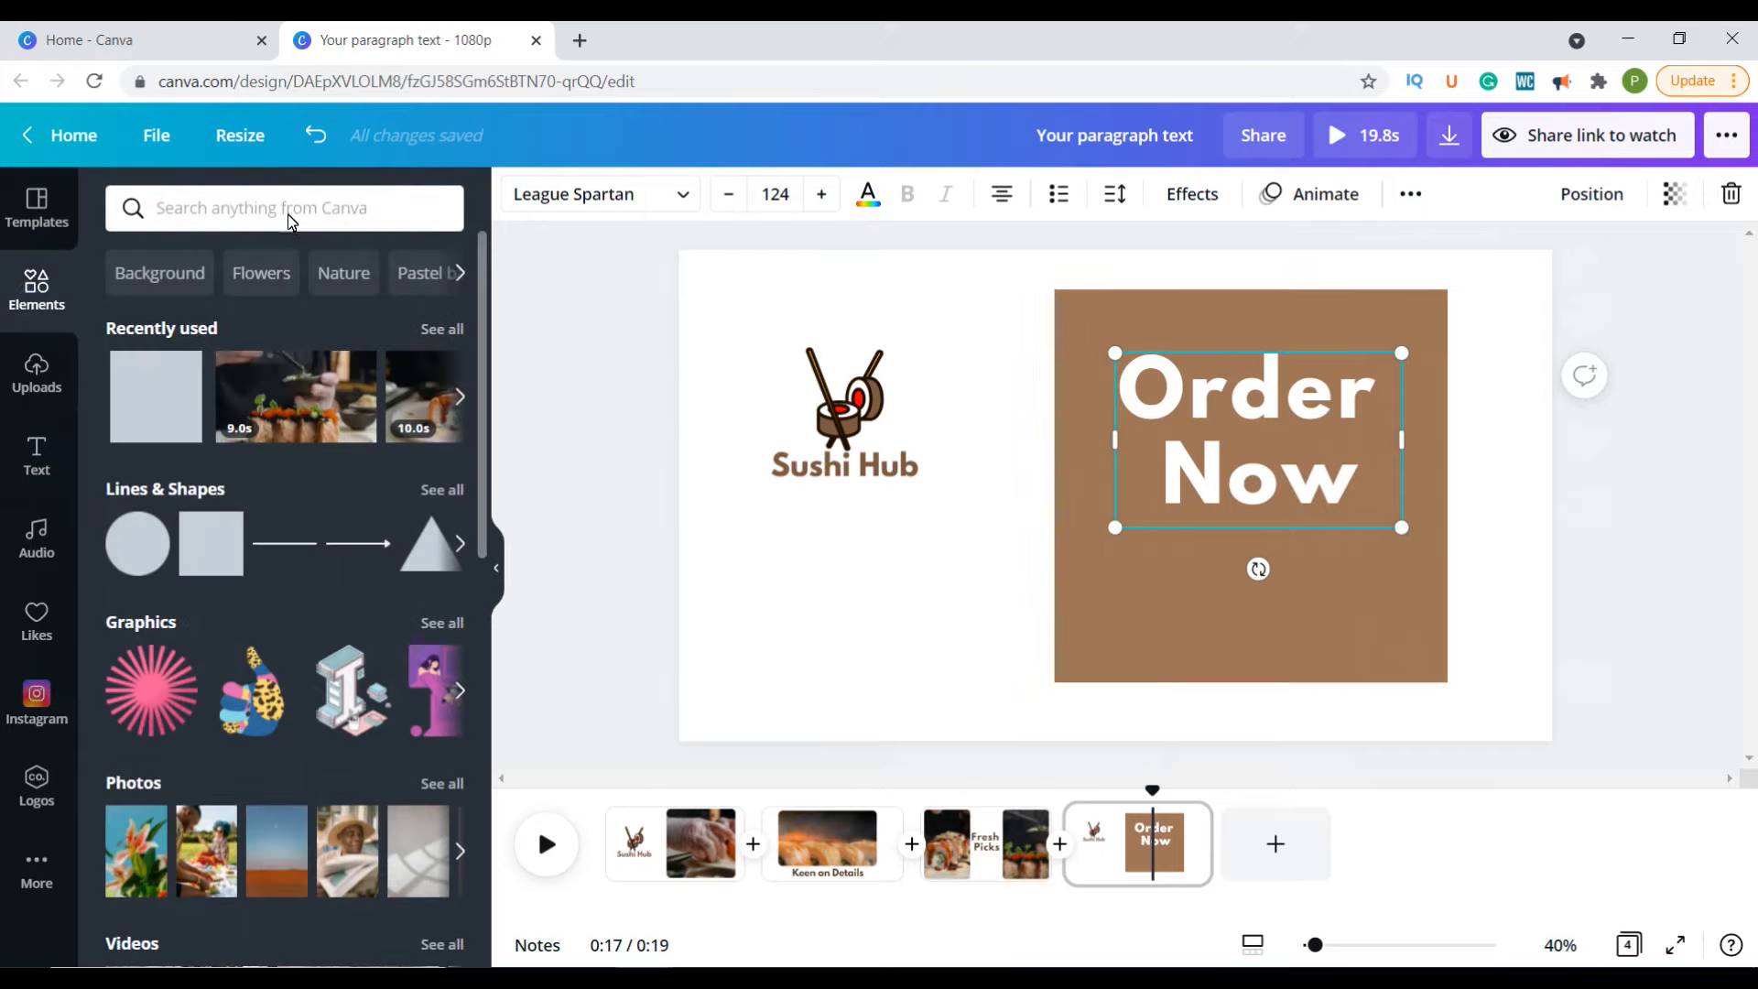
left_click(268, 203)
type("facebook ico")
left_click(211, 304)
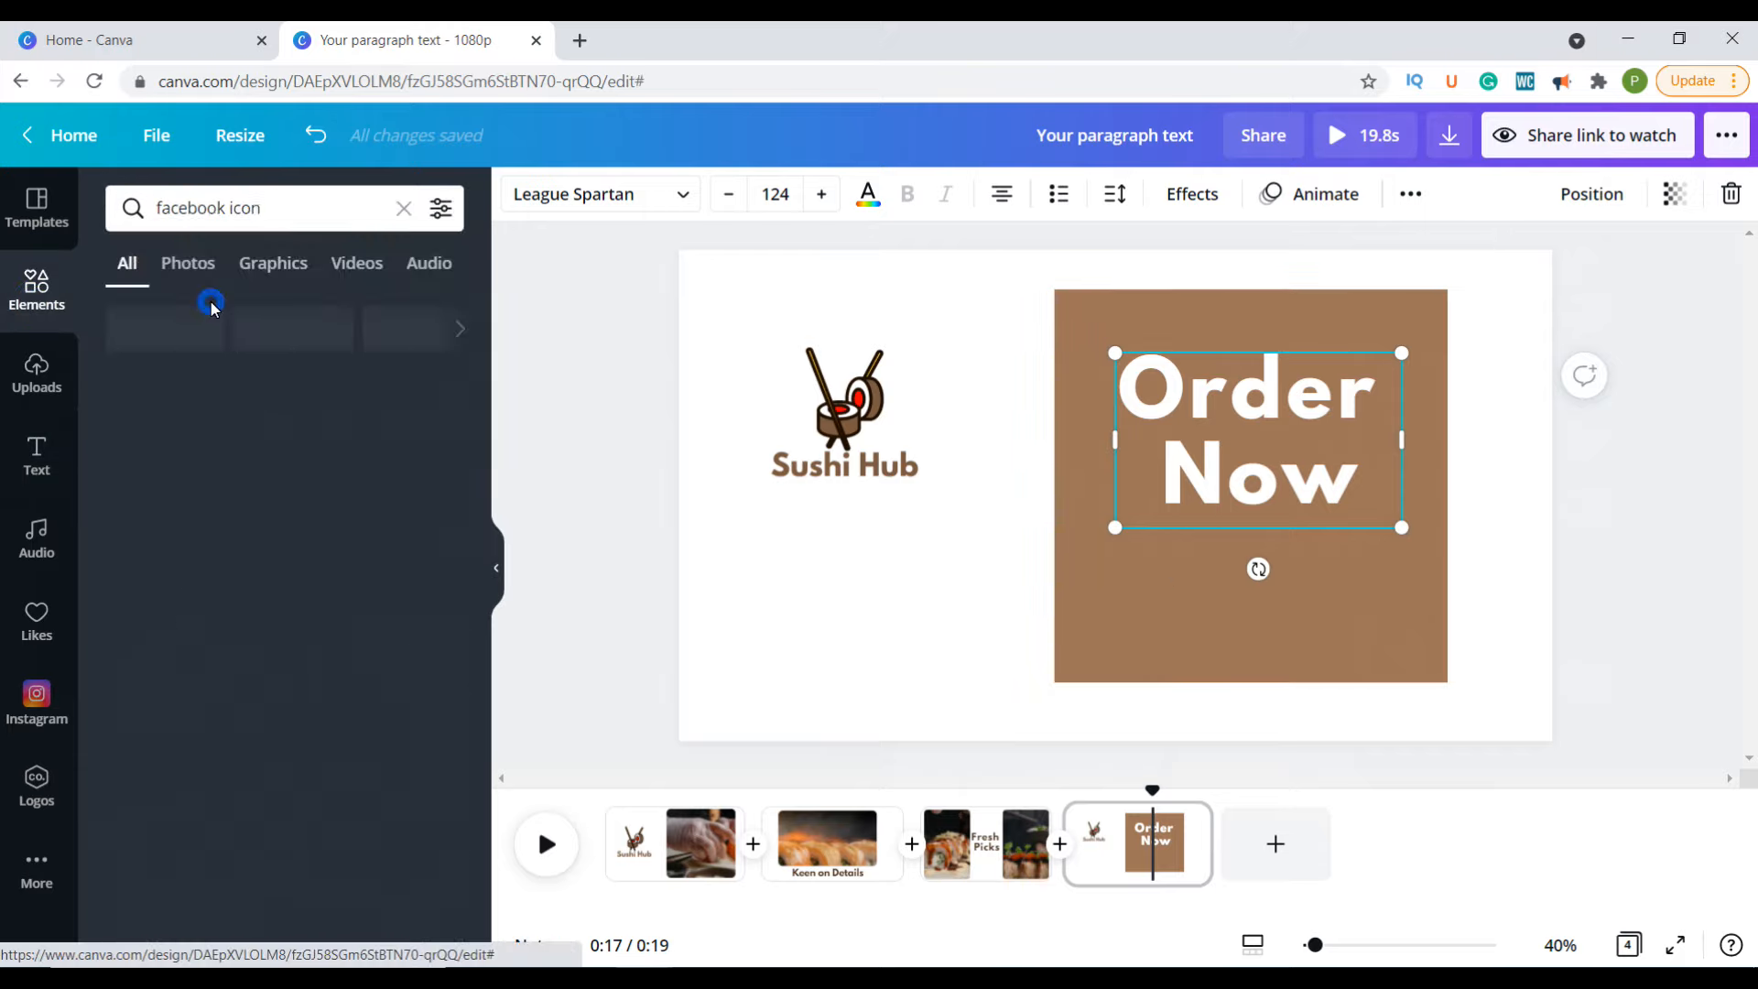
left_click_drag(165, 434, 1116, 590)
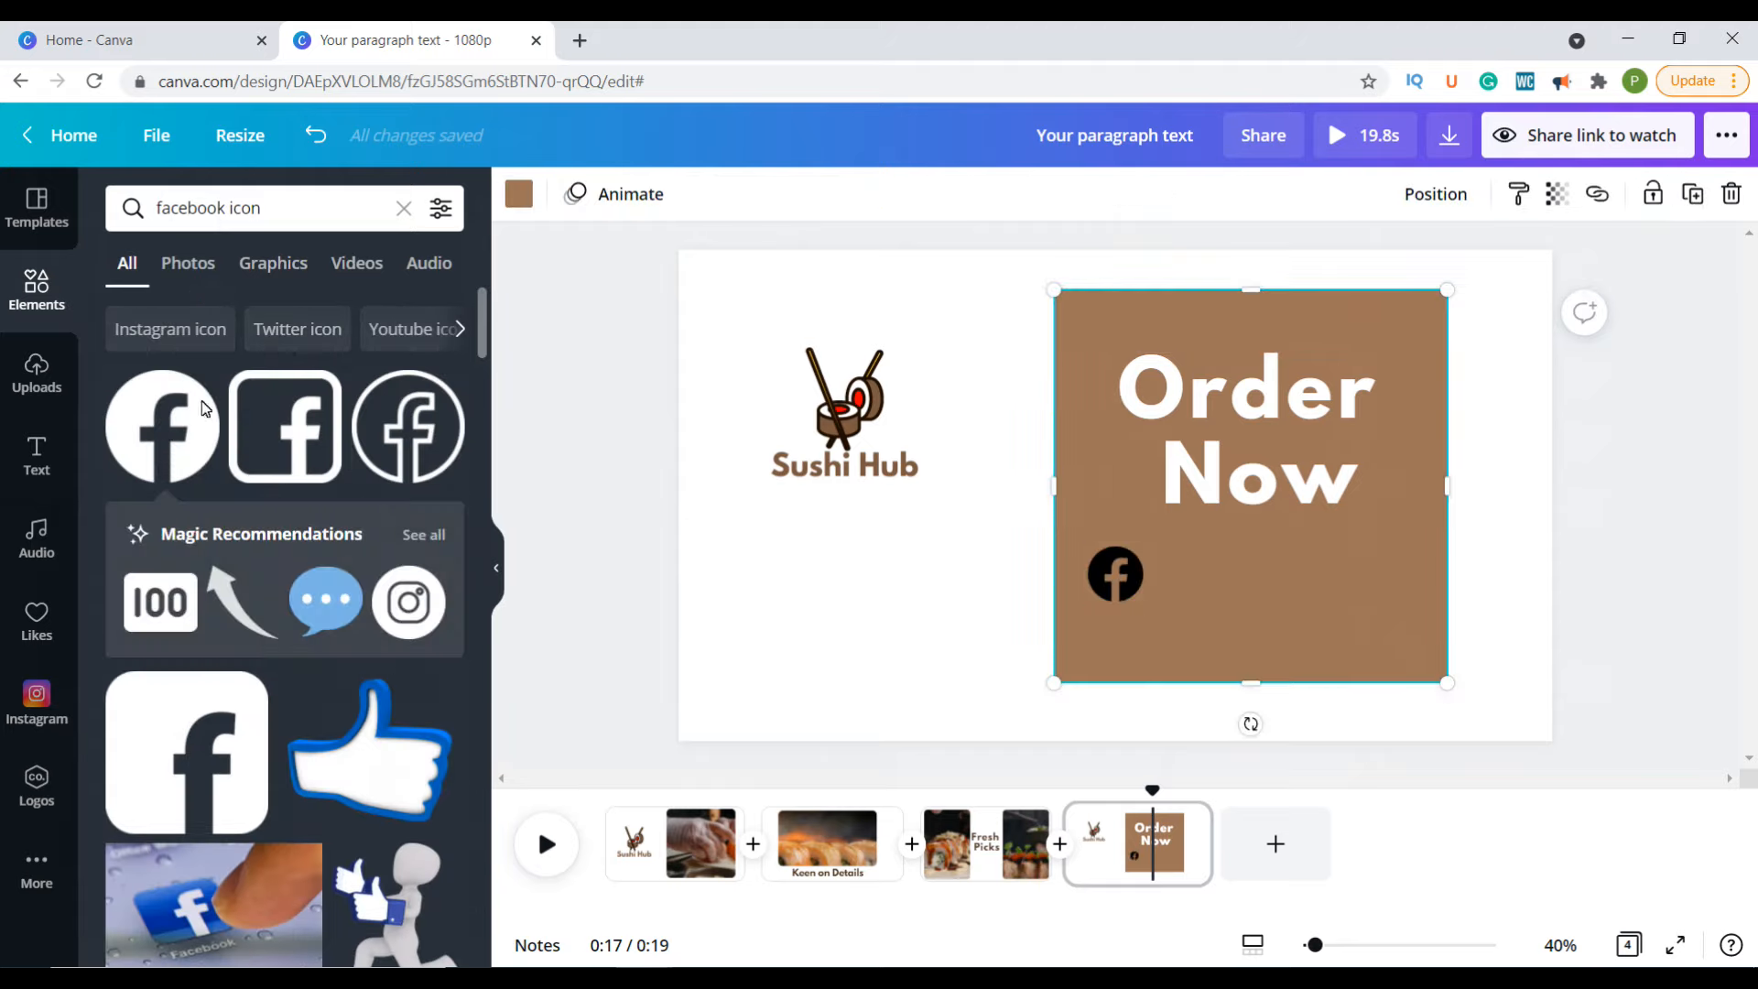
Step: Search the elements for "instagram icon" and place the white outlined Instagram icon beside the Facebook icon
left_click(274, 208)
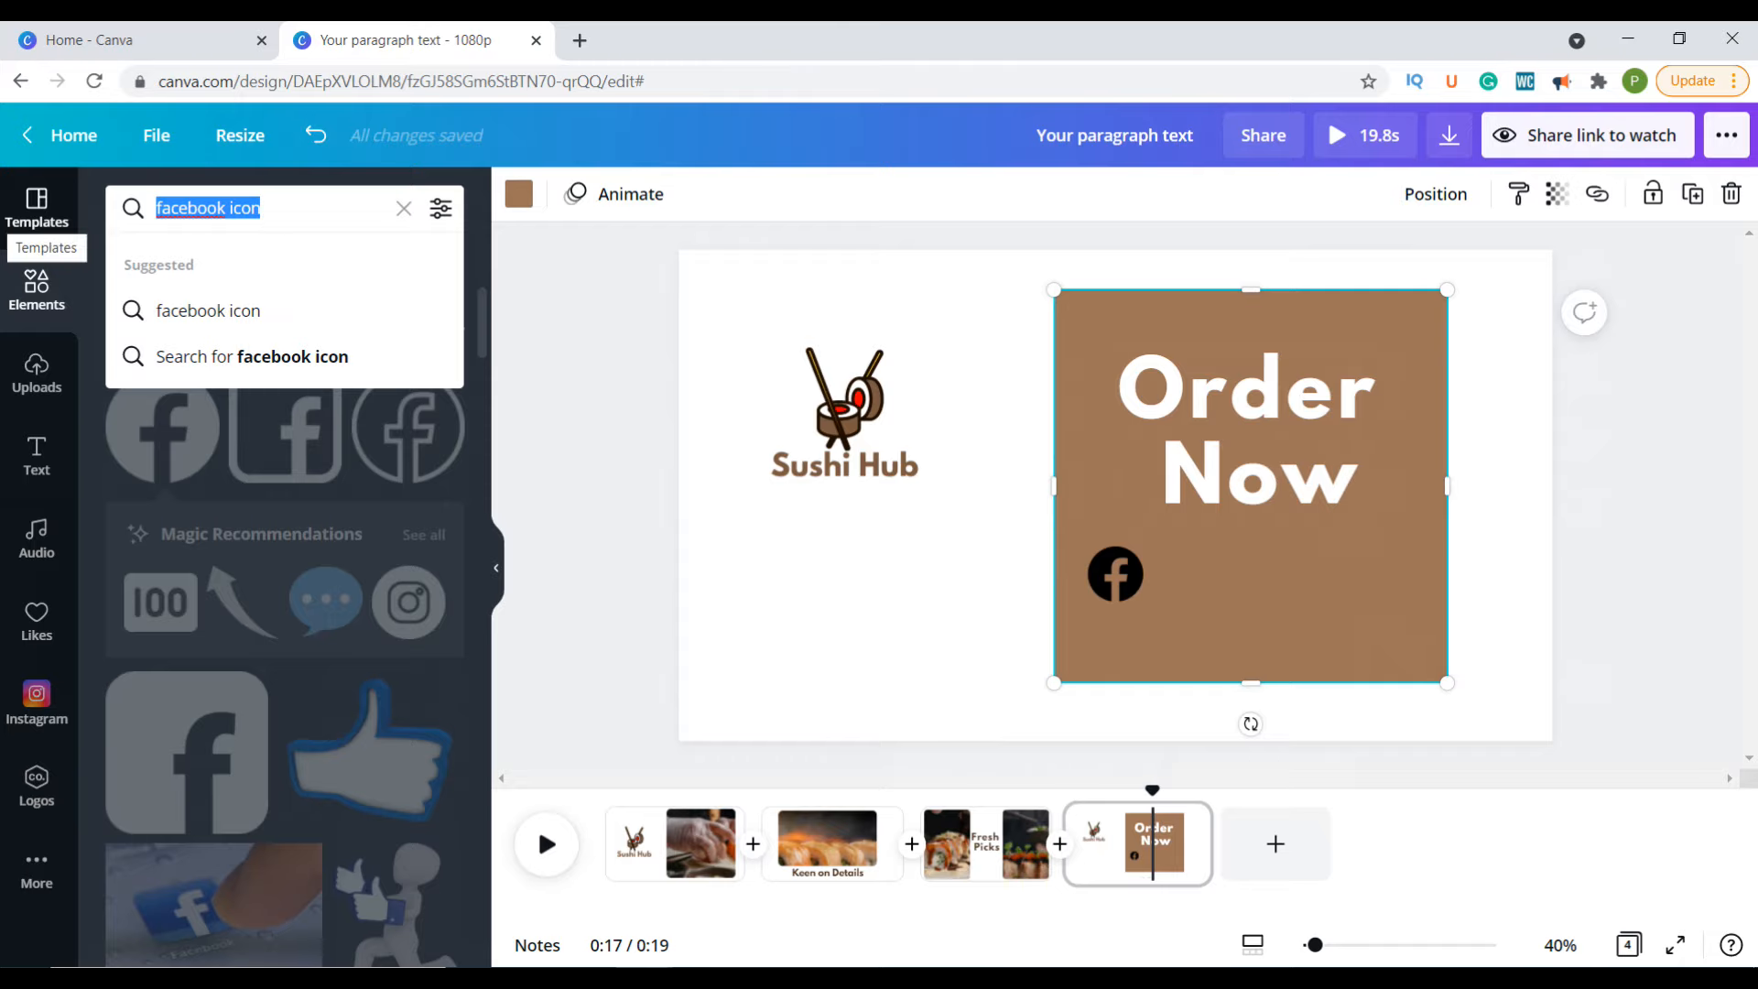
type("instagram icon")
key("Return")
left_click_drag(162, 426, 1289, 578)
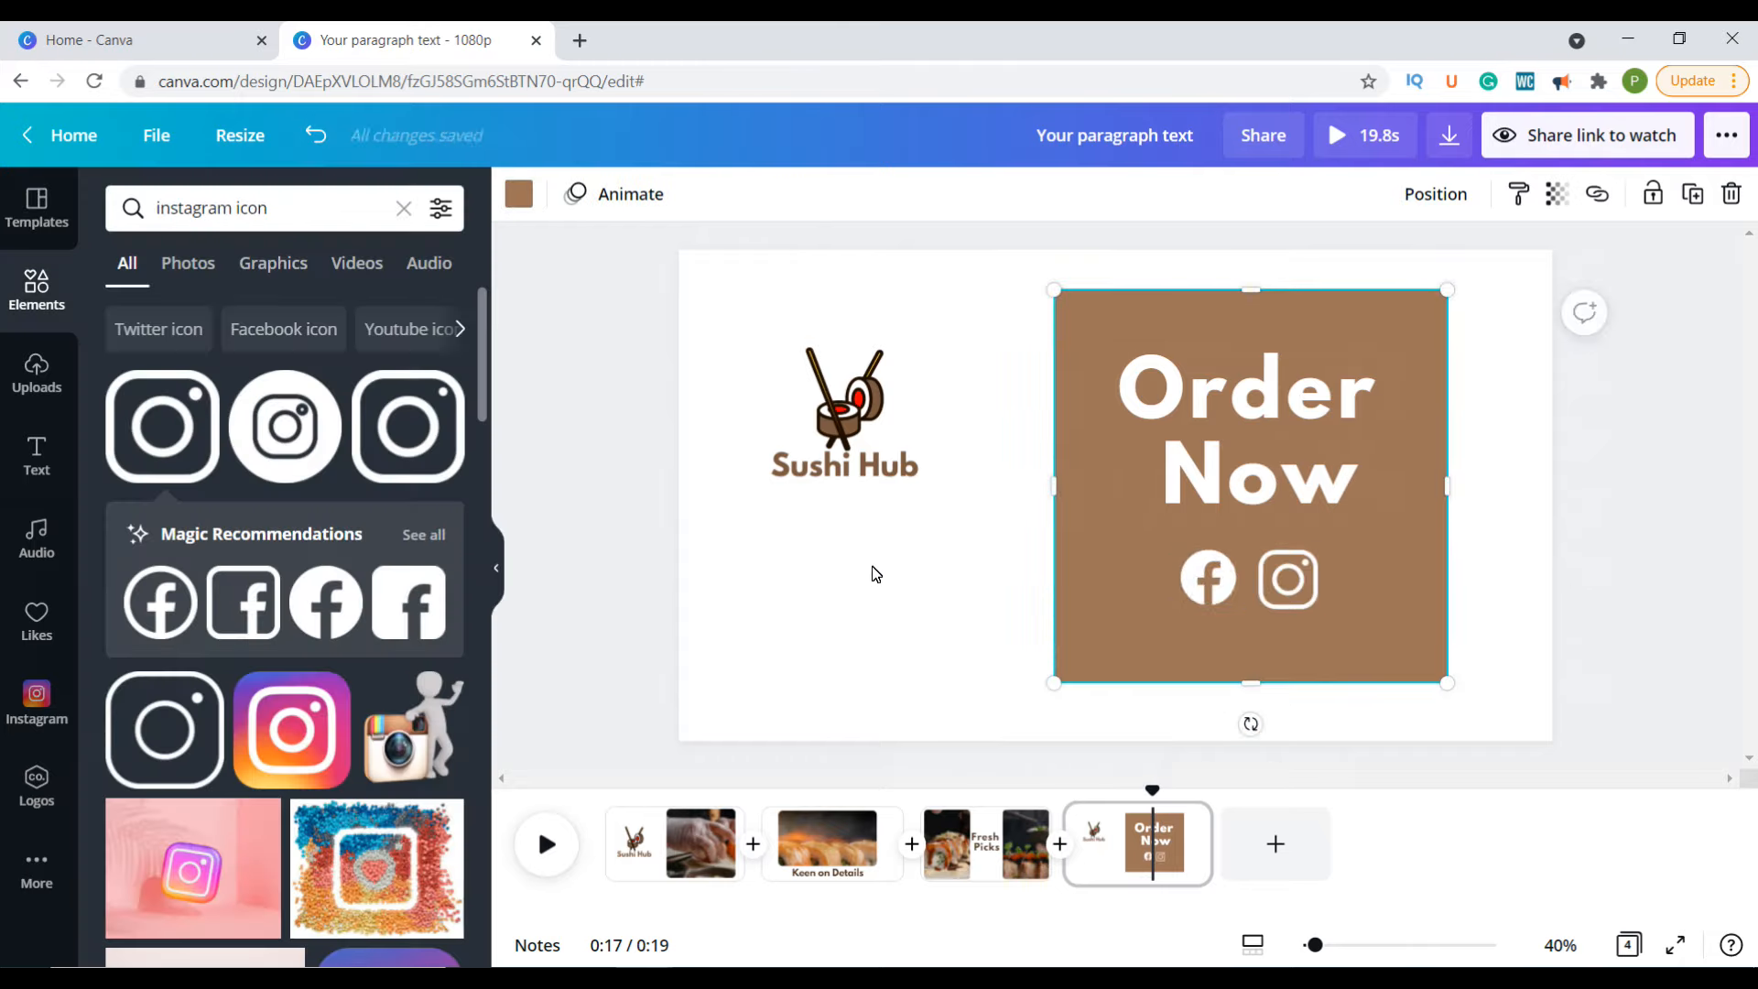
Step: Add a light brown rectangle with the tagline "For the Sushi Obsessed !" below the logo and nudge the rectangle slightly upward
left_click(950, 581)
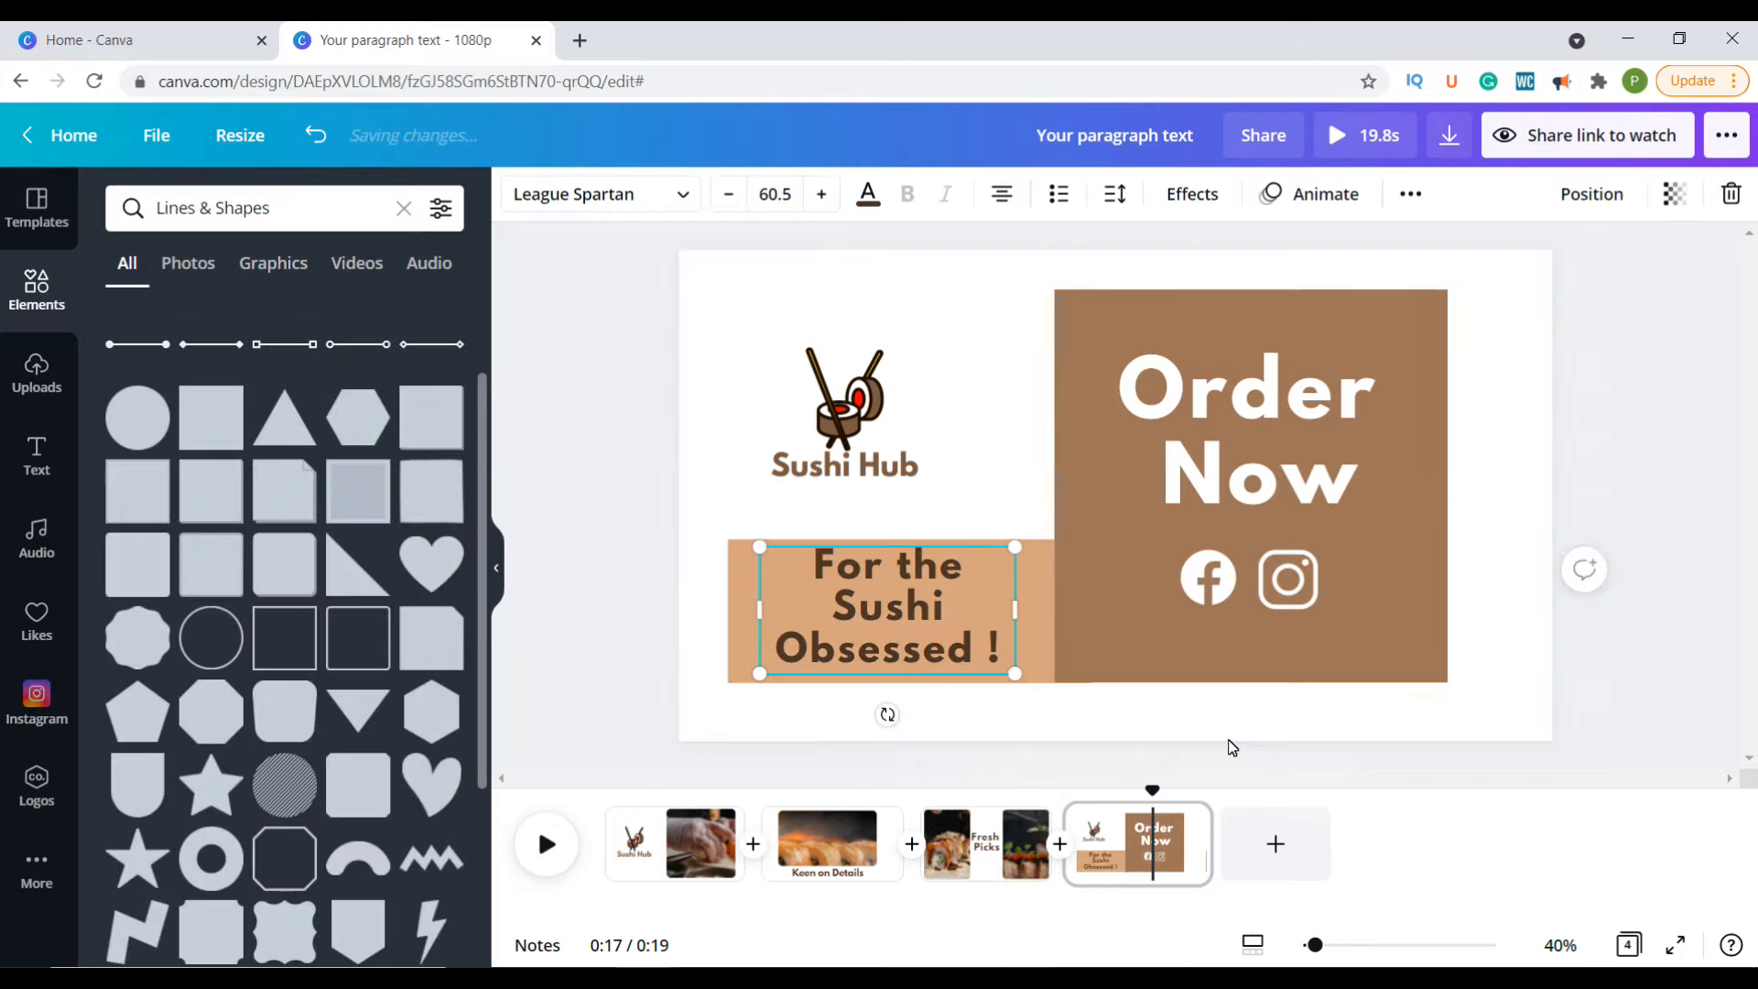
left_click(1227, 728)
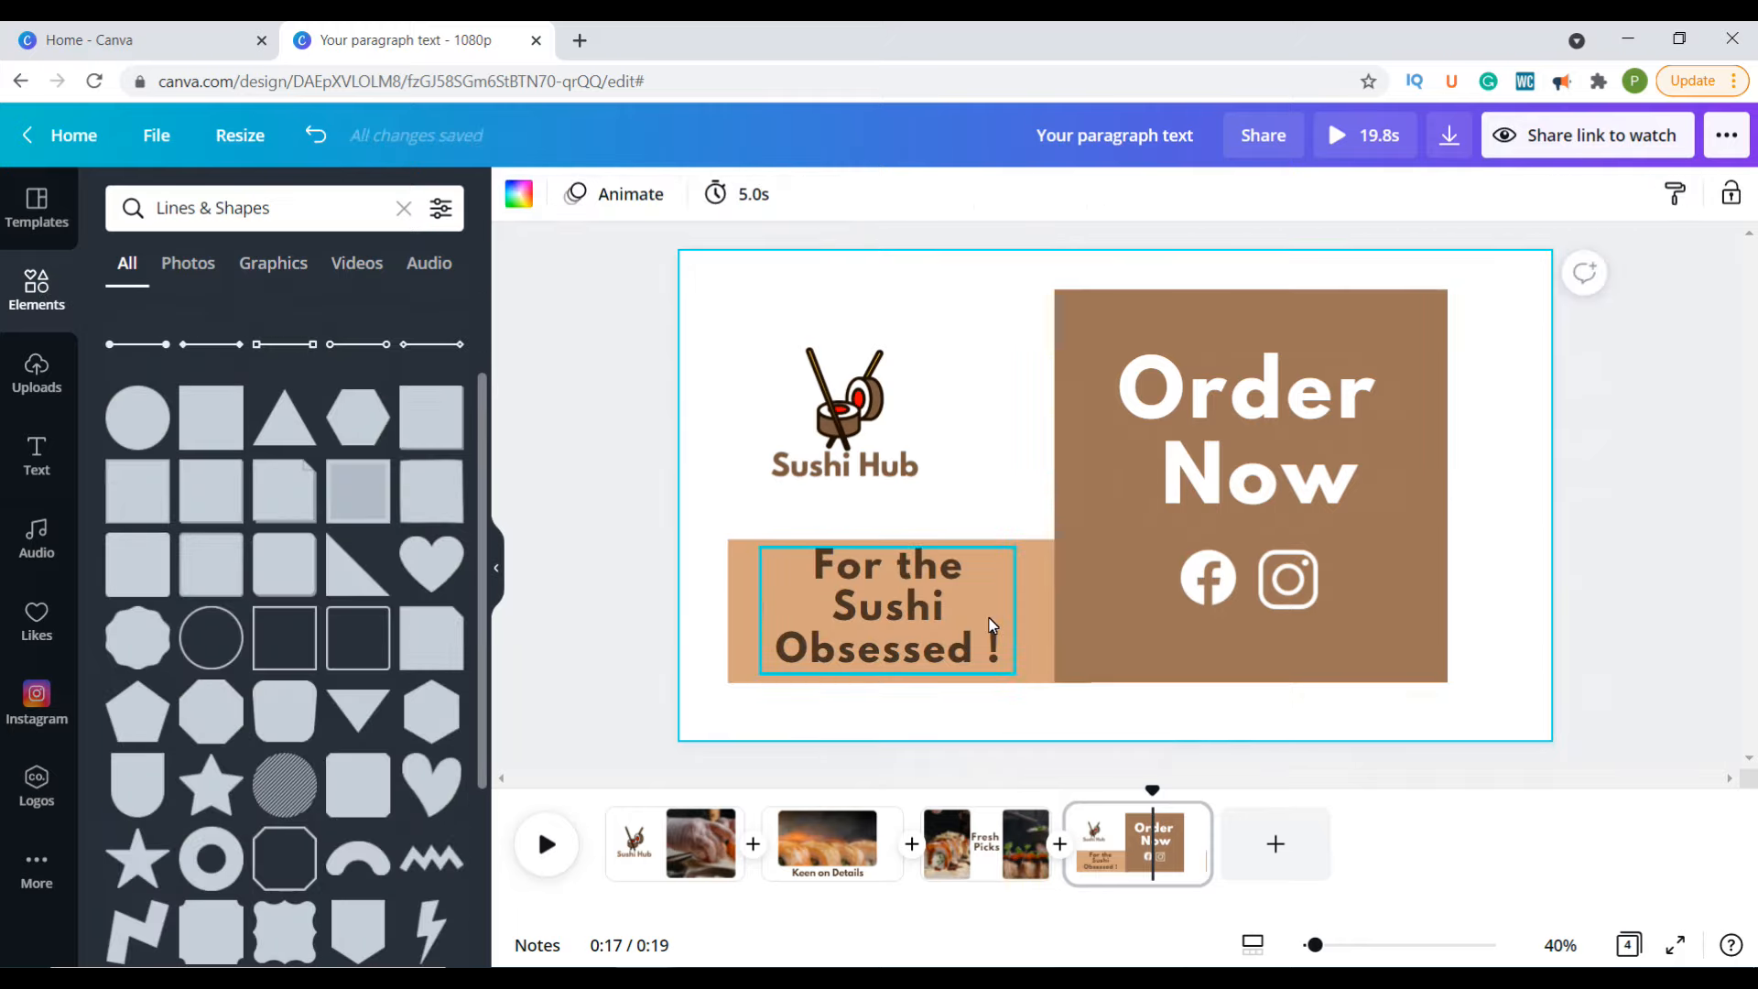
left_click(1031, 595)
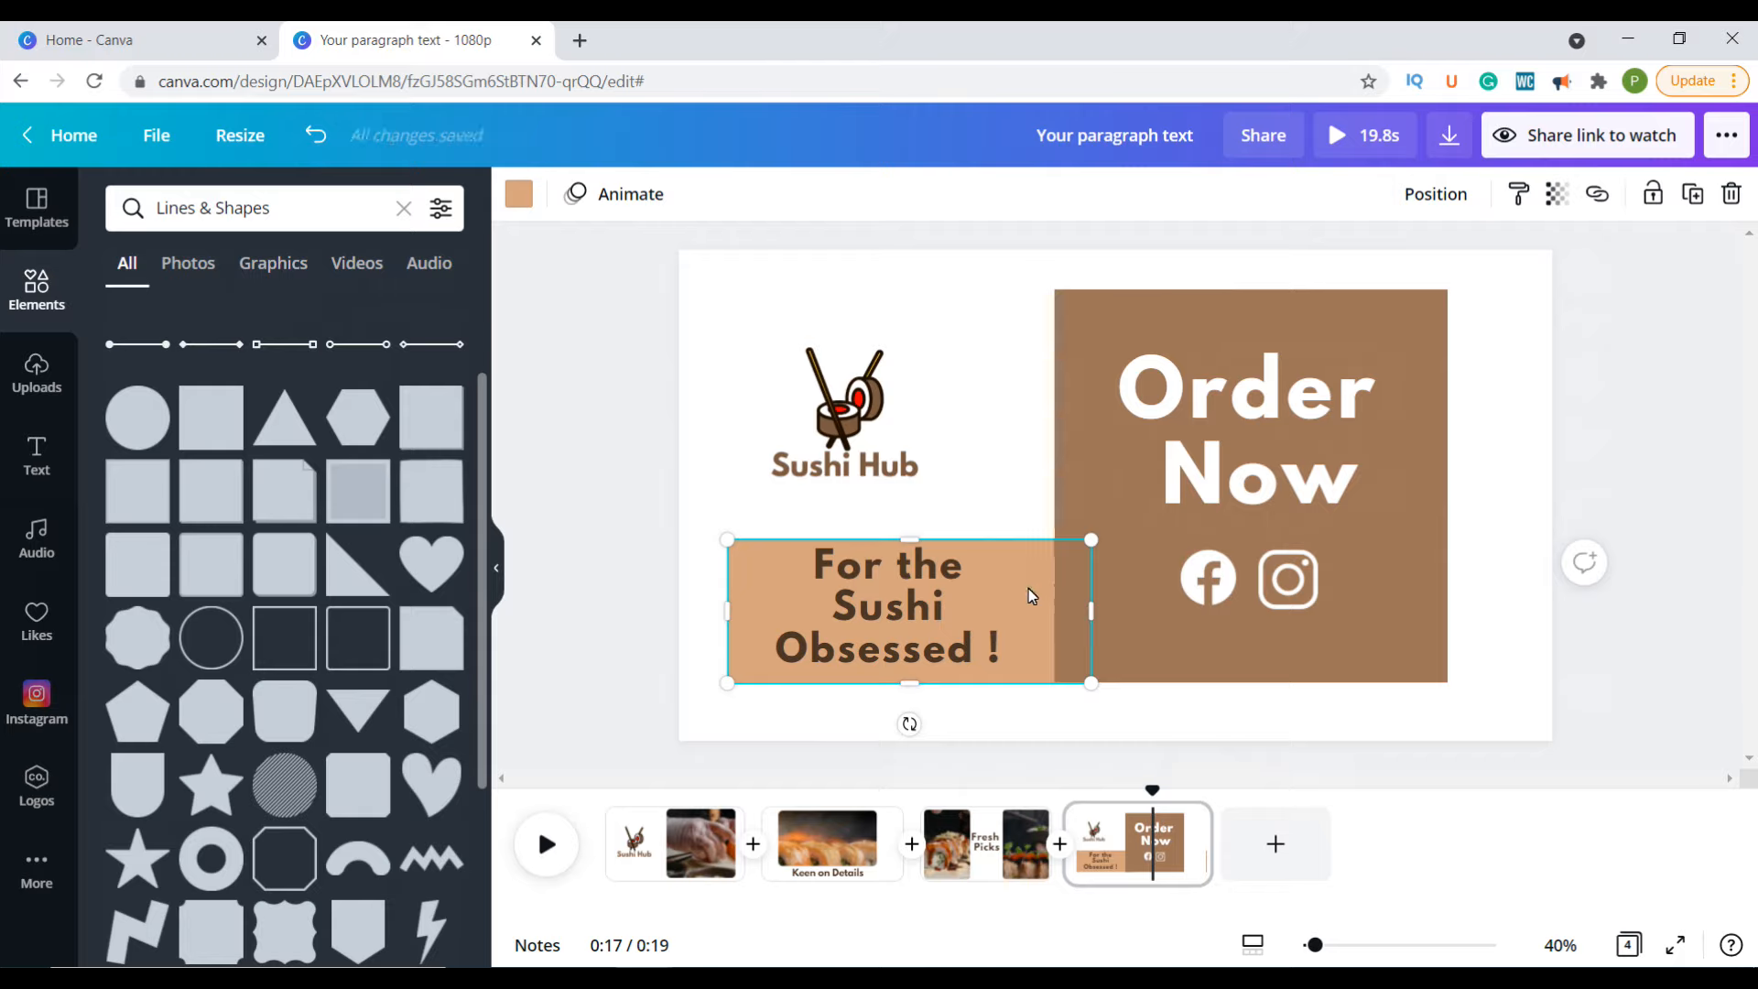
left_click_drag(1031, 595, 1032, 593)
left_click(1256, 733)
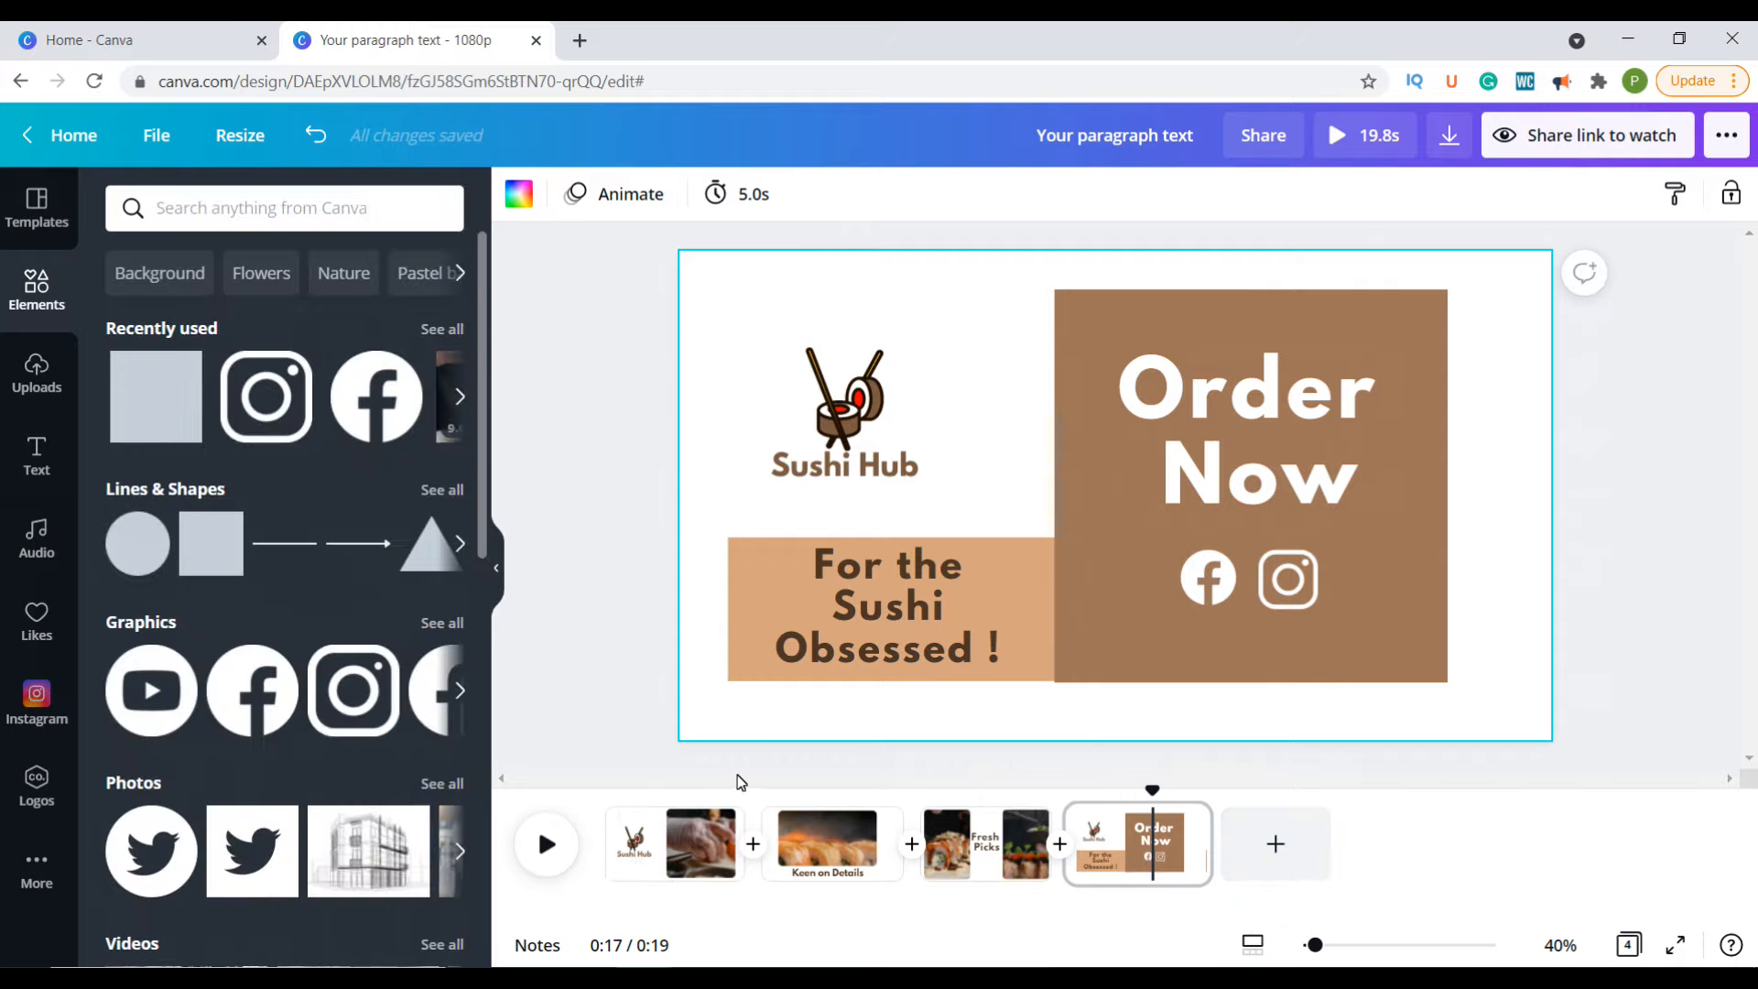
Step: Add the pop track "Fear Being Unfelt" to the video as background audio
left_click(35, 538)
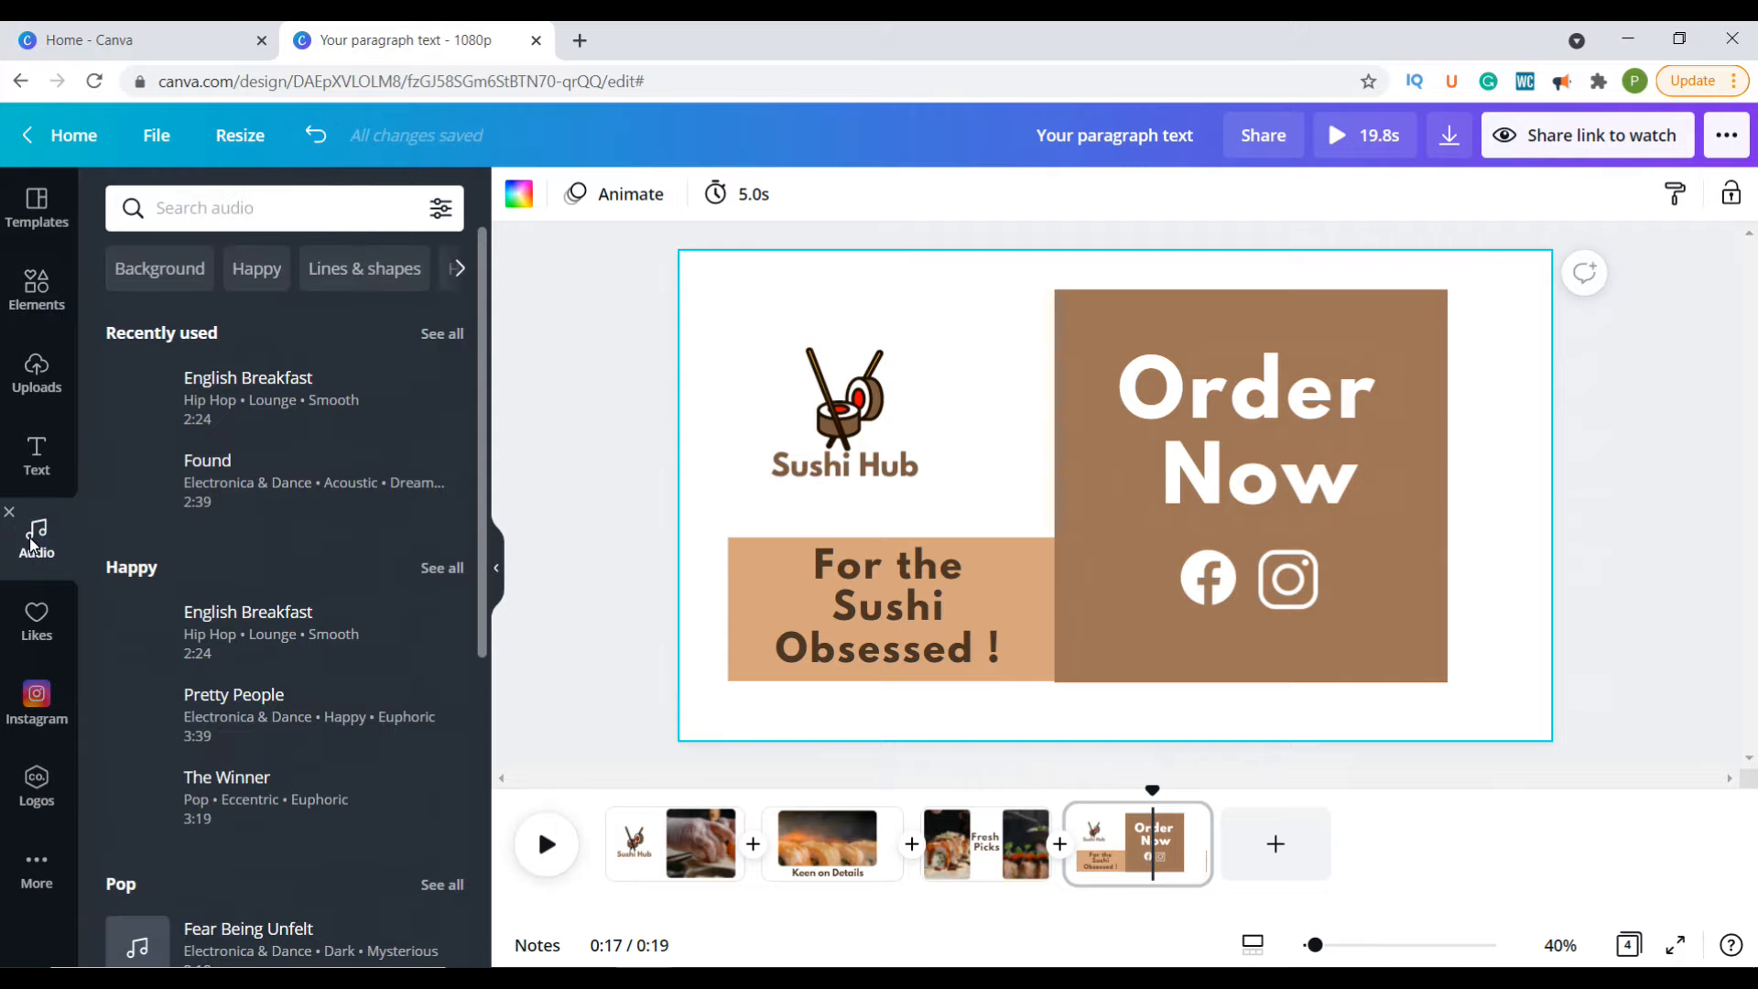
scroll(293, 667, "down", 5)
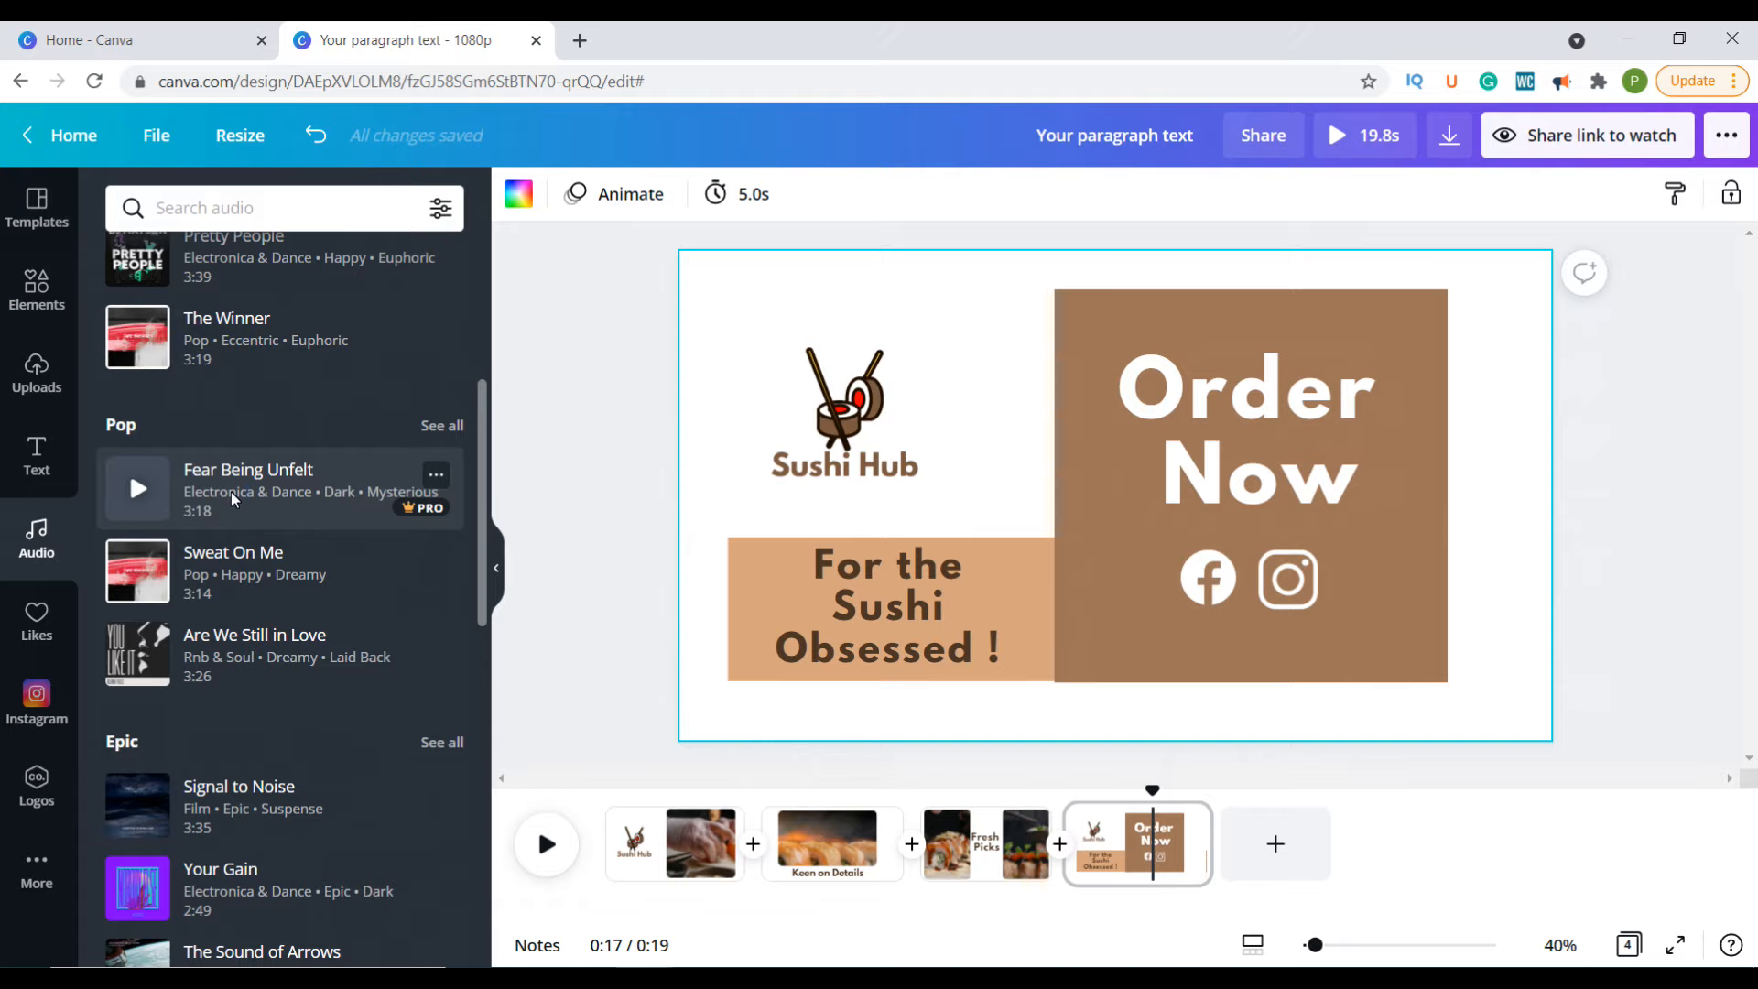
left_click(234, 499)
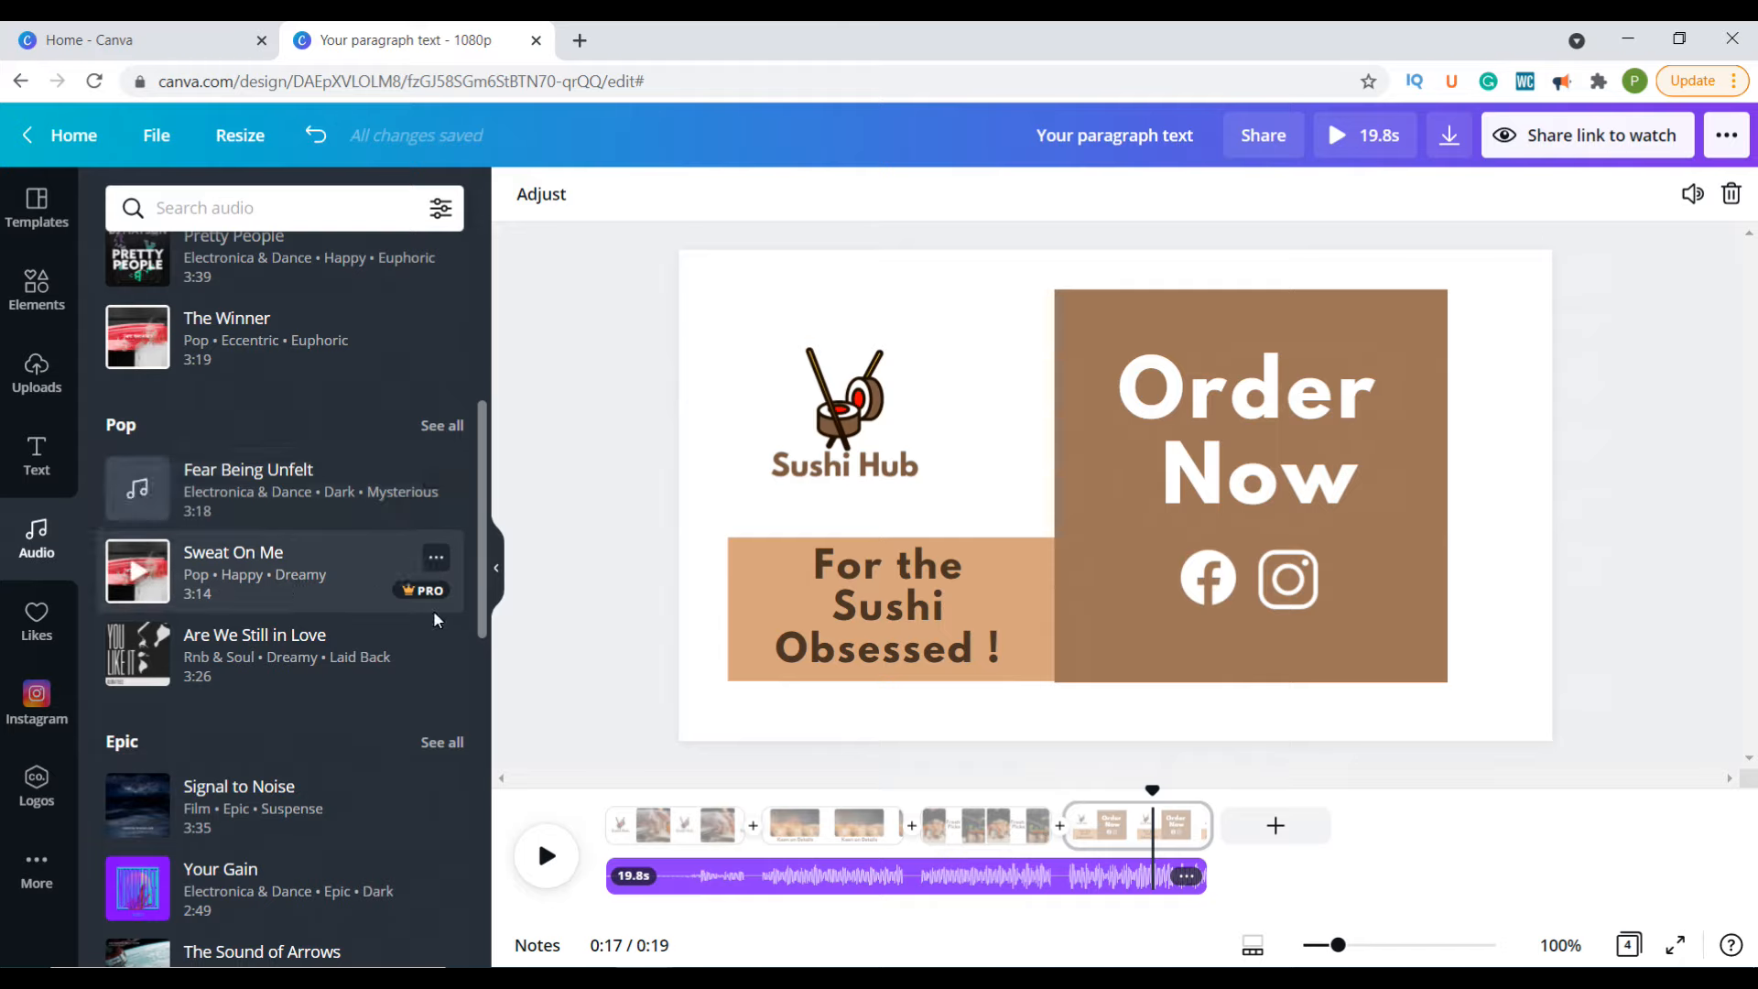
Step: Replace the video's soundtrack with "Found" and play the video through the second page to preview it
left_click(1187, 885)
left_click(139, 561)
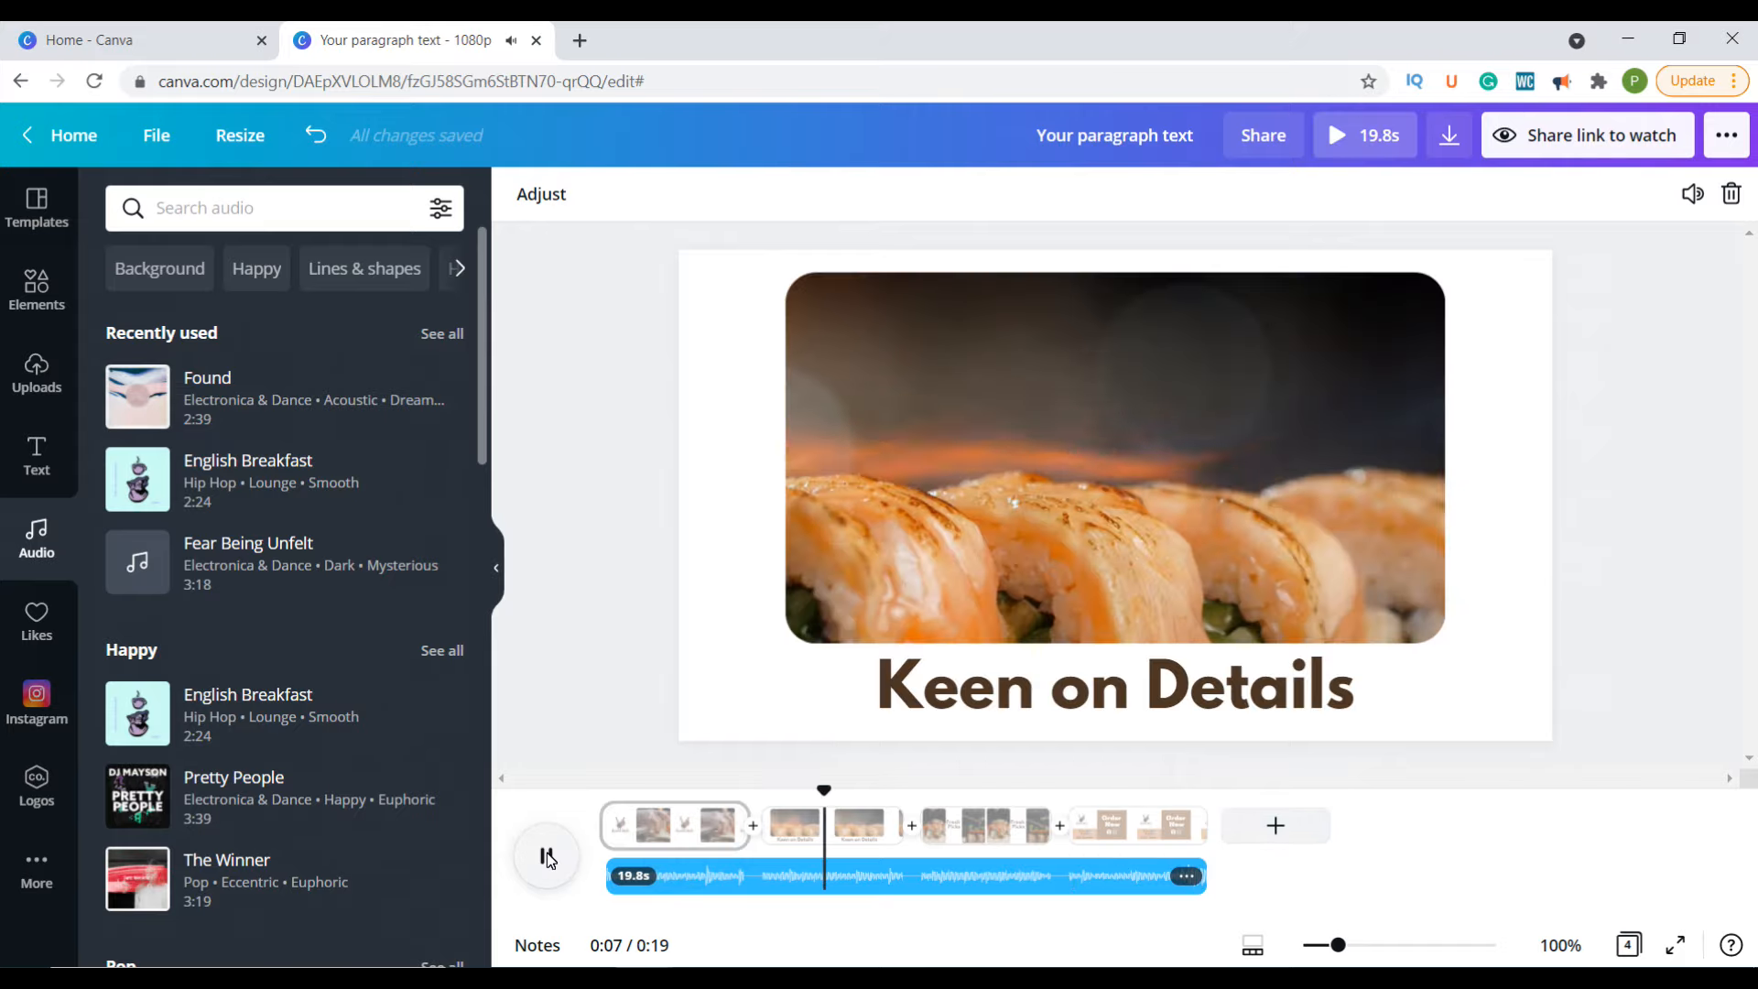
left_click(548, 859)
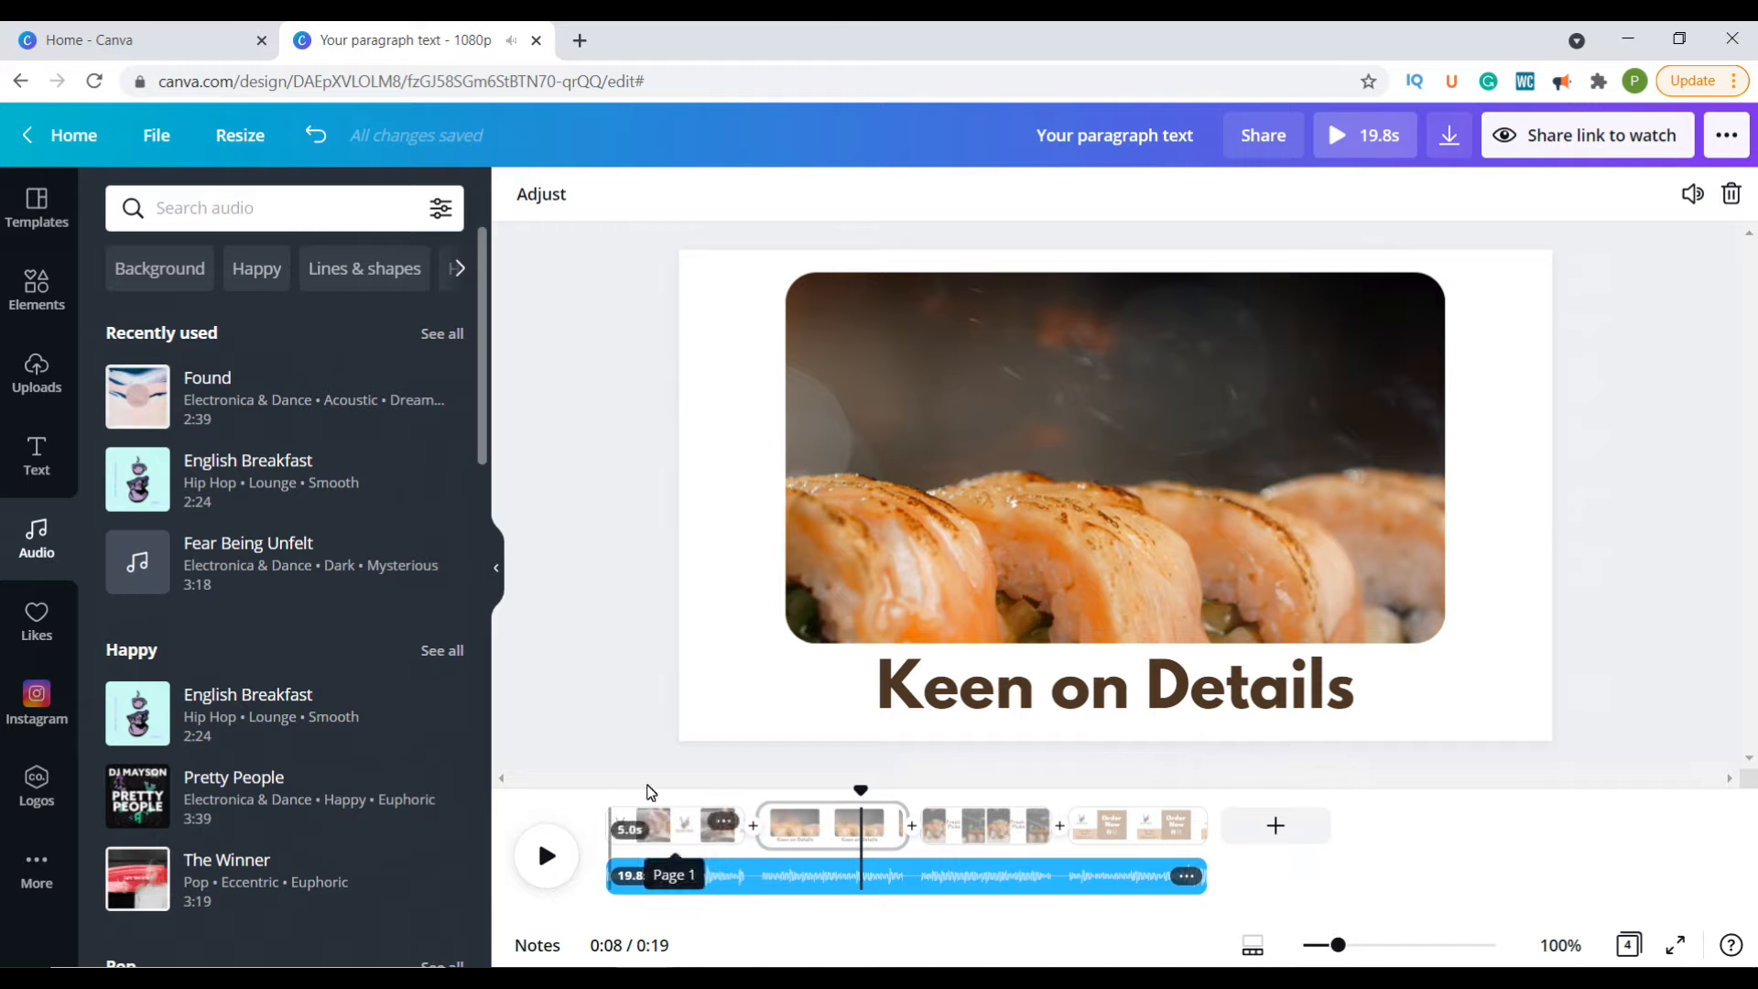
Step: Add a Dissolve transition between the first and second pages, preview it, and set its duration to 0.8 seconds
left_click(751, 837)
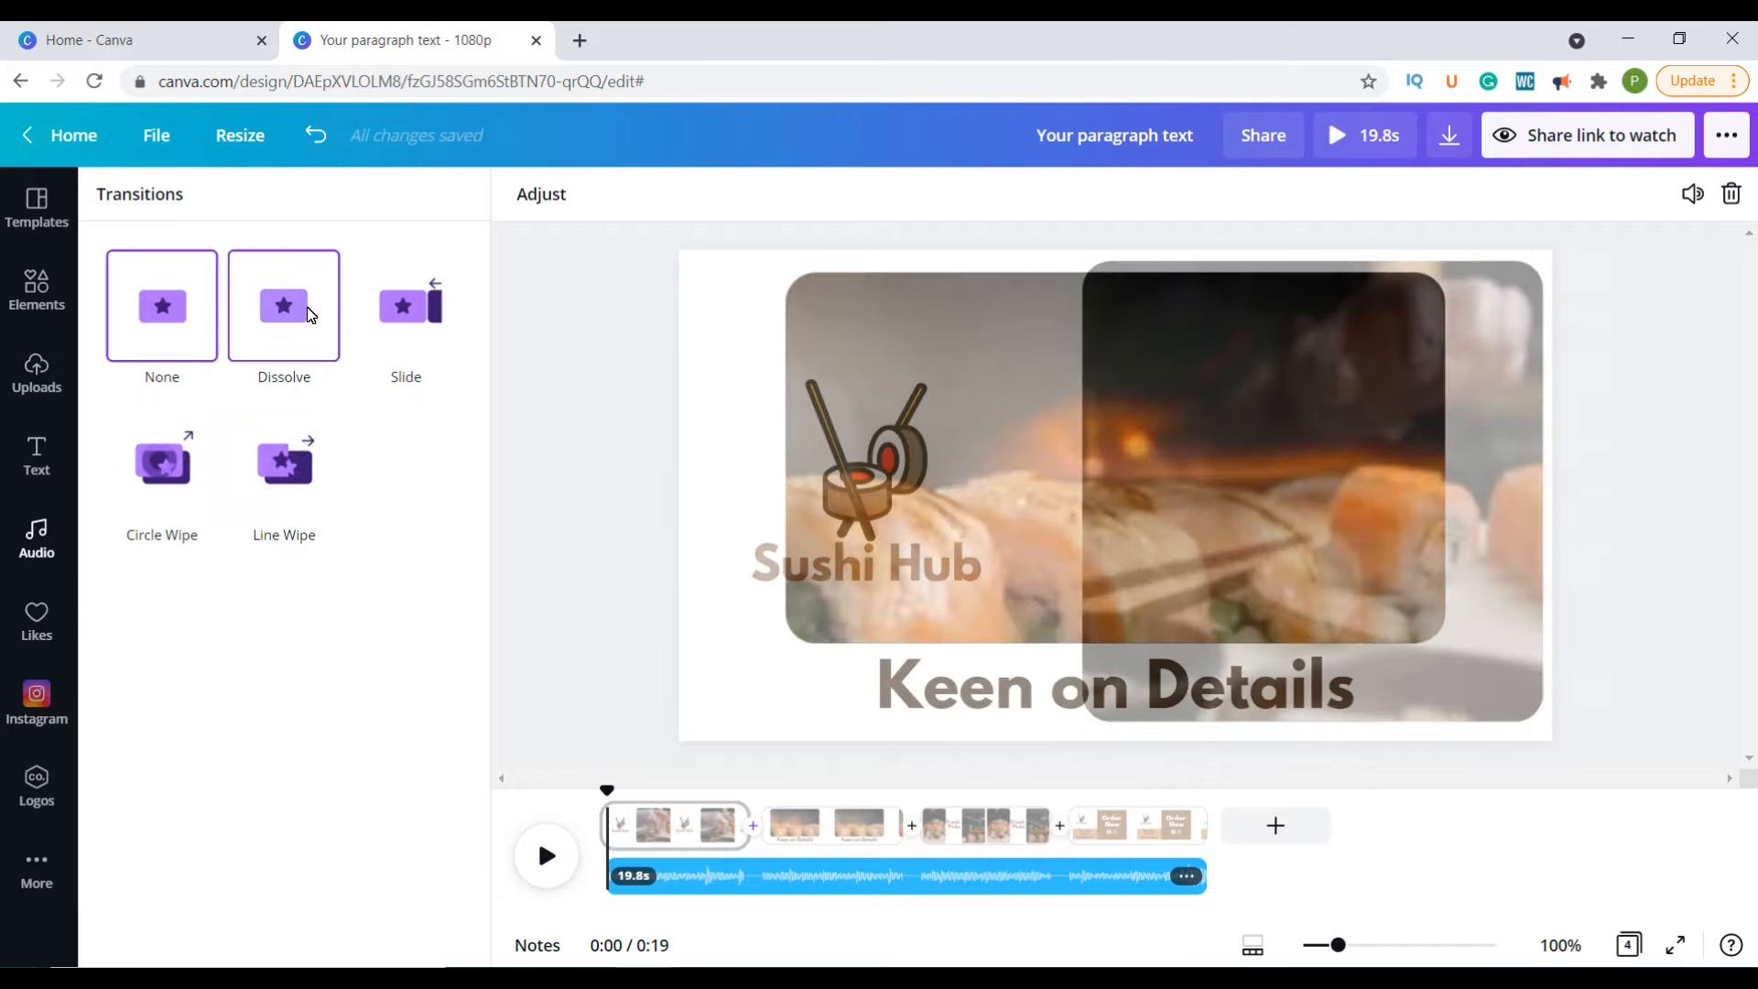
left_click(284, 305)
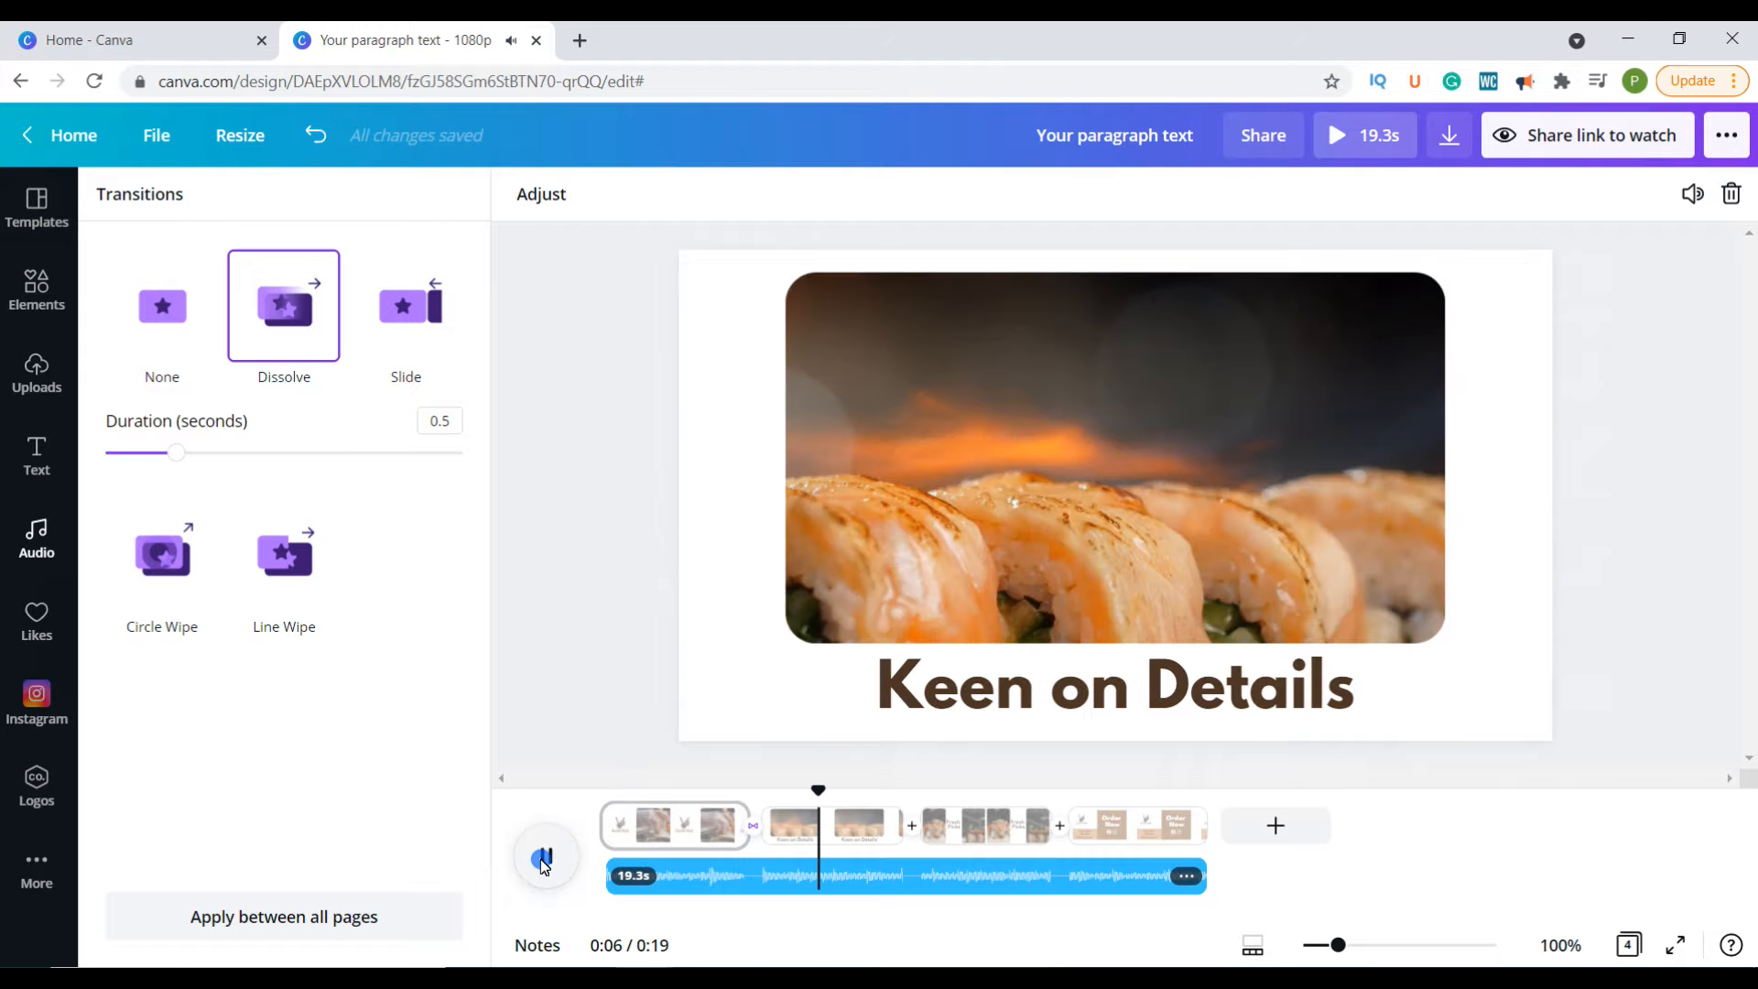
left_click(547, 856)
mouse_move(757, 837)
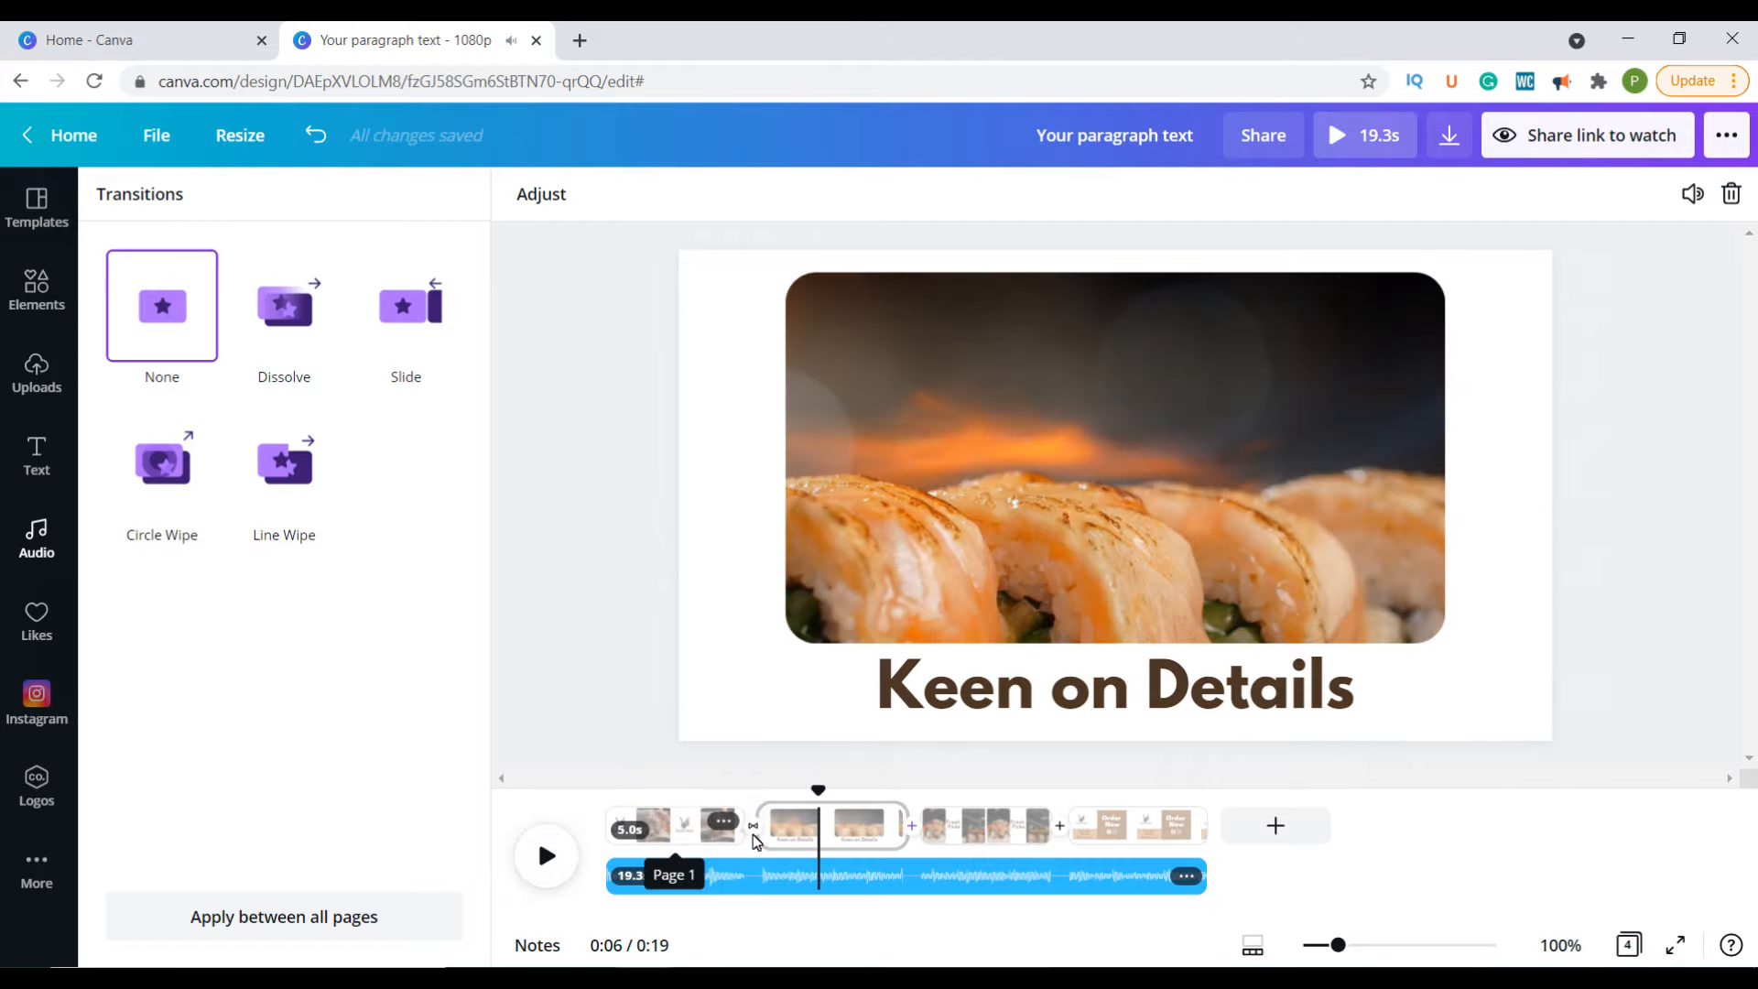
left_click(752, 835)
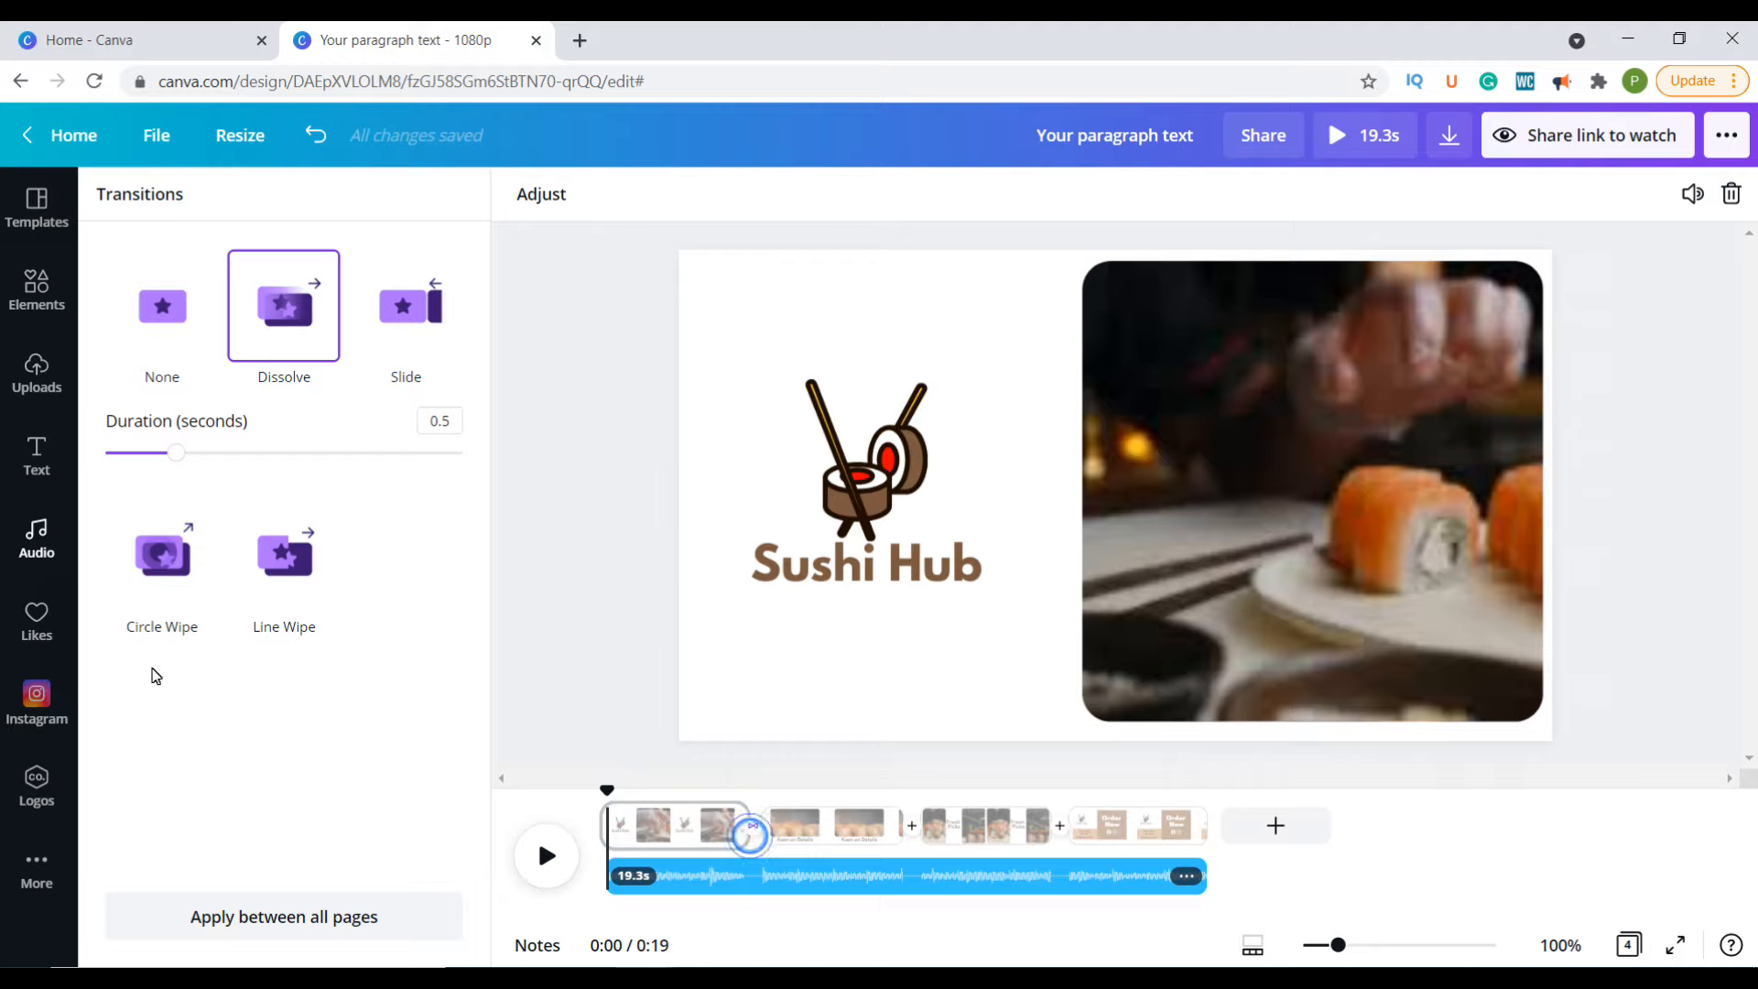
left_click_drag(175, 452, 248, 461)
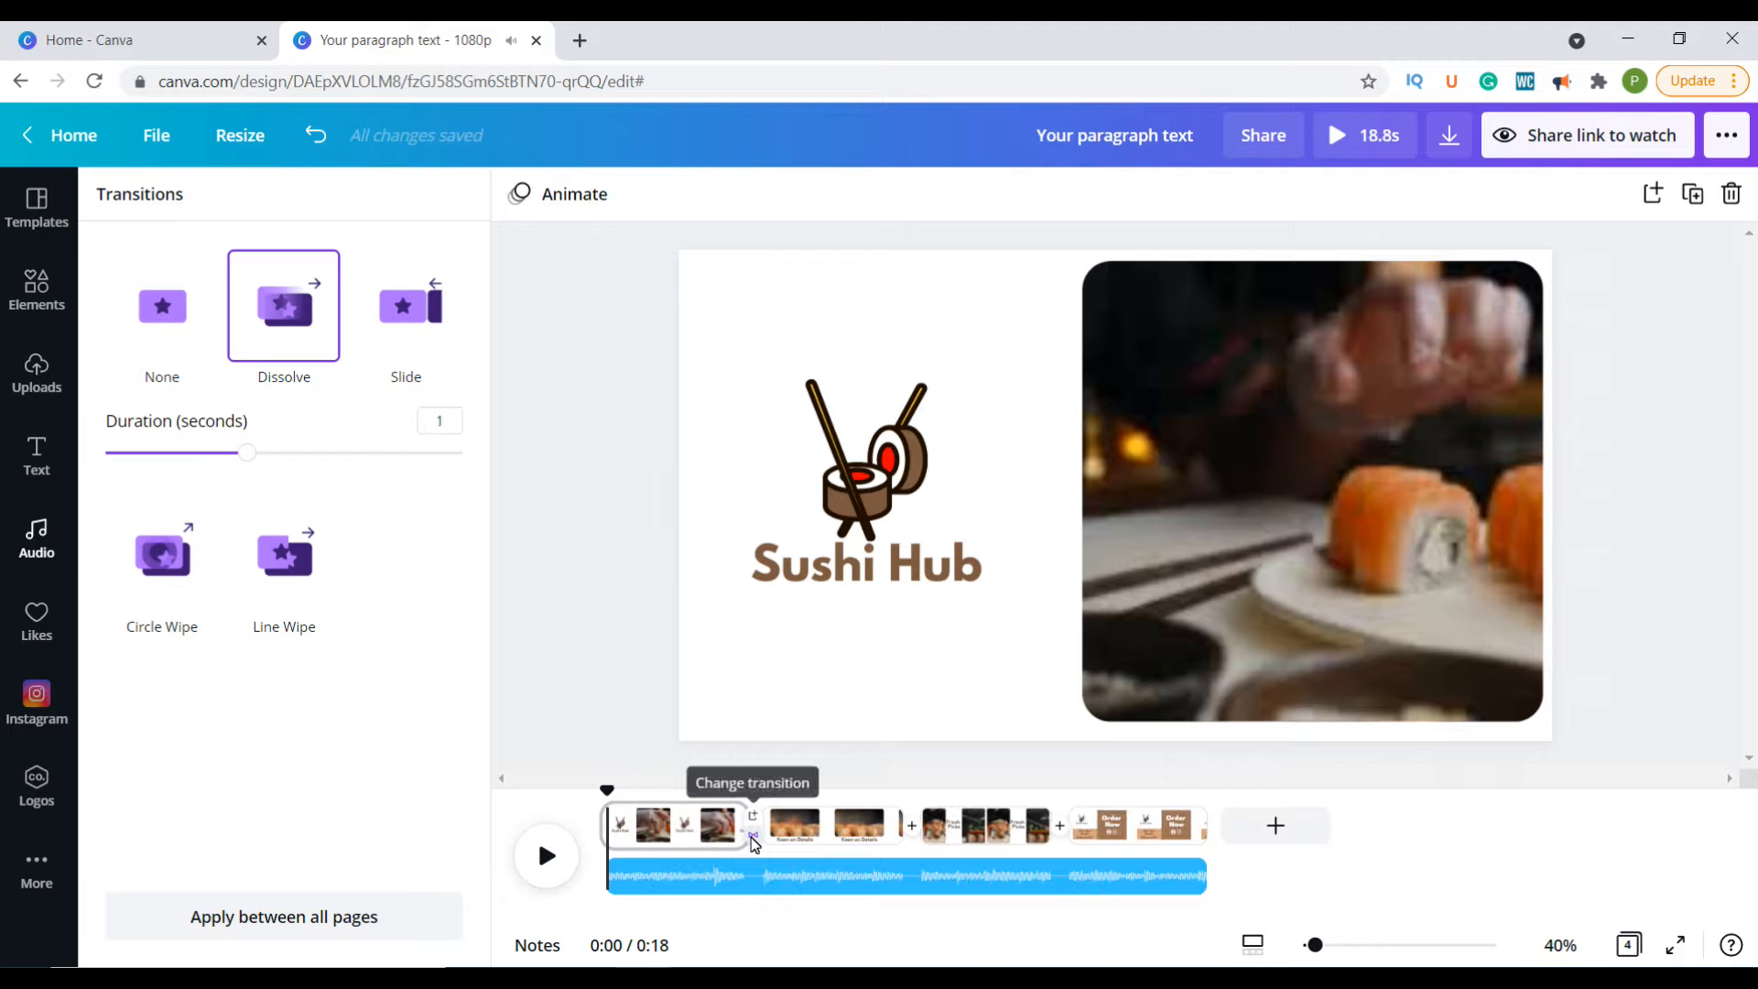
left_click_drag(250, 458, 220, 453)
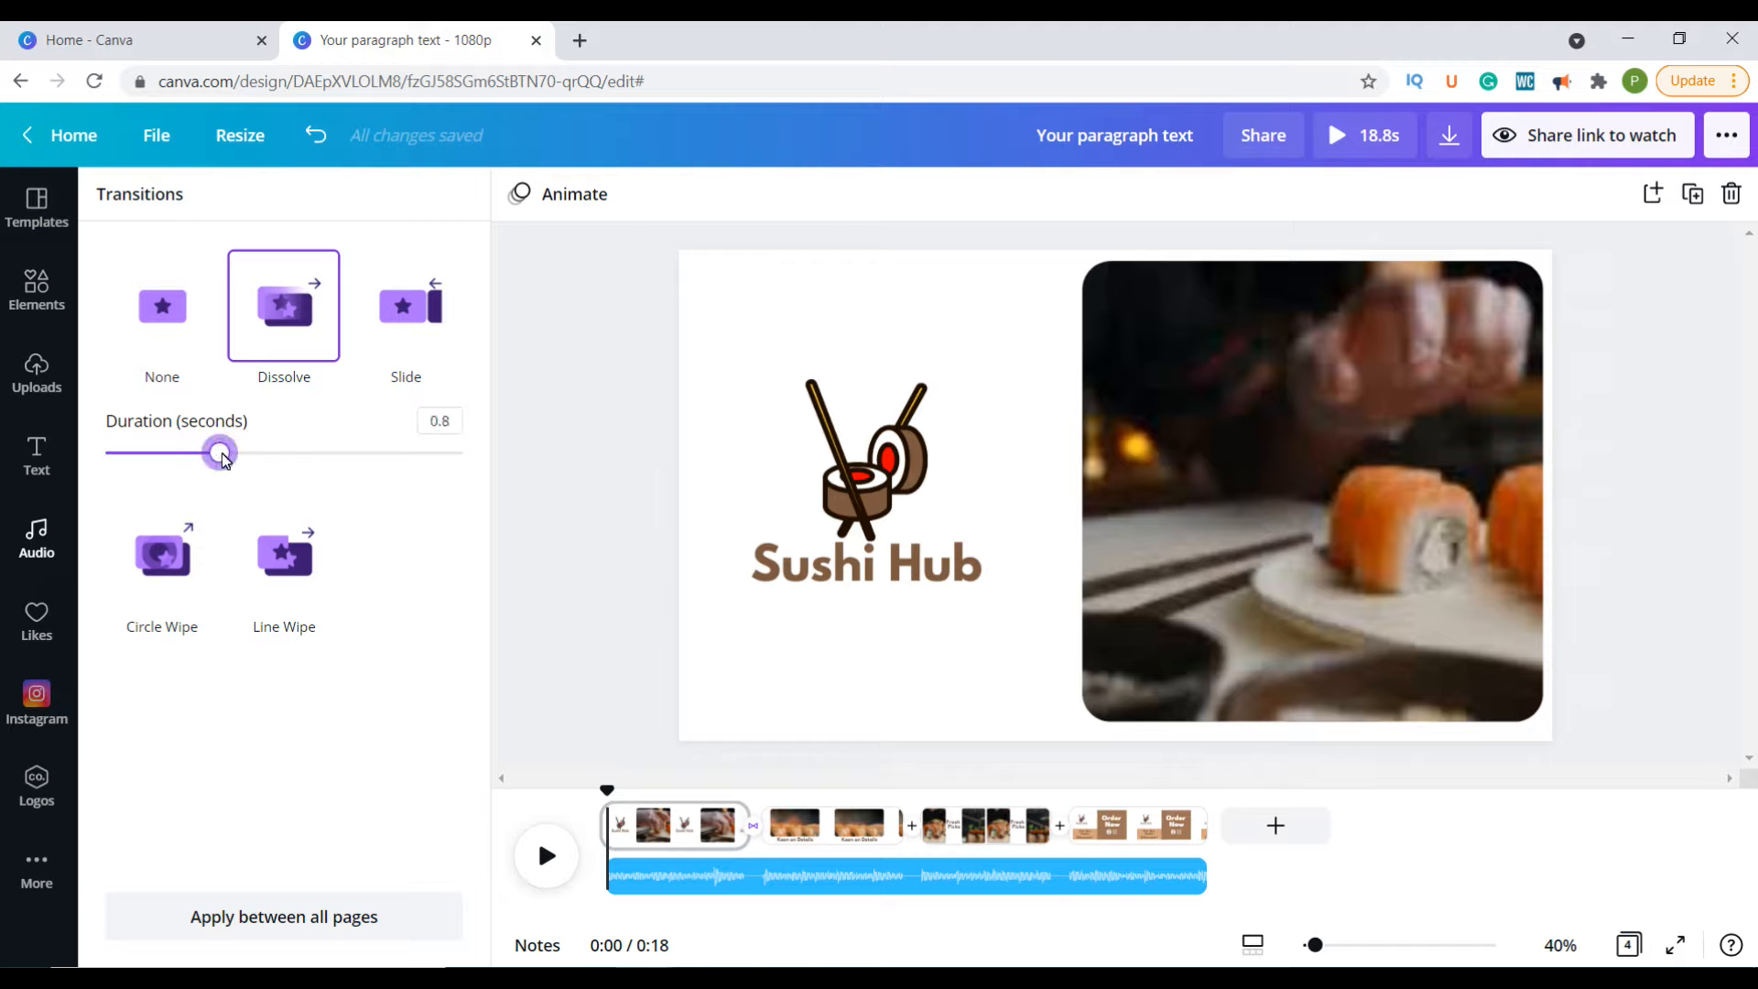
Step: Add a 0.8-second Slide transition between the second and third pages and try its different directions
left_click(914, 833)
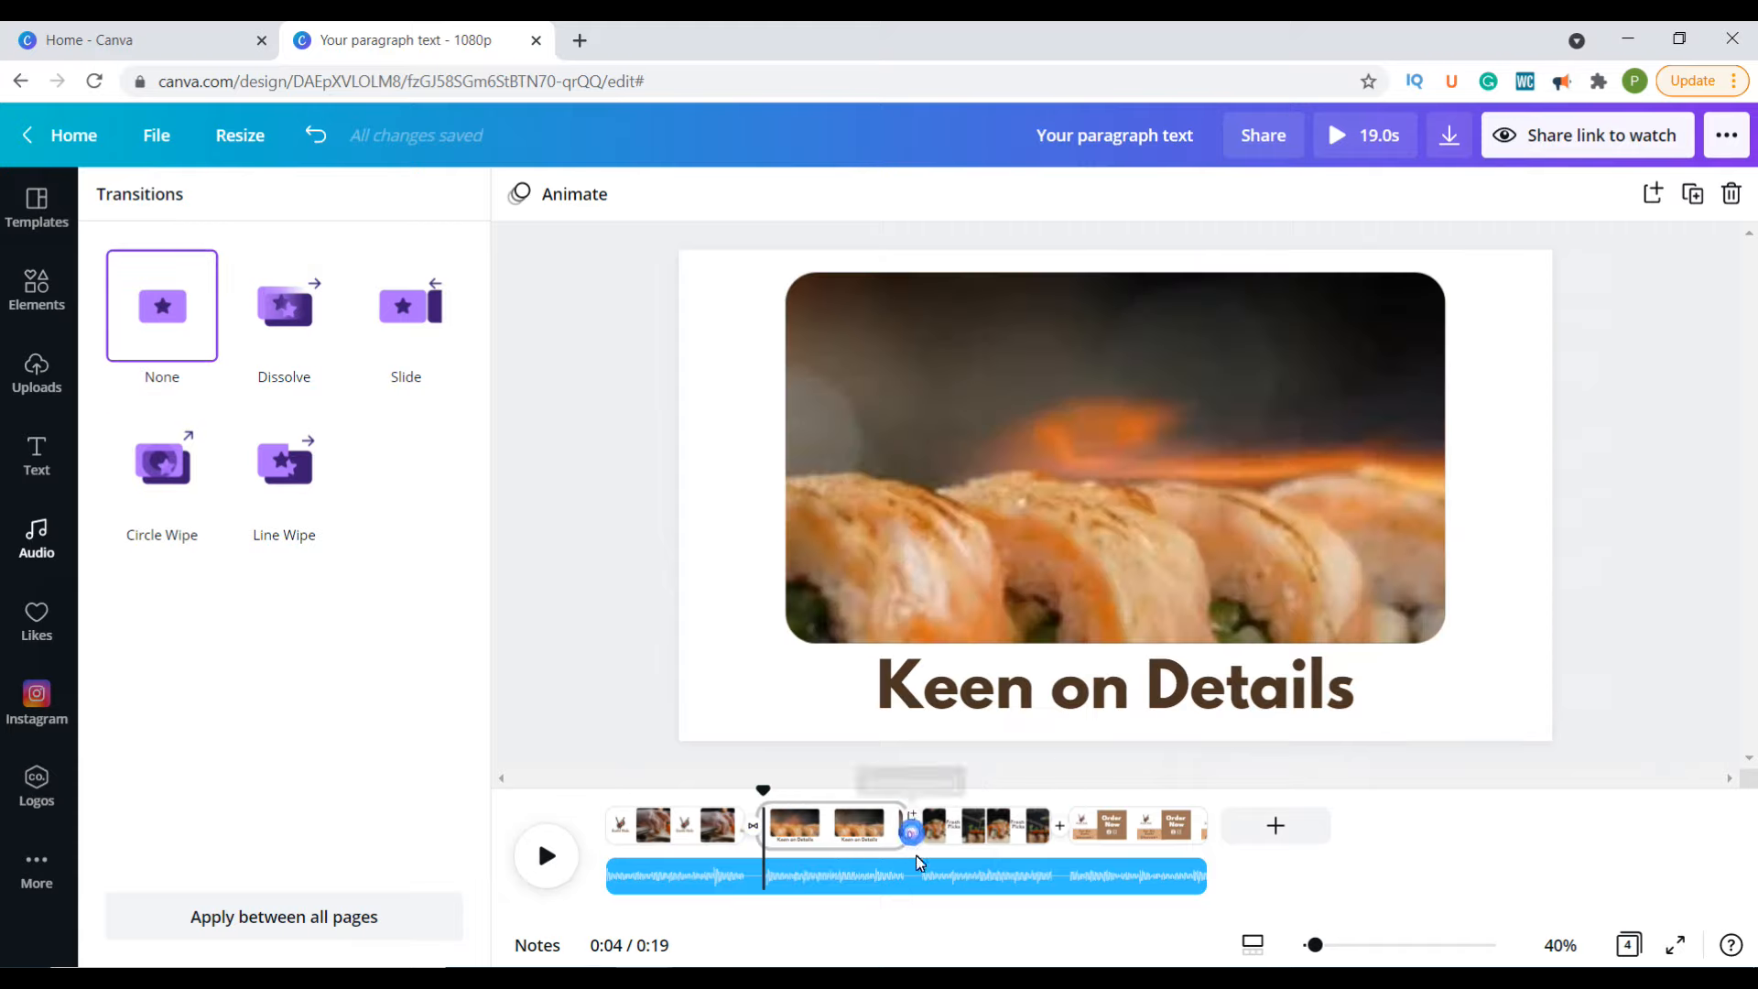
left_click(413, 311)
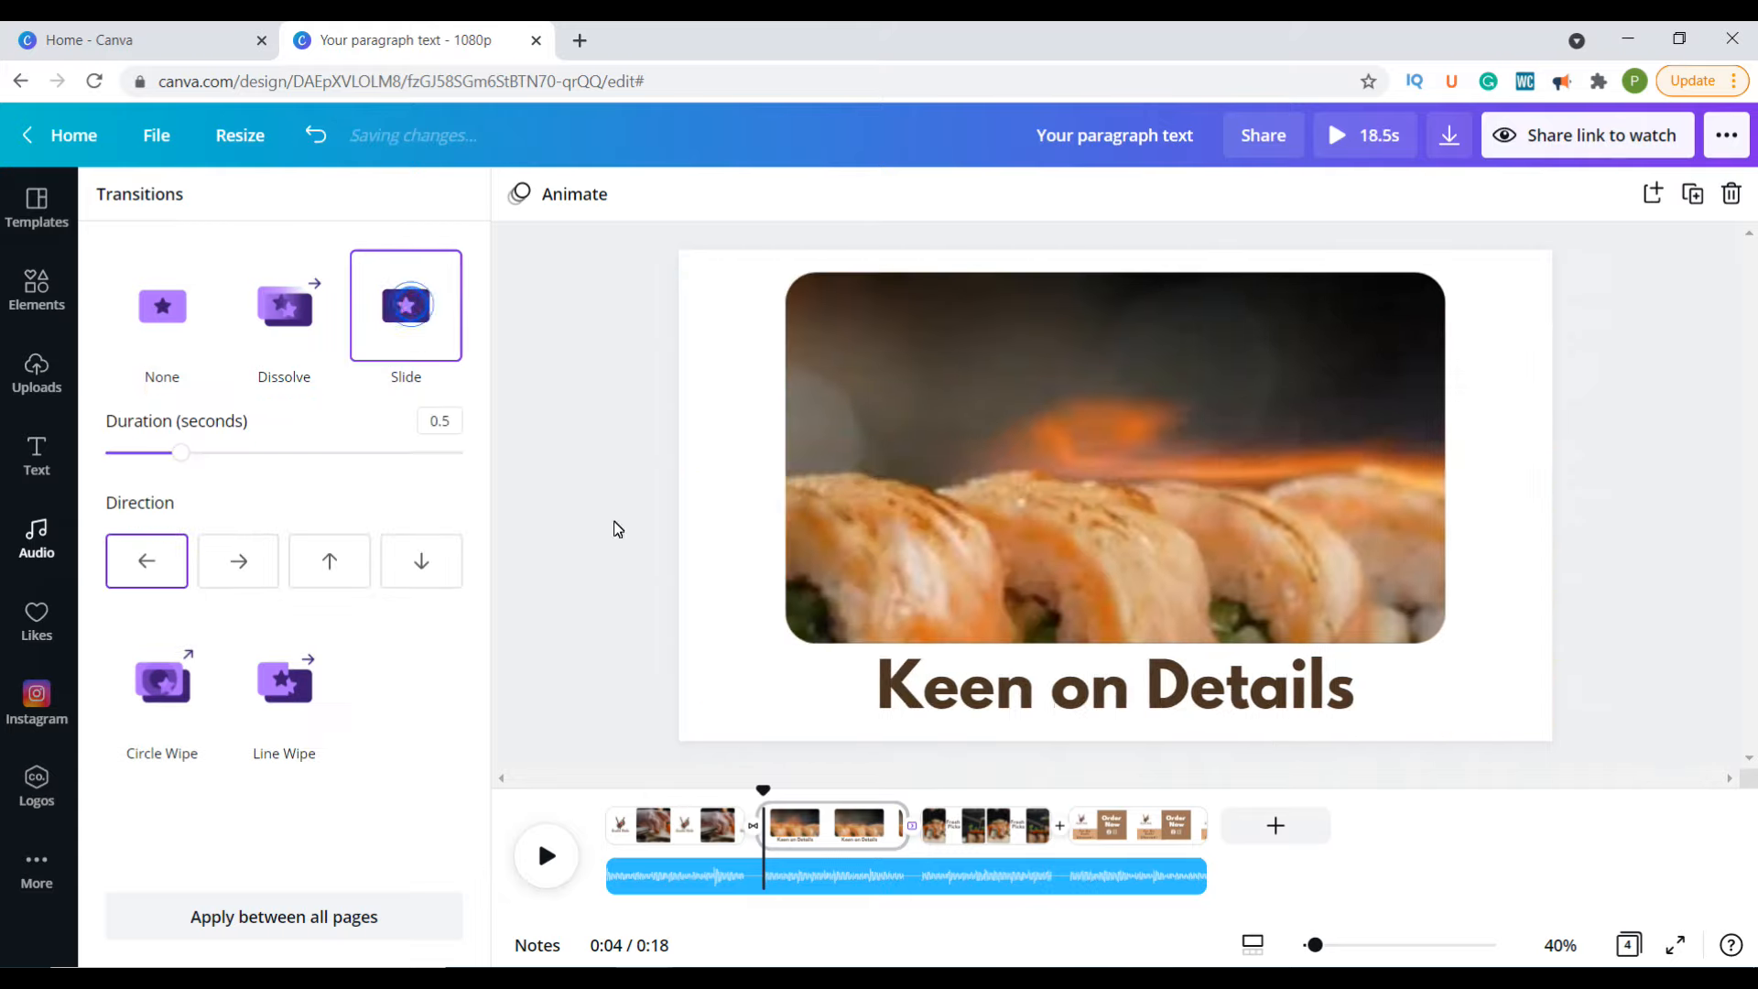
left_click_drag(181, 459, 226, 462)
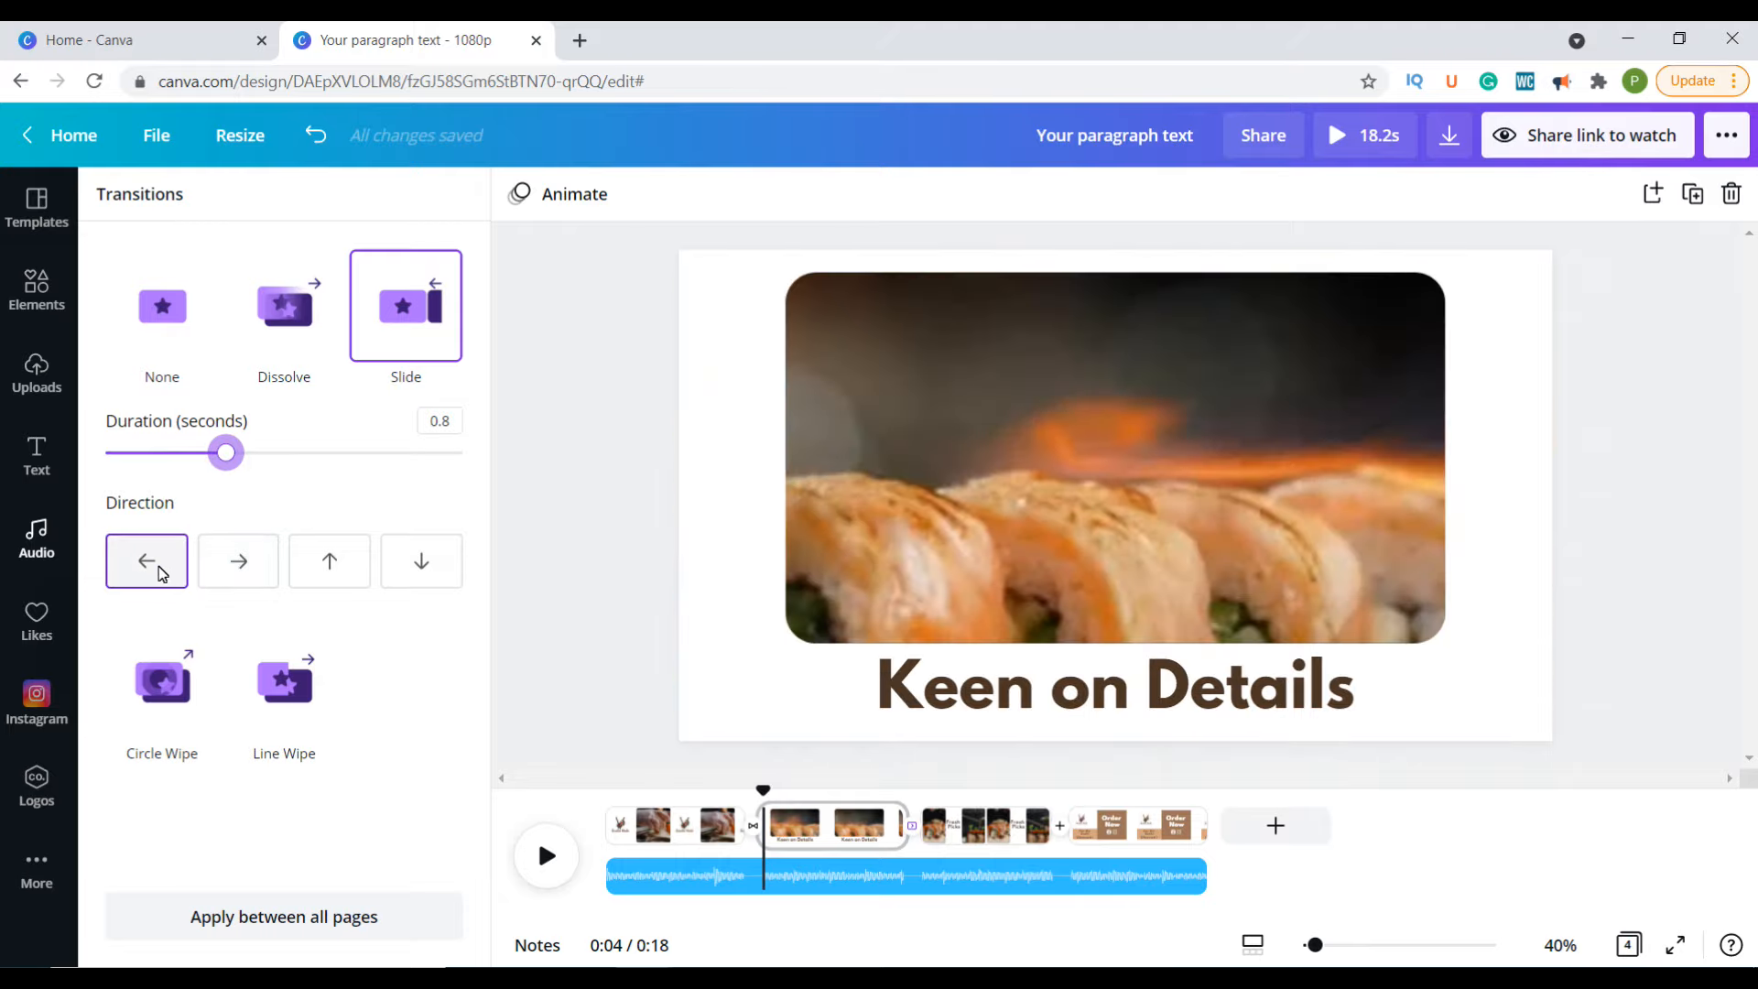
left_click(238, 563)
left_click(350, 570)
left_click(421, 573)
left_click(147, 561)
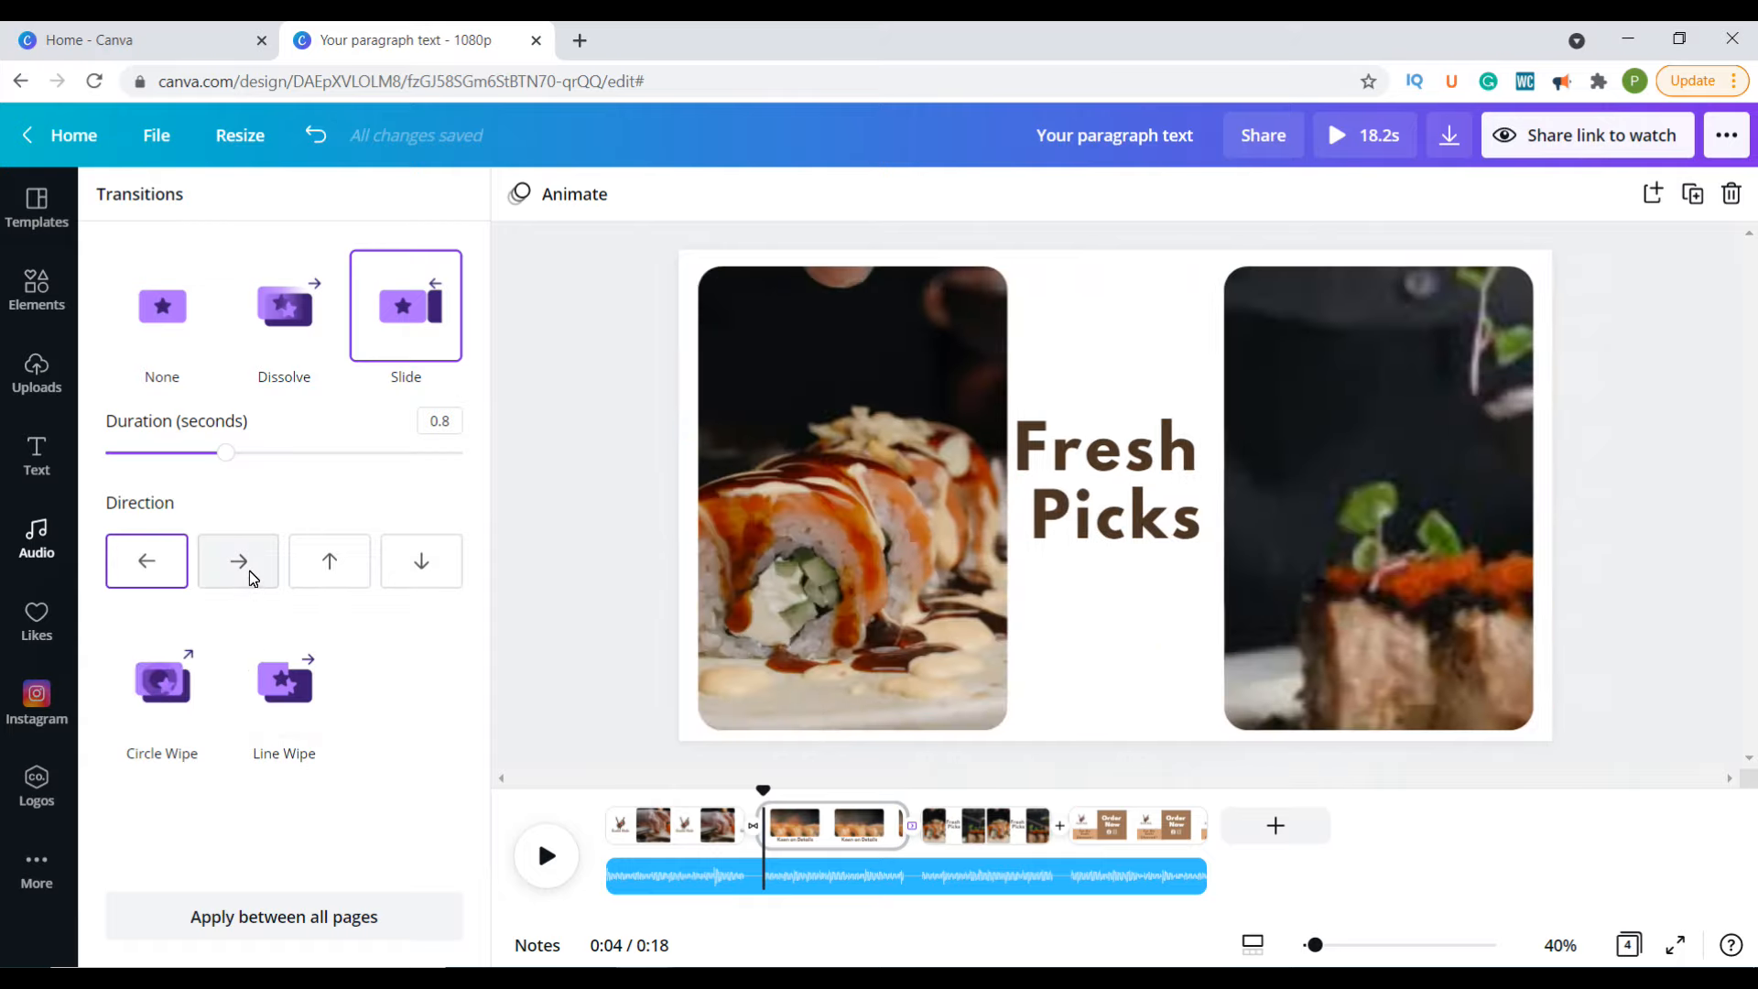
left_click(250, 574)
Step: Add a Line Wipe transition between the third and fourth pages
left_click(316, 472)
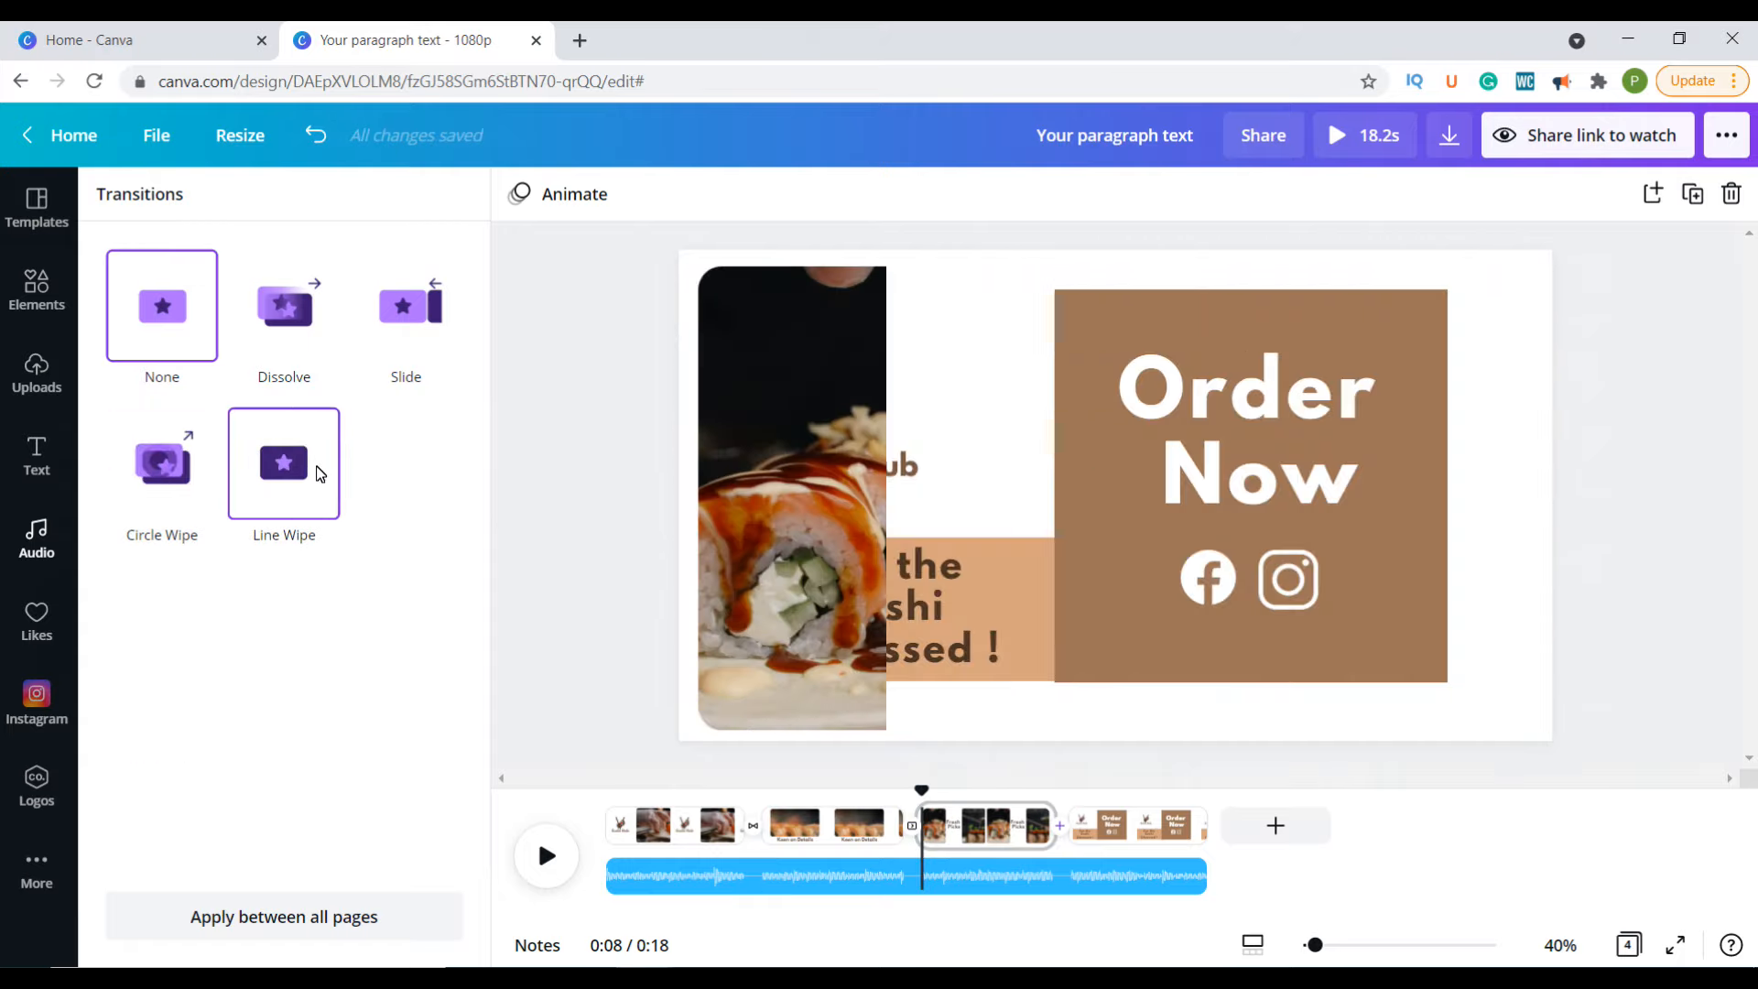
left_click(314, 476)
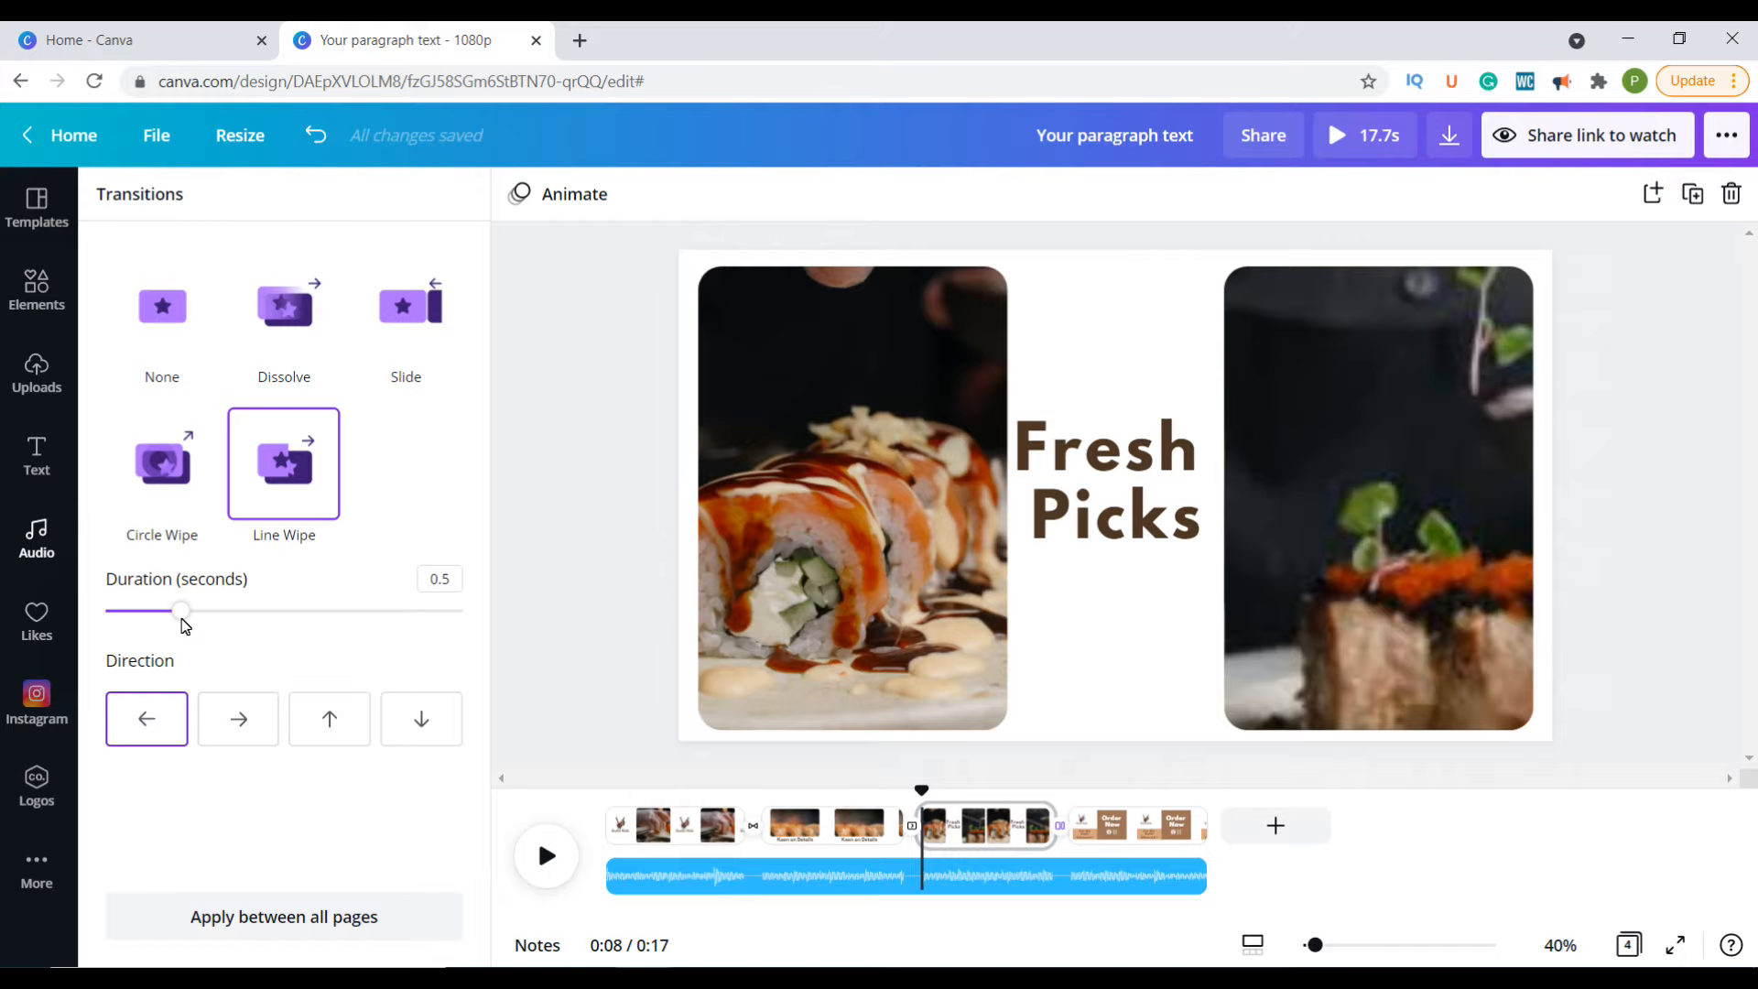
left_click(1140, 827)
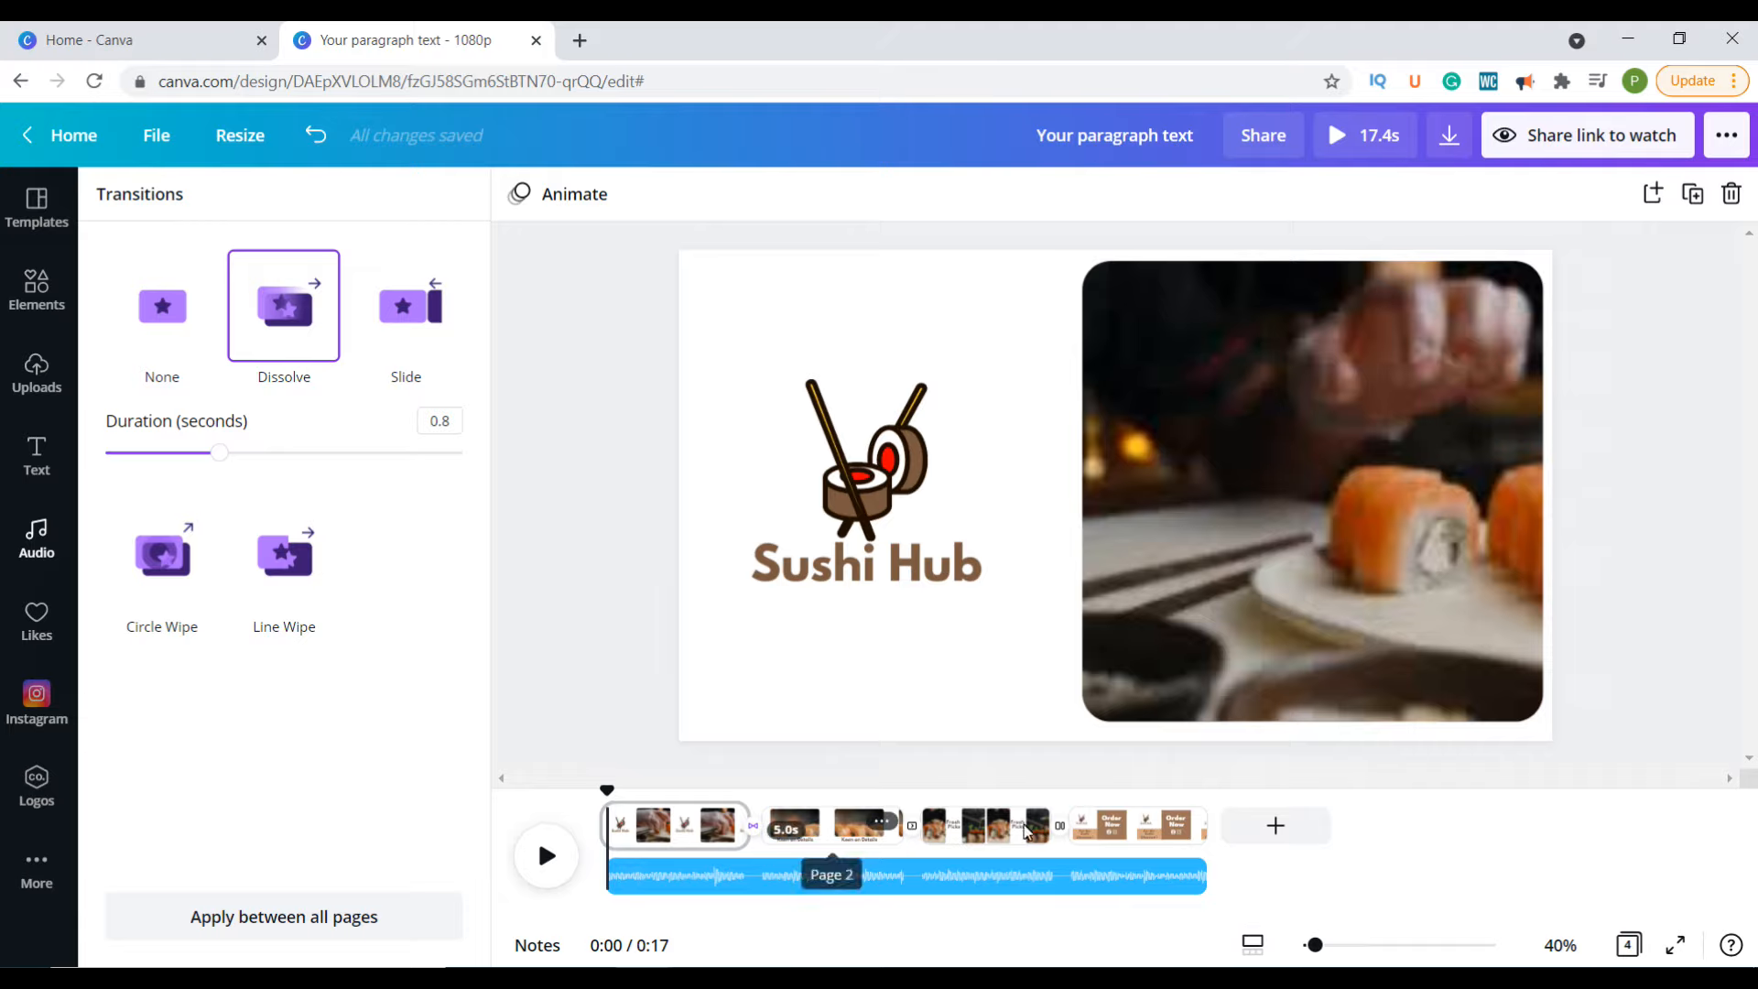
Step: Shorten the "Found" track to 12.8 seconds and add "English Breakfast" so it plays from the track's end to the video's end
left_click(1195, 889)
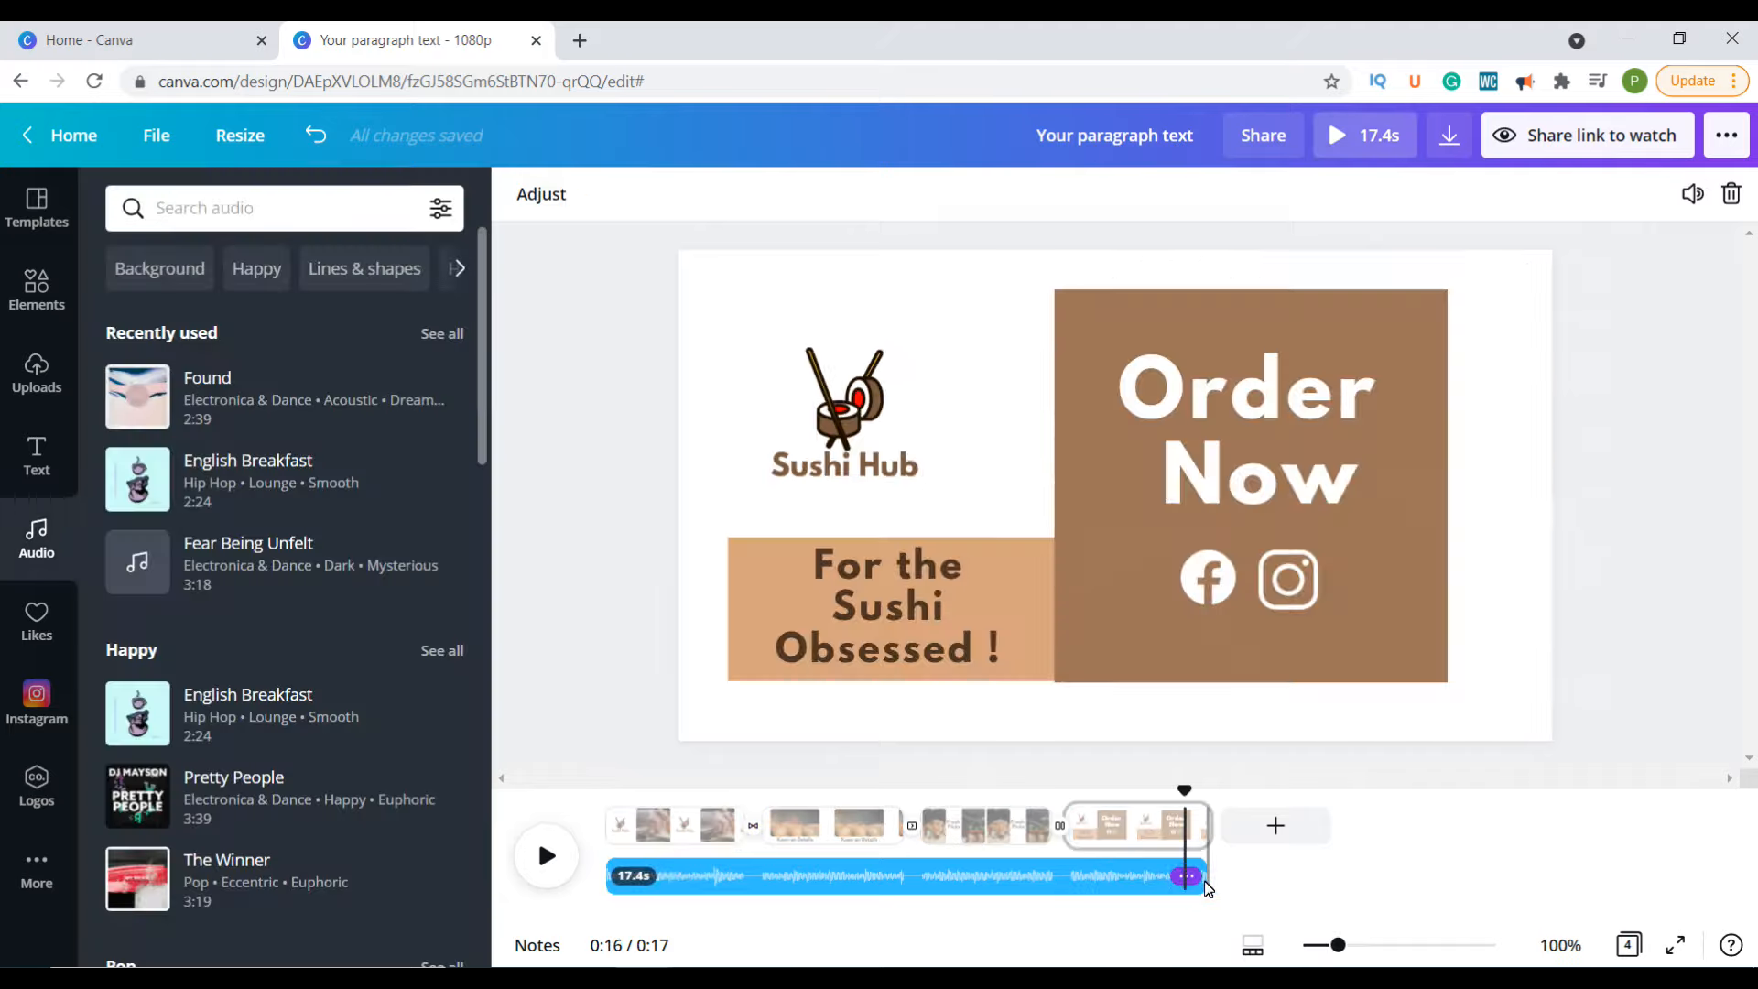
left_click_drag(1137, 879, 1079, 882)
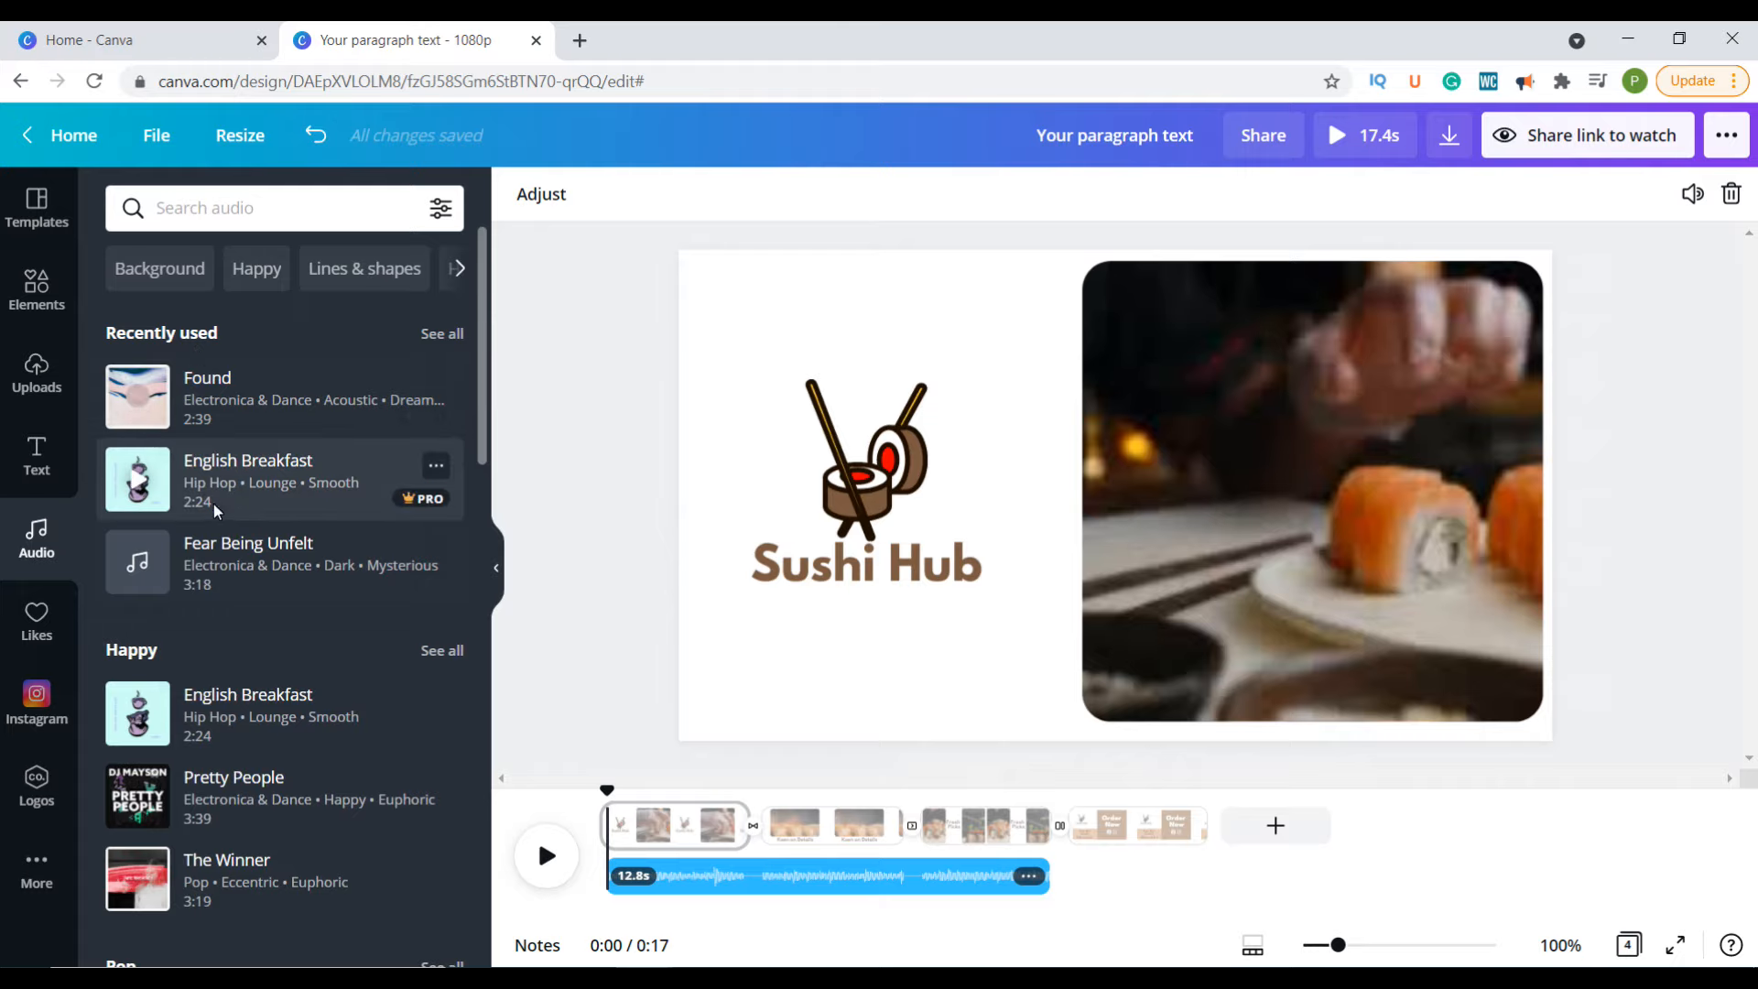
left_click(207, 470)
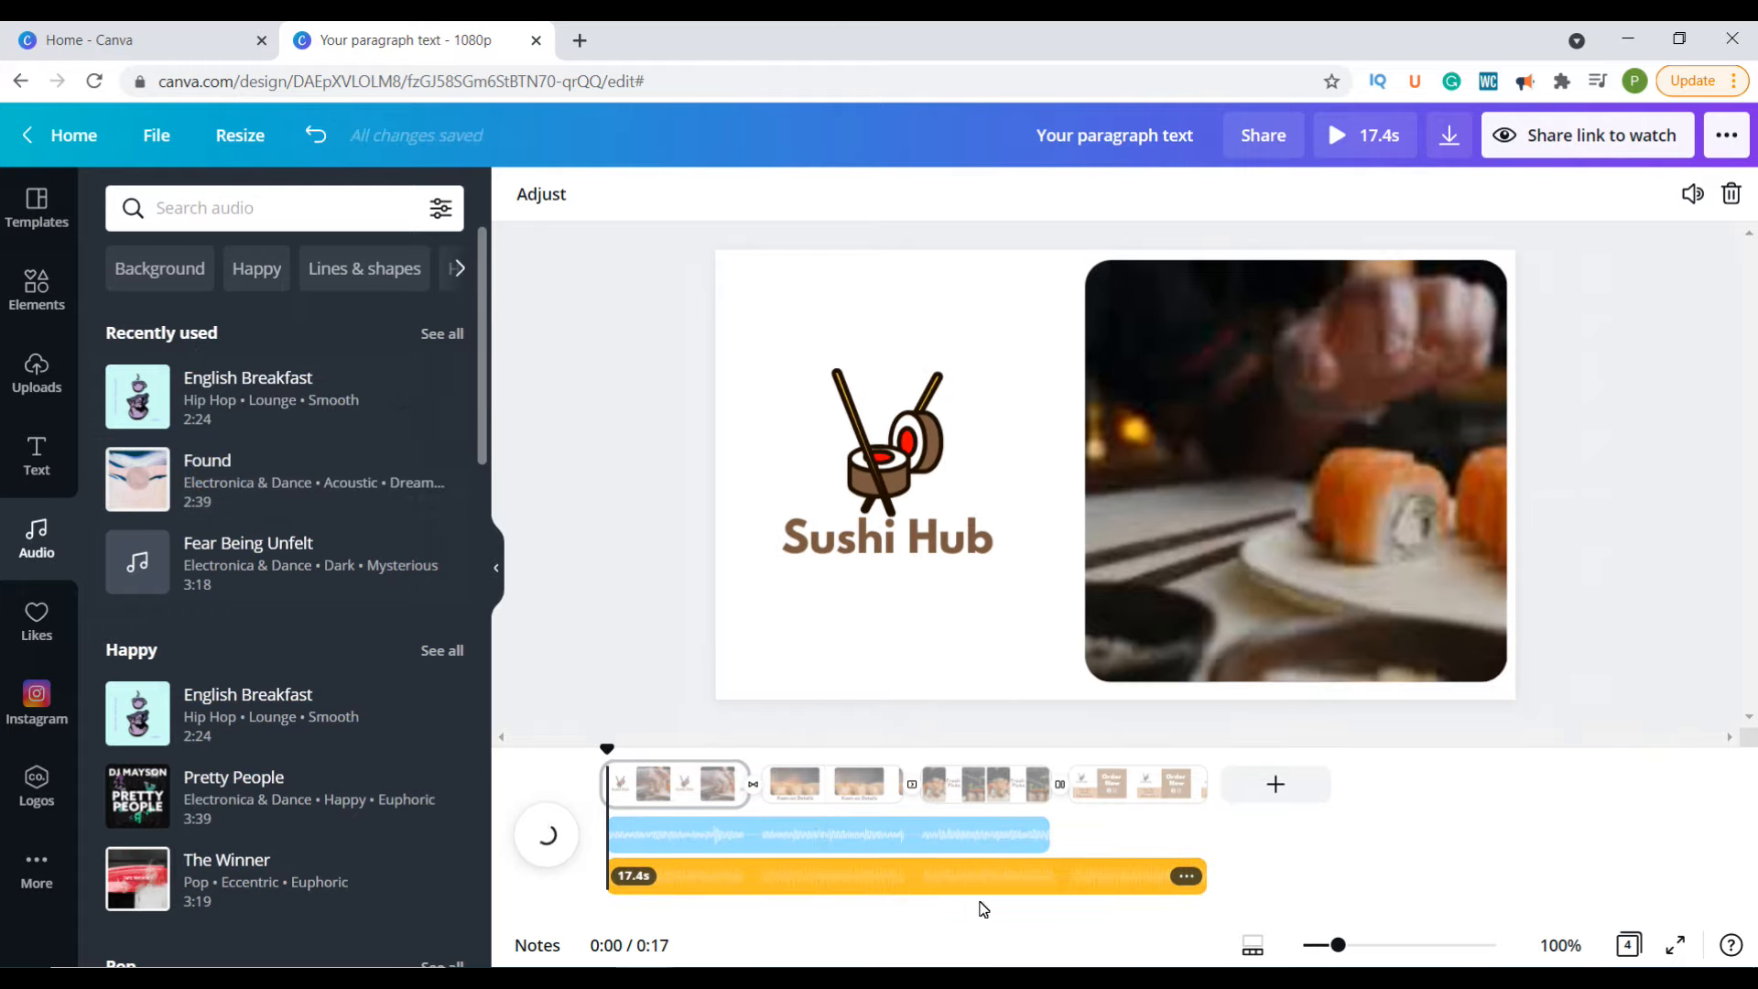
left_click_drag(608, 882, 1054, 893)
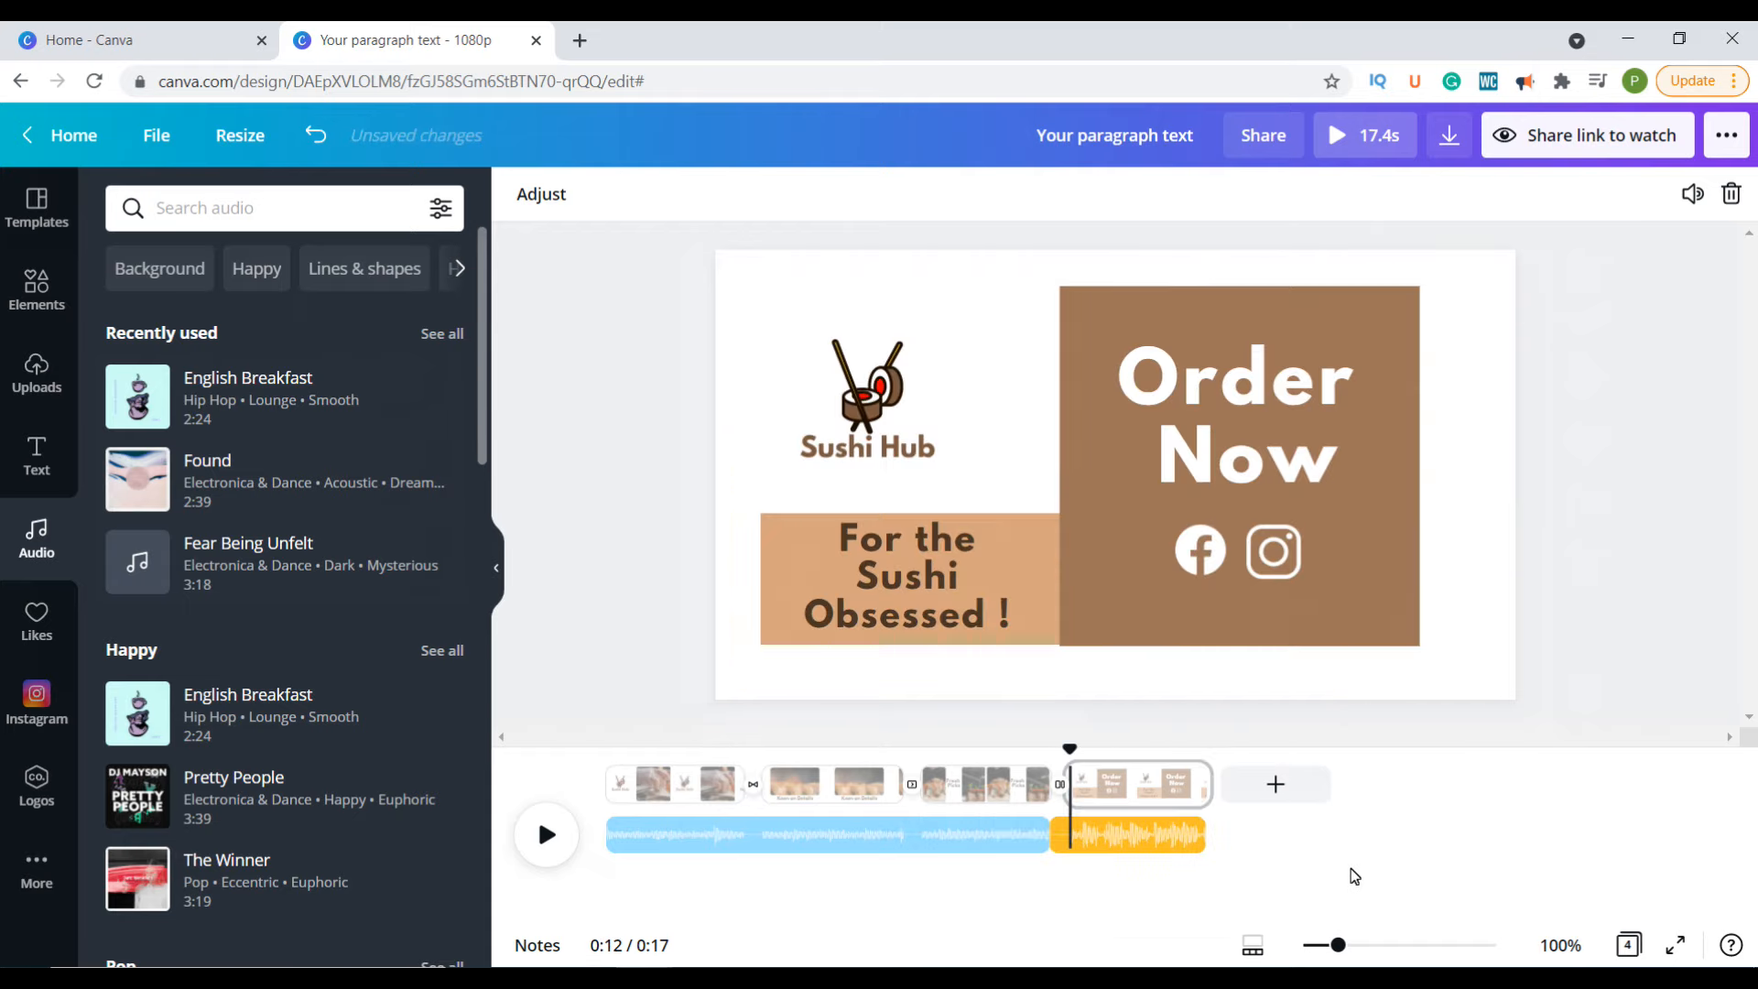
left_click(996, 827)
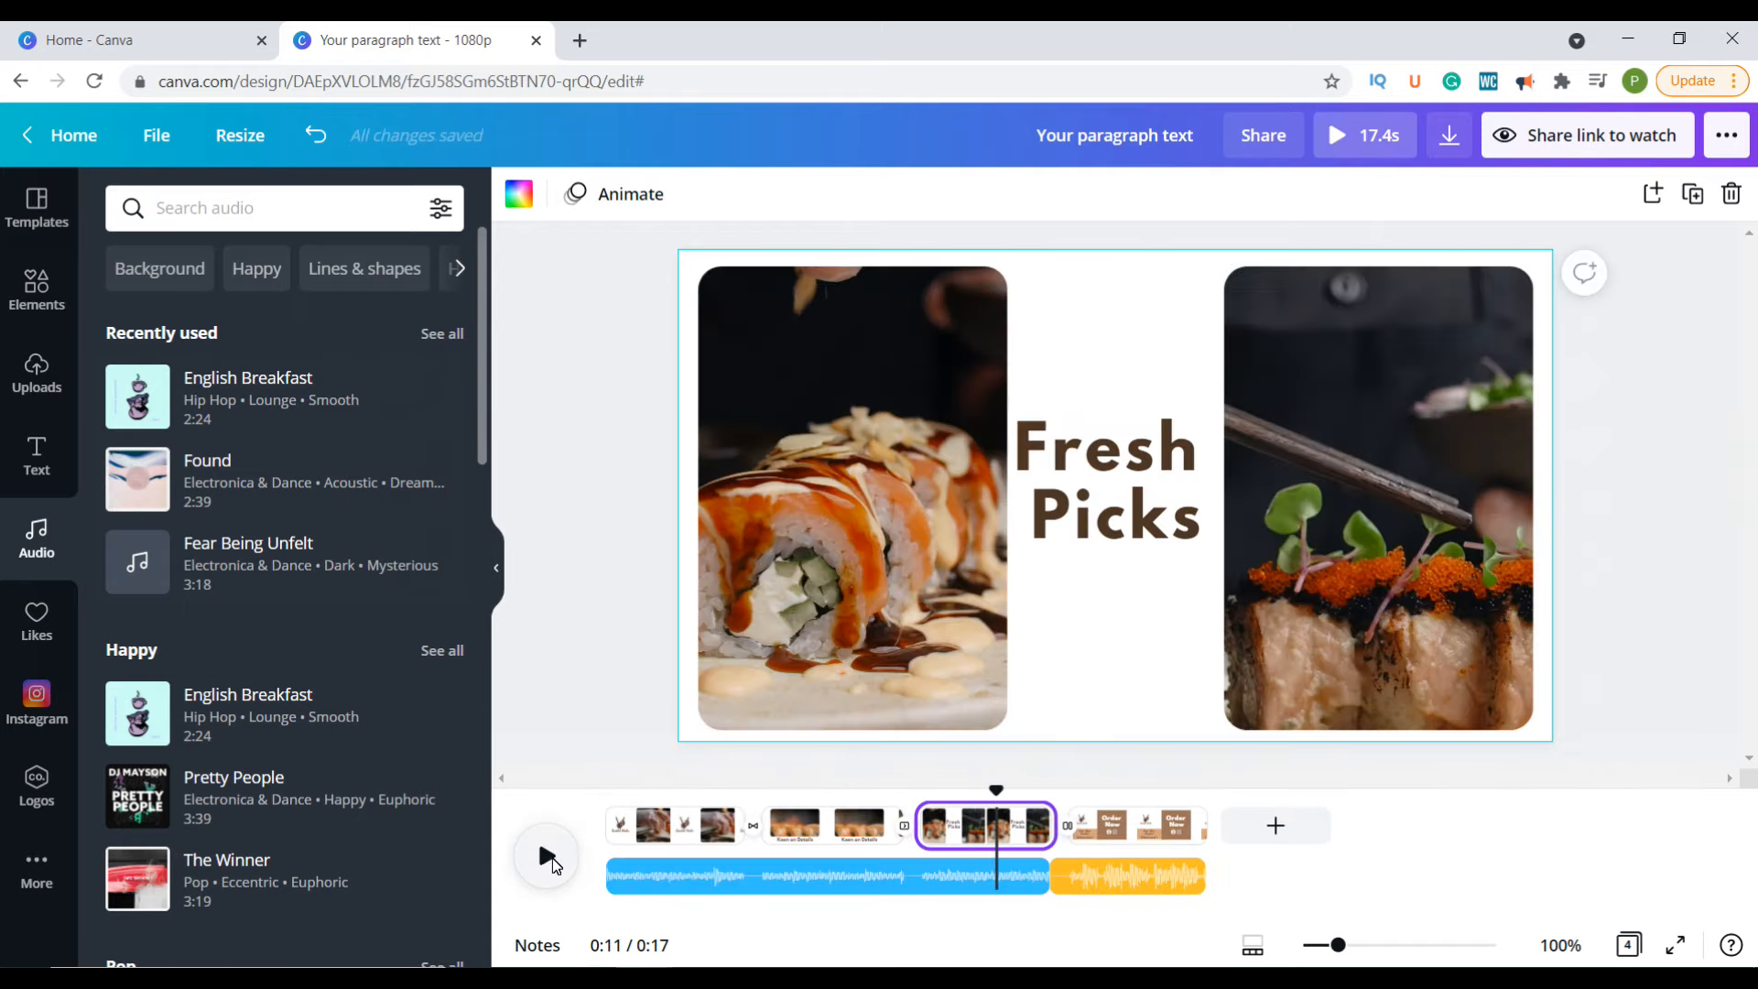
Step: Delete the "English Breakfast" clip and extend the "Found" track to the end of the video at 17.4 seconds
right_click(1206, 861)
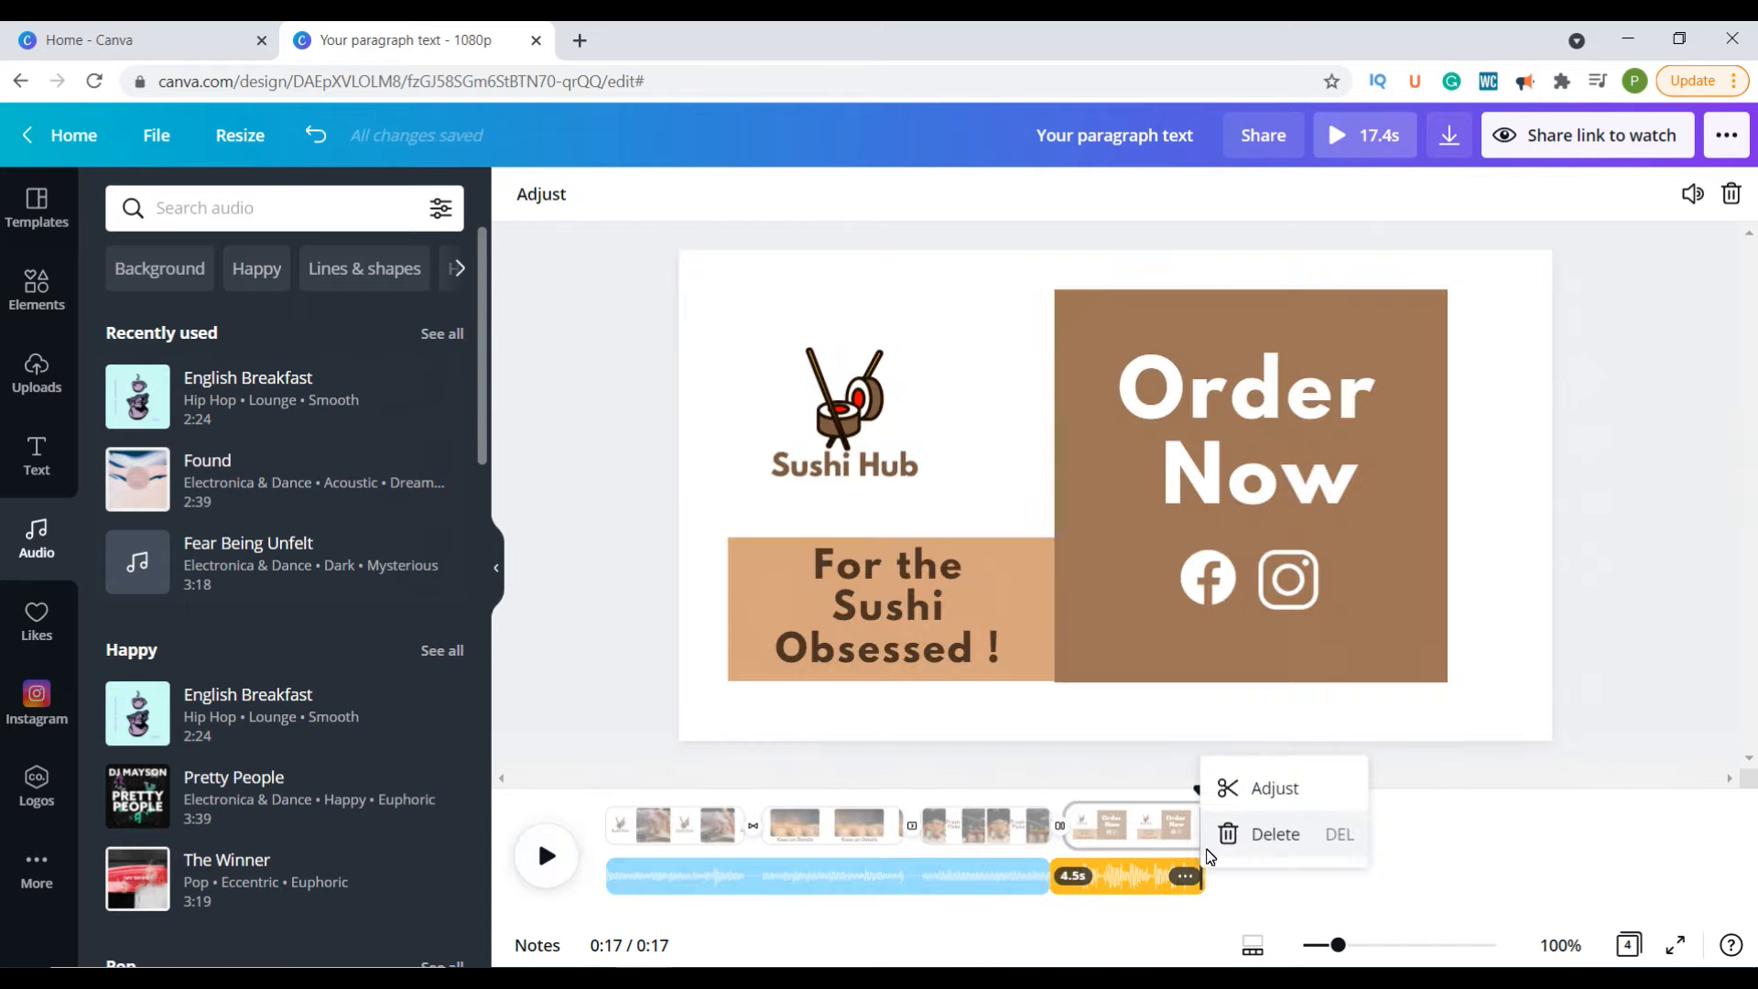
left_click(1258, 834)
left_click(1039, 878)
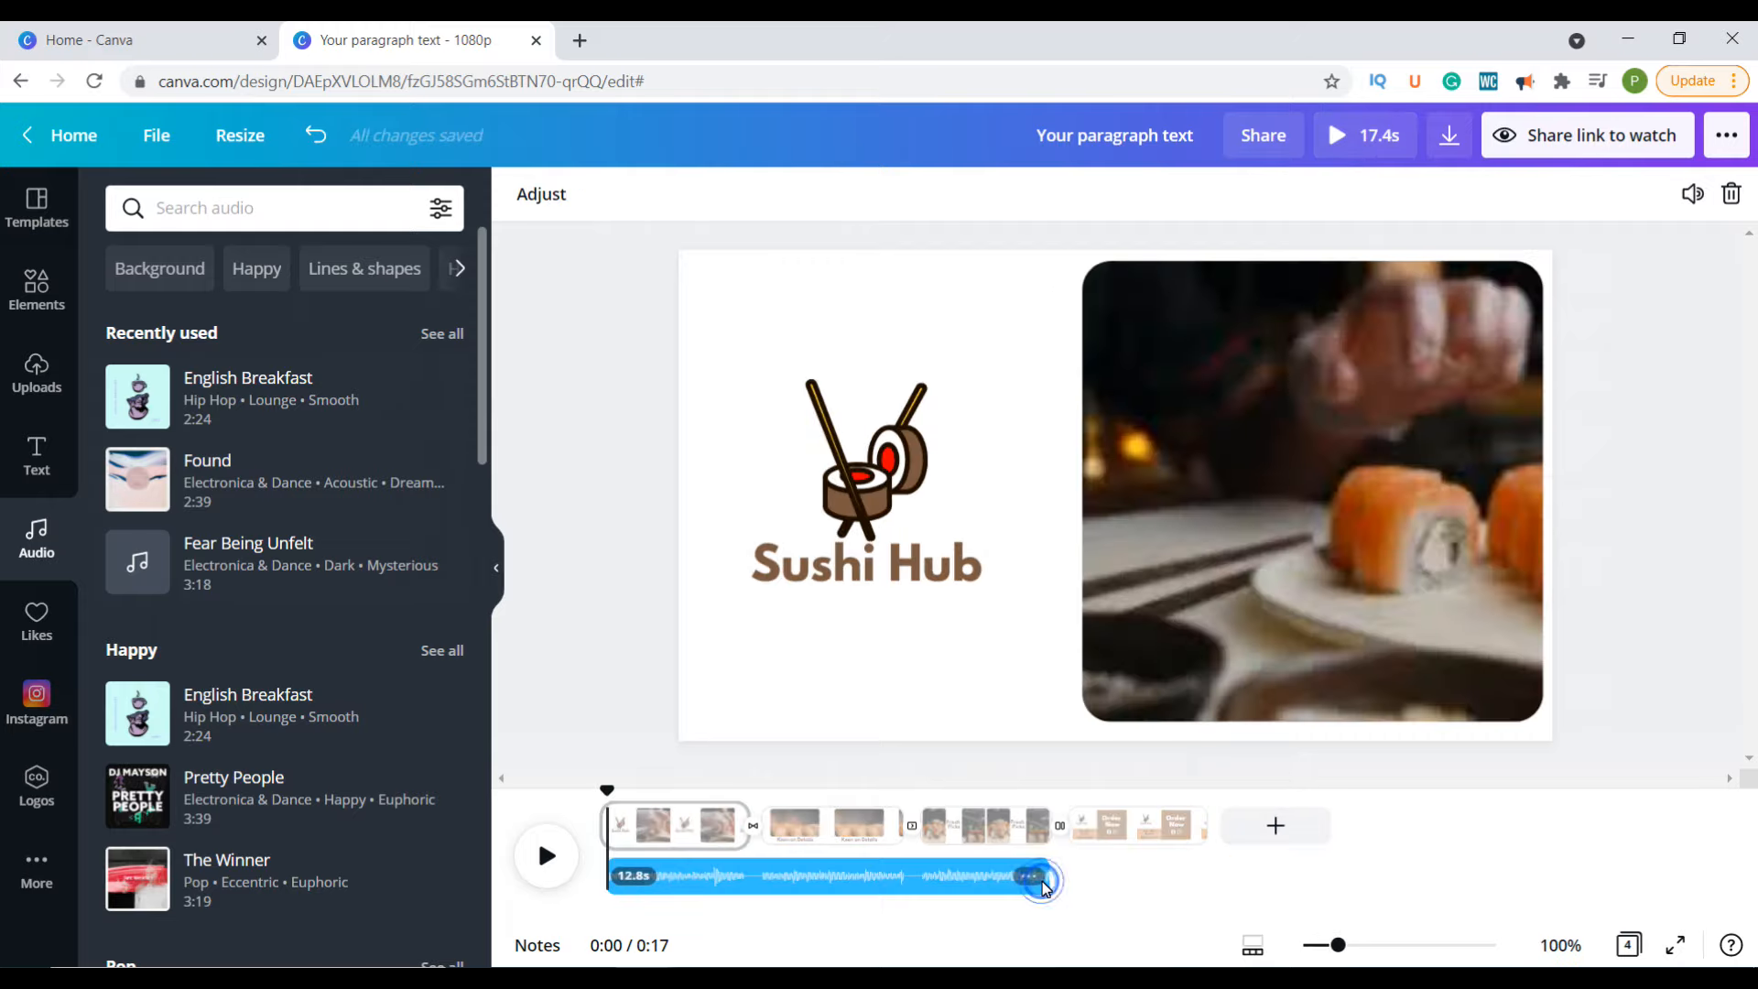
left_click_drag(1053, 880, 1112, 880)
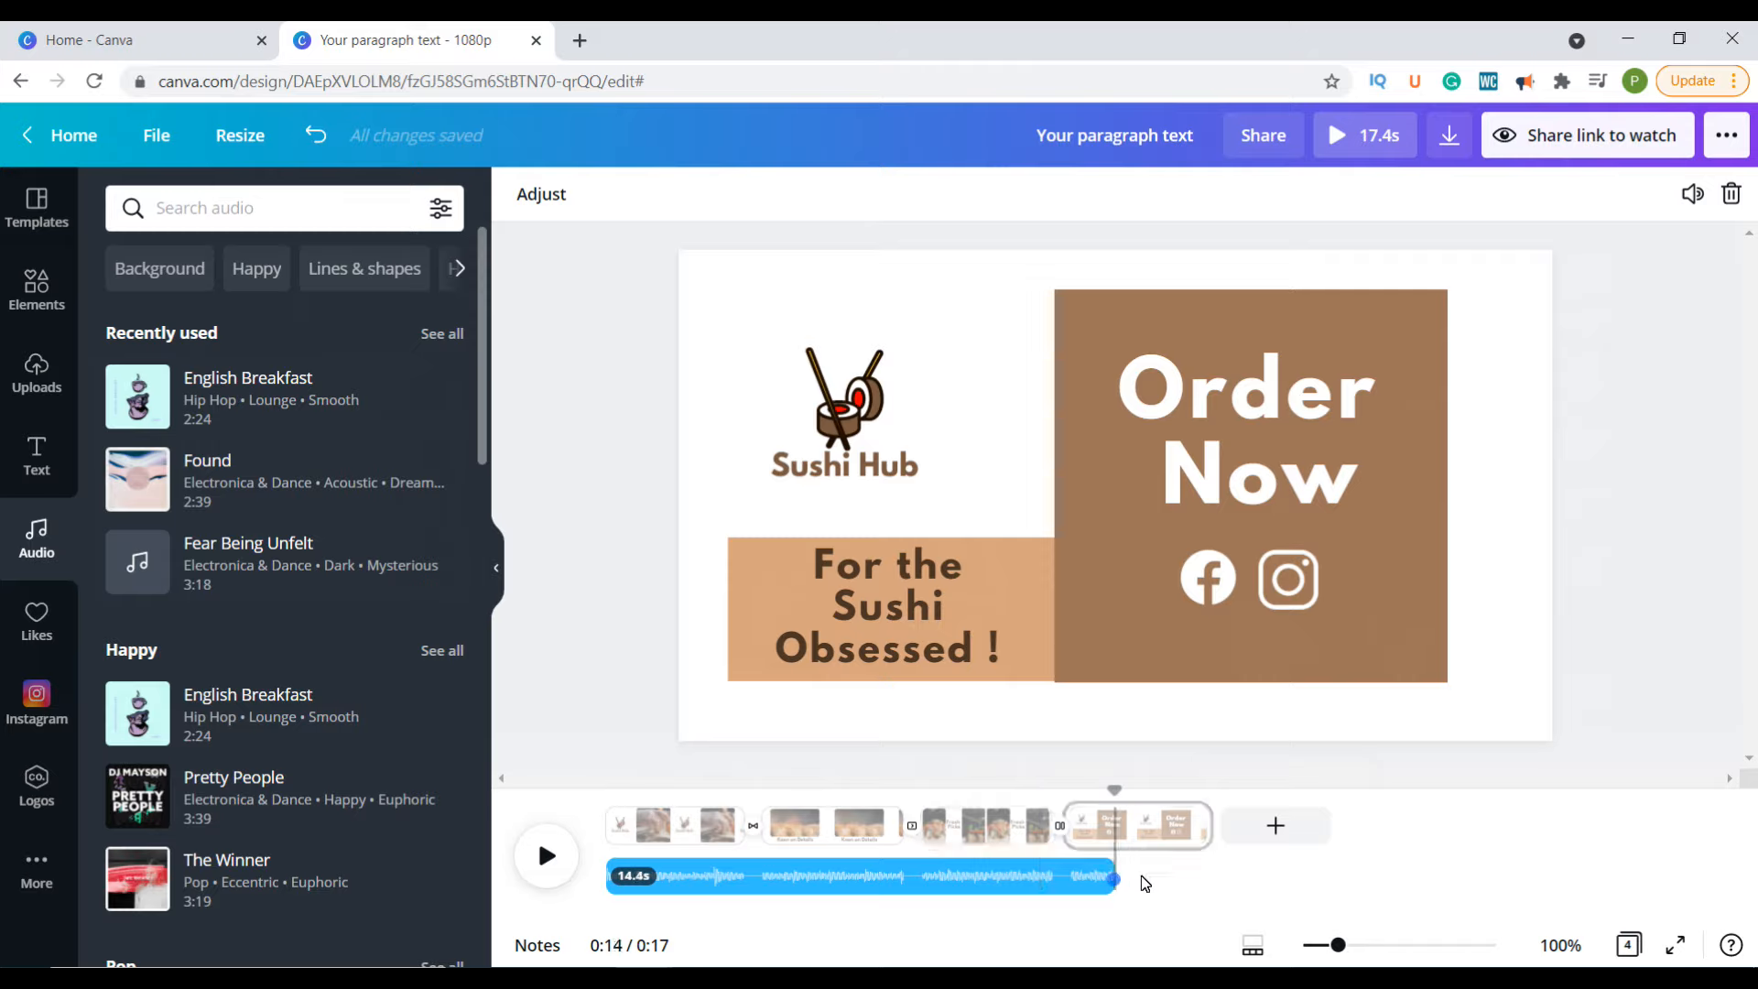
left_click_drag(1114, 880, 1207, 879)
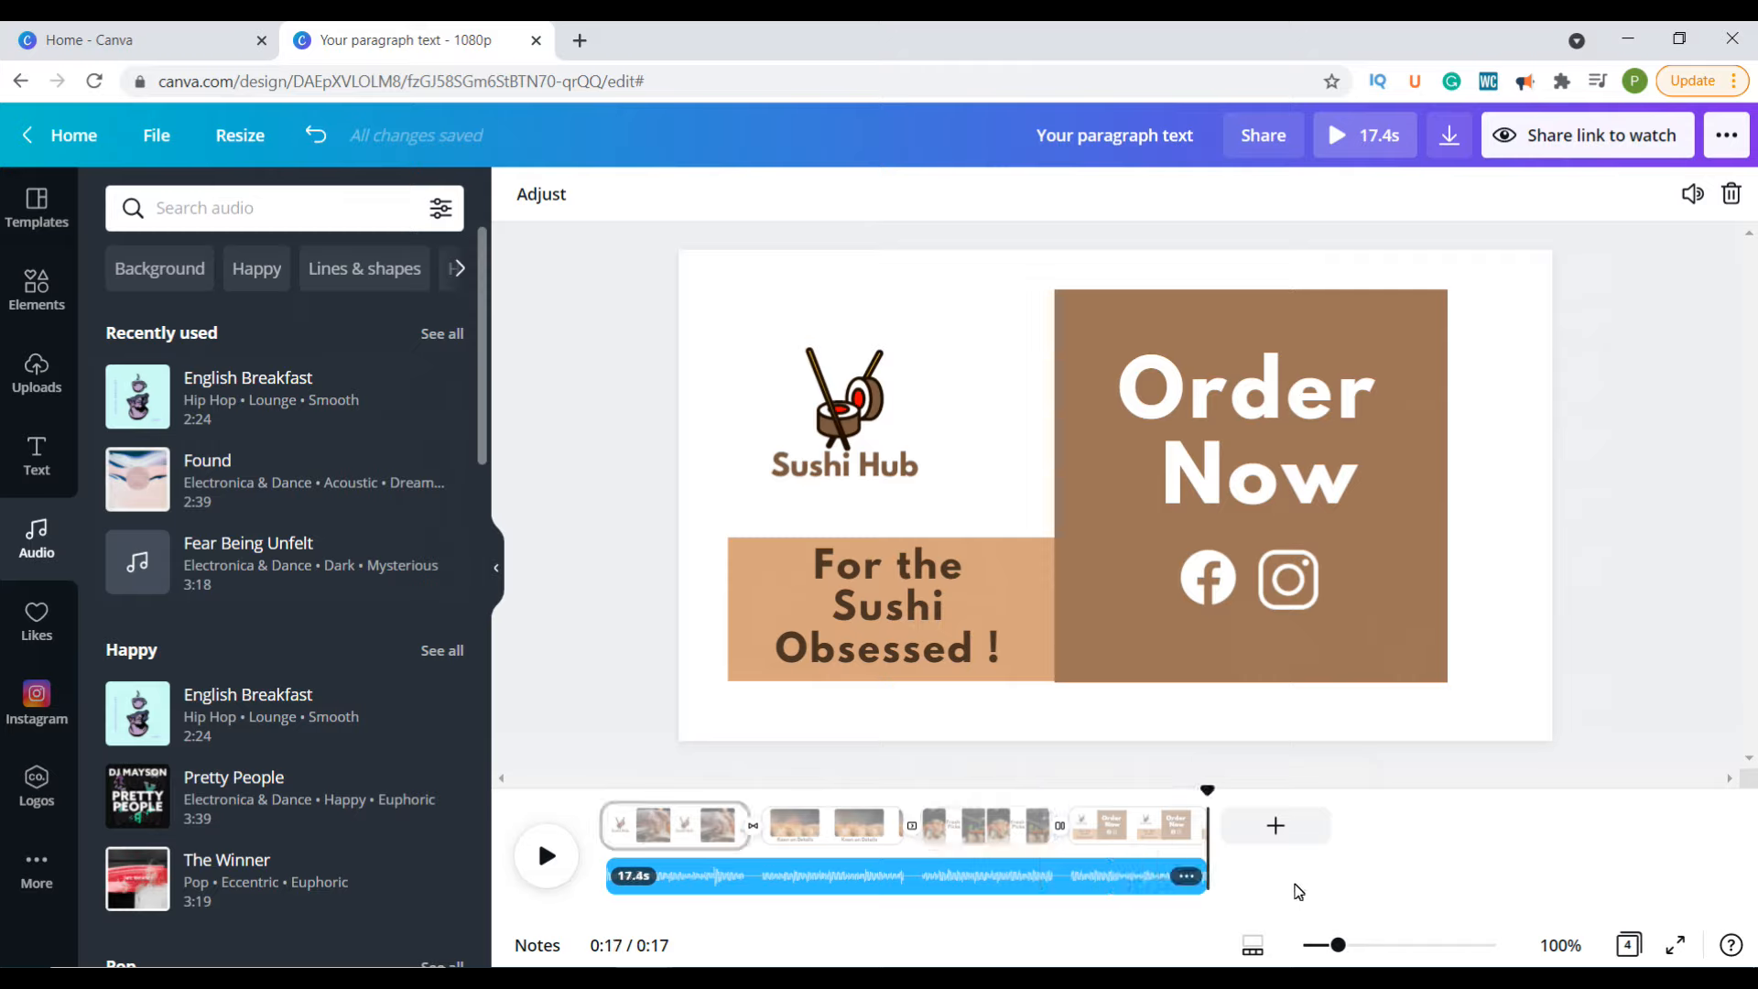
Step: Add a blank fifth page and extend the soundtrack to 22.4 seconds so it covers the new page
left_click(1277, 827)
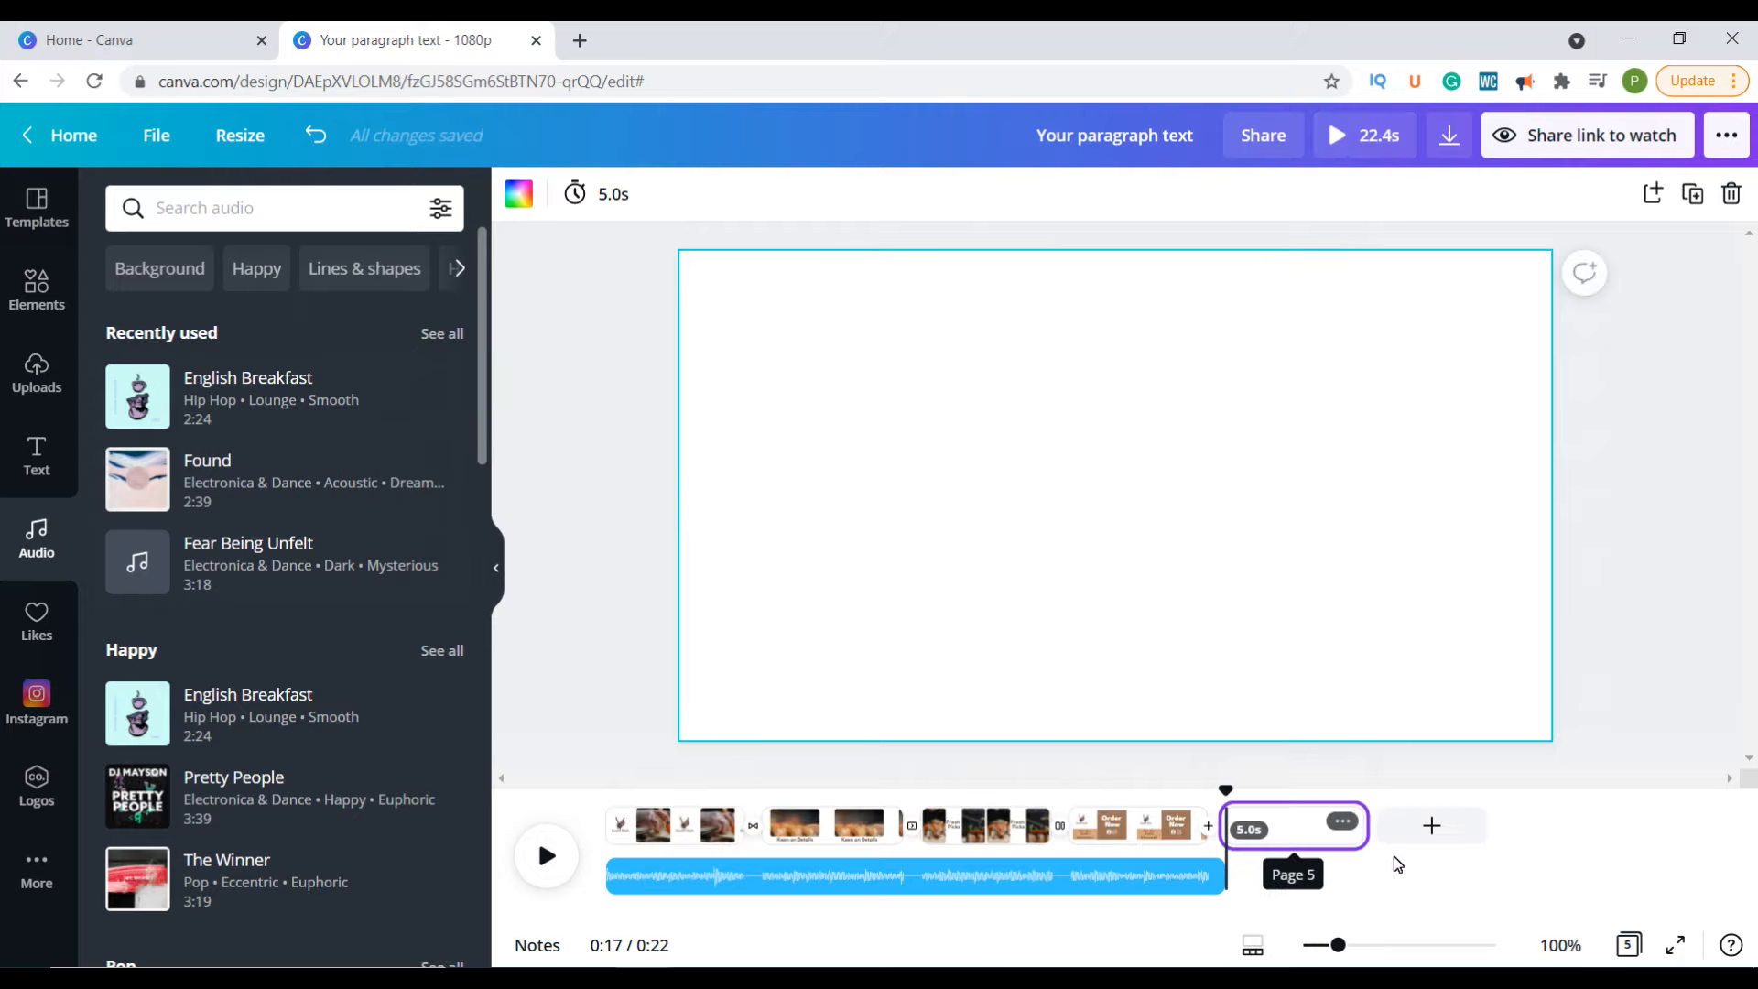
left_click_drag(1232, 885, 1335, 881)
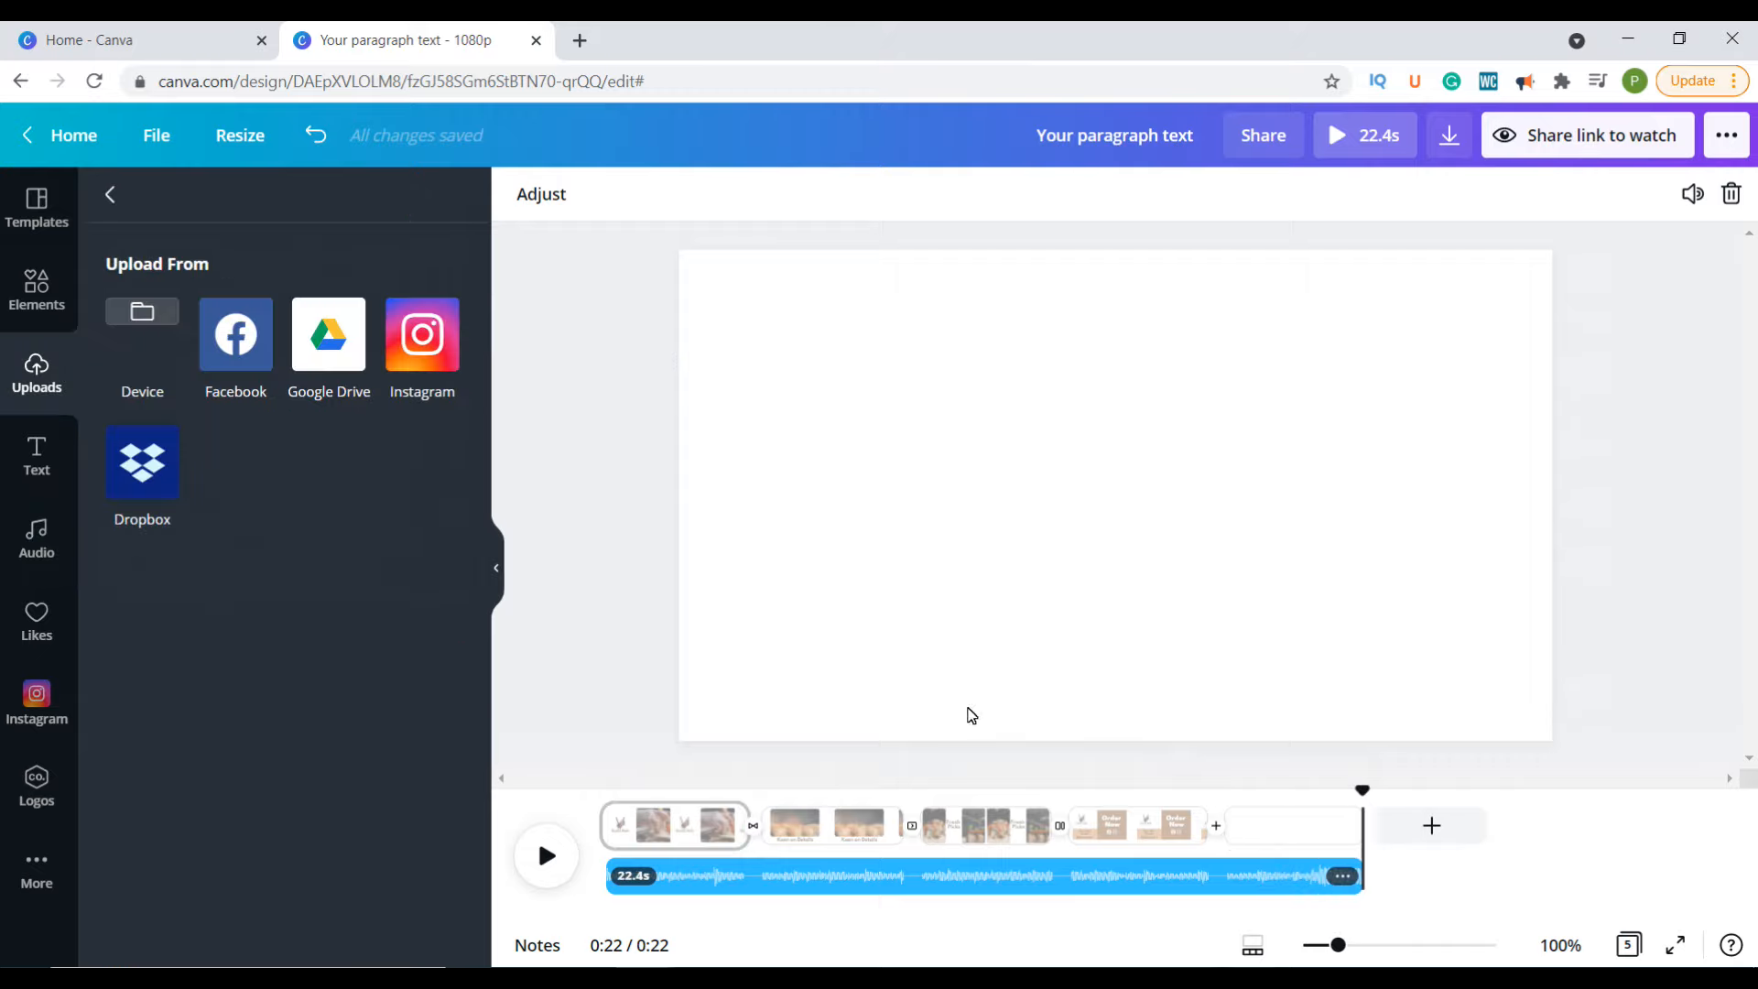
mouse_move(1305, 833)
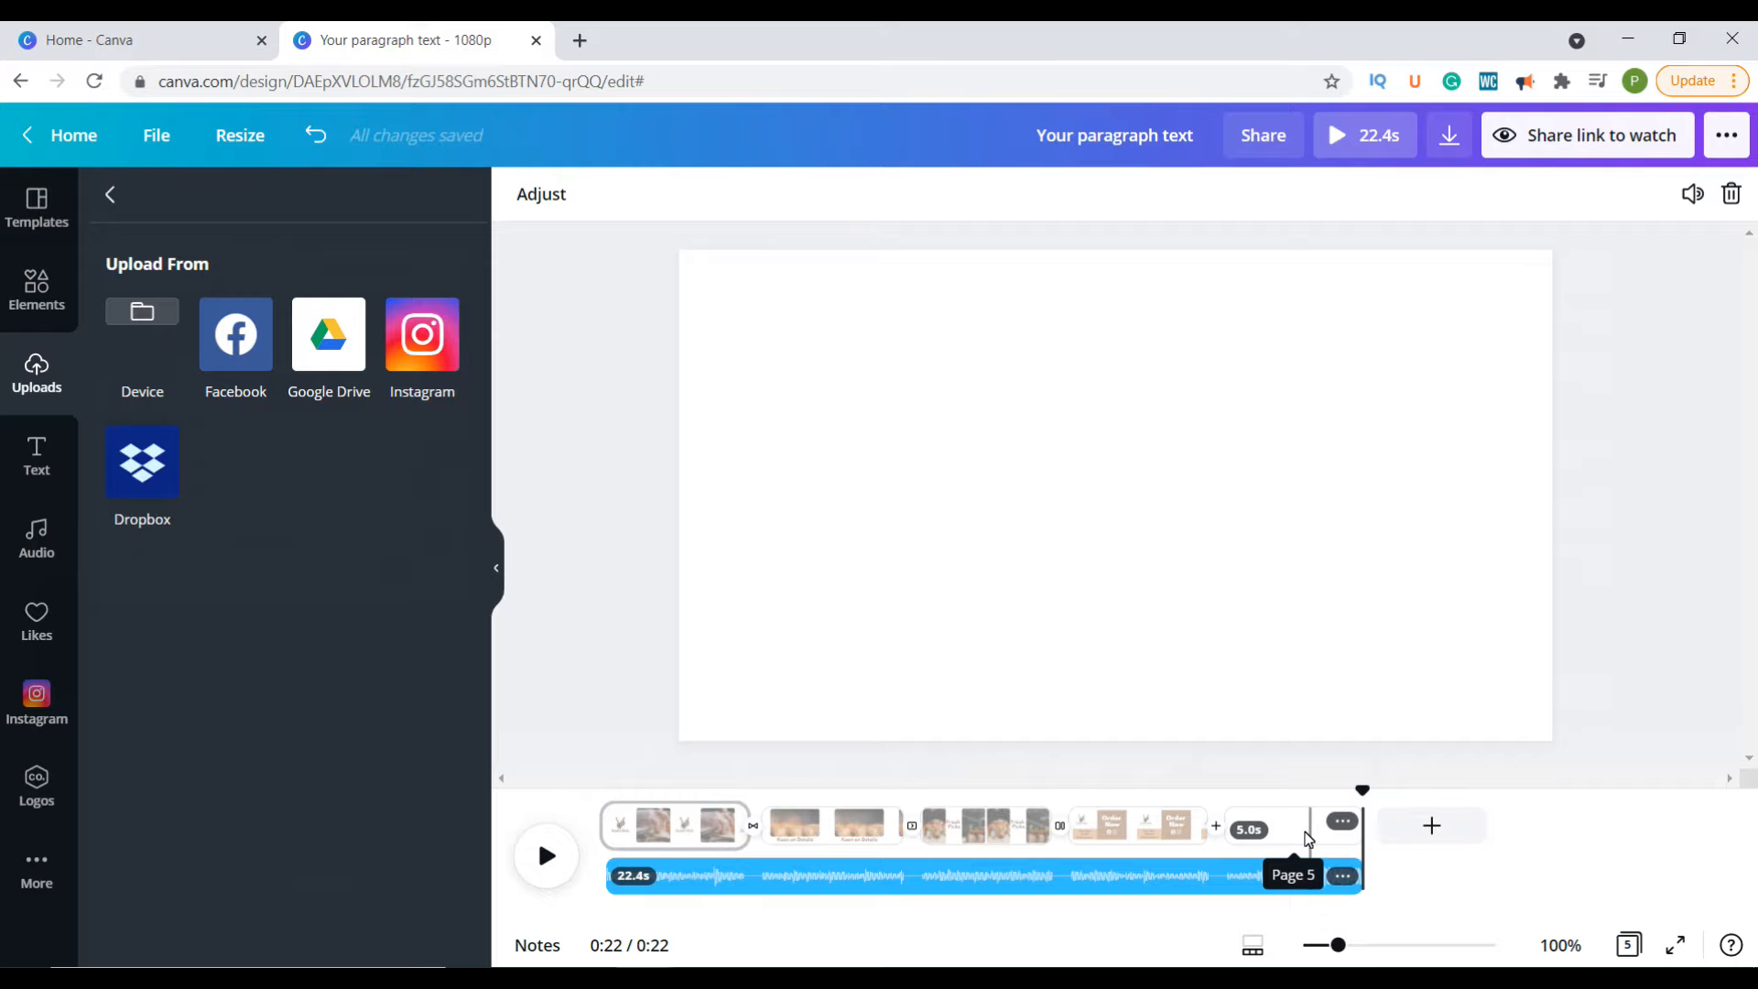
Step: Add the desktop monitor frame to the fifth page, enlarge it to nearly the page height and centre it
left_click(1090, 432)
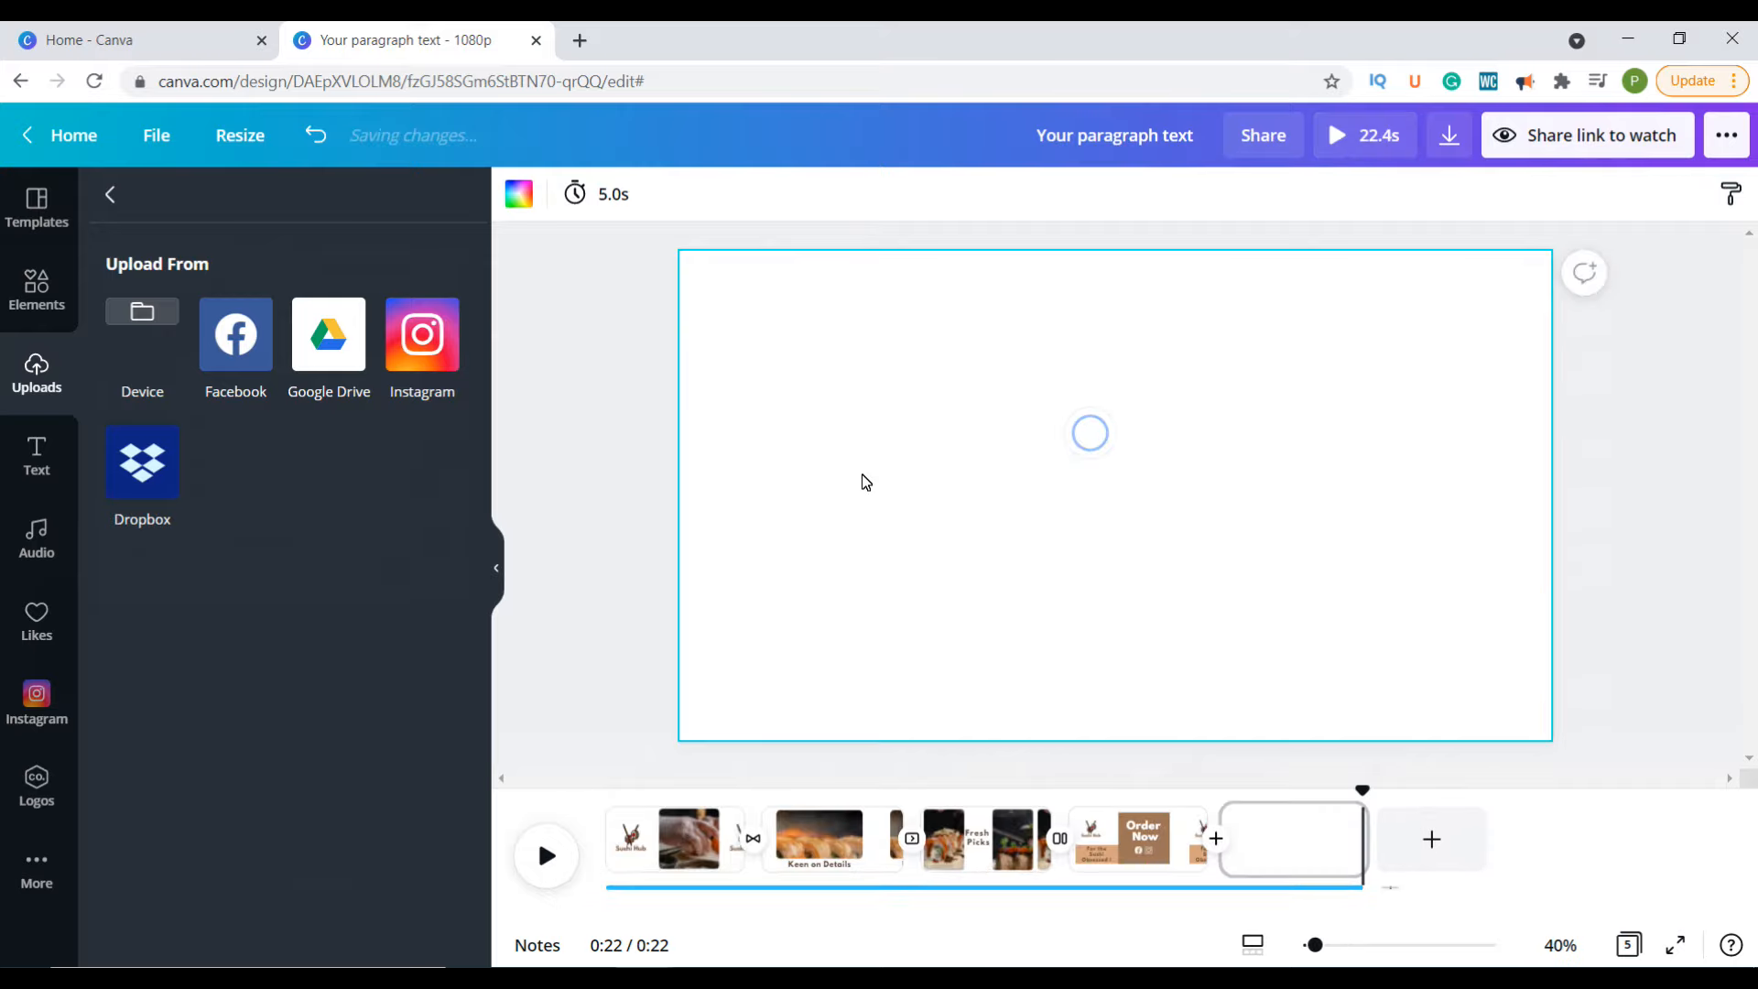
left_click(15, 309)
scroll(311, 586, "down", 10)
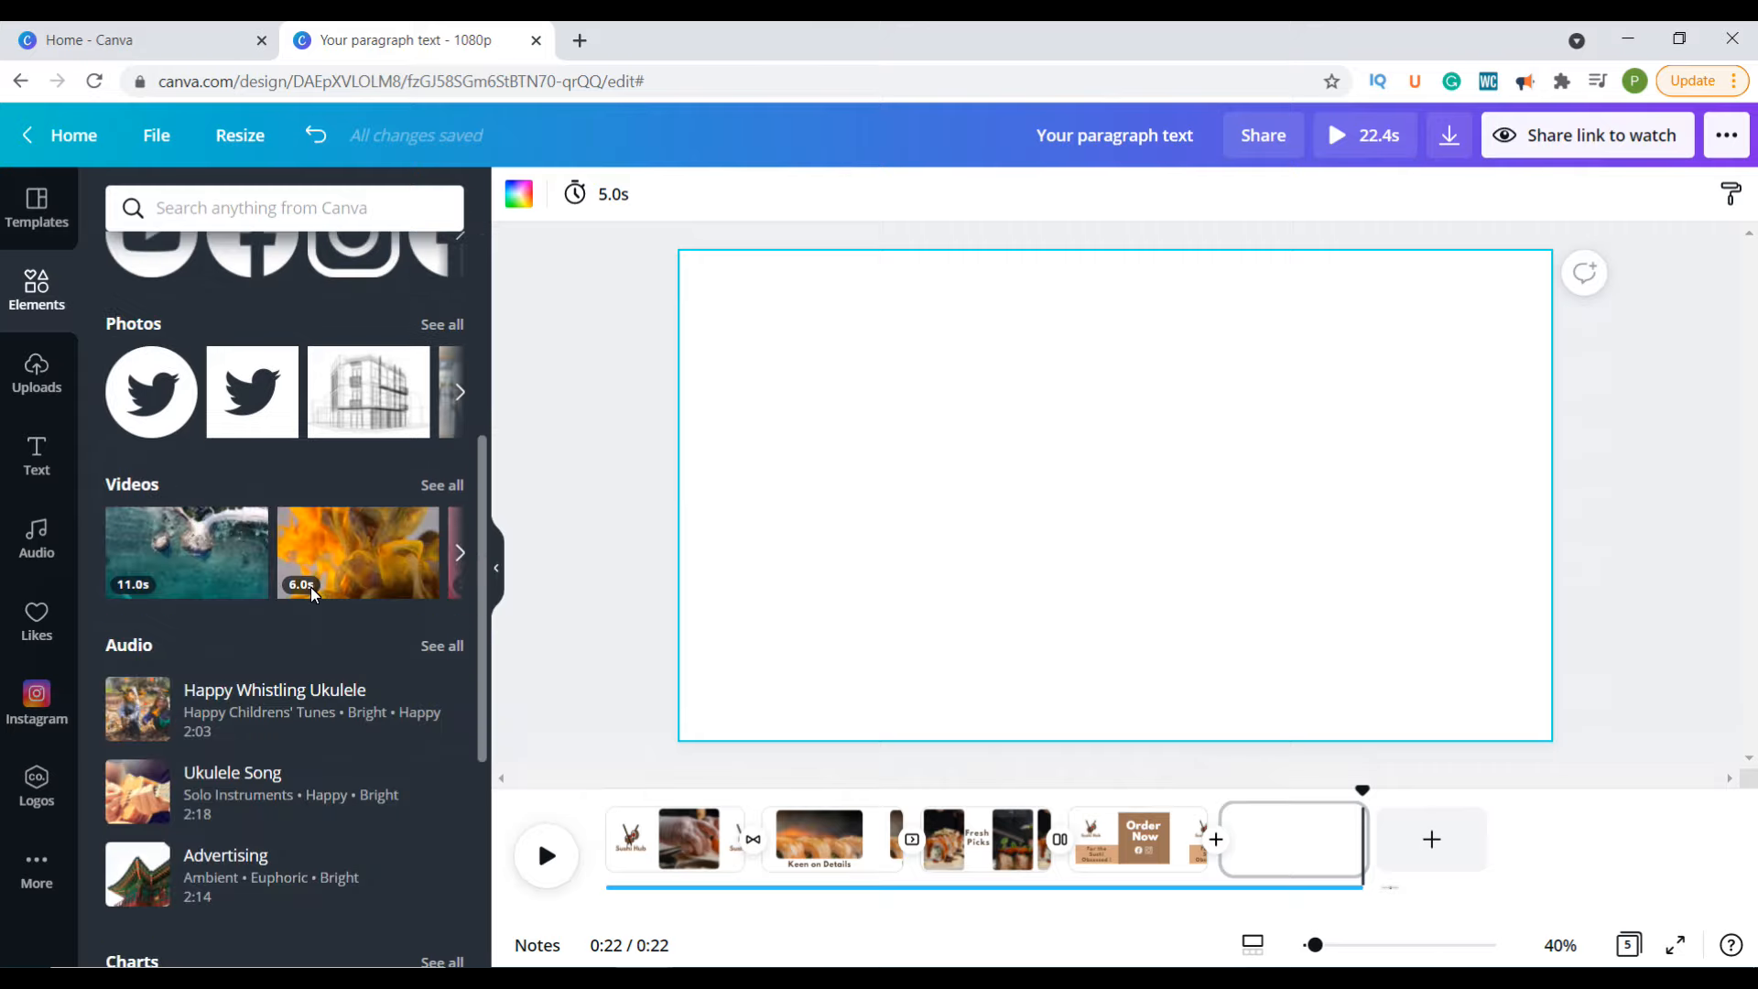
left_click(136, 659)
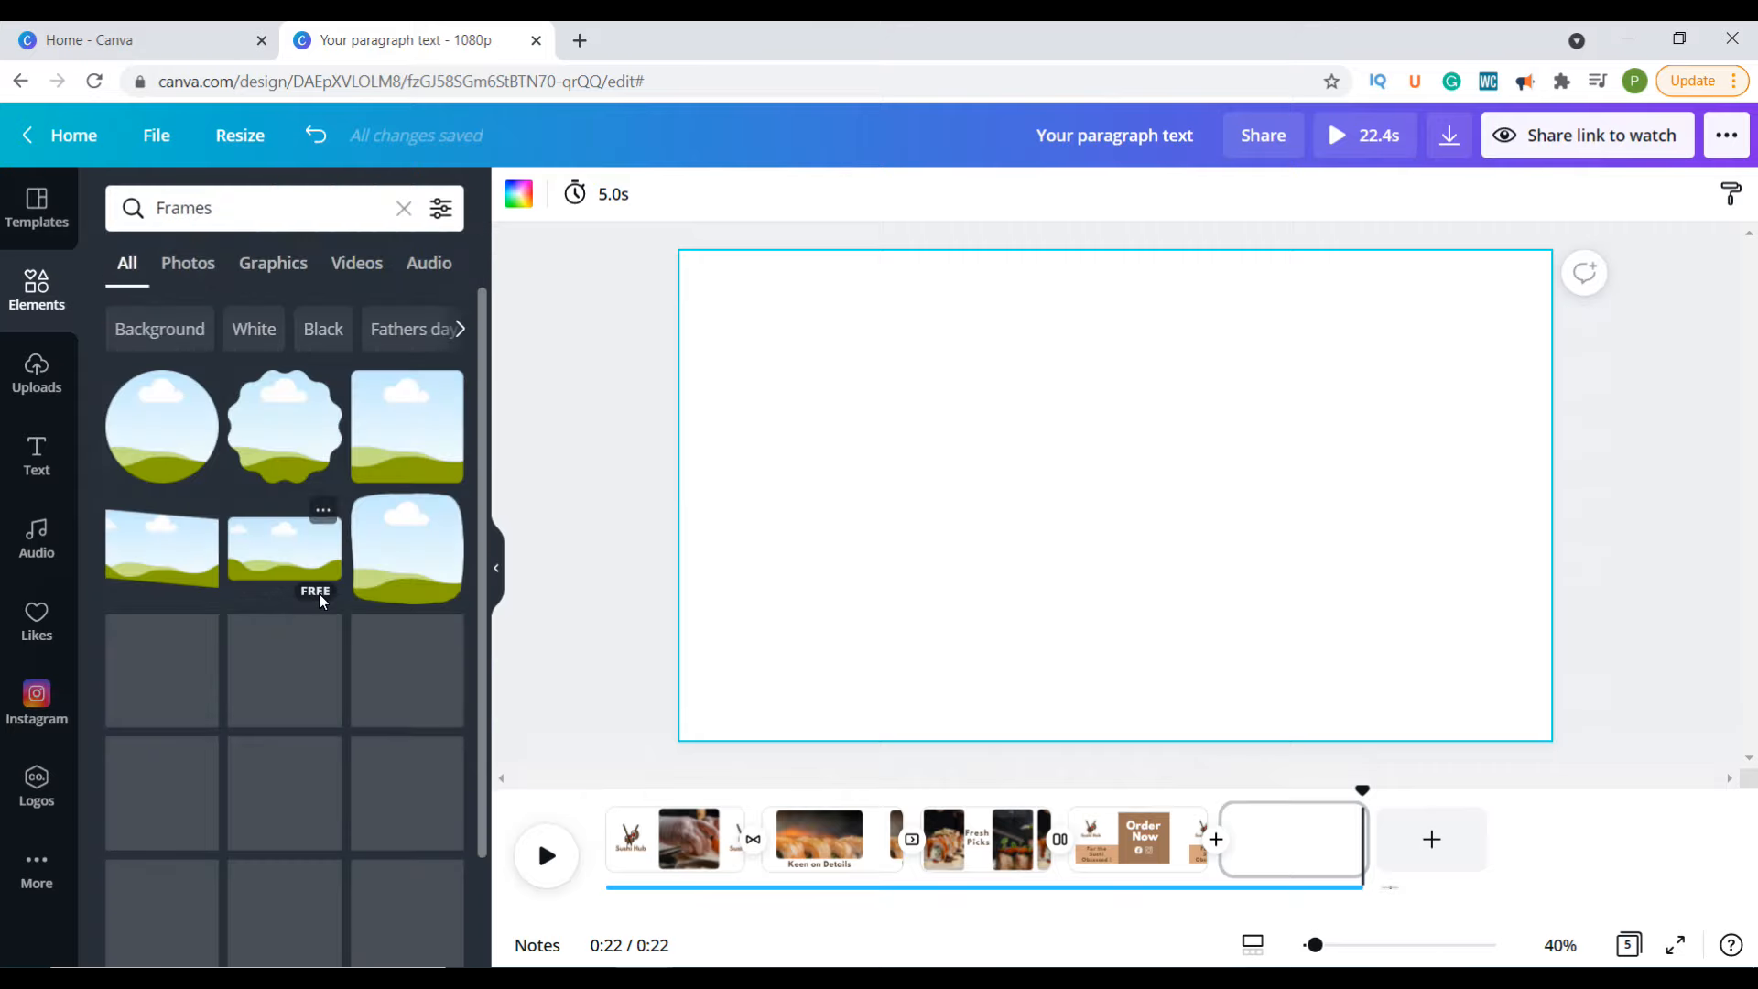
scroll(324, 591, "down", 2)
scroll(327, 597, "down", 5)
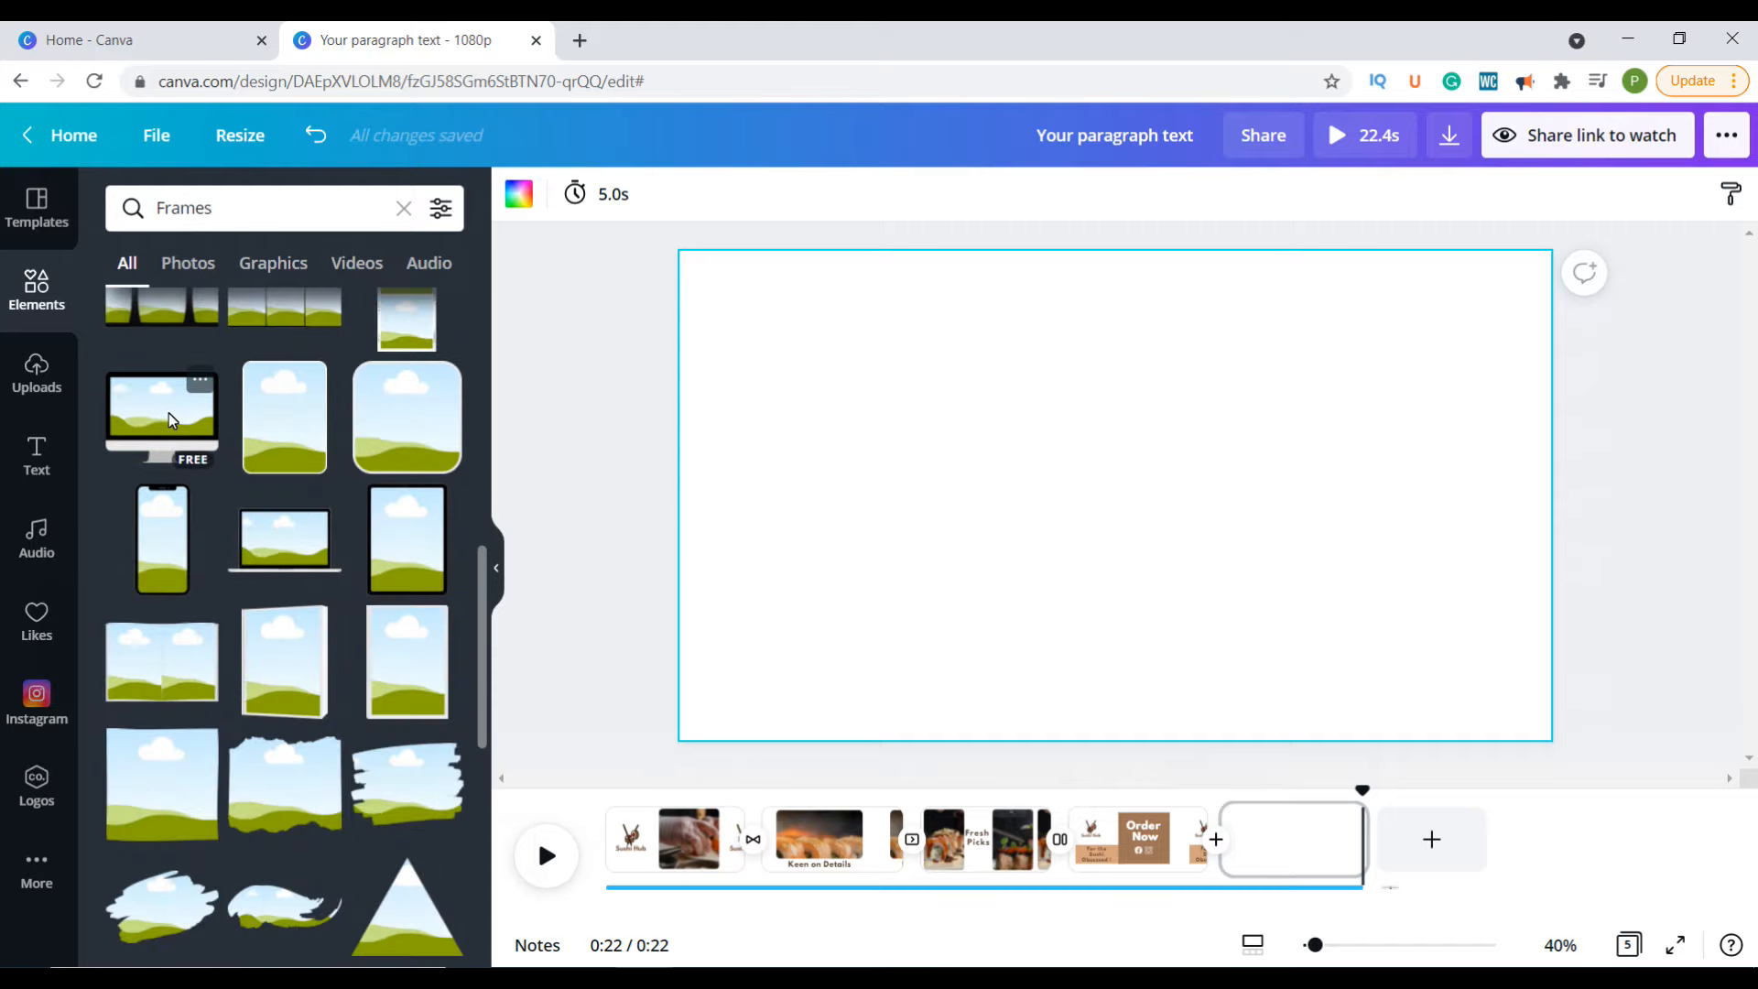
left_click(168, 417)
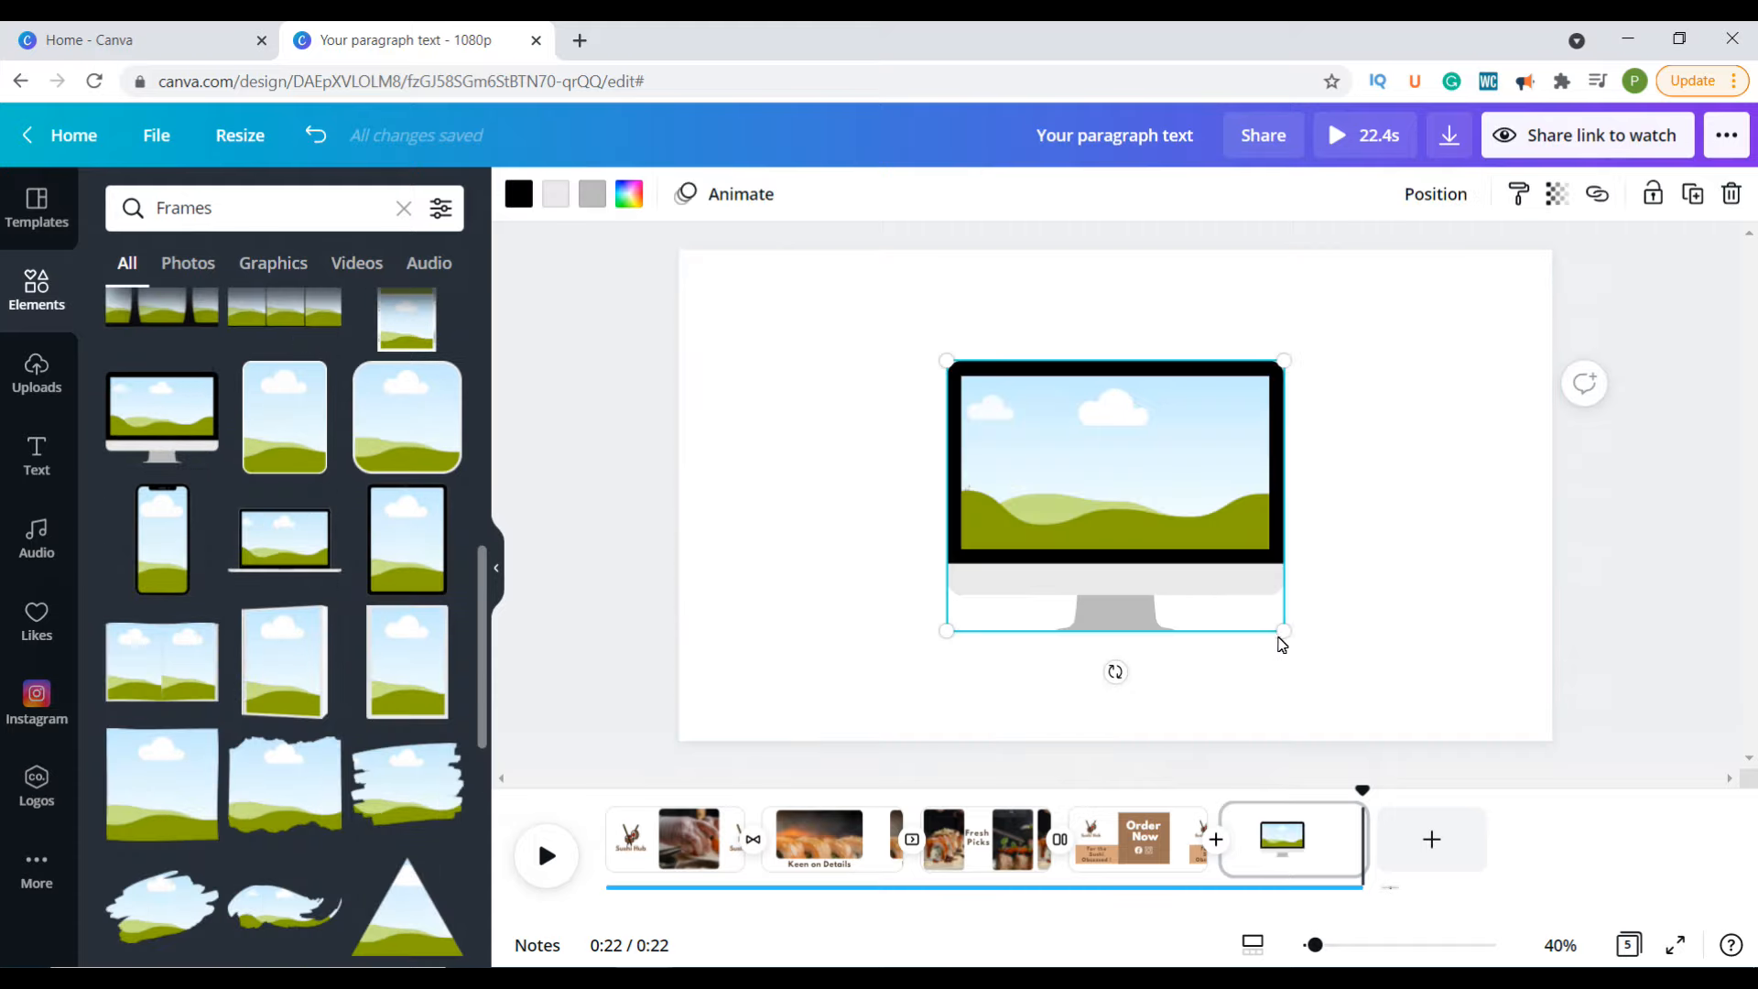
left_click_drag(1327, 662, 1369, 698)
left_click_drag(943, 702, 863, 668)
left_click_drag(1098, 549, 1062, 472)
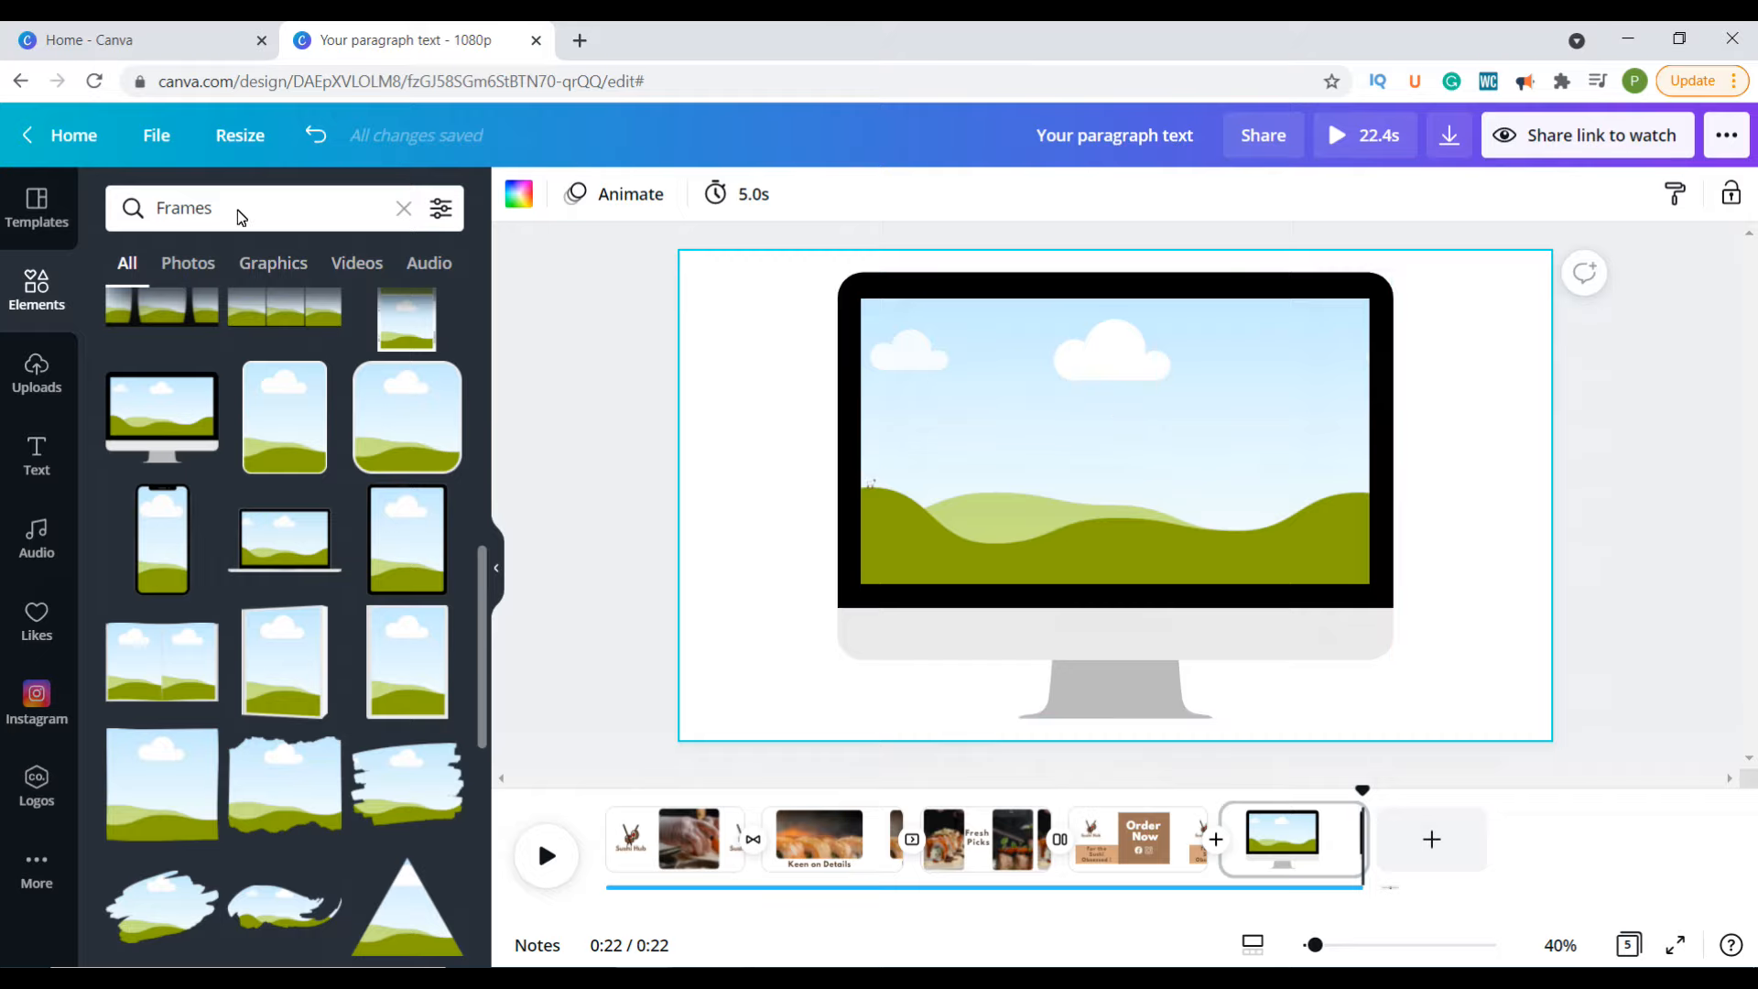
Step: Search the video elements for "subscribe button" and place the 10-second red subscribe clip on black inside the monitor frame
left_click(36, 291)
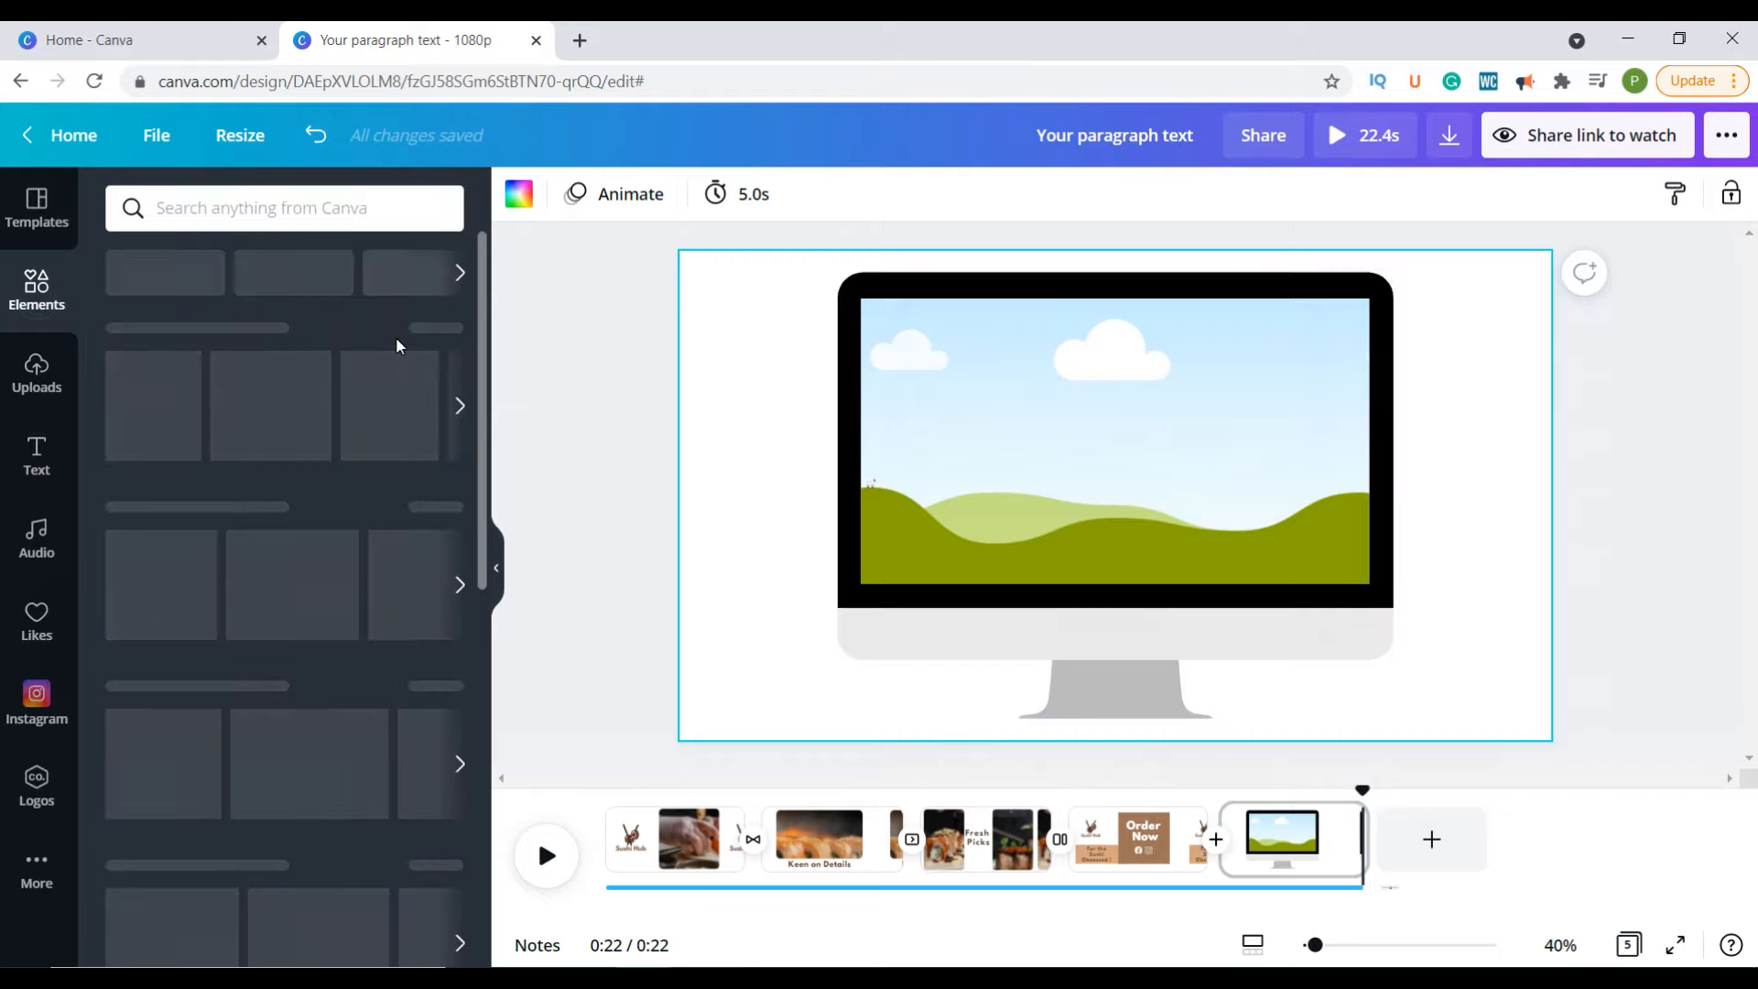
scroll(146, 652, "down", 1)
scroll(146, 652, "down", 4)
left_click(441, 526)
left_click(257, 218)
type("subscribe button")
key("Return")
scroll(416, 592, "down", 15)
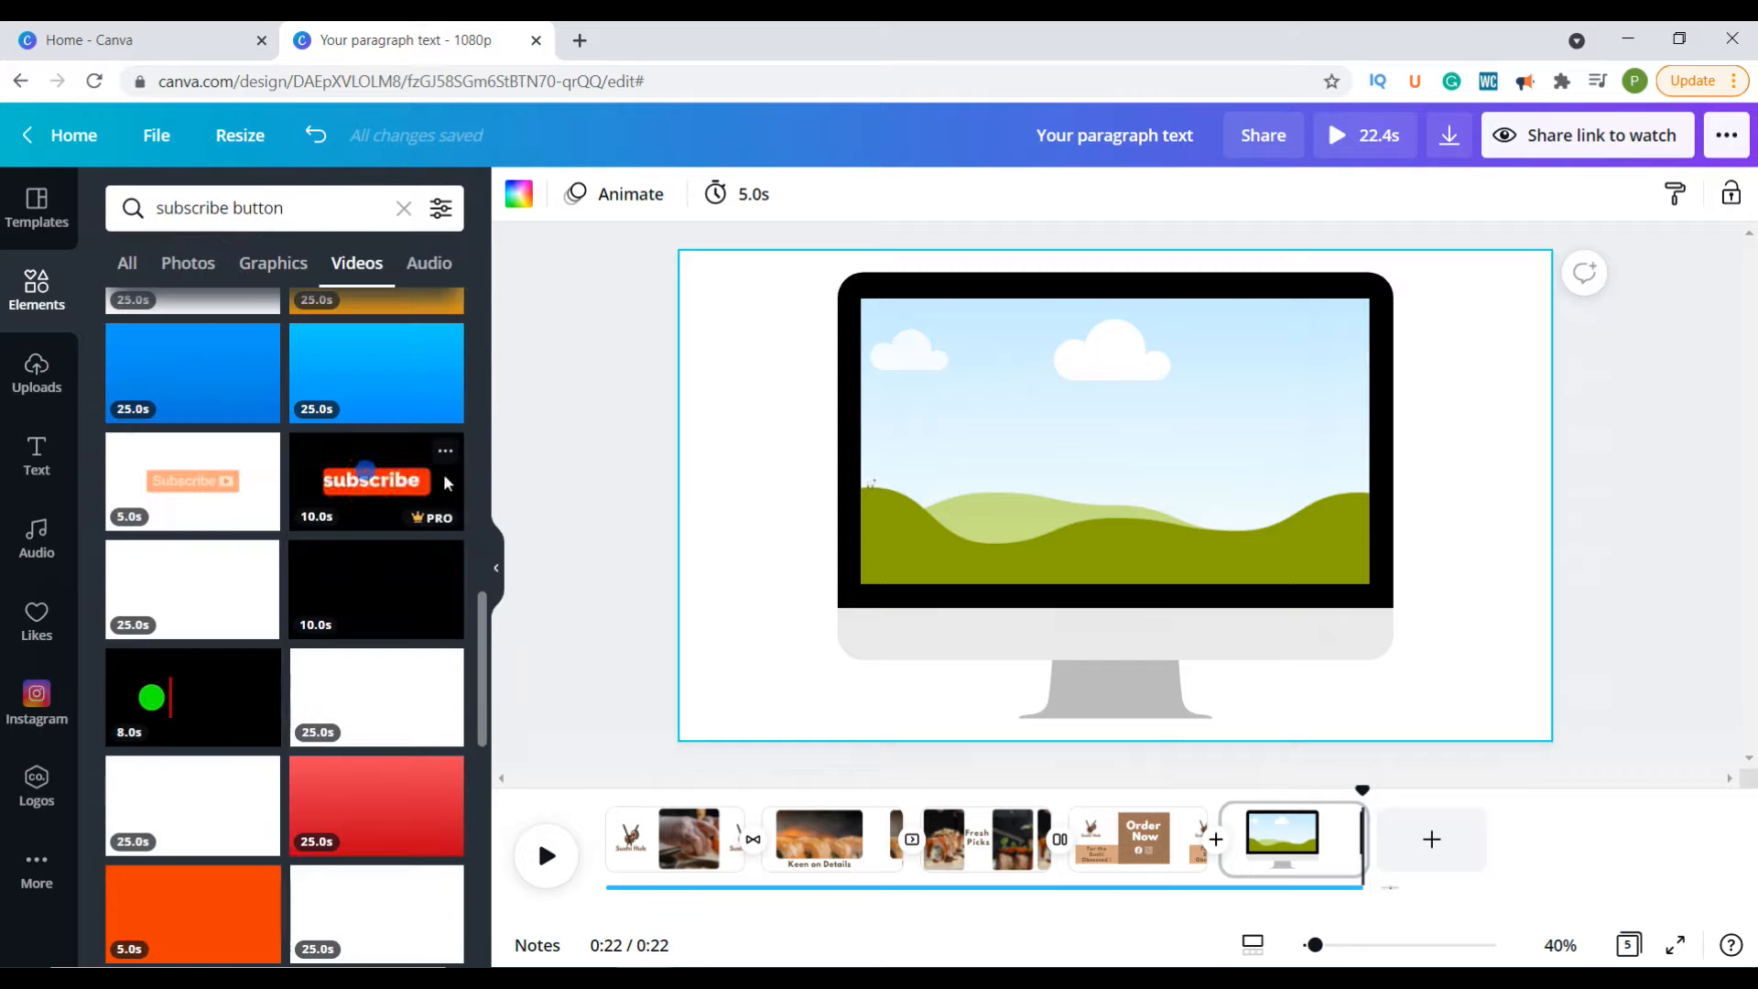
left_click_drag(366, 472, 1029, 509)
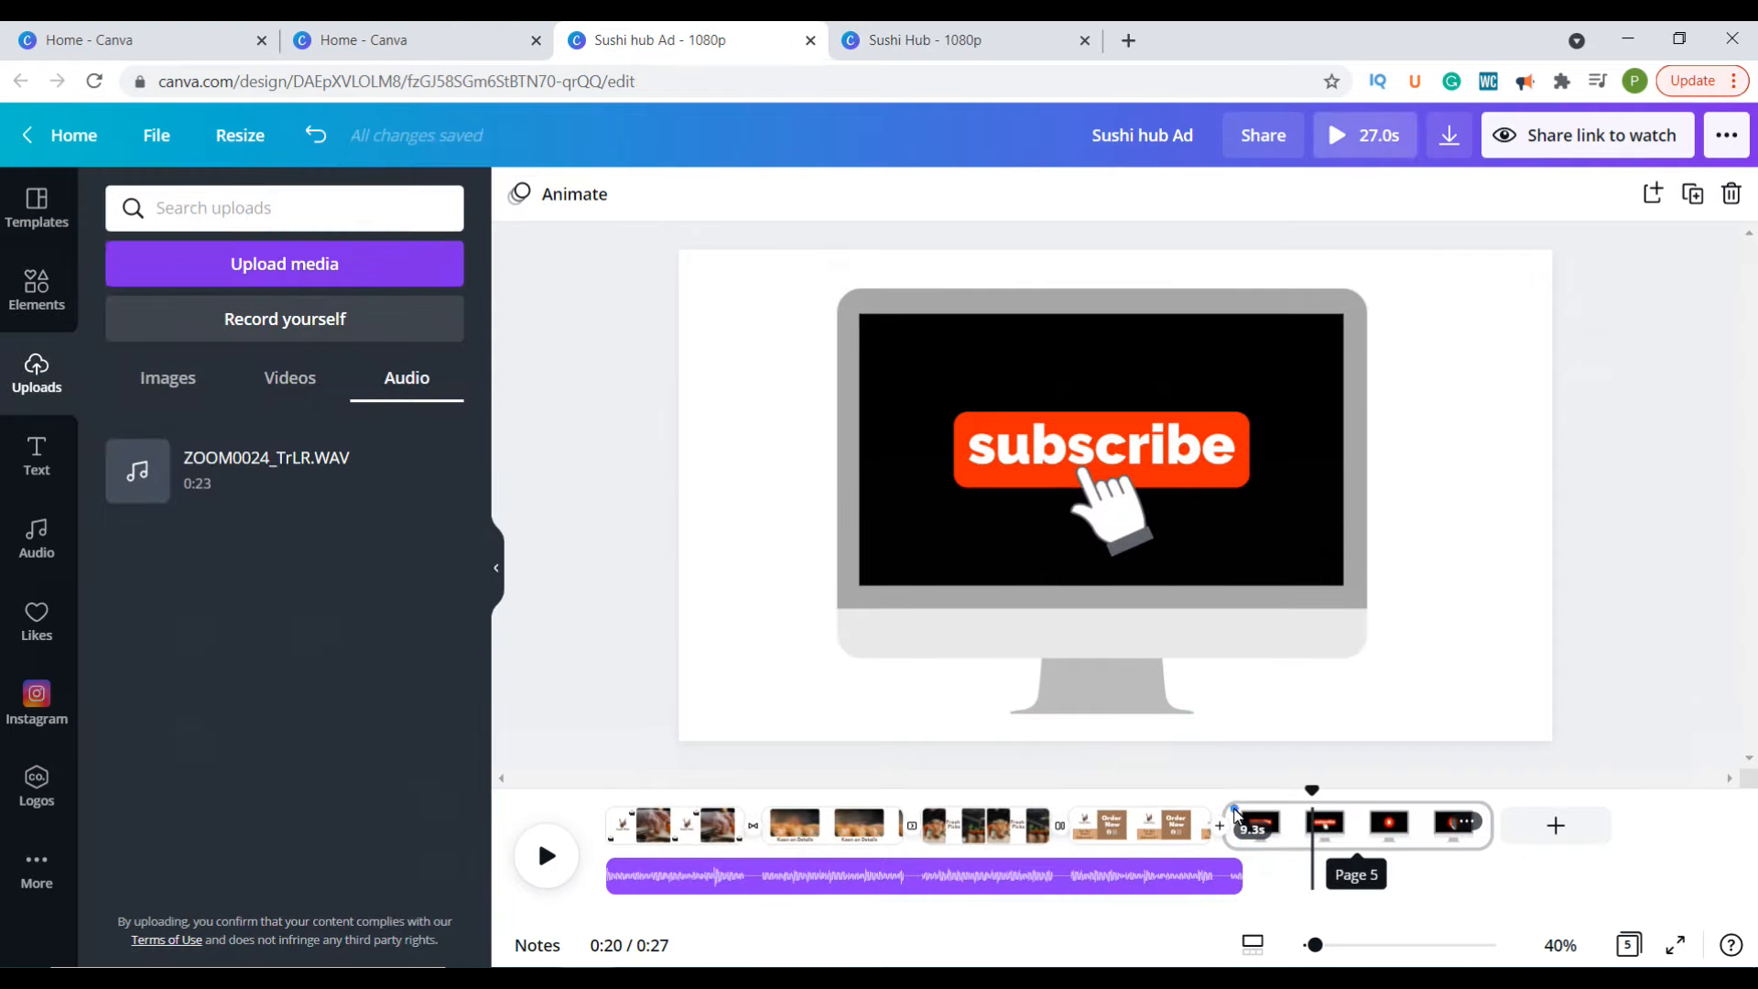
left_click(1236, 814)
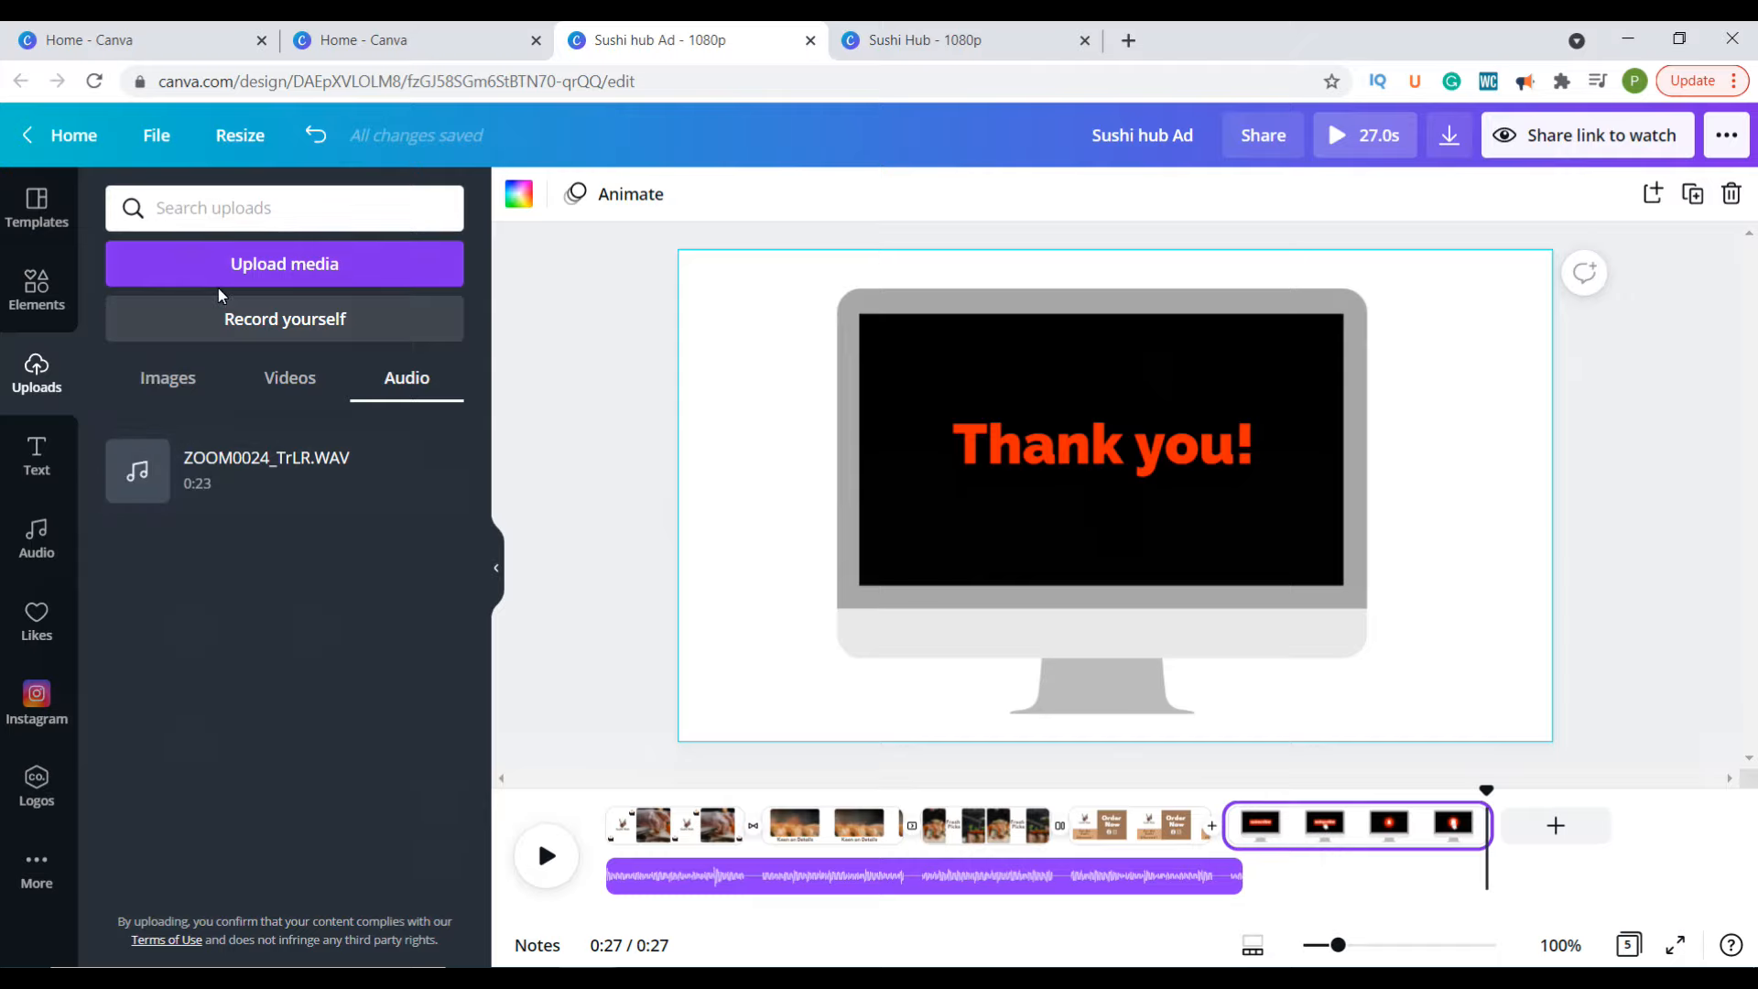
Step: Add the uploaded audio ZOOM0024_TrLR.WAV, trim it to 6.3 seconds, place it under the fifth page and play it back
left_click(178, 460)
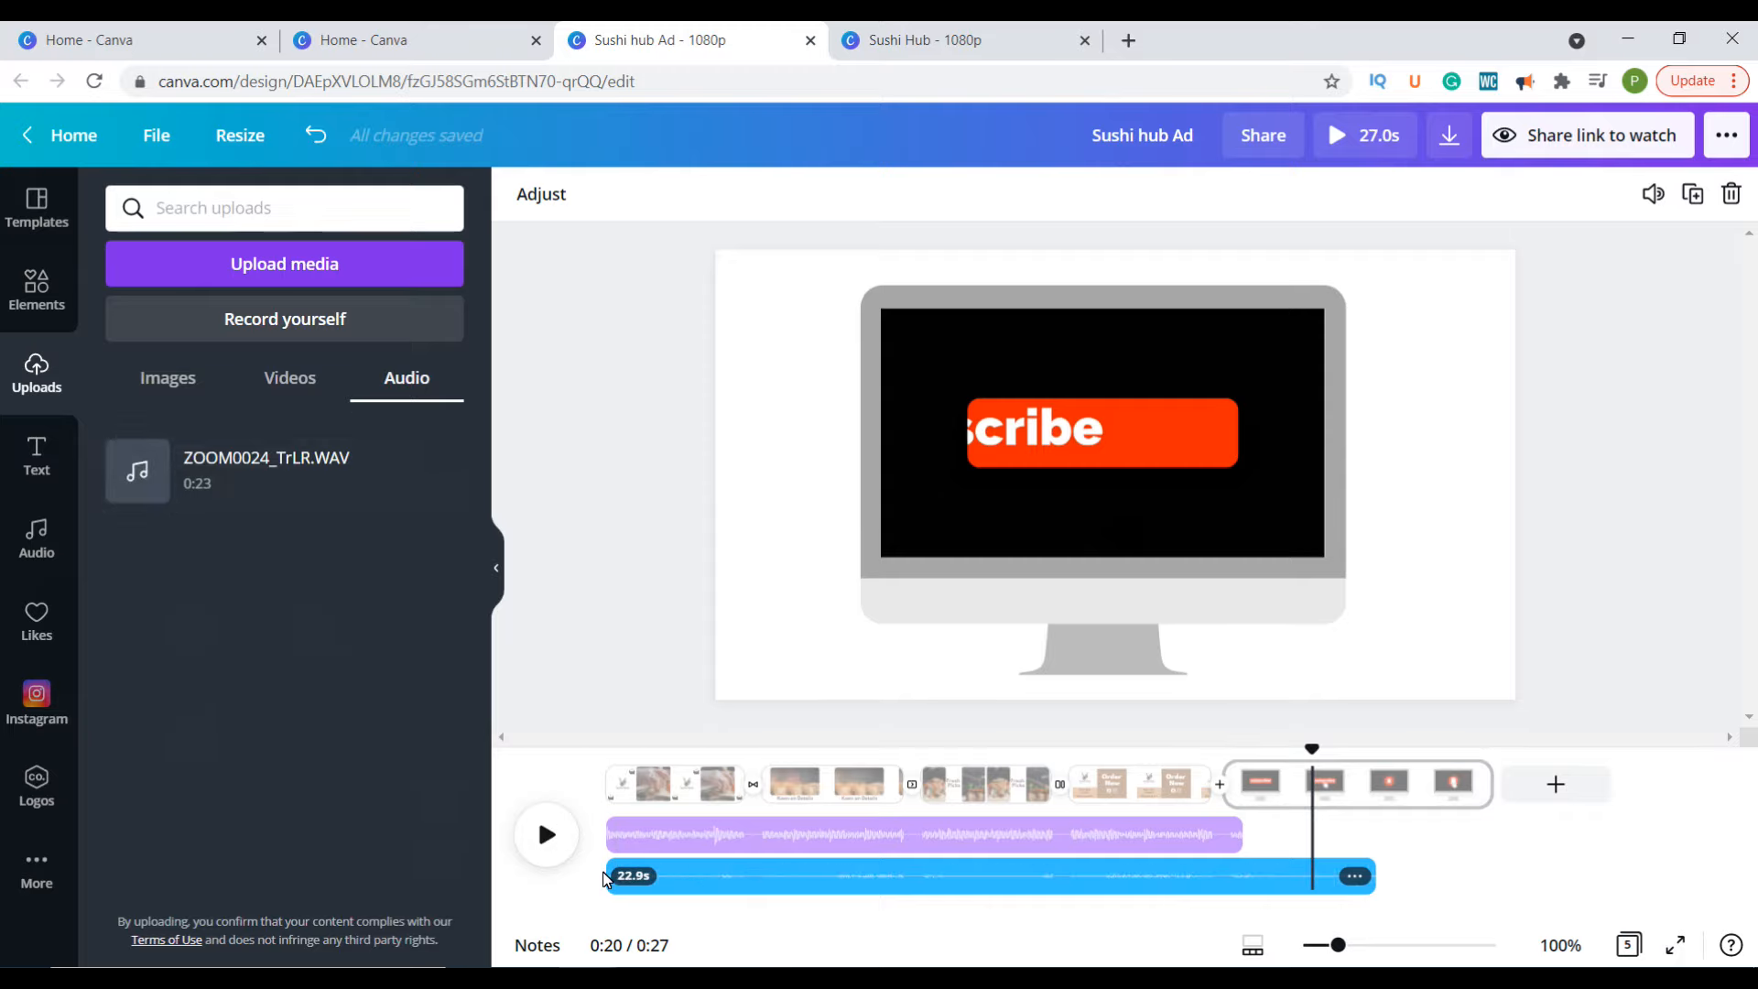
left_click_drag(608, 875, 1109, 872)
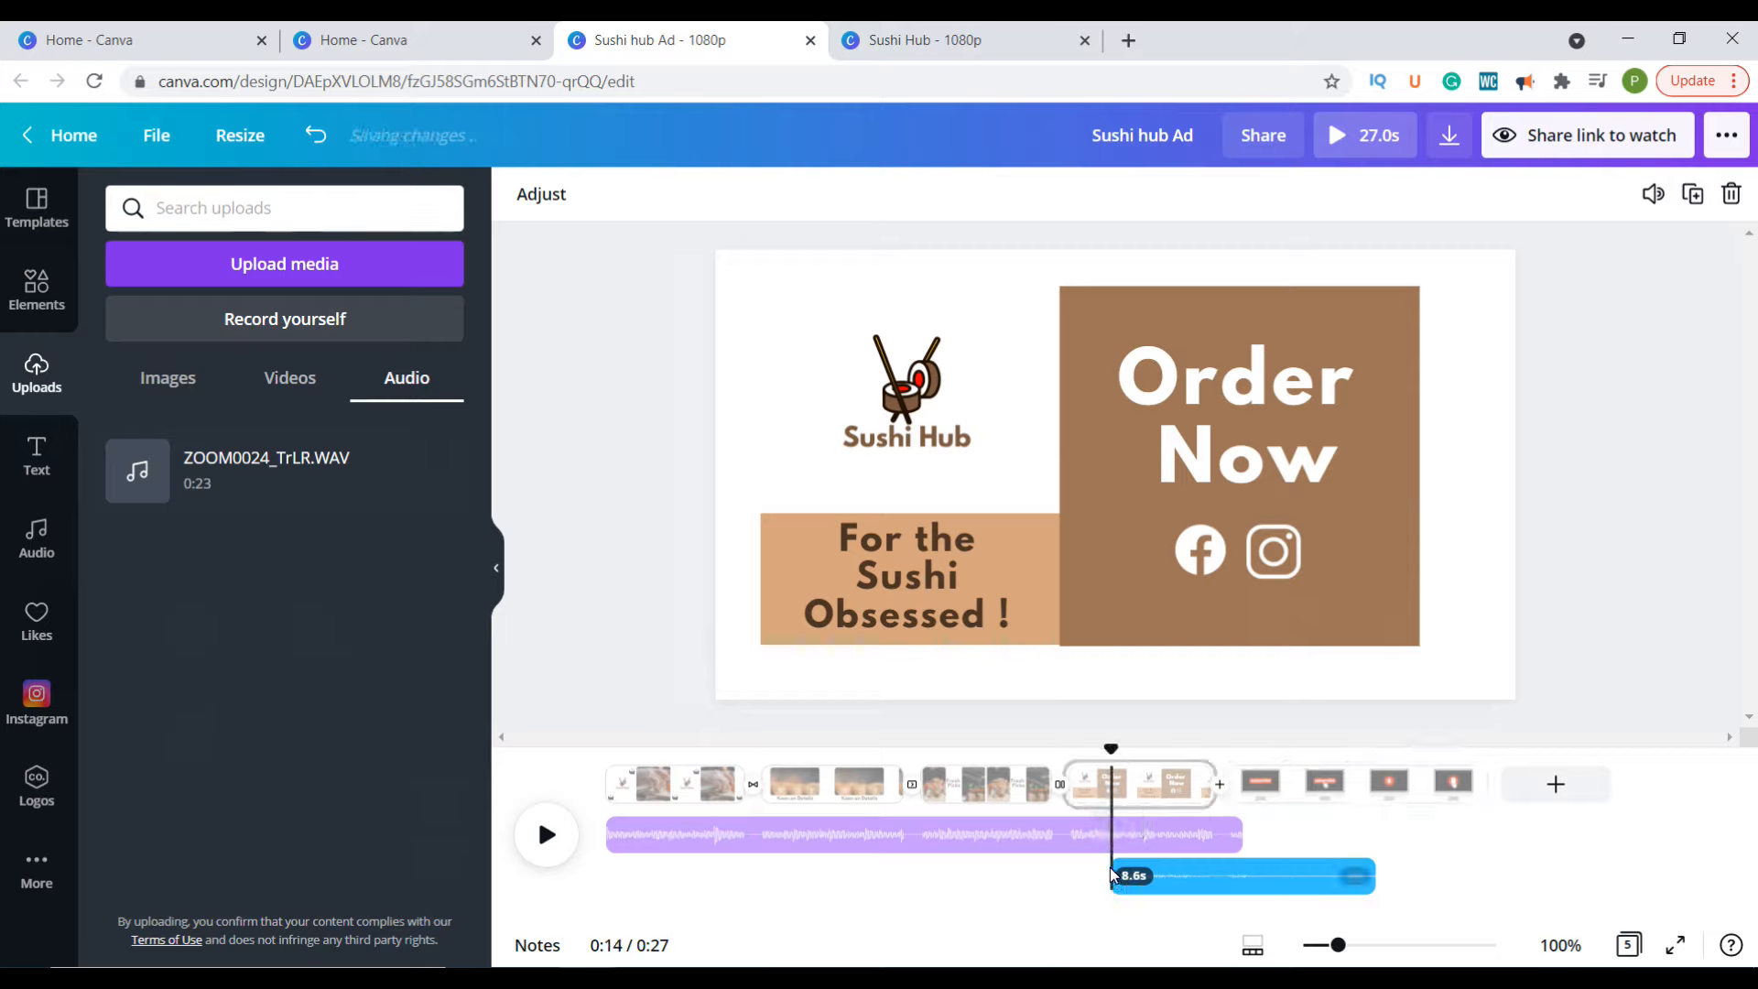
left_click_drag(1376, 870, 1291, 871)
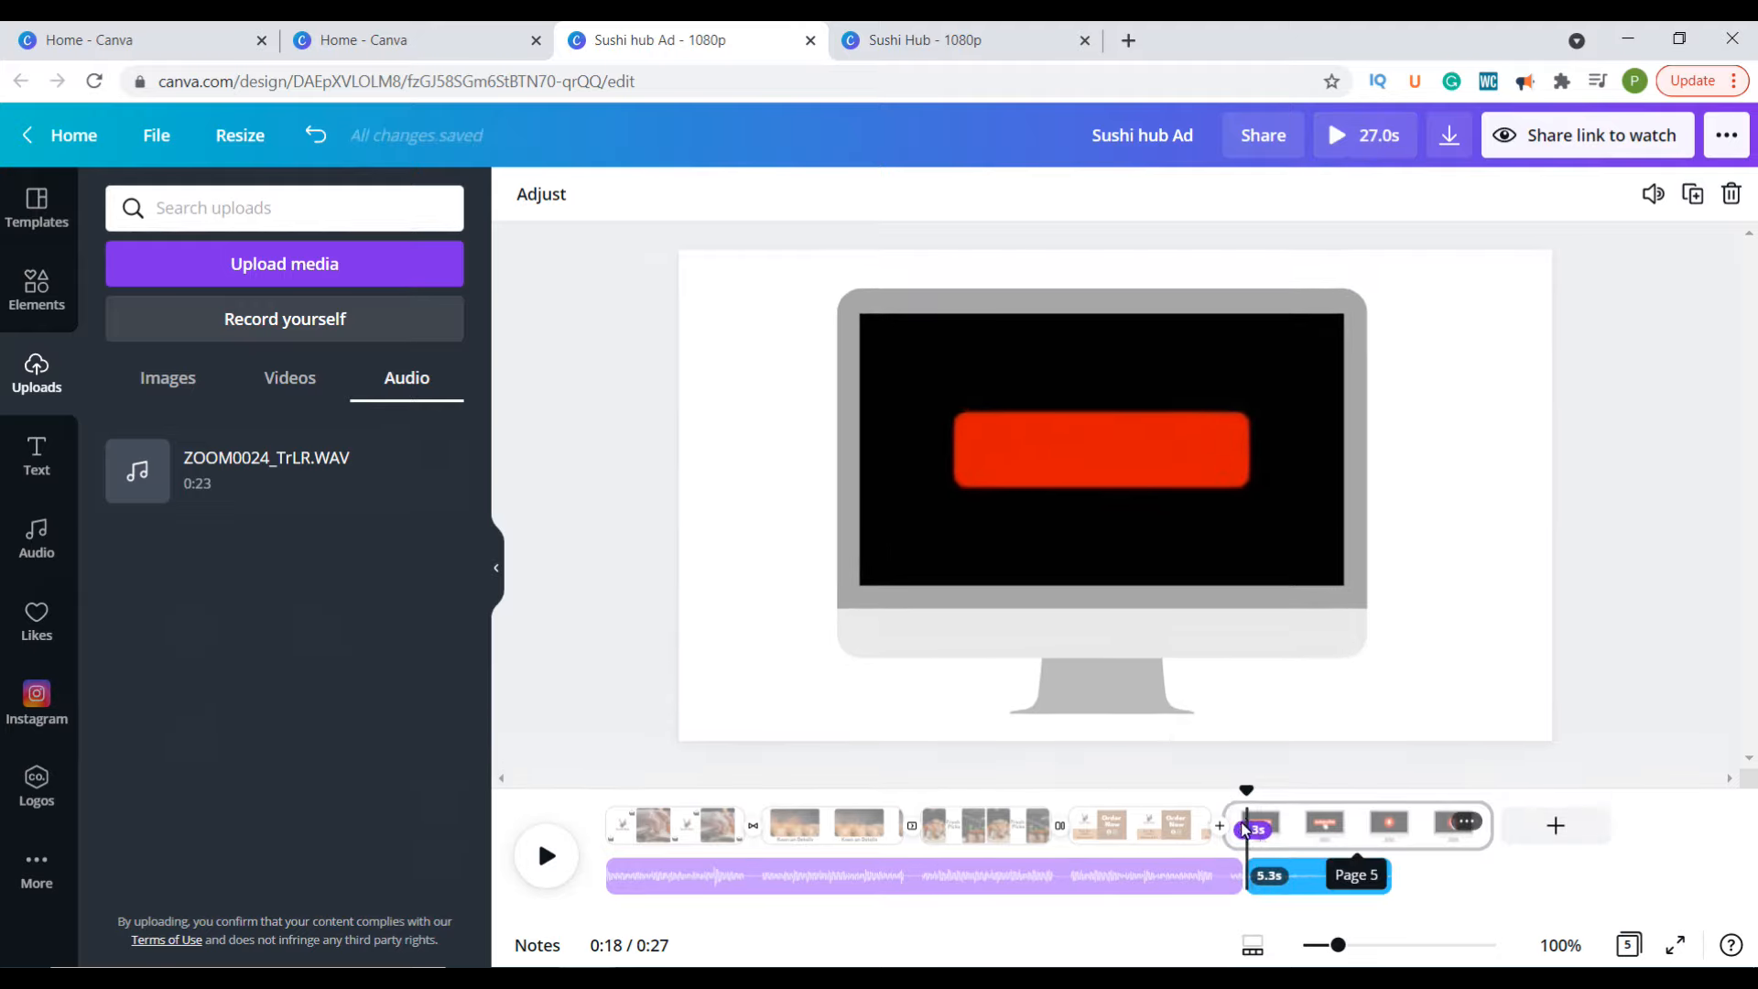
left_click(547, 855)
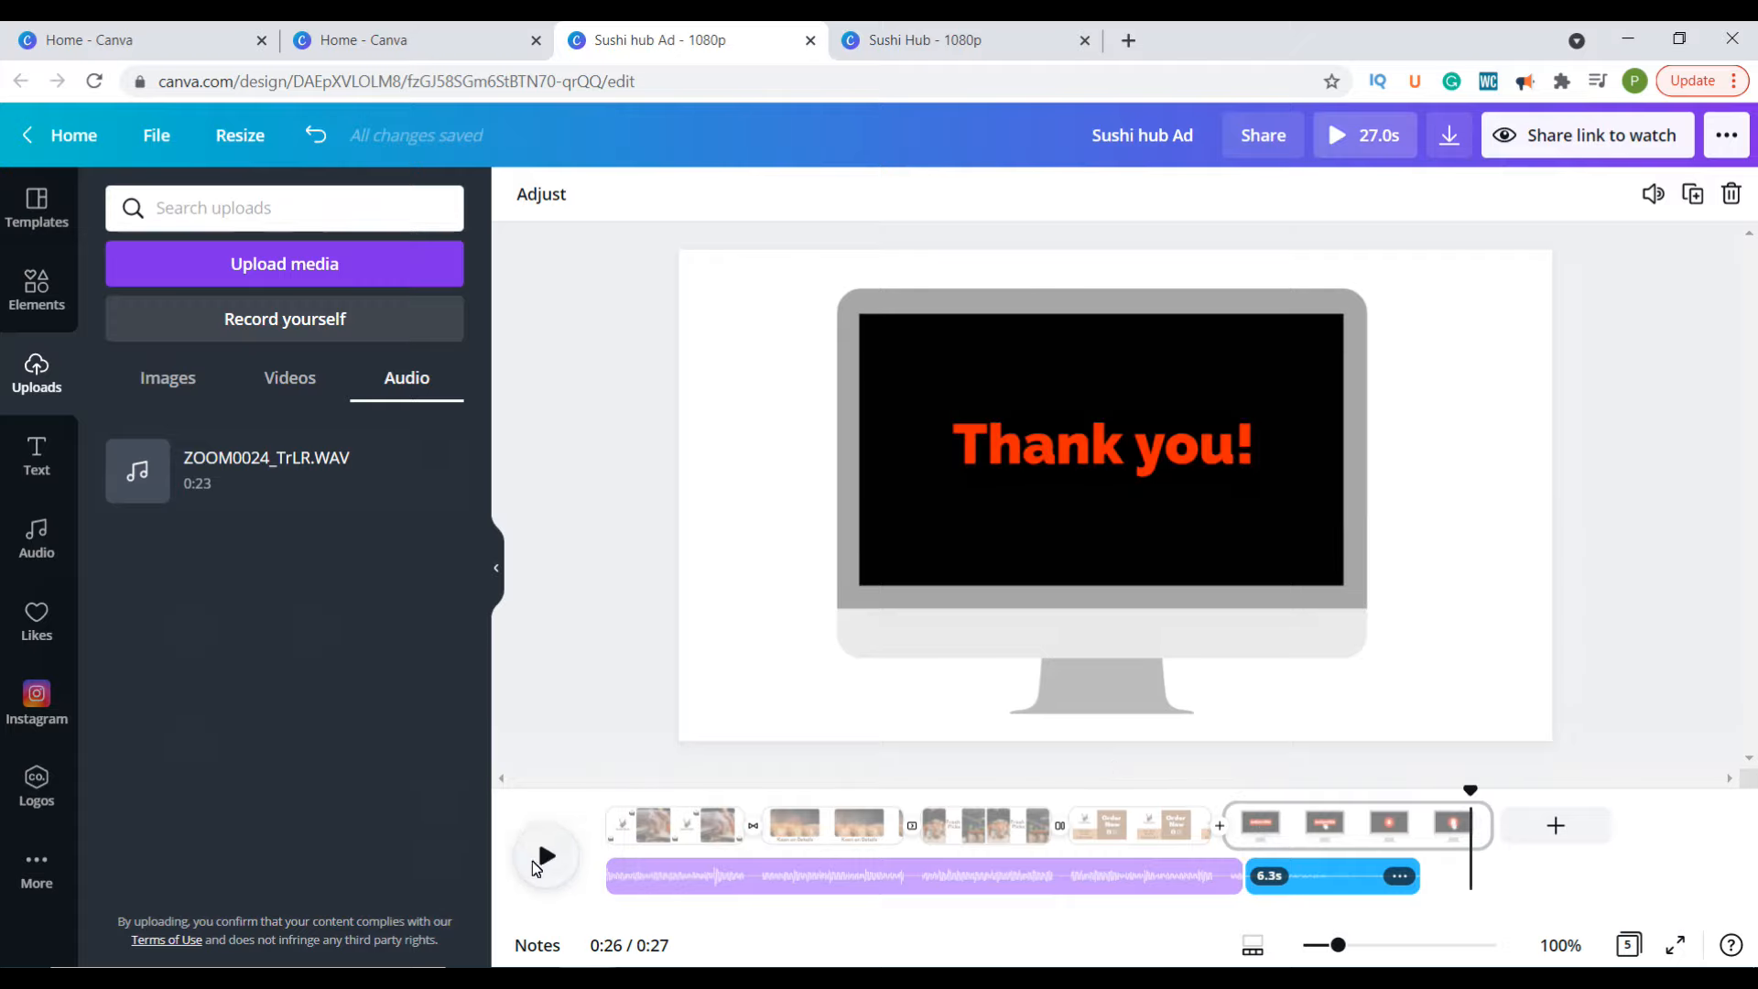
Step: Add the "Found" track again, trim it to 8.8 seconds under the fifth page, set its volume to 5 and preview it
mouse_move(266, 401)
left_mouse_down()
mouse_move(602, 517)
mouse_move(1117, 828)
mouse_move(1139, 892)
mouse_move(1114, 916)
left_mouse_up()
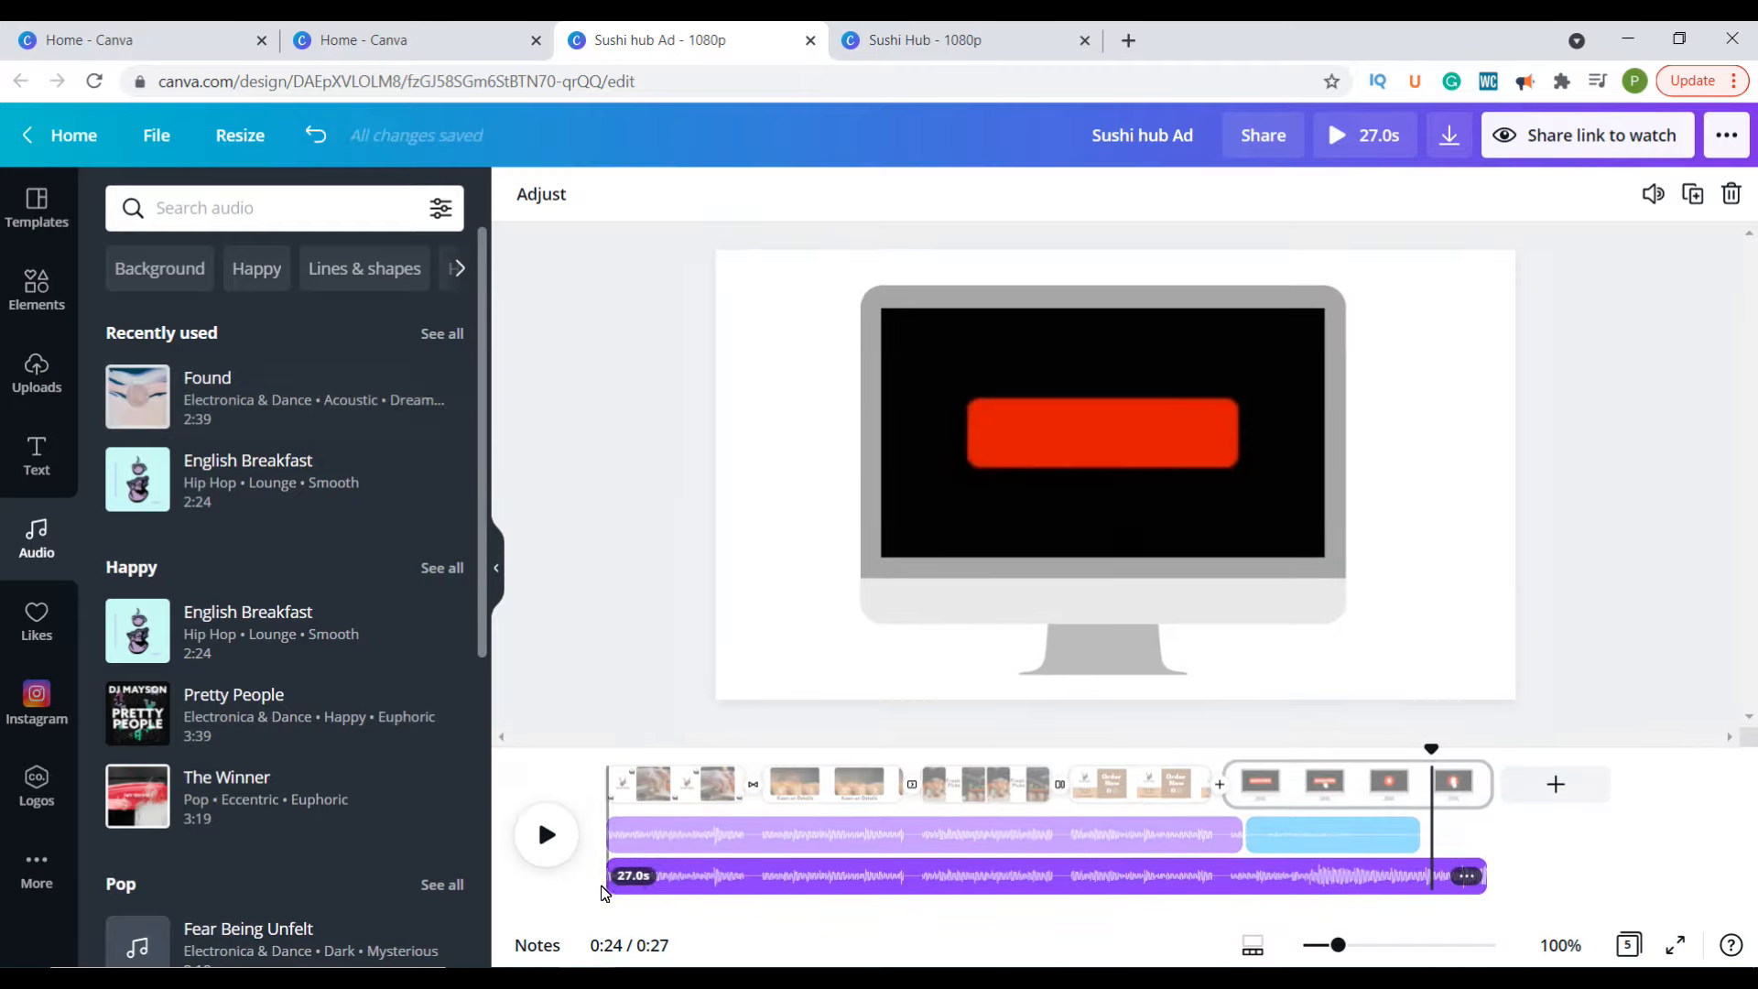
left_click_drag(607, 875, 1247, 885)
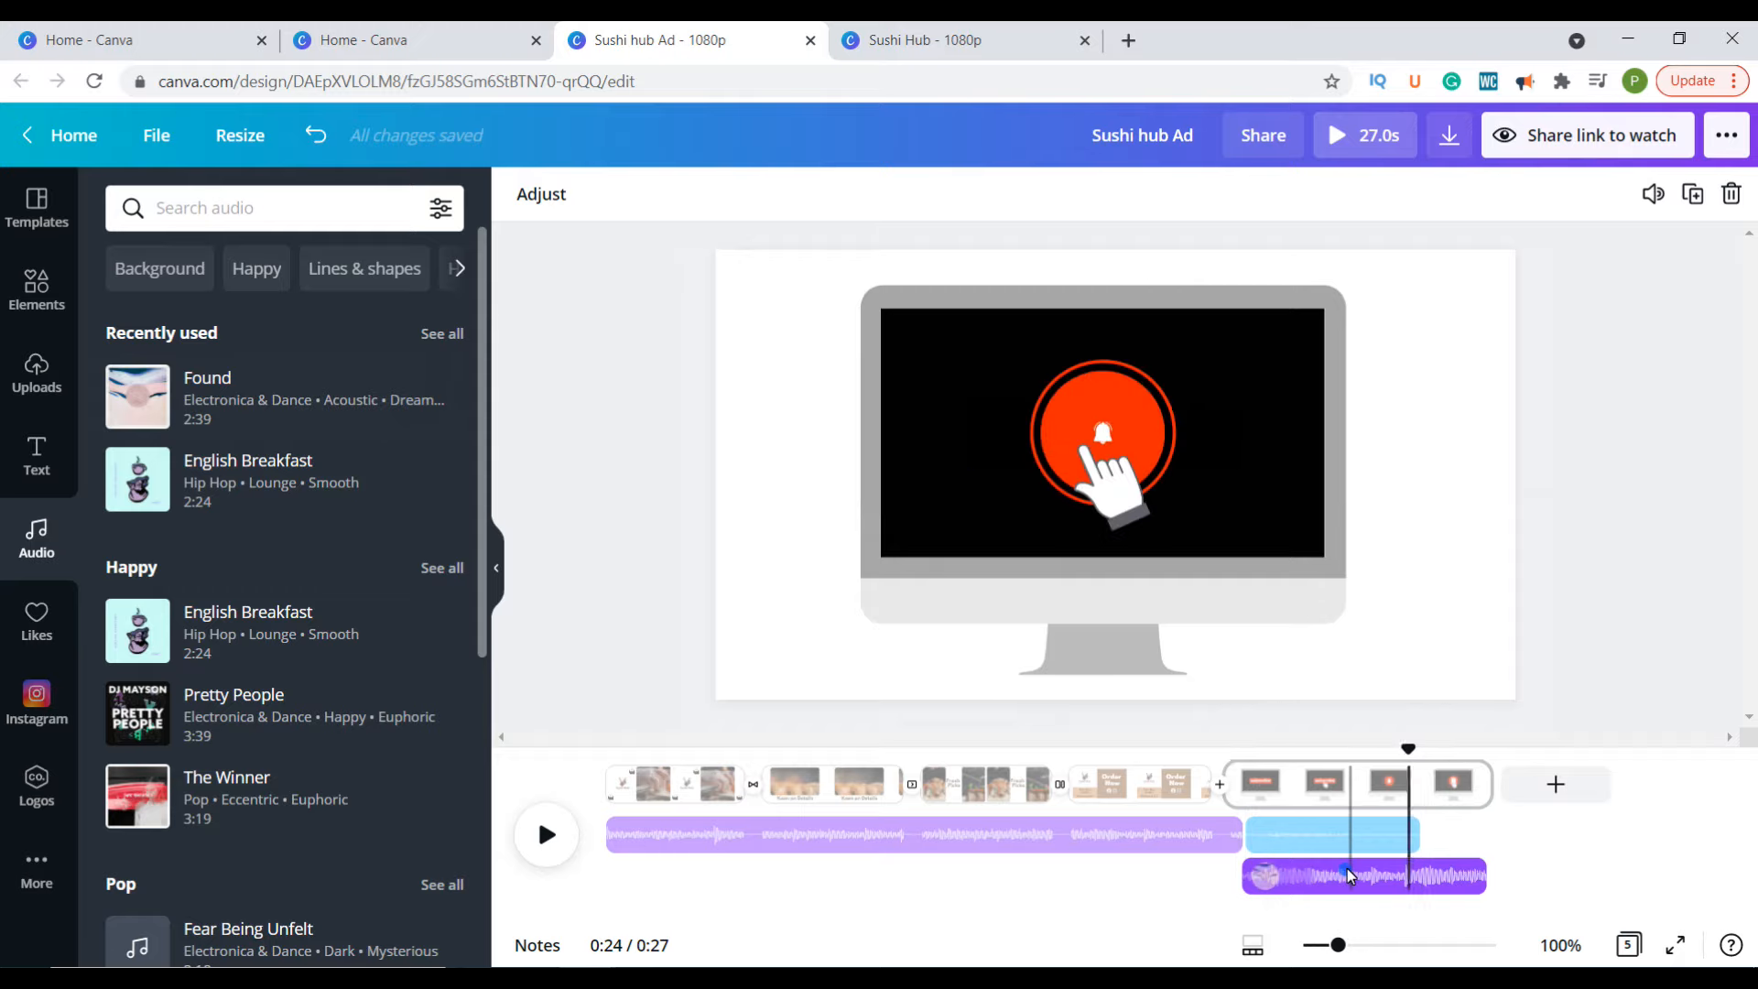
left_click(1654, 197)
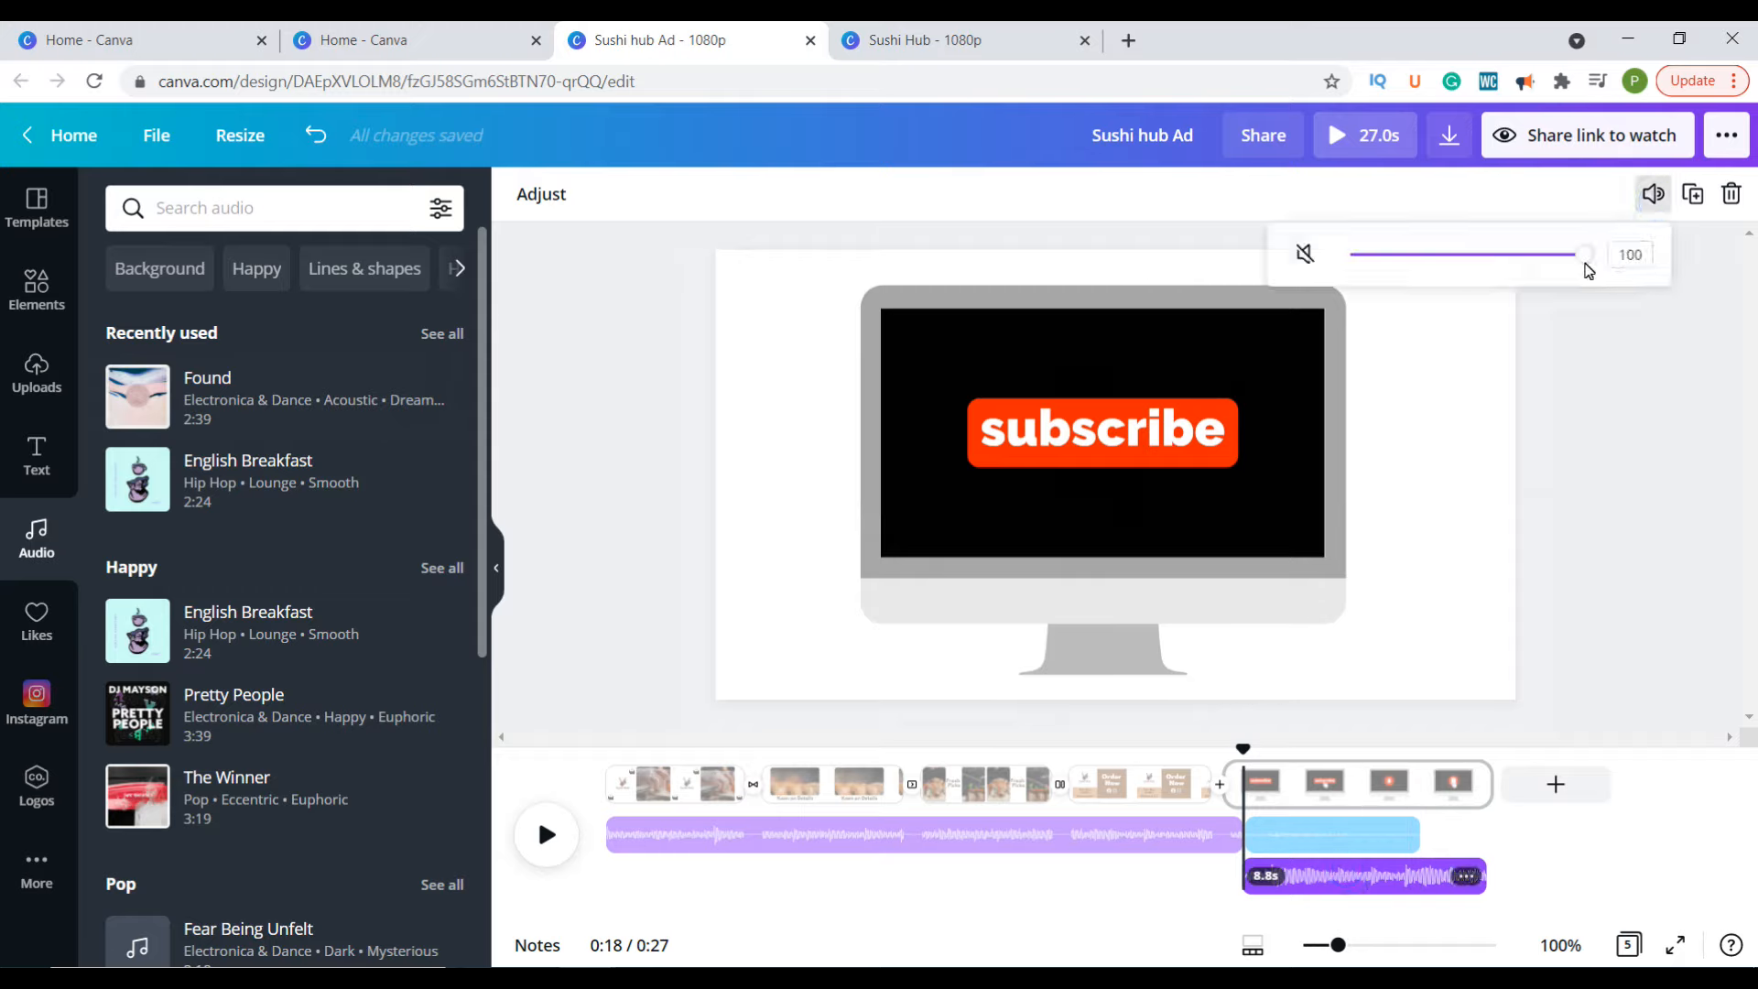
left_click_drag(1585, 263, 1364, 275)
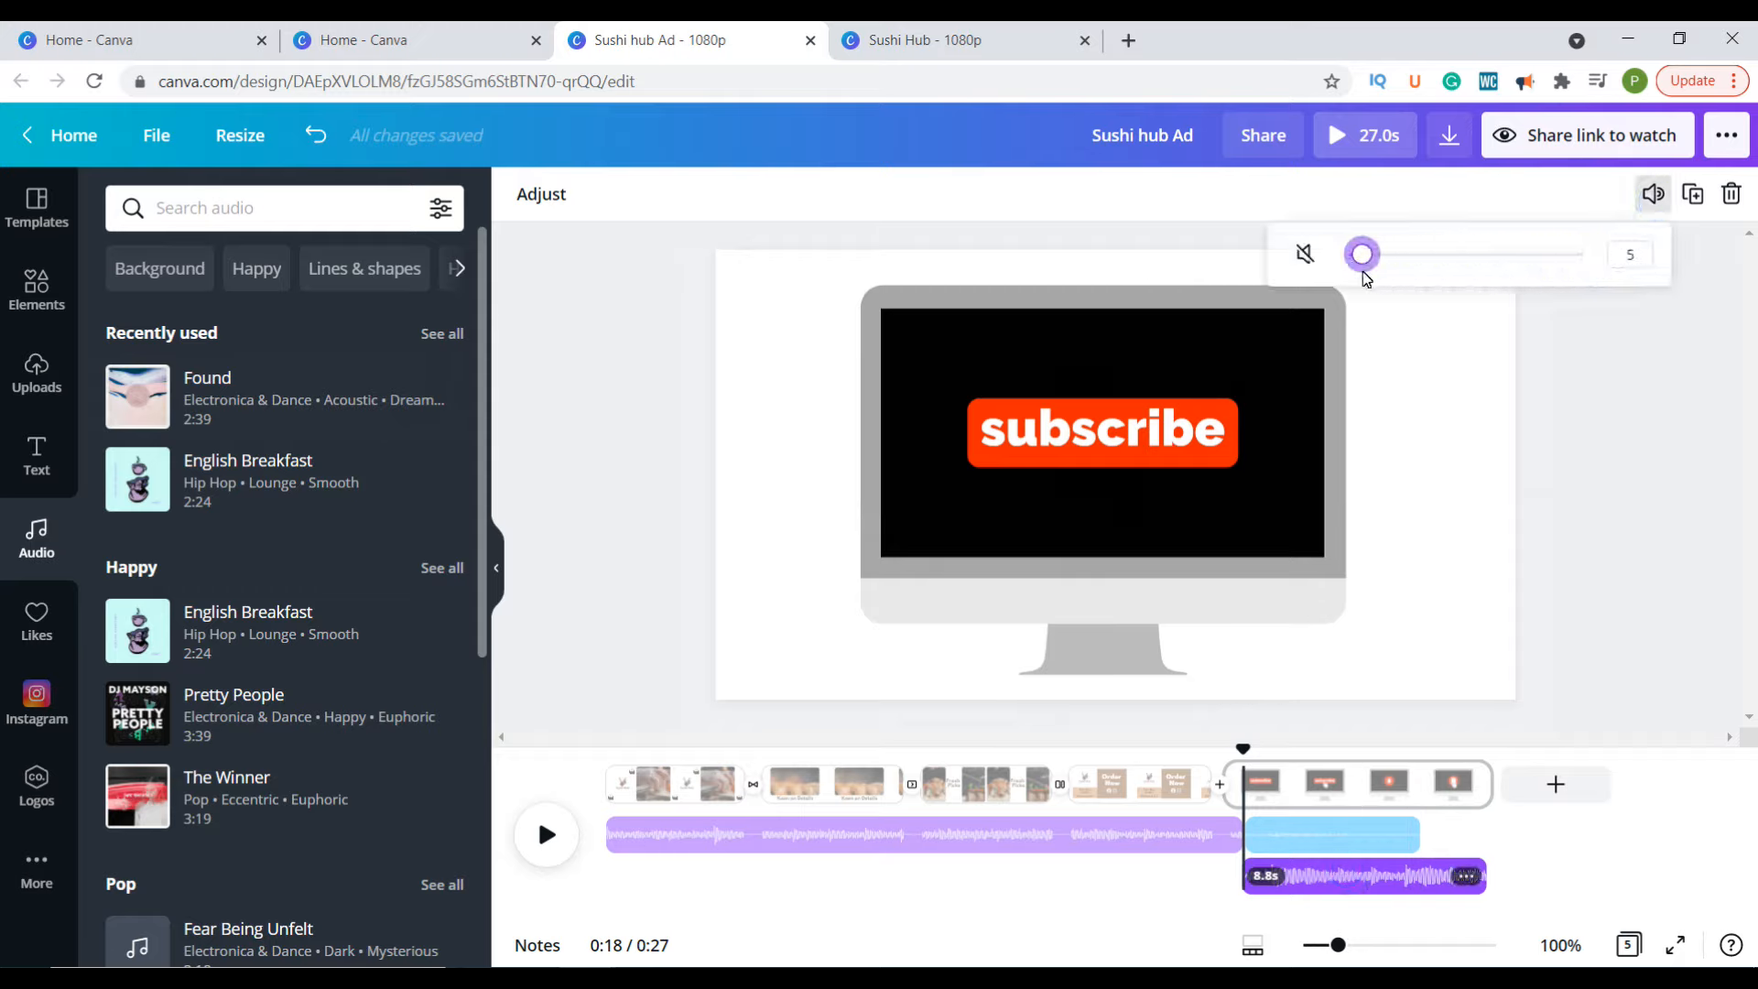
left_click(547, 834)
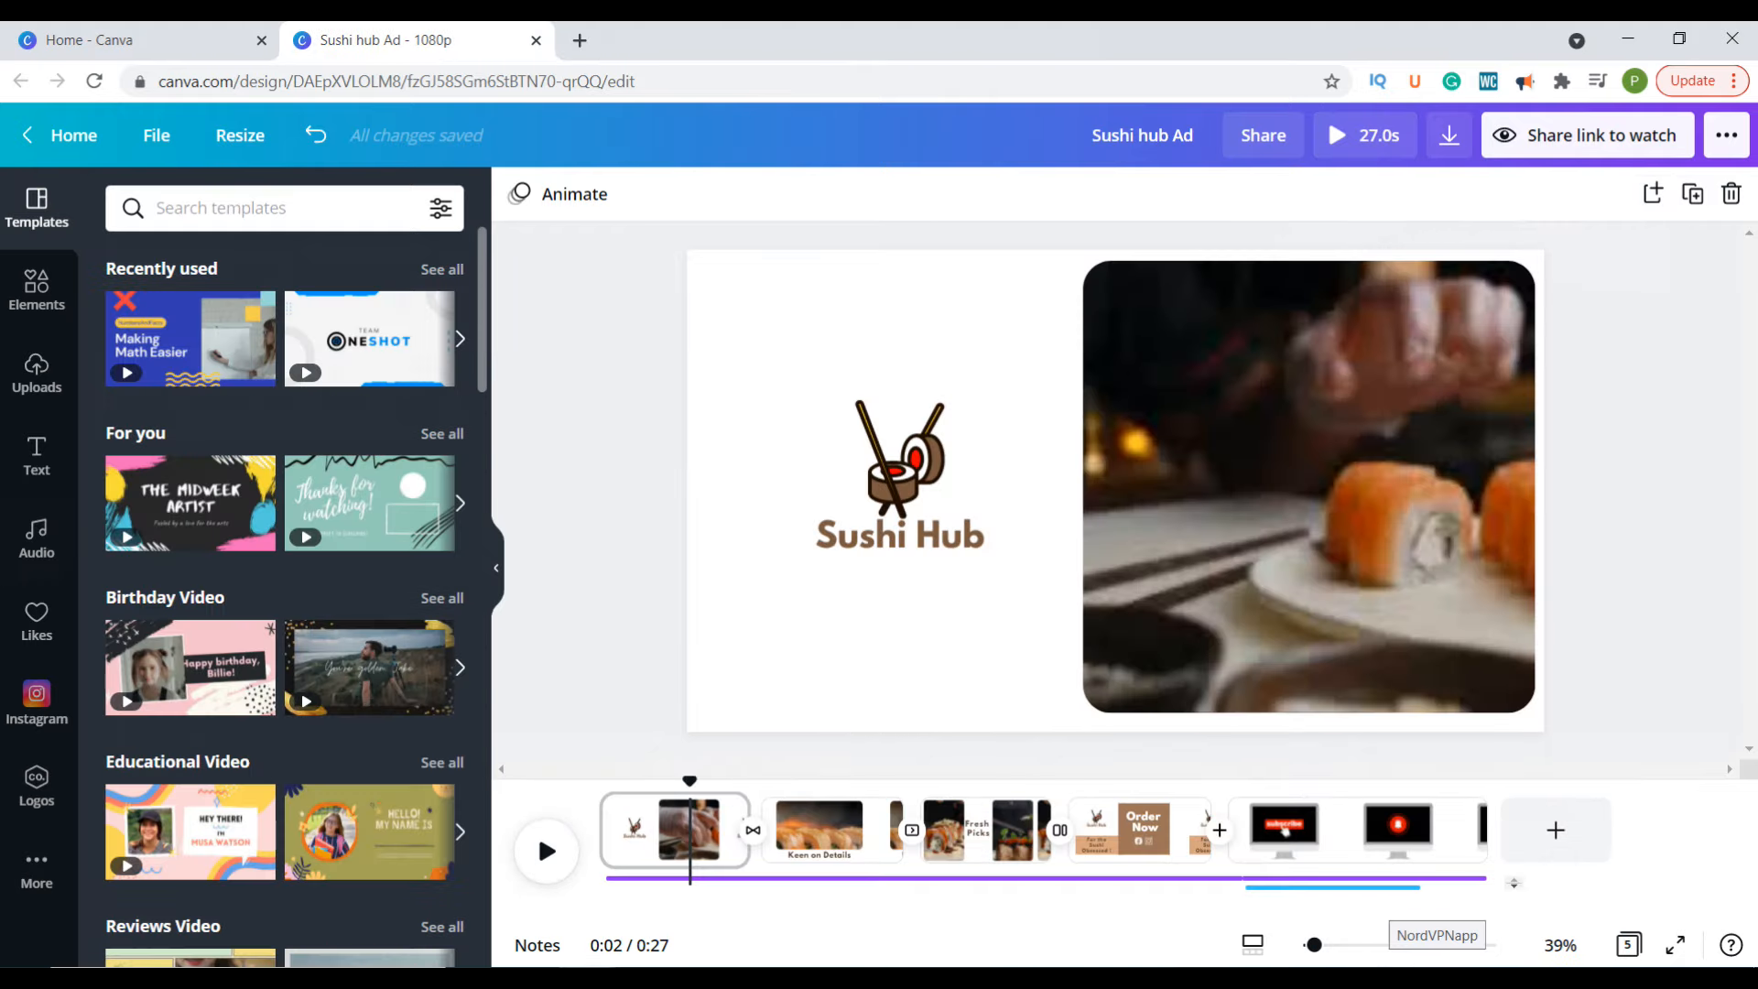
Step: Find a sushi roll graphic and place two copies on the first page, above right and below left of the Sushi Hub logo
left_click(37, 289)
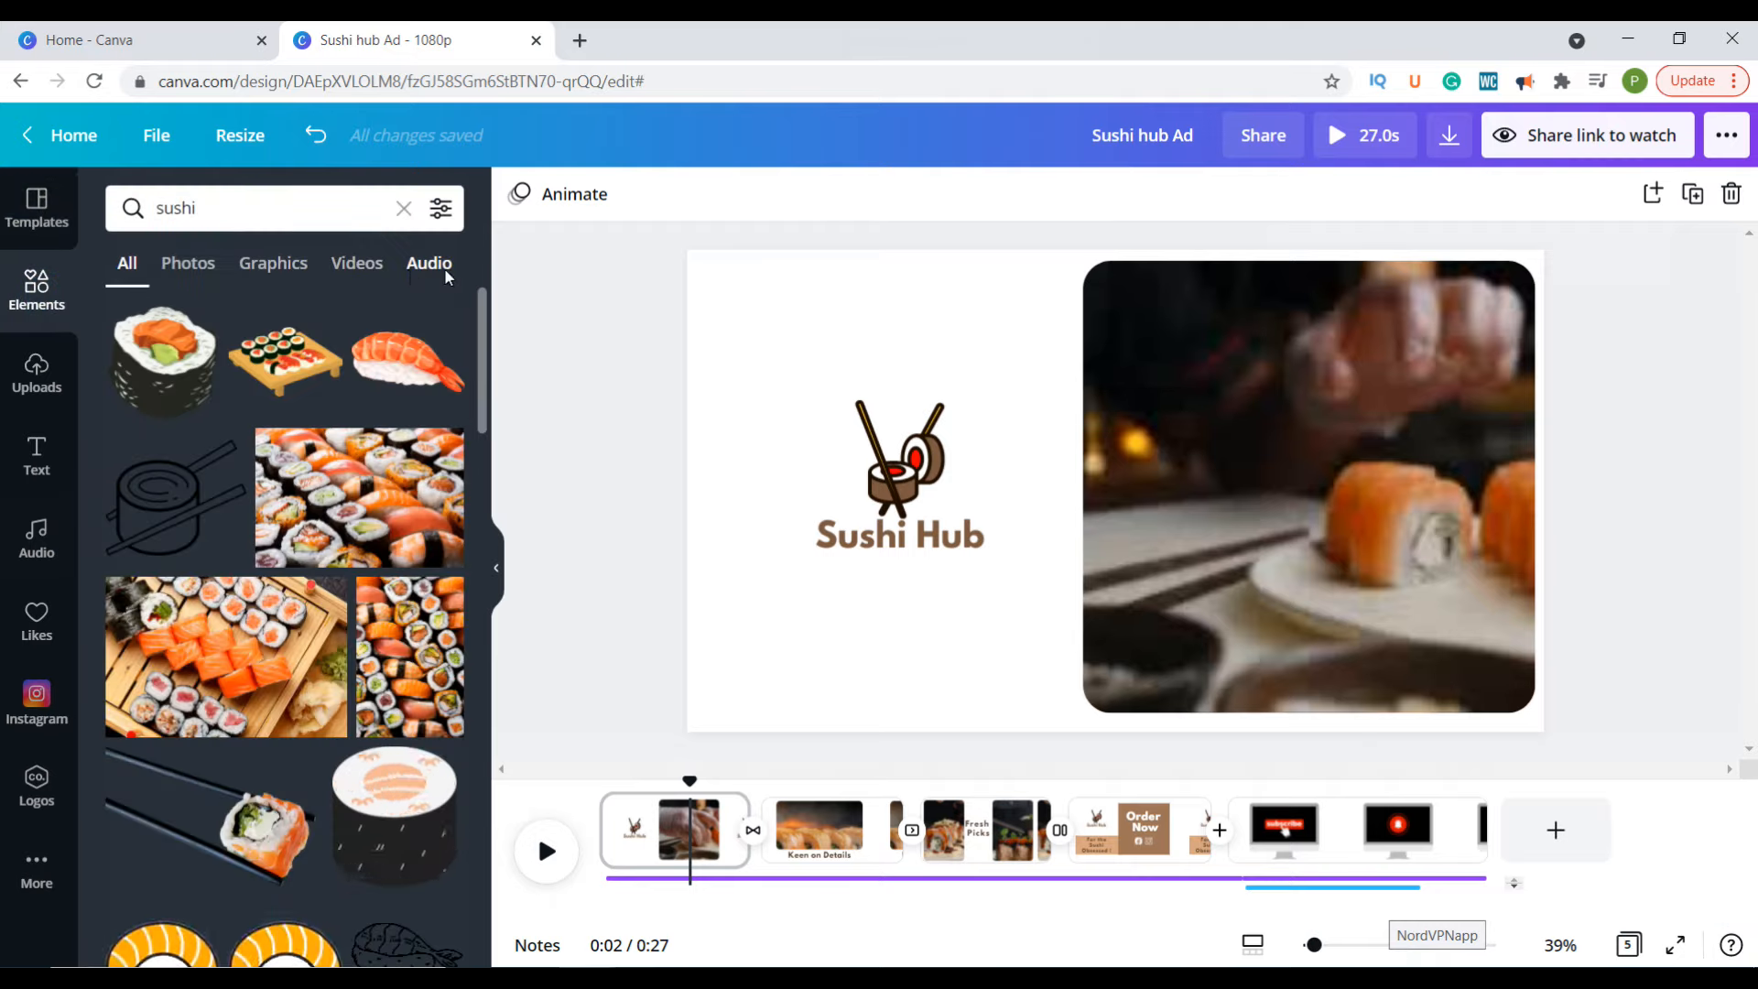
scroll(409, 659, "down", 3)
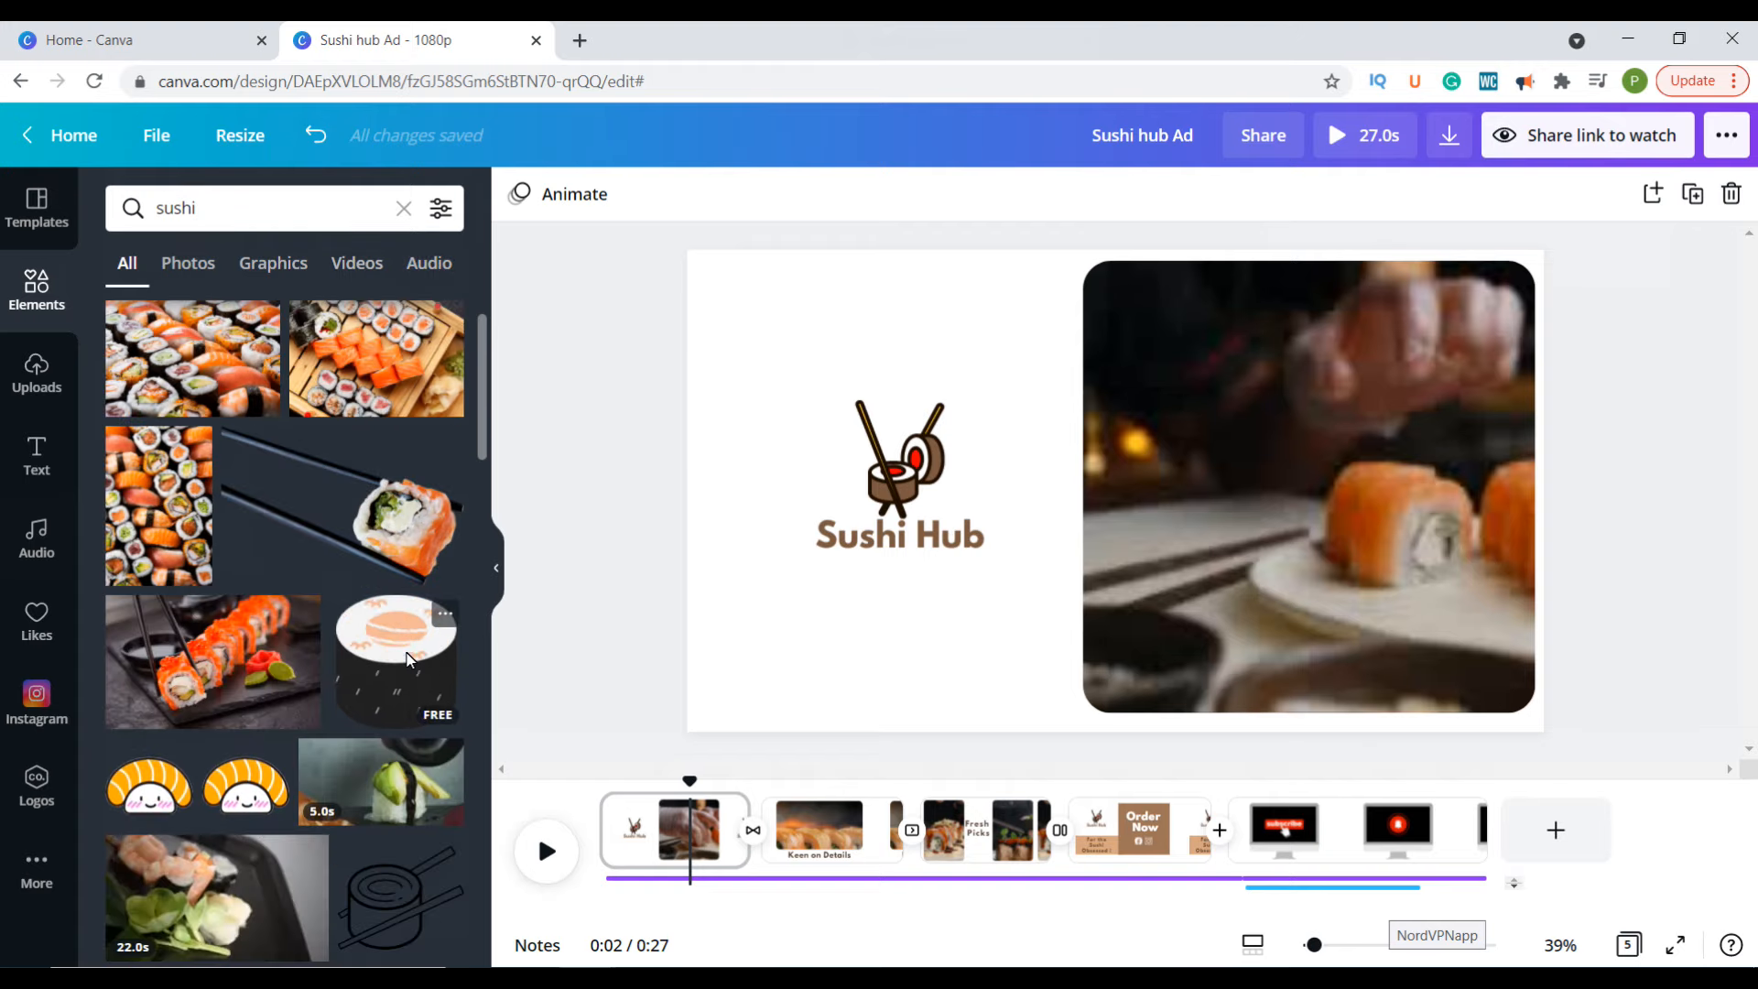
left_click_drag(409, 660, 873, 348)
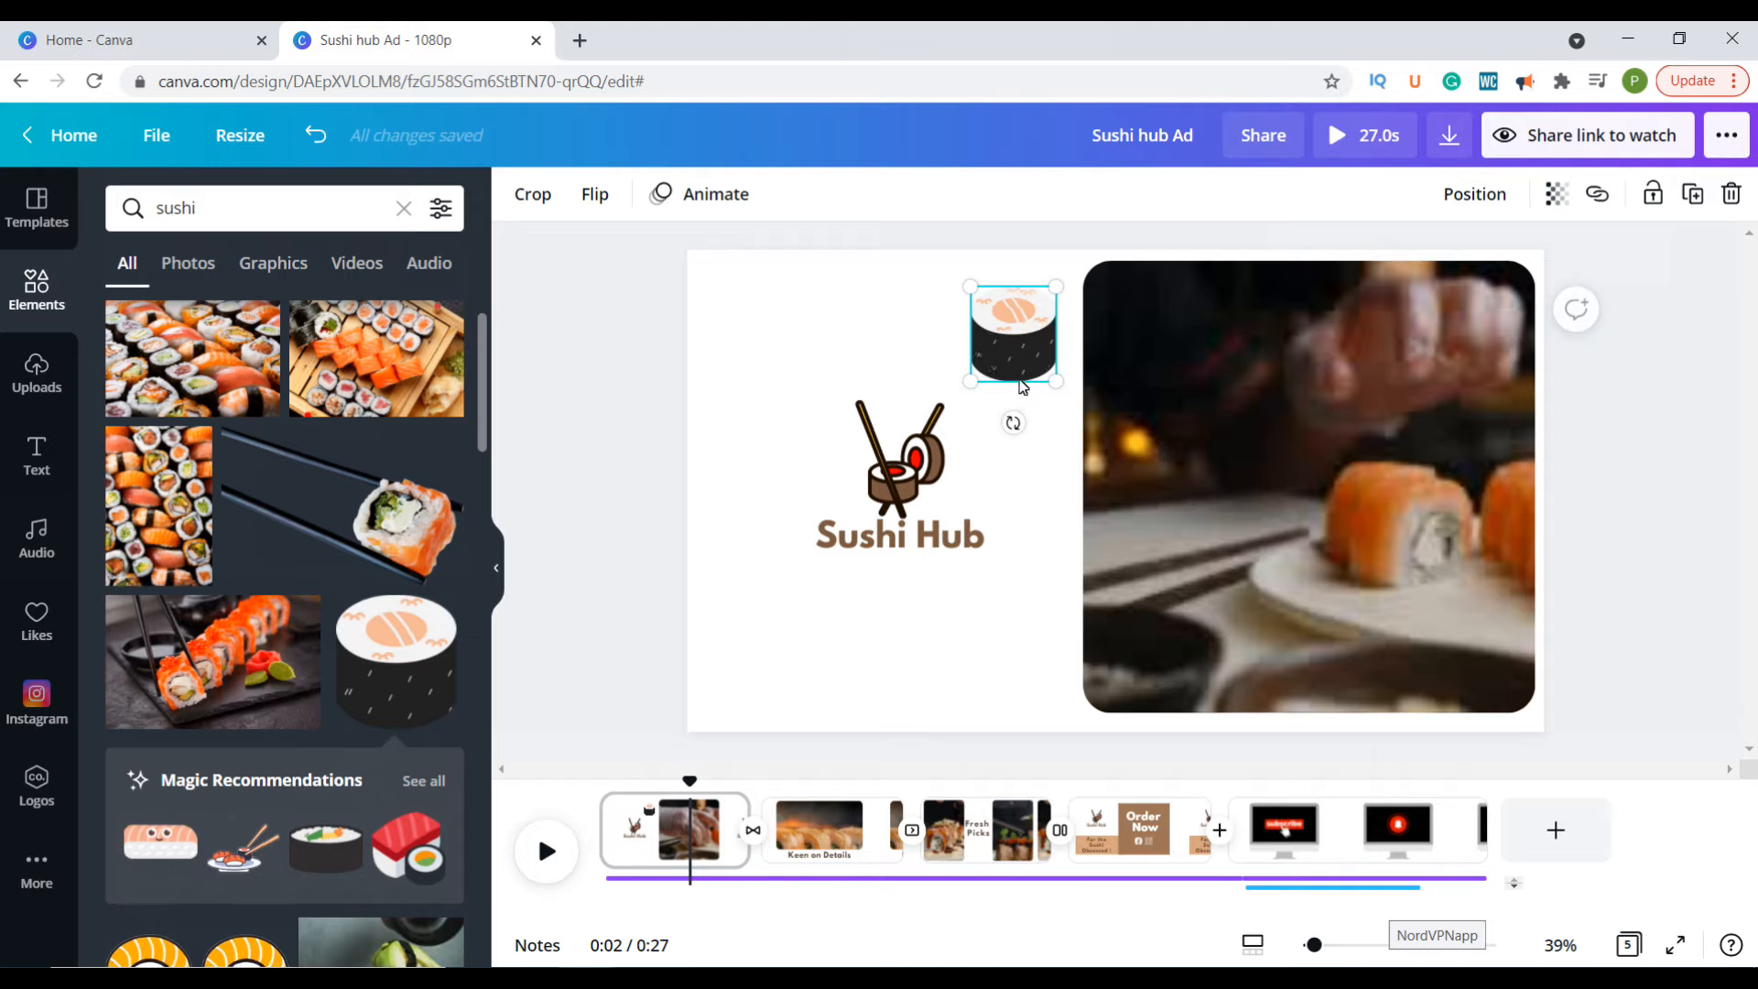
key("ctrl+v")
left_click_drag(709, 344, 800, 656)
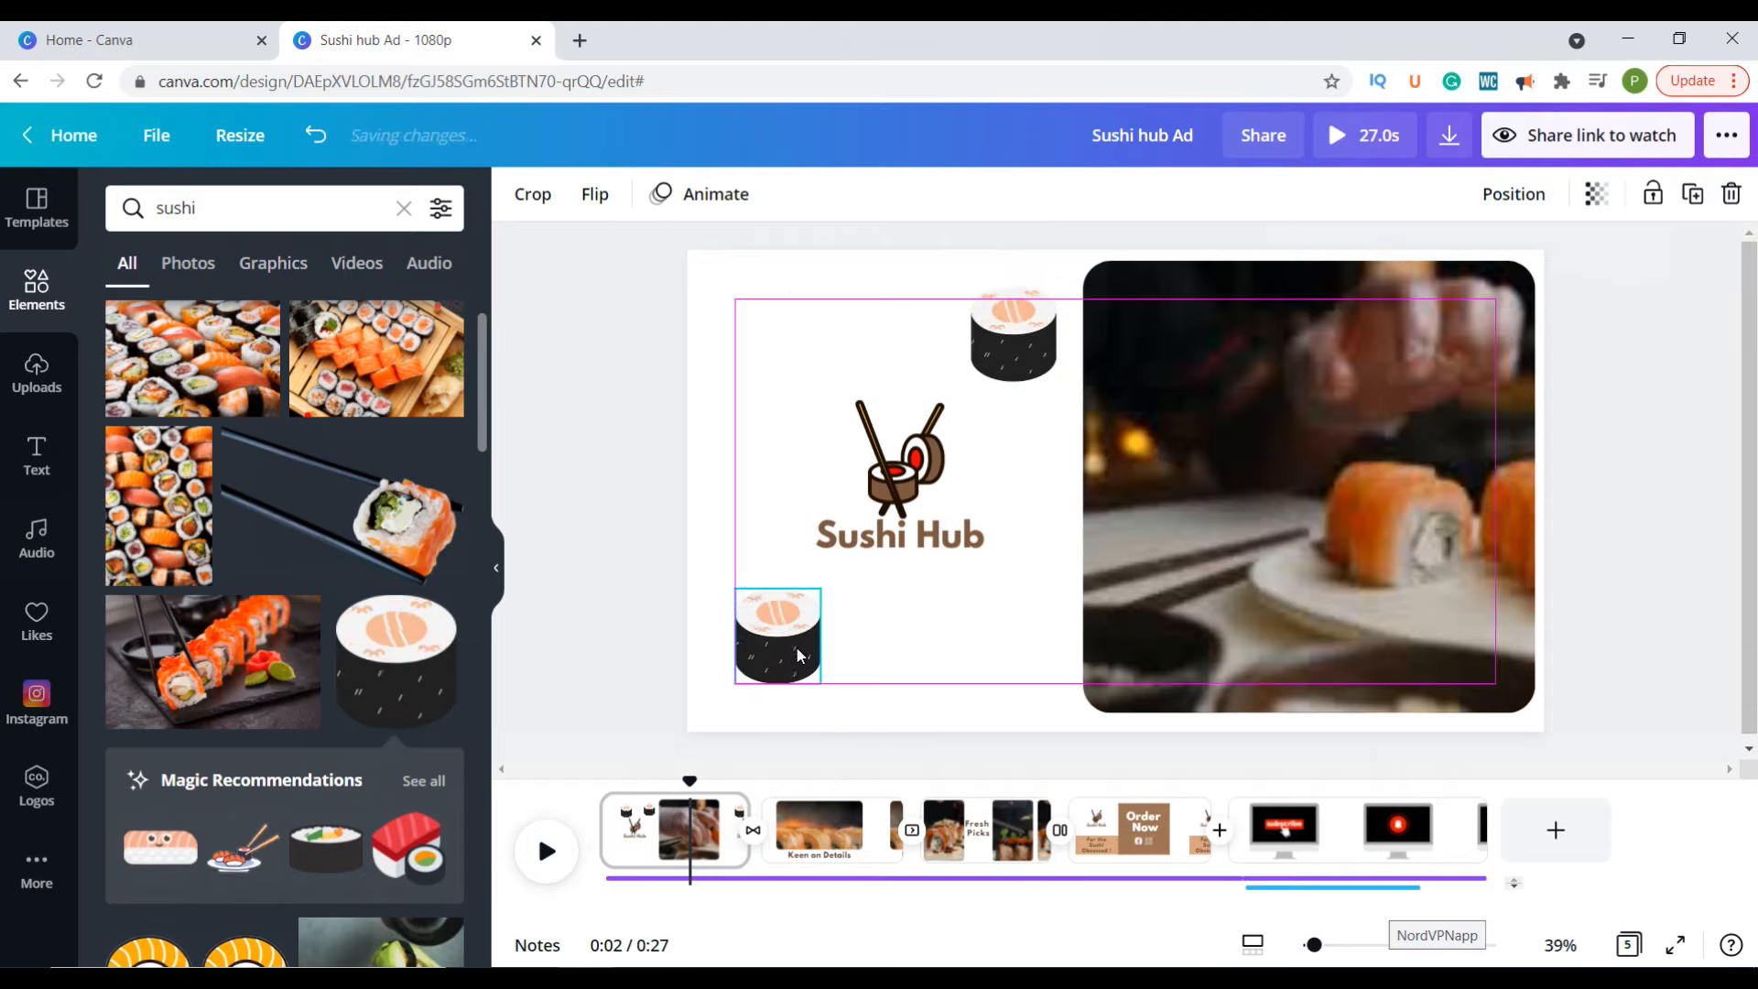
left_click(883, 297)
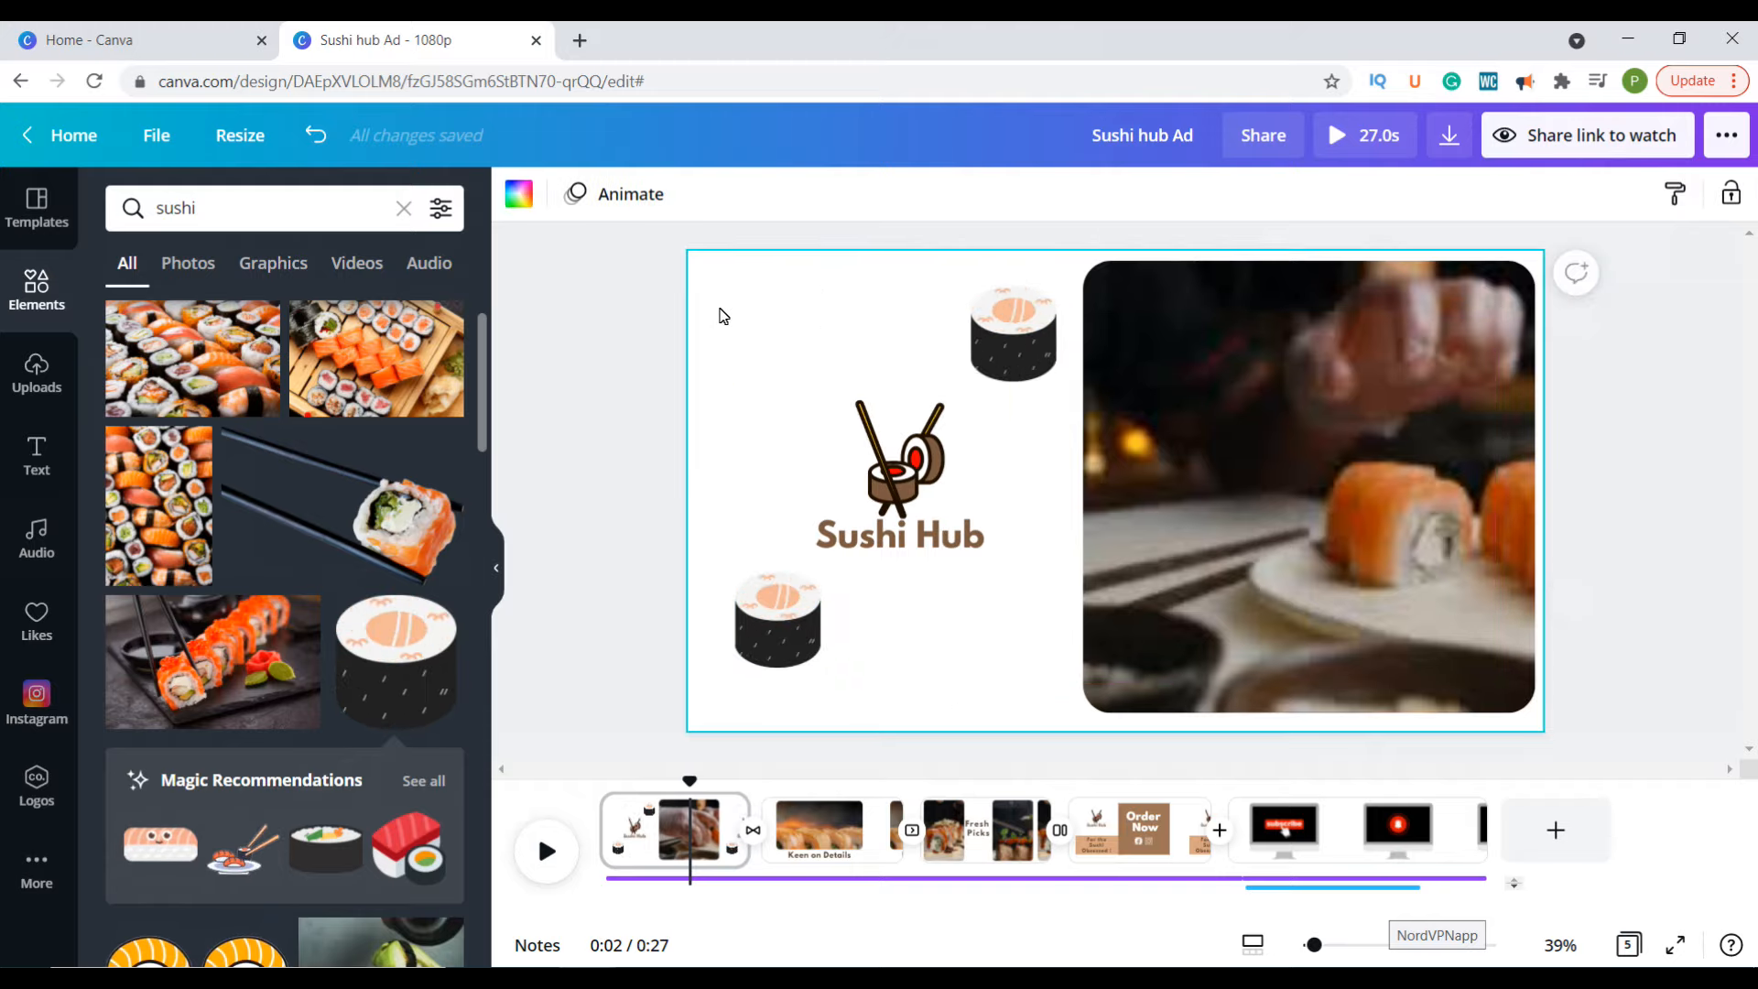
Step: Apply the Breathe page animation to the first page and view the element animation options for the upper sushi roll
left_click(608, 207)
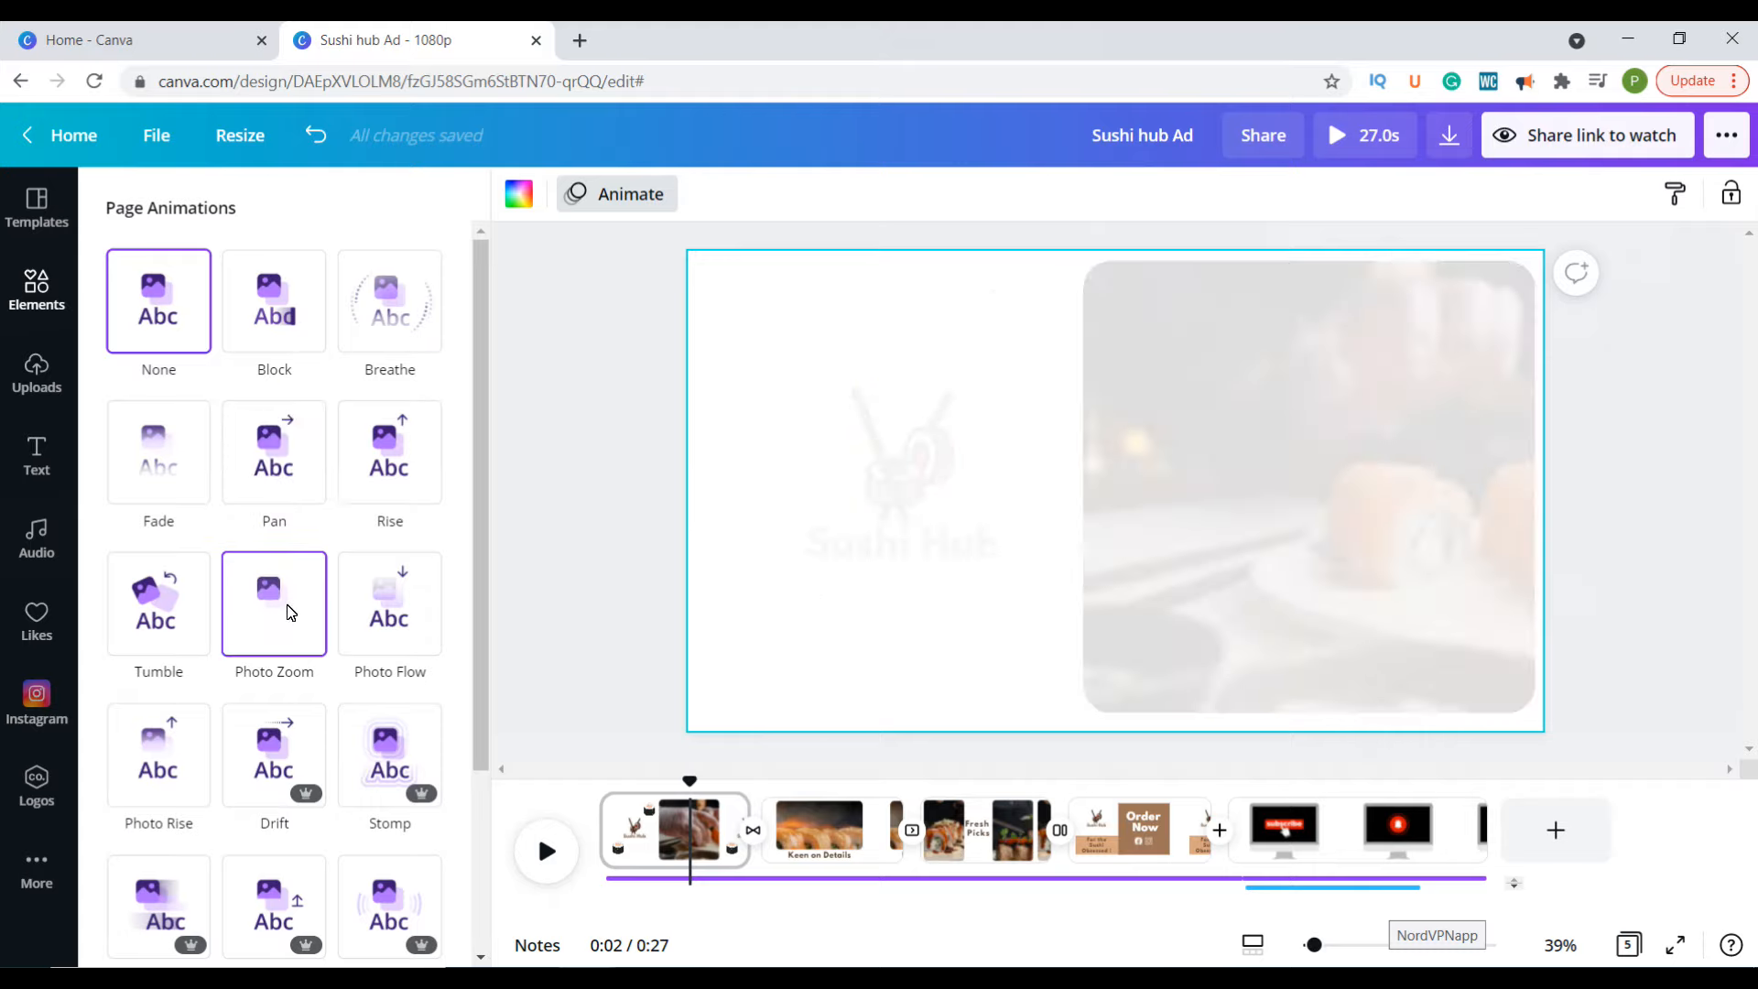
left_click(394, 313)
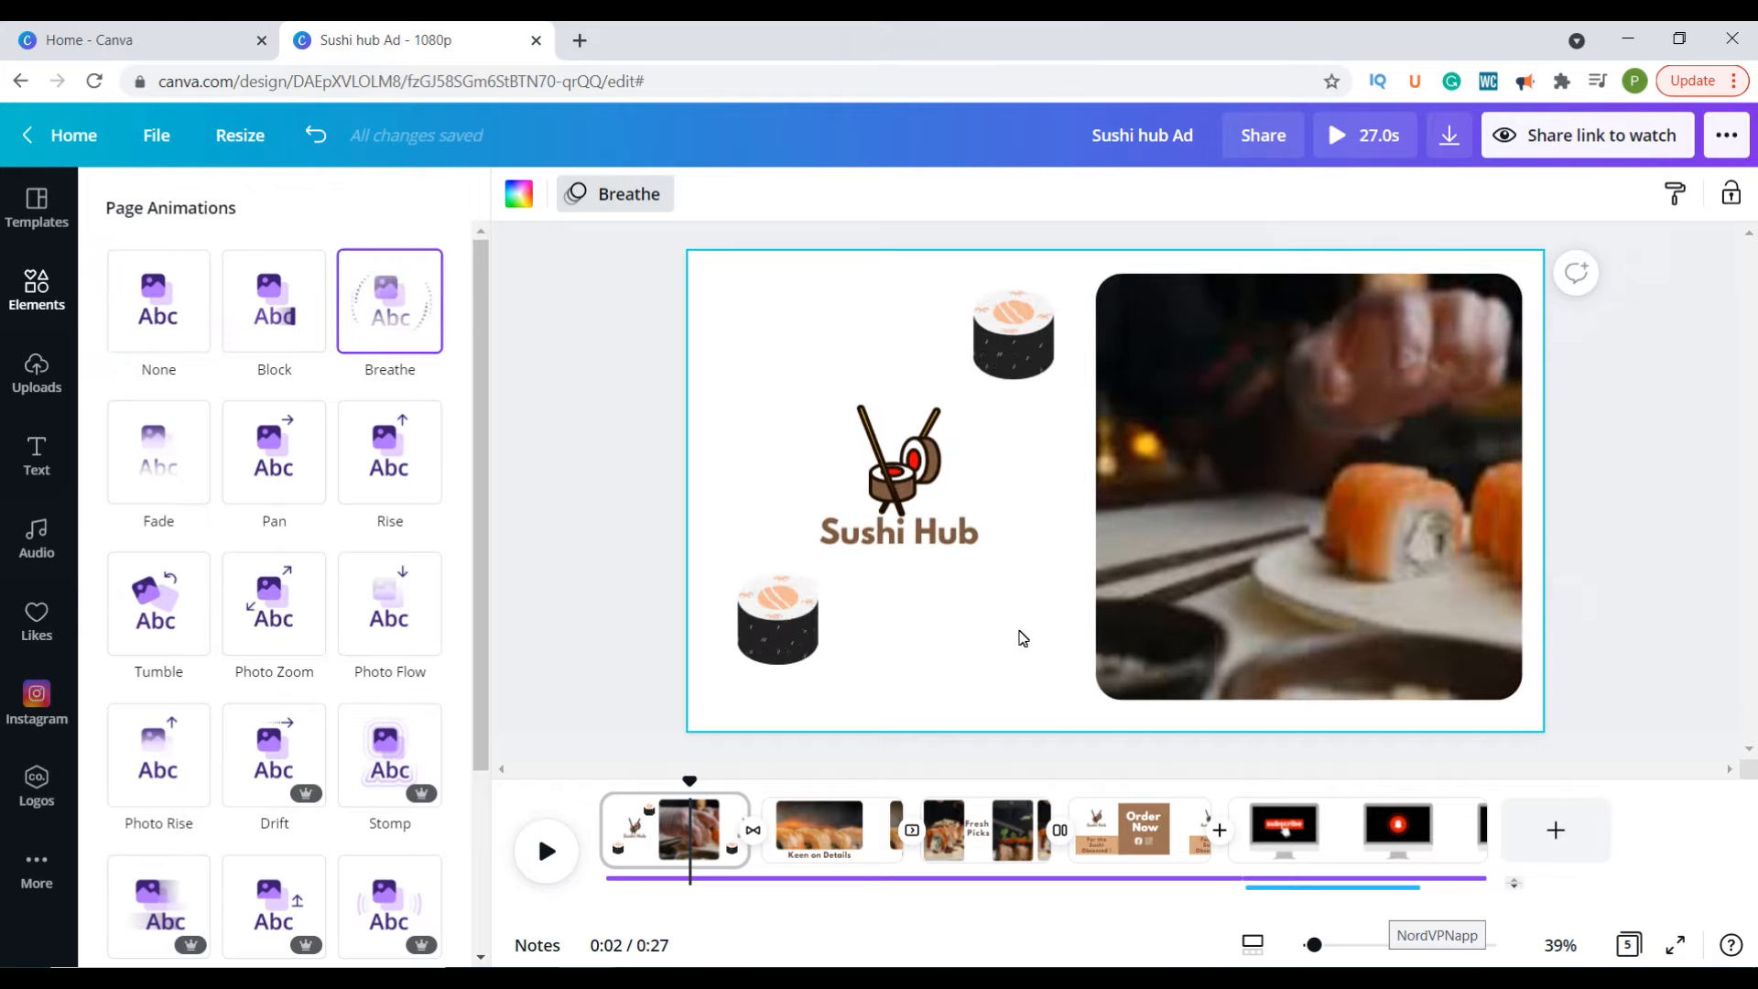
left_click(1042, 336)
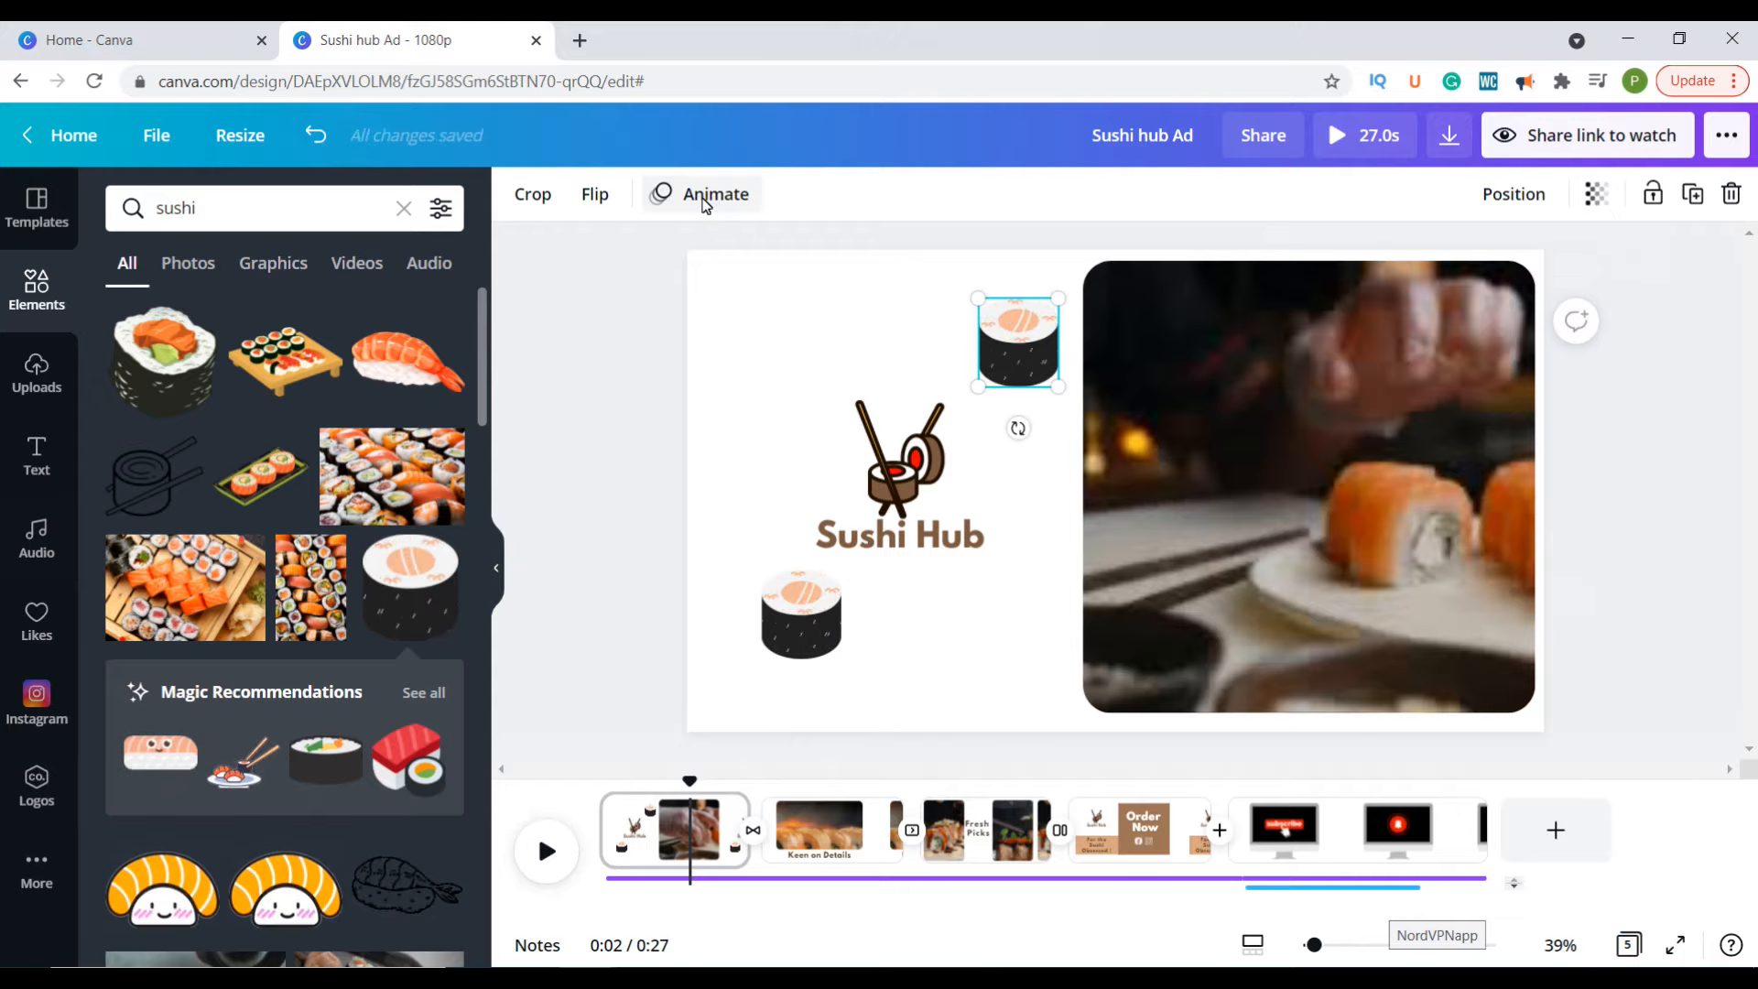
left_click(713, 203)
left_click(375, 481)
left_click(989, 369)
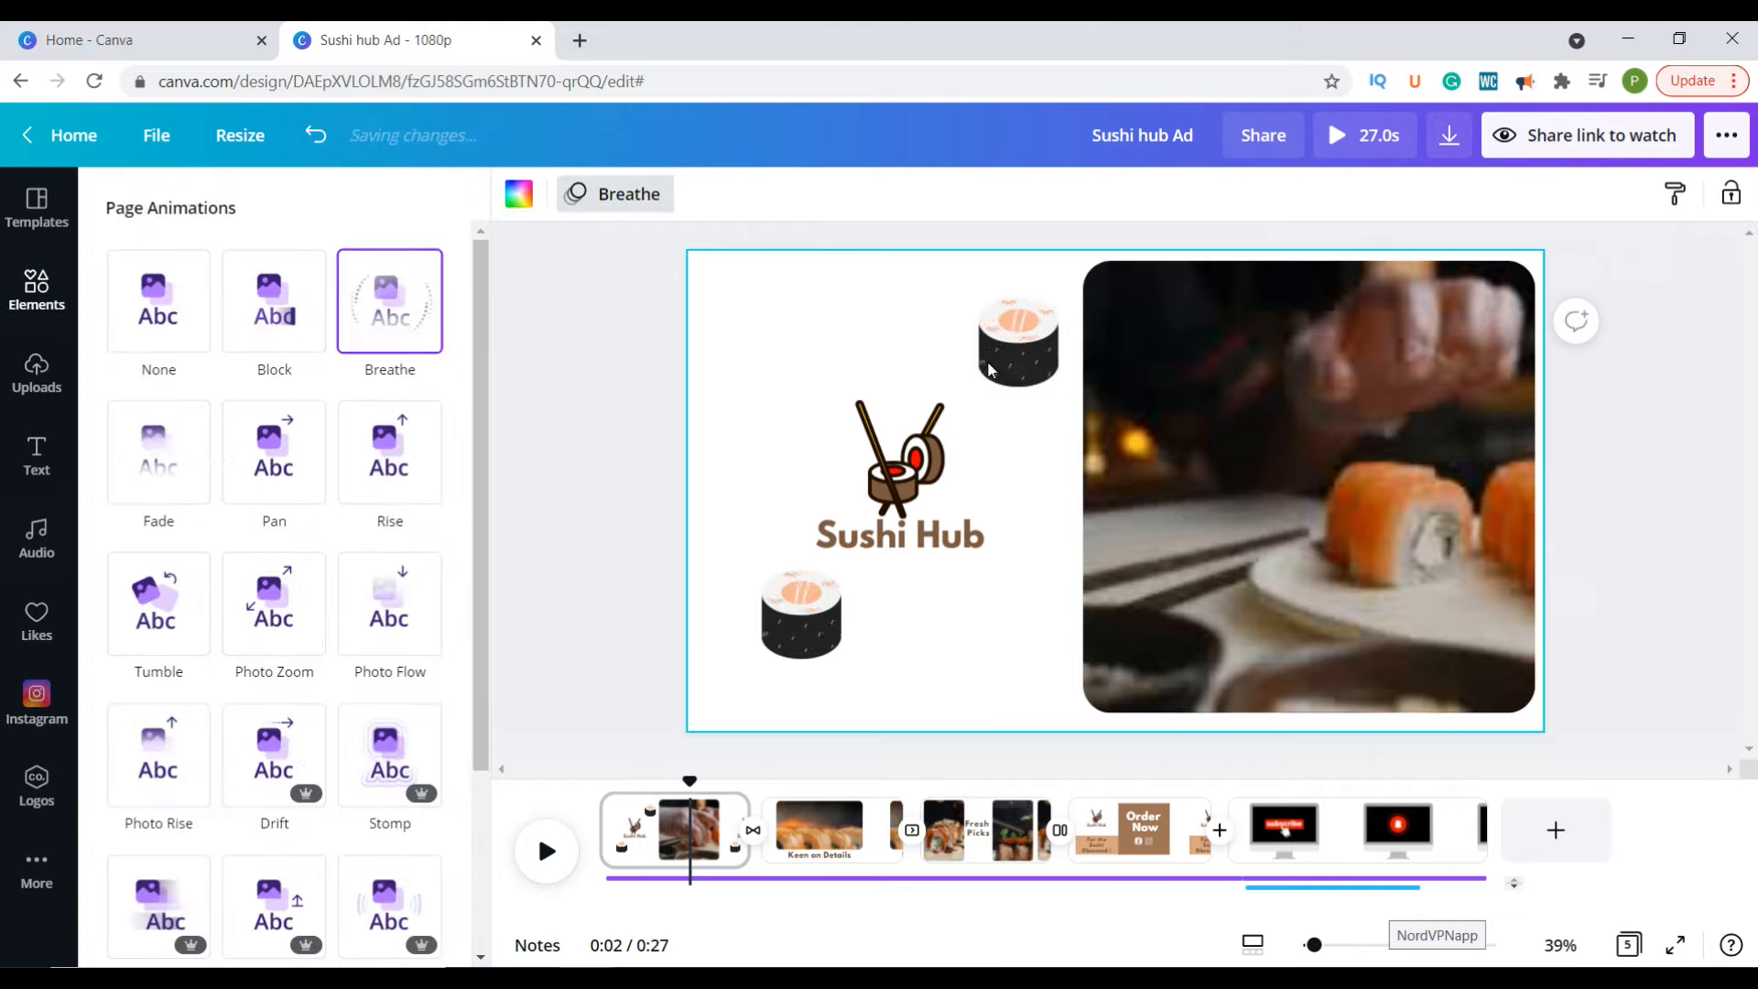
left_click(1000, 332)
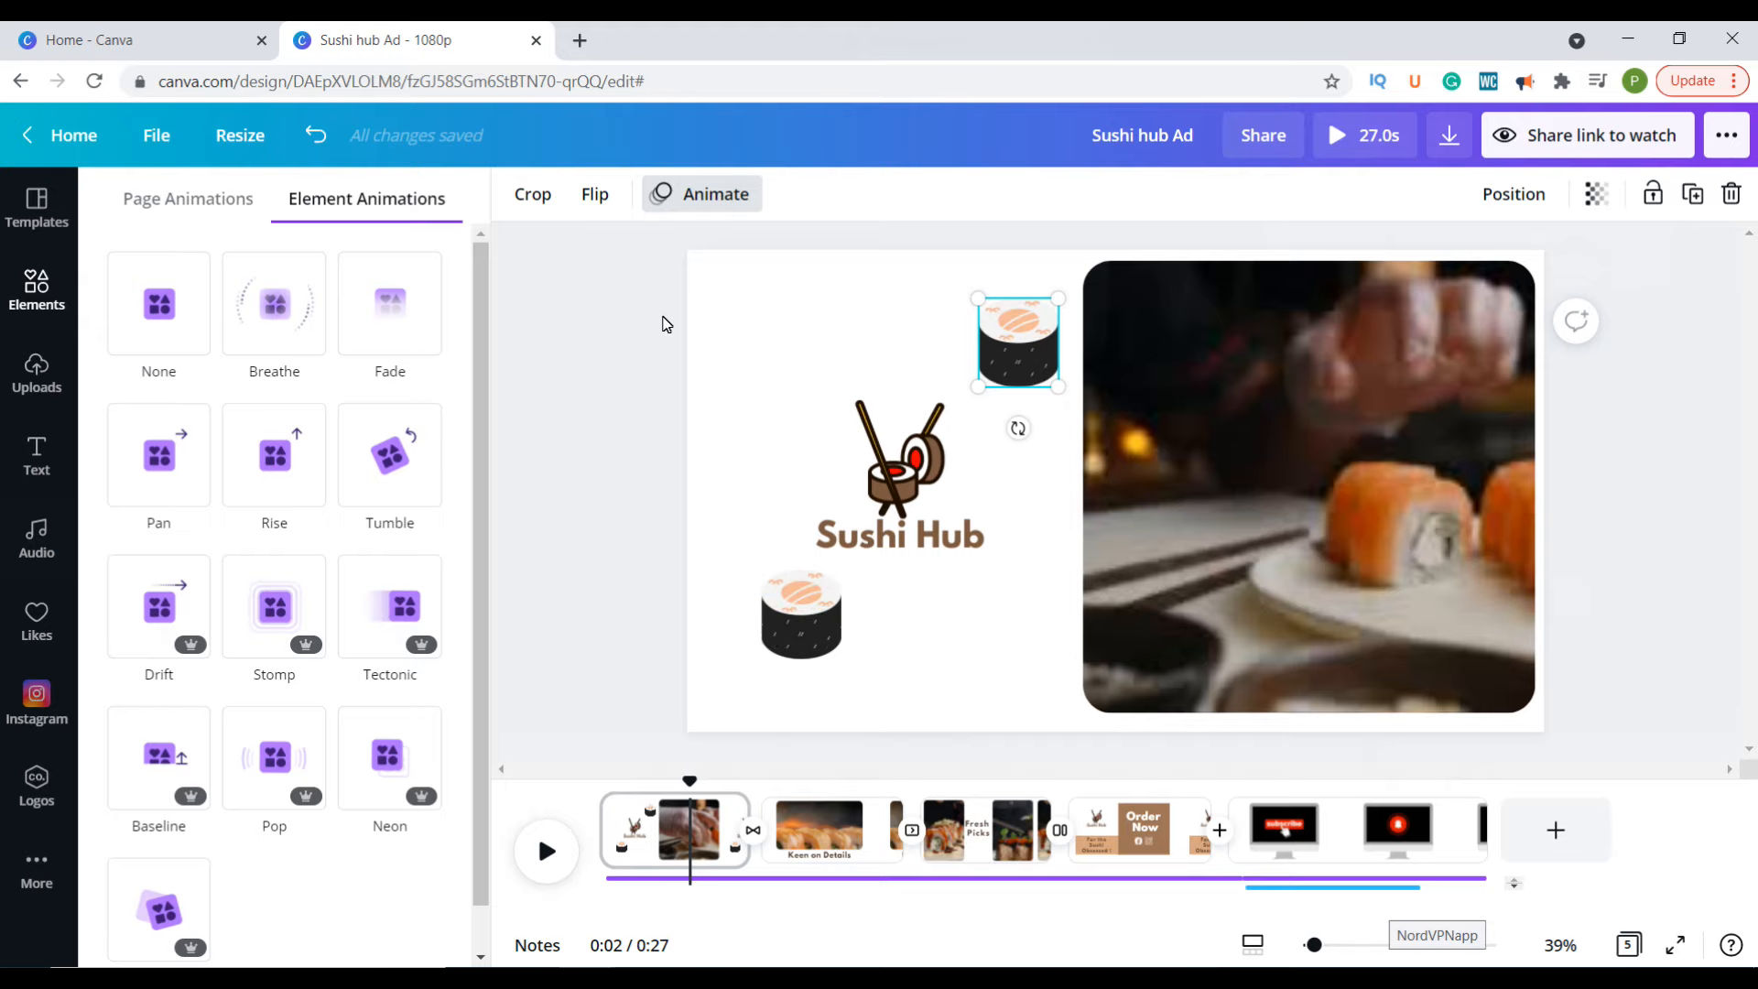
left_click(746, 330)
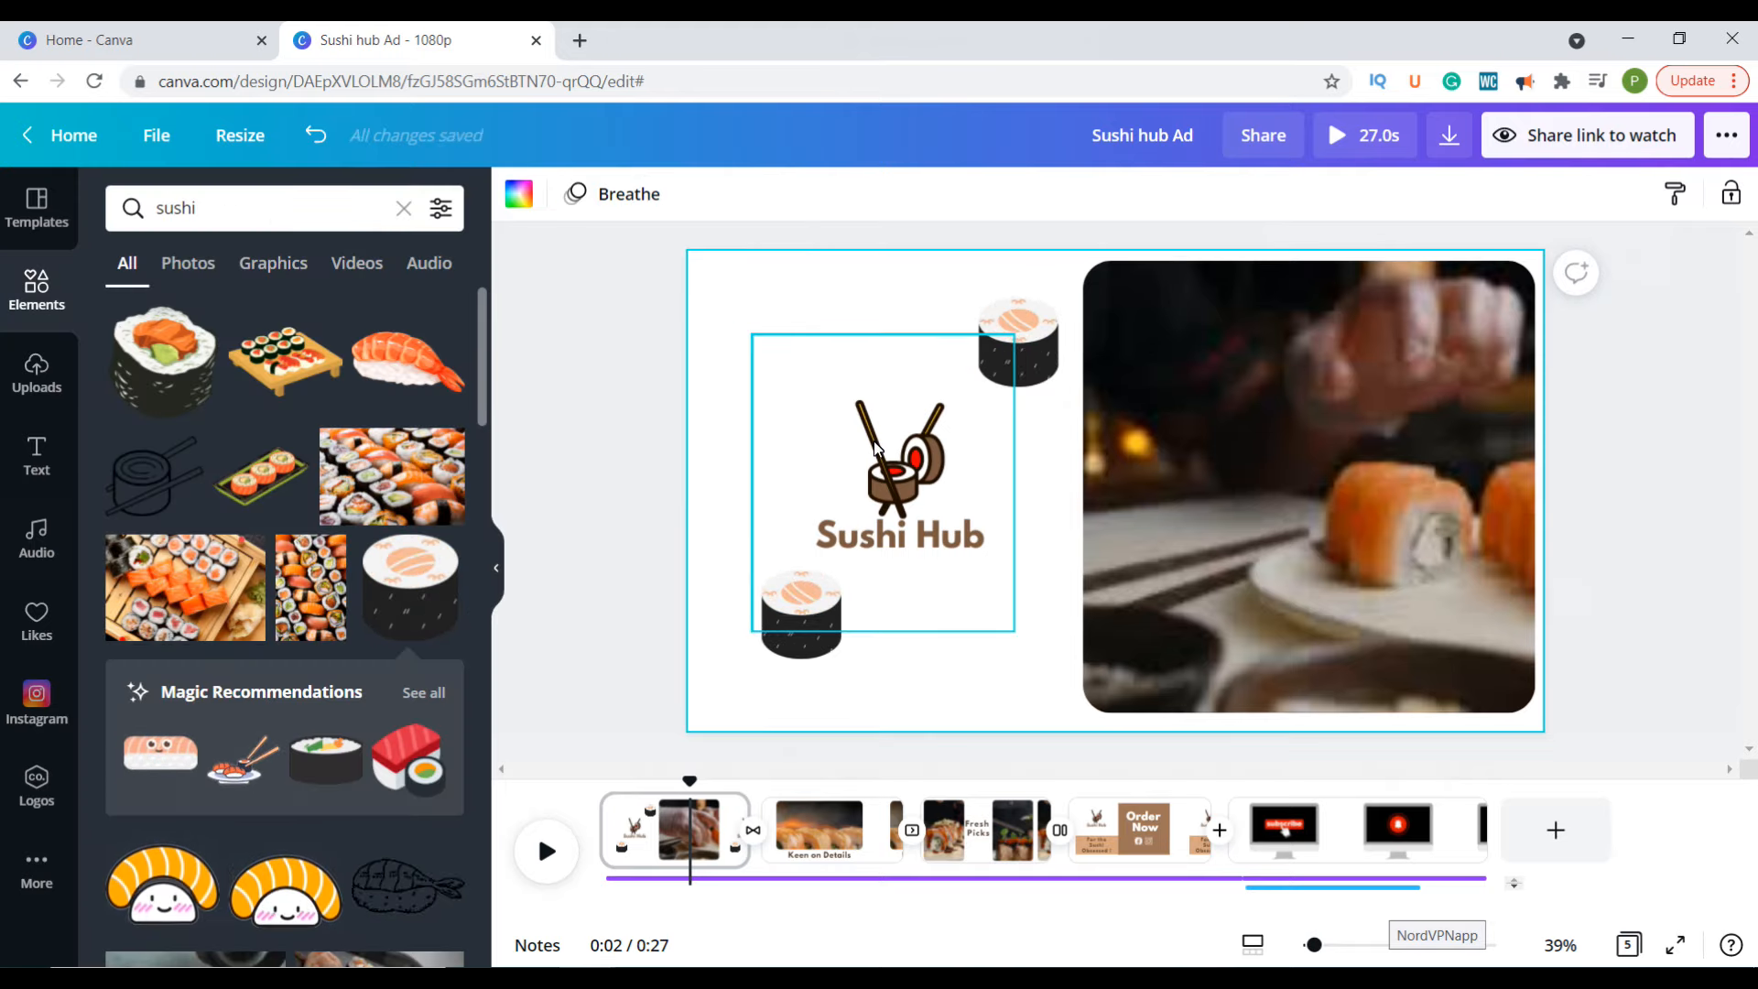
Step: Apply the Breathe page animation to the "Order Now" page and play the video from the start
left_click(875, 828)
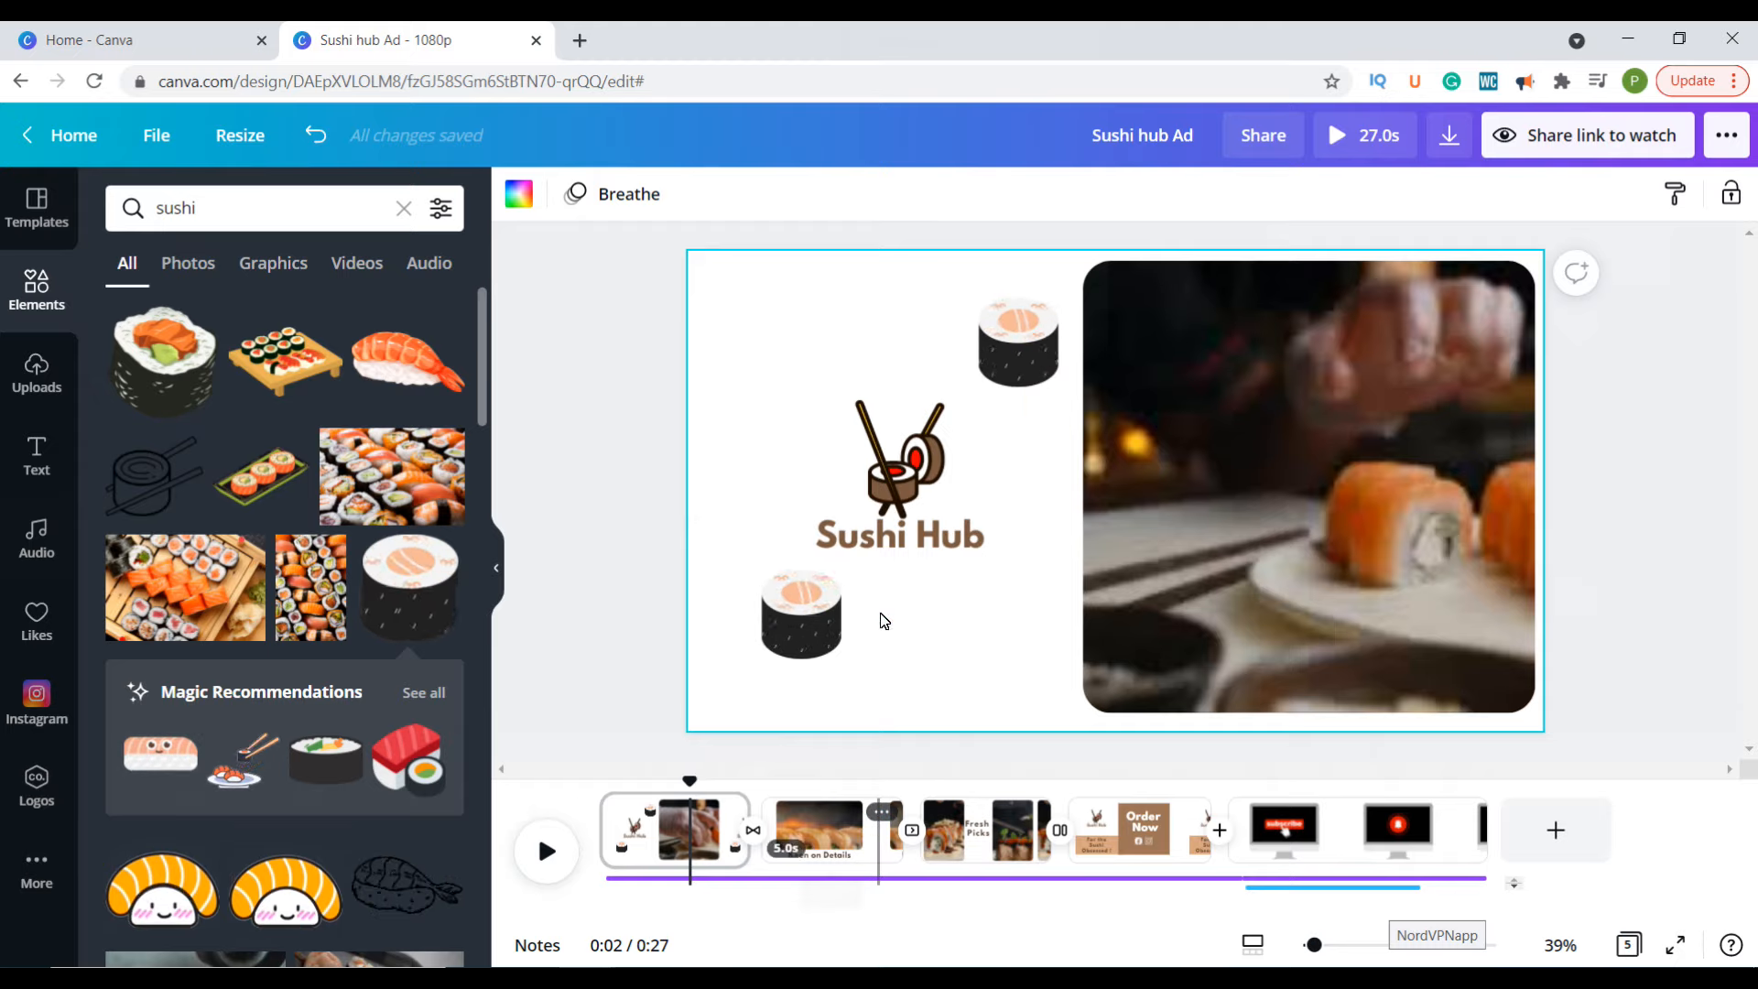
left_click(631, 197)
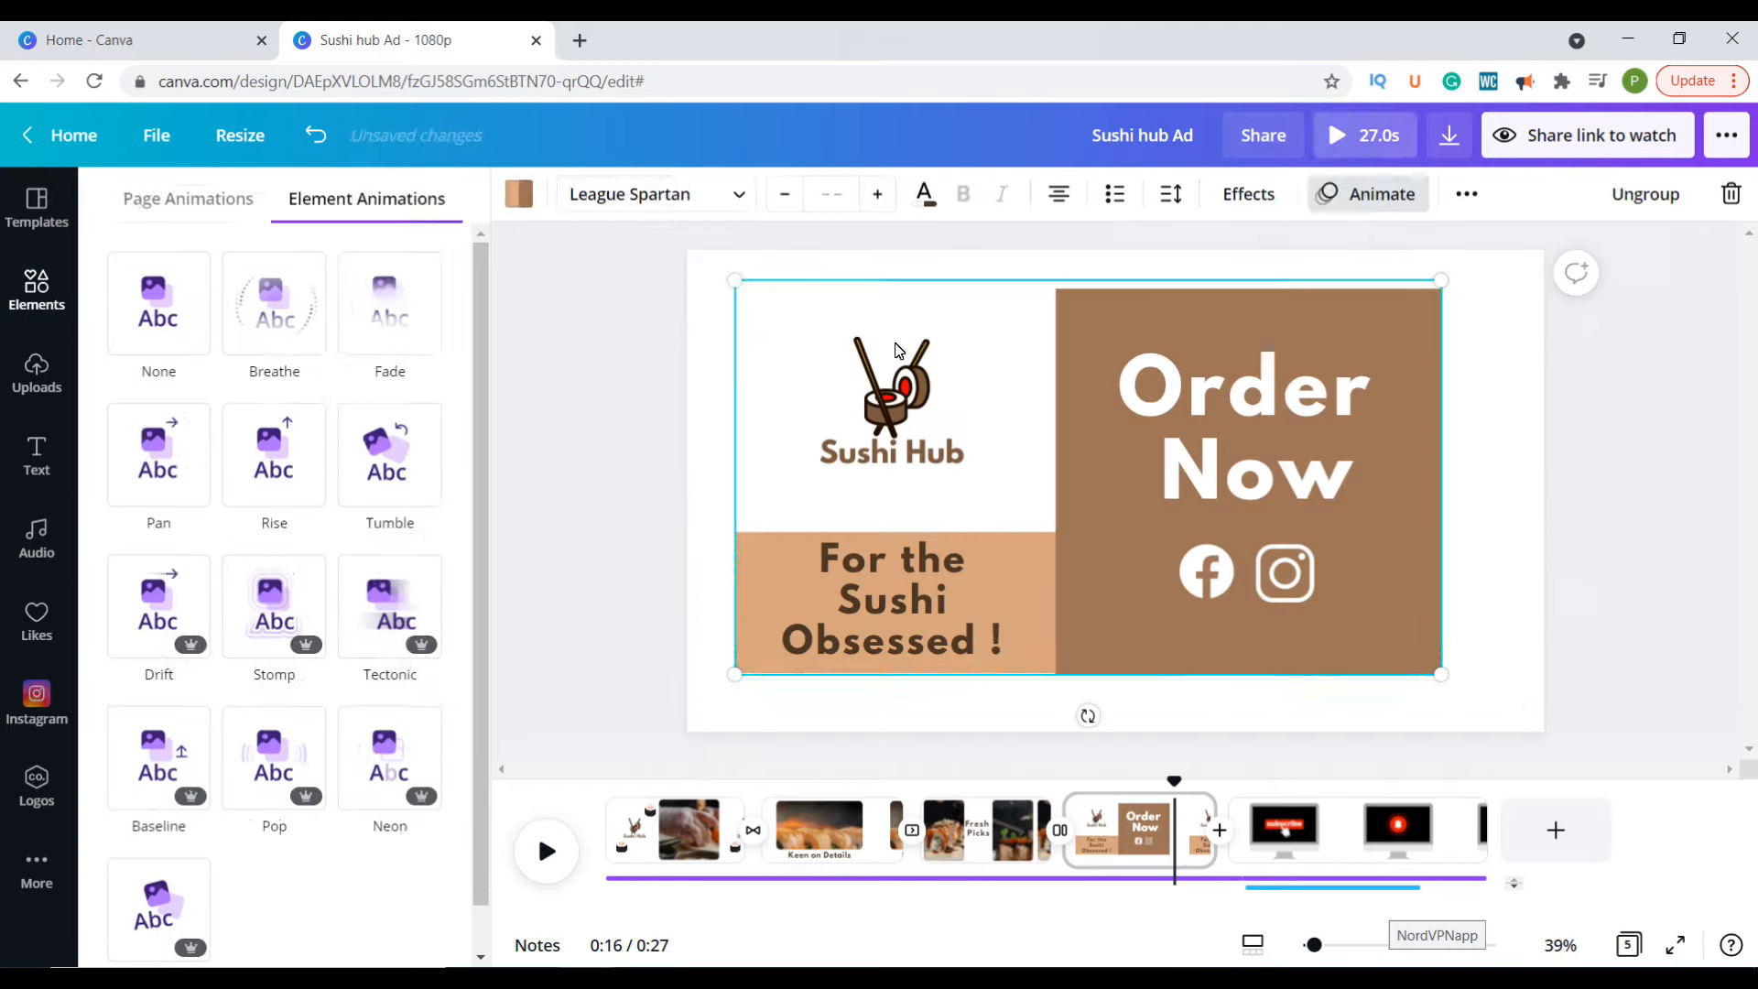
left_click(733, 461)
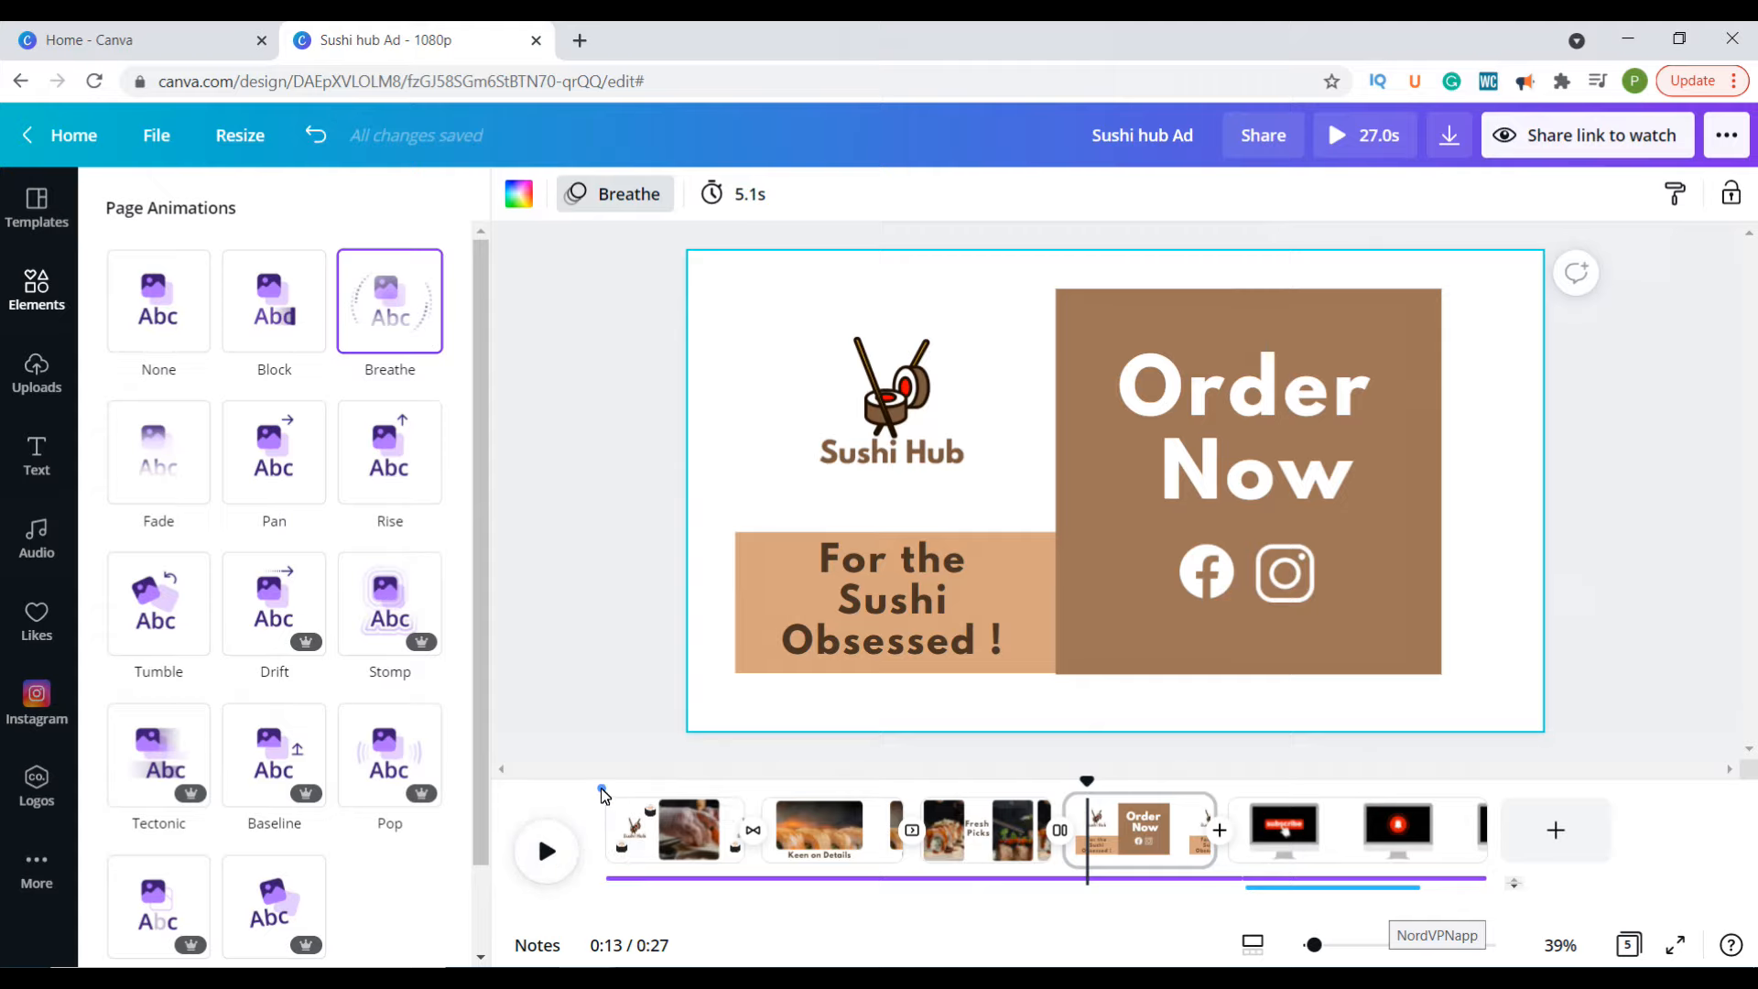
left_click(607, 789)
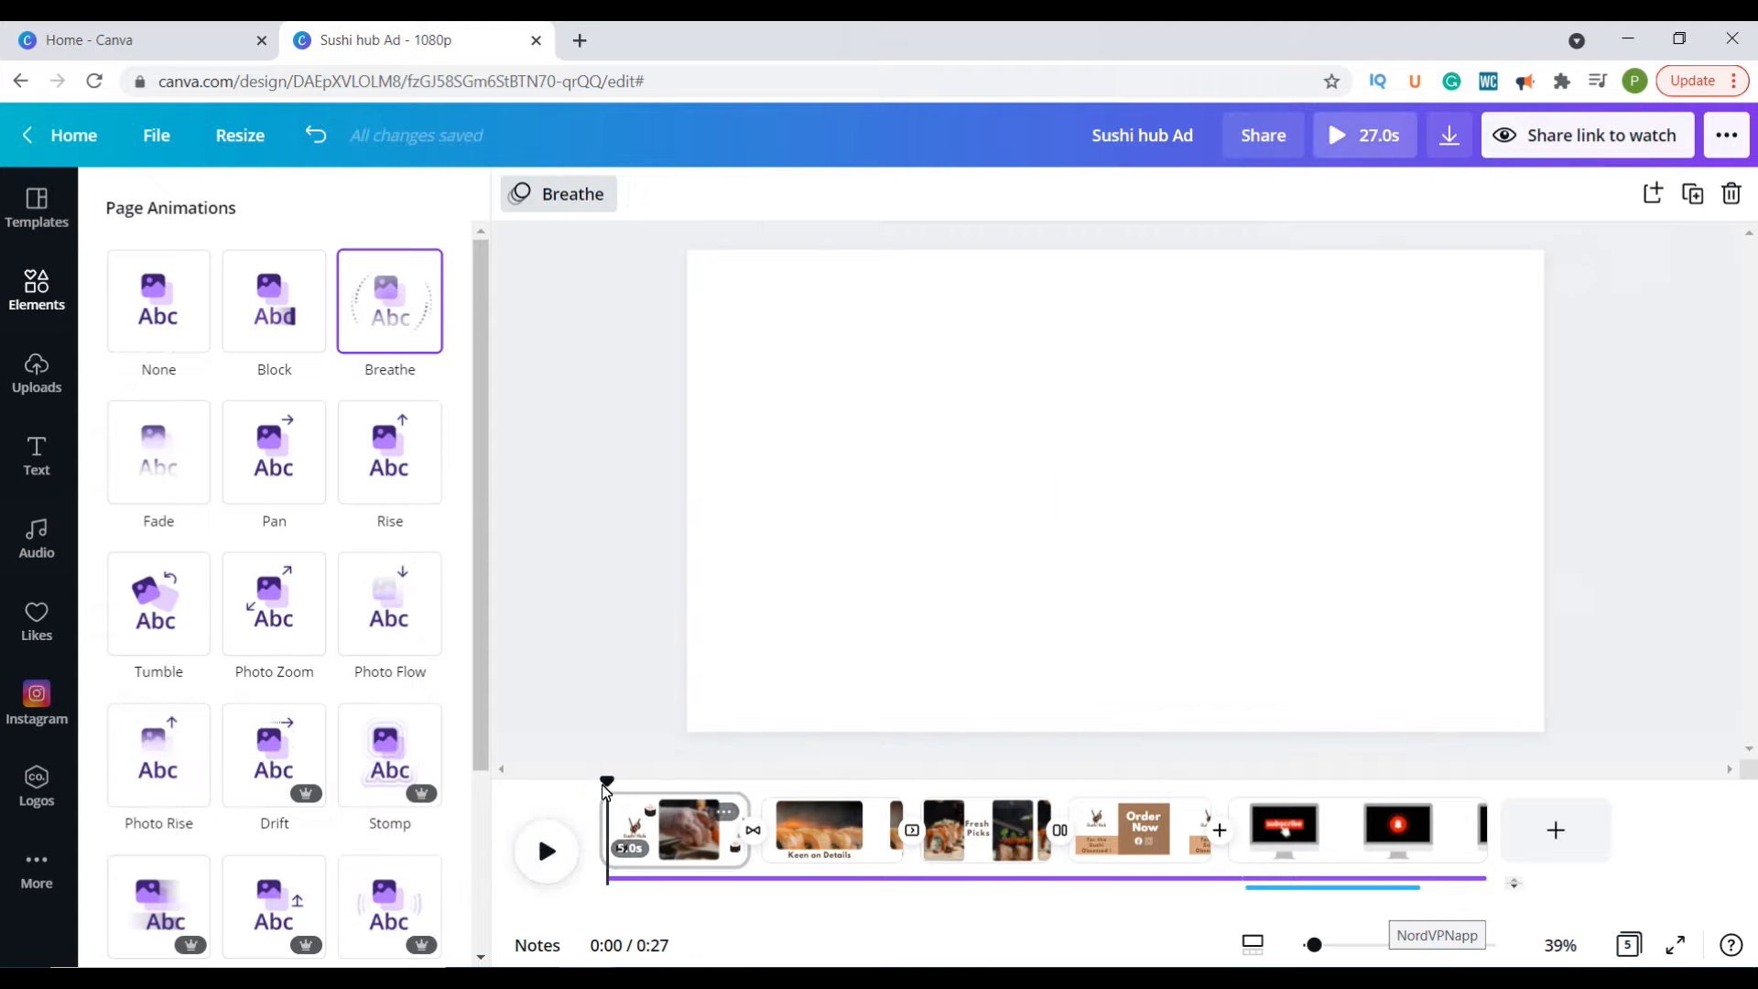
left_click(547, 850)
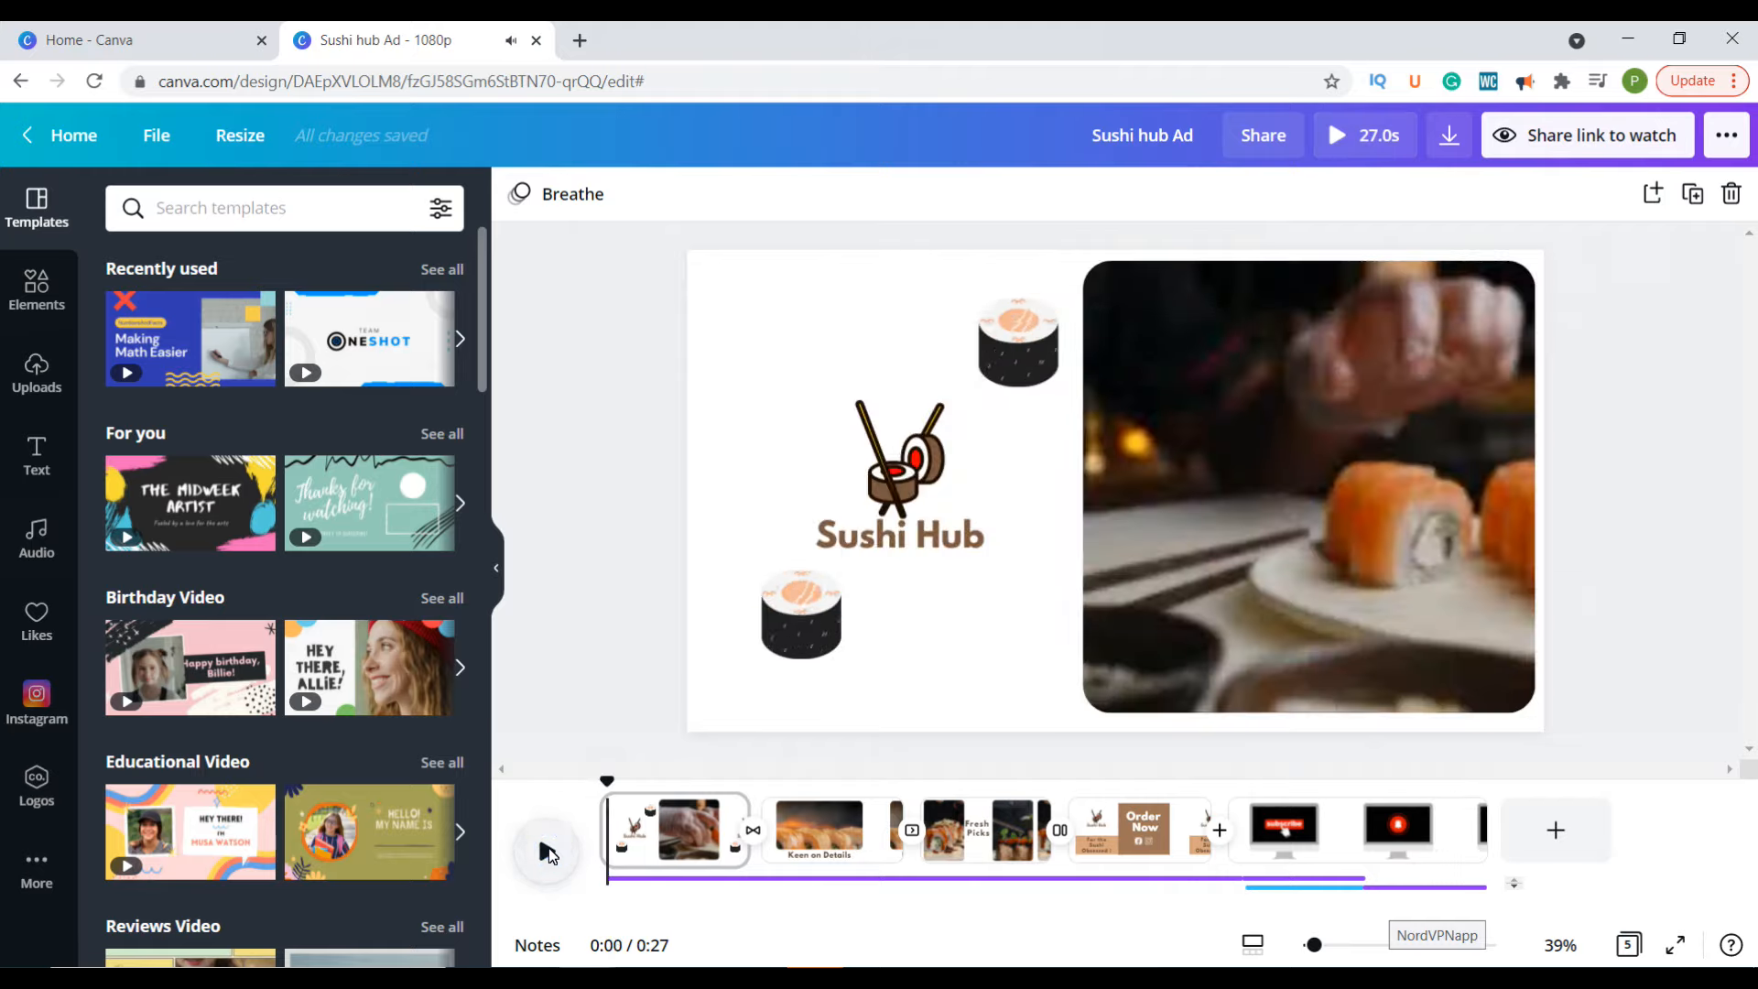
Step: Review the download file types and page selection, with MP4 Video and all pages chosen
left_click(1449, 138)
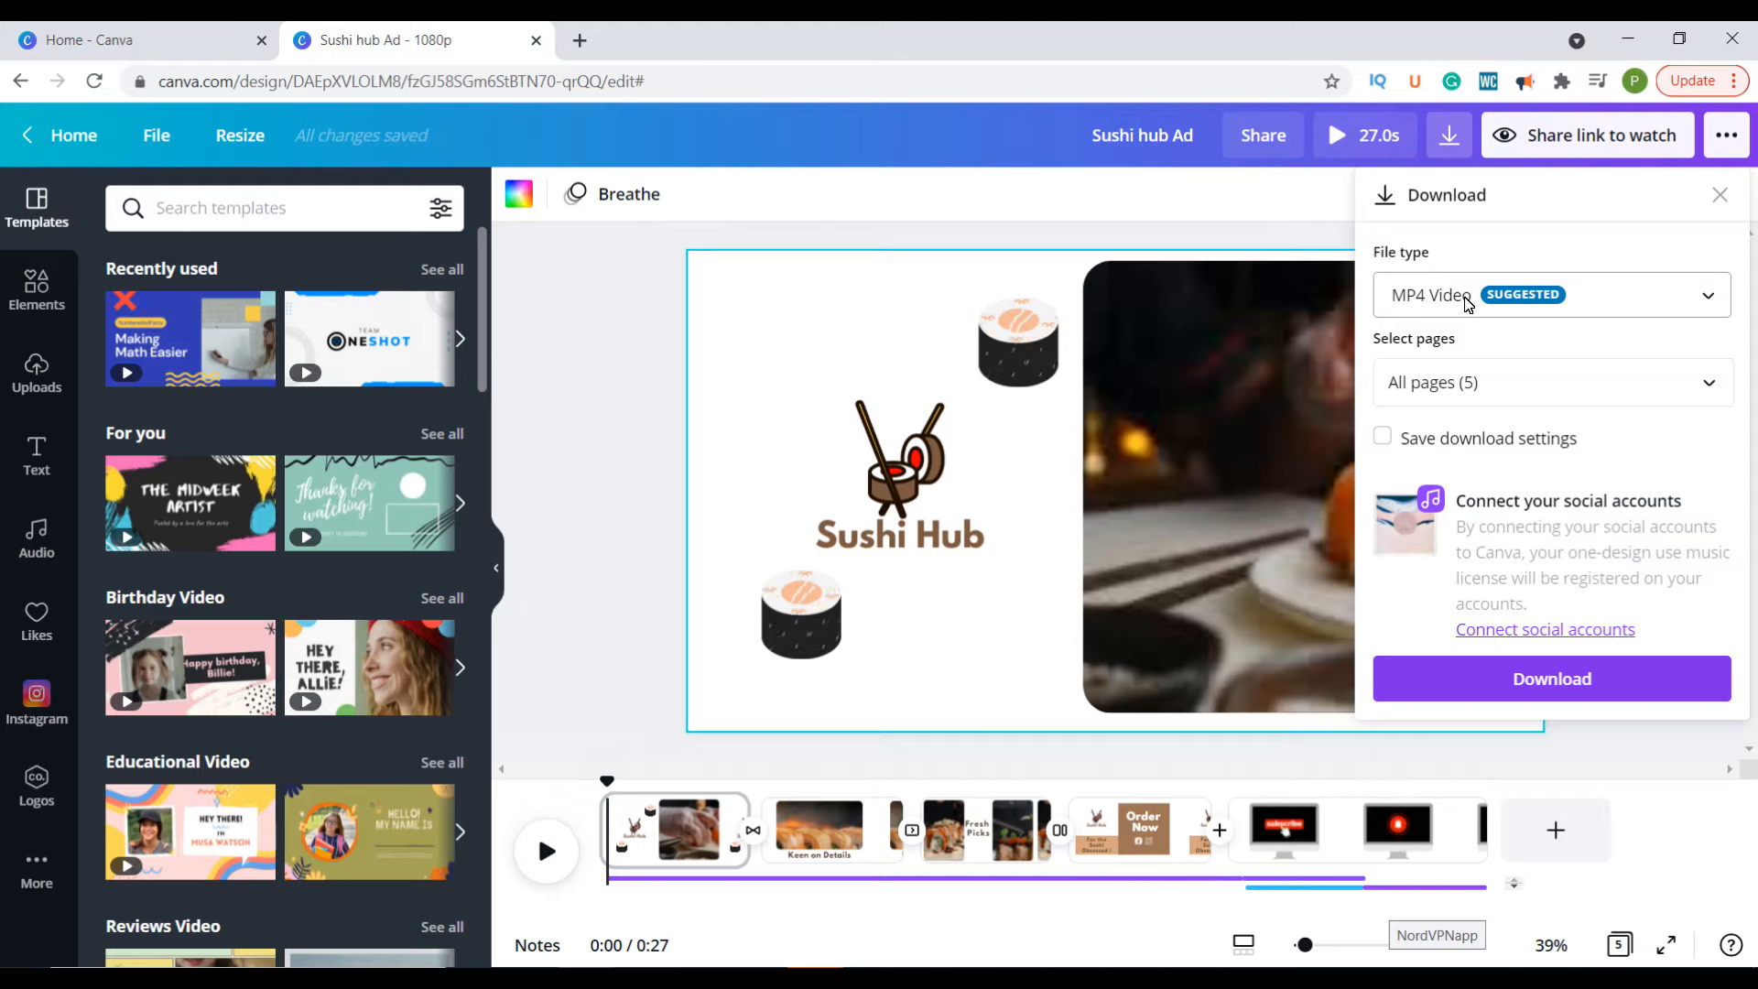
left_click(1710, 301)
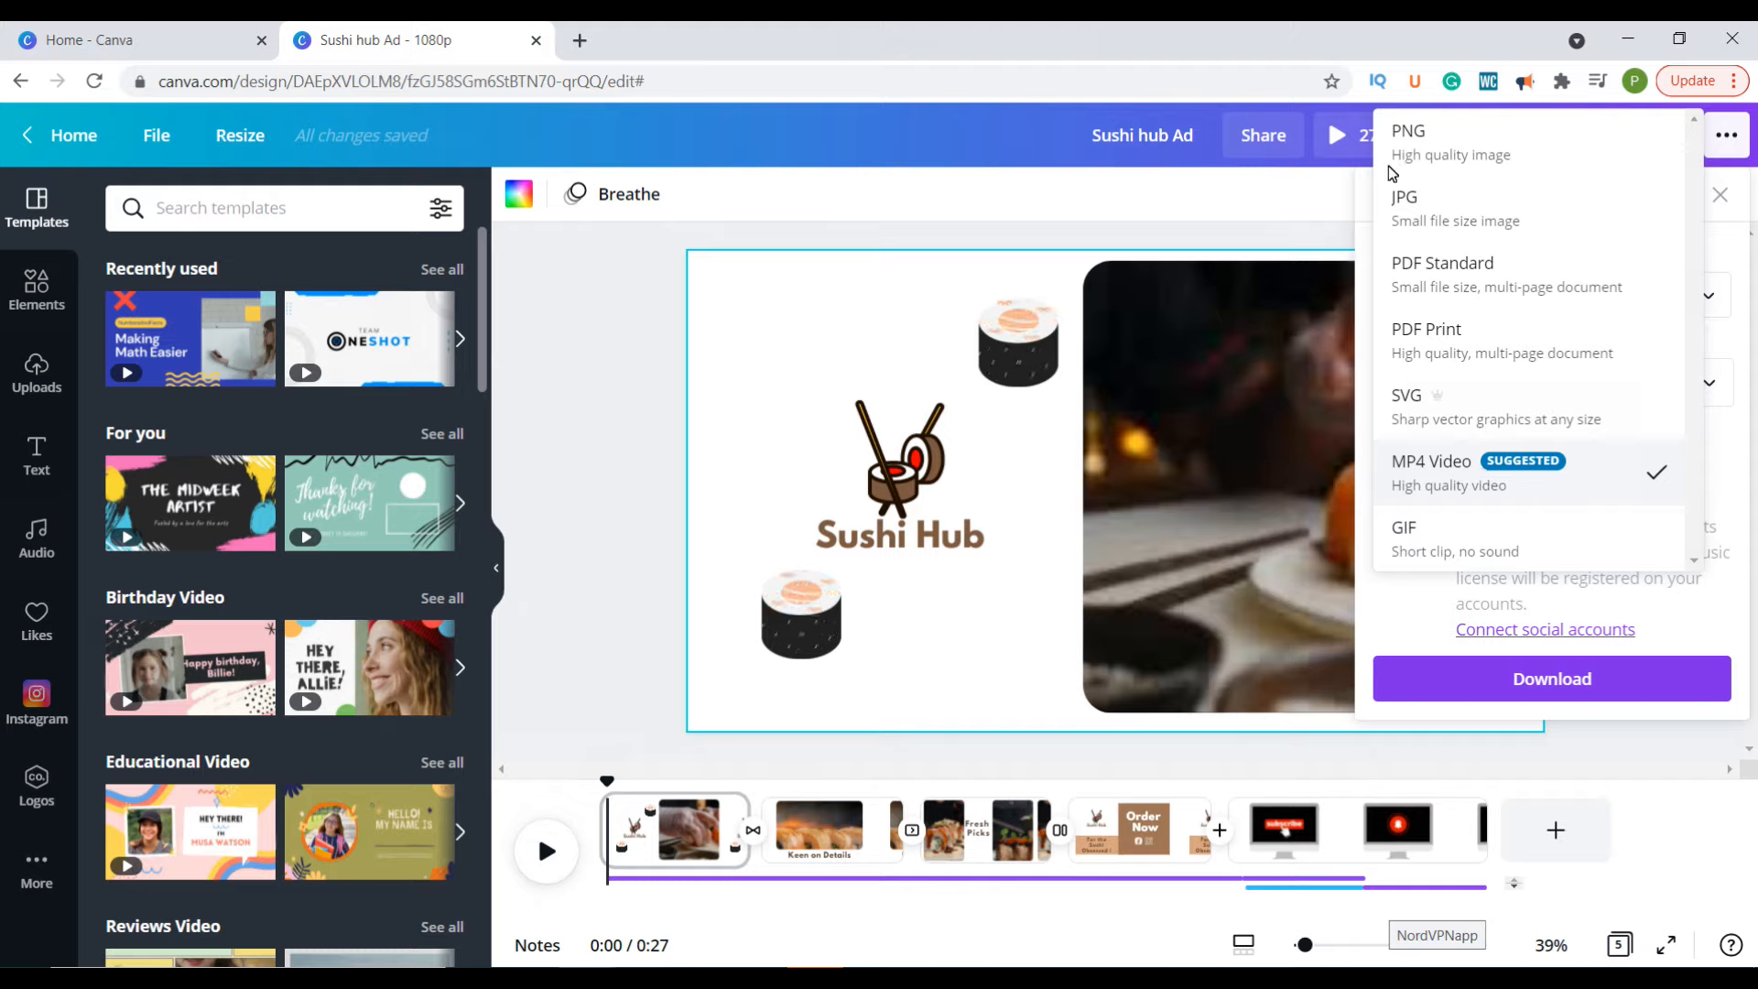
left_click(1415, 594)
left_click(1715, 392)
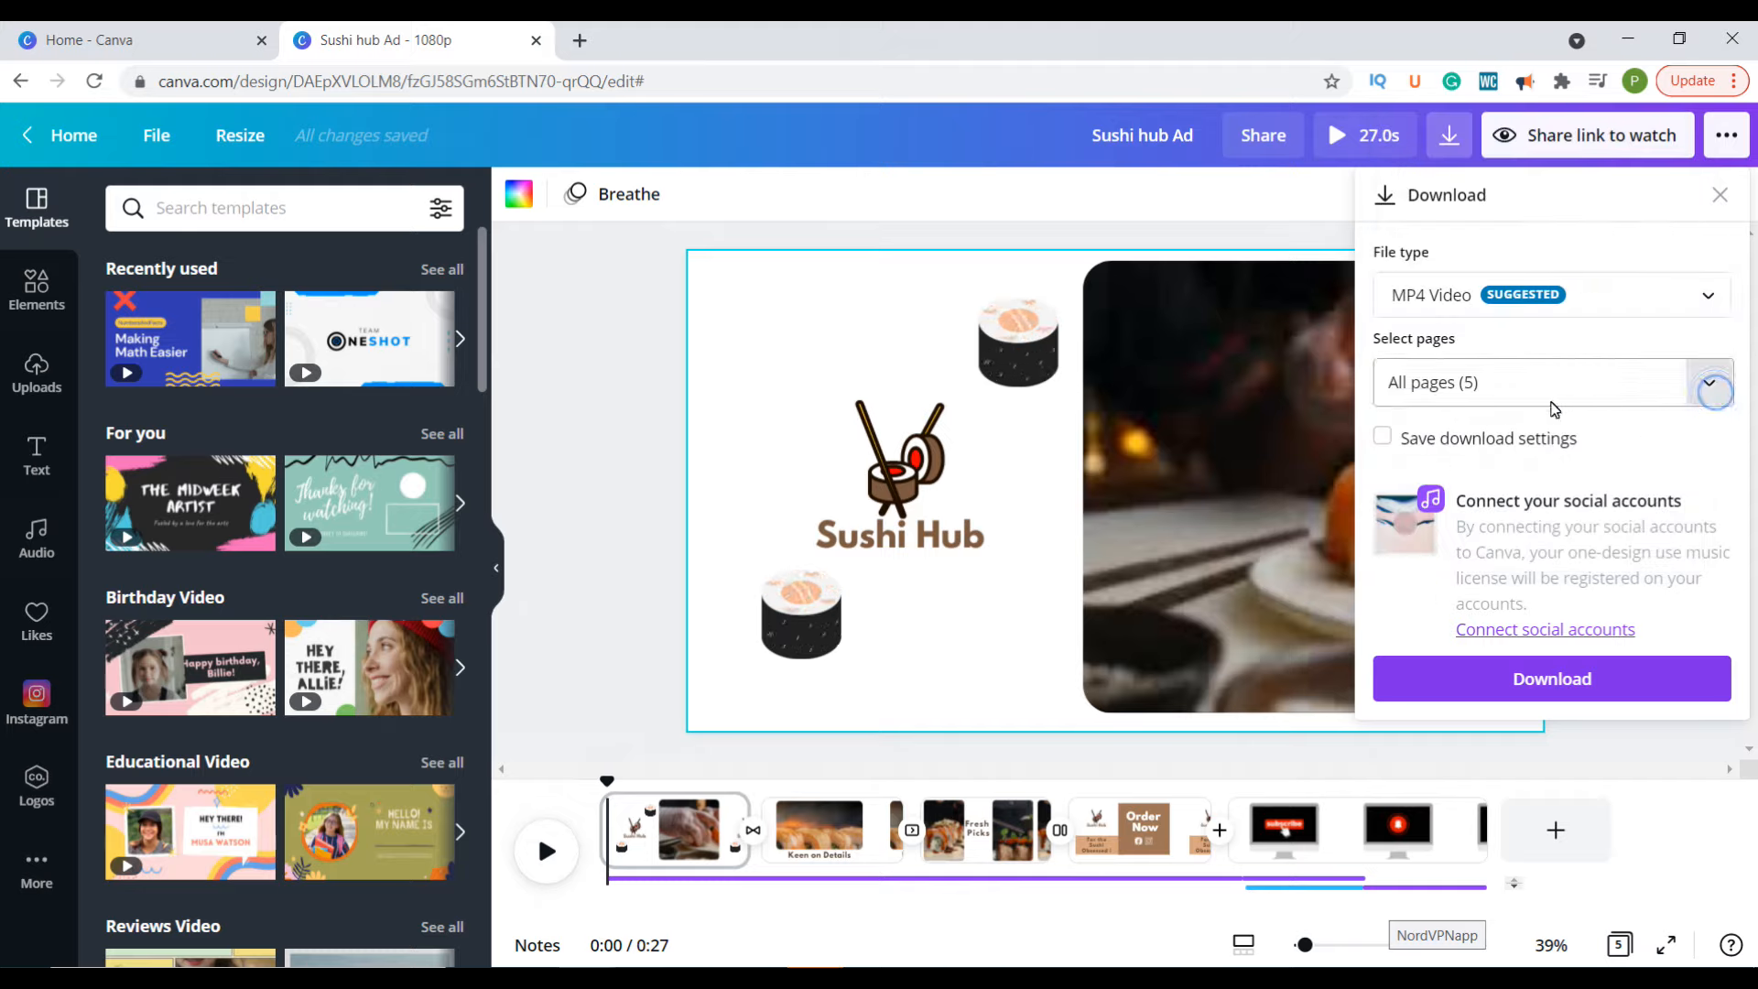
left_click(1689, 447)
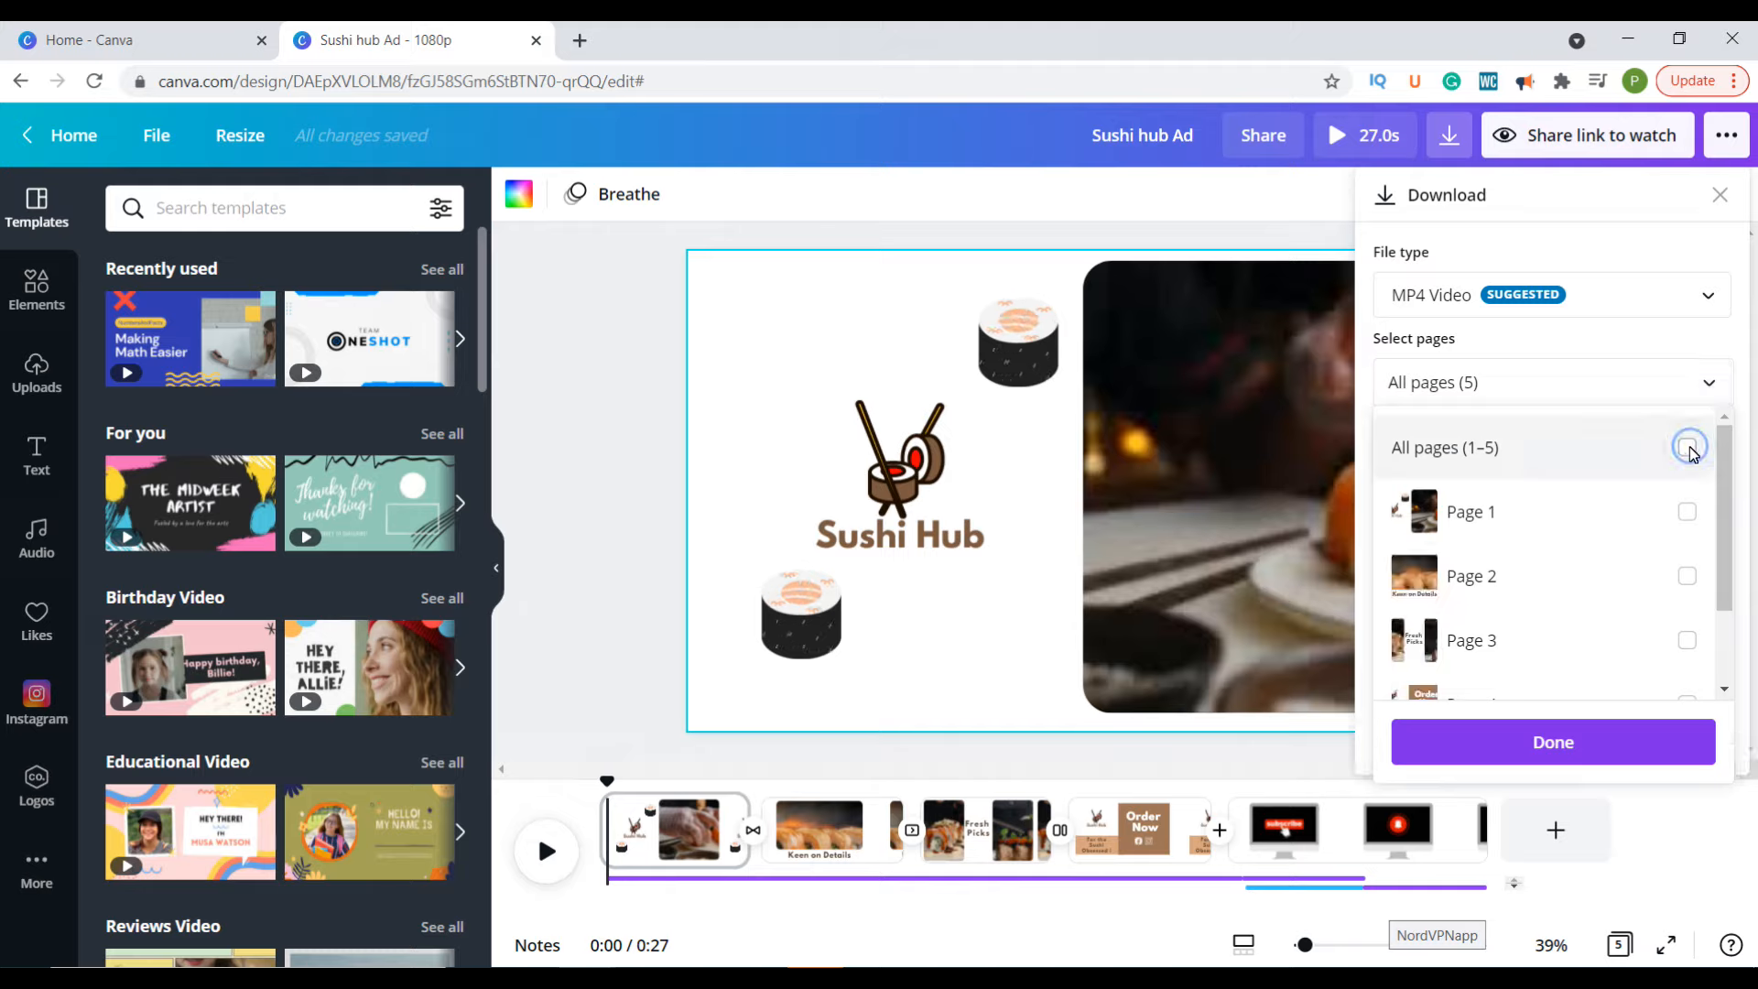
left_click(1657, 382)
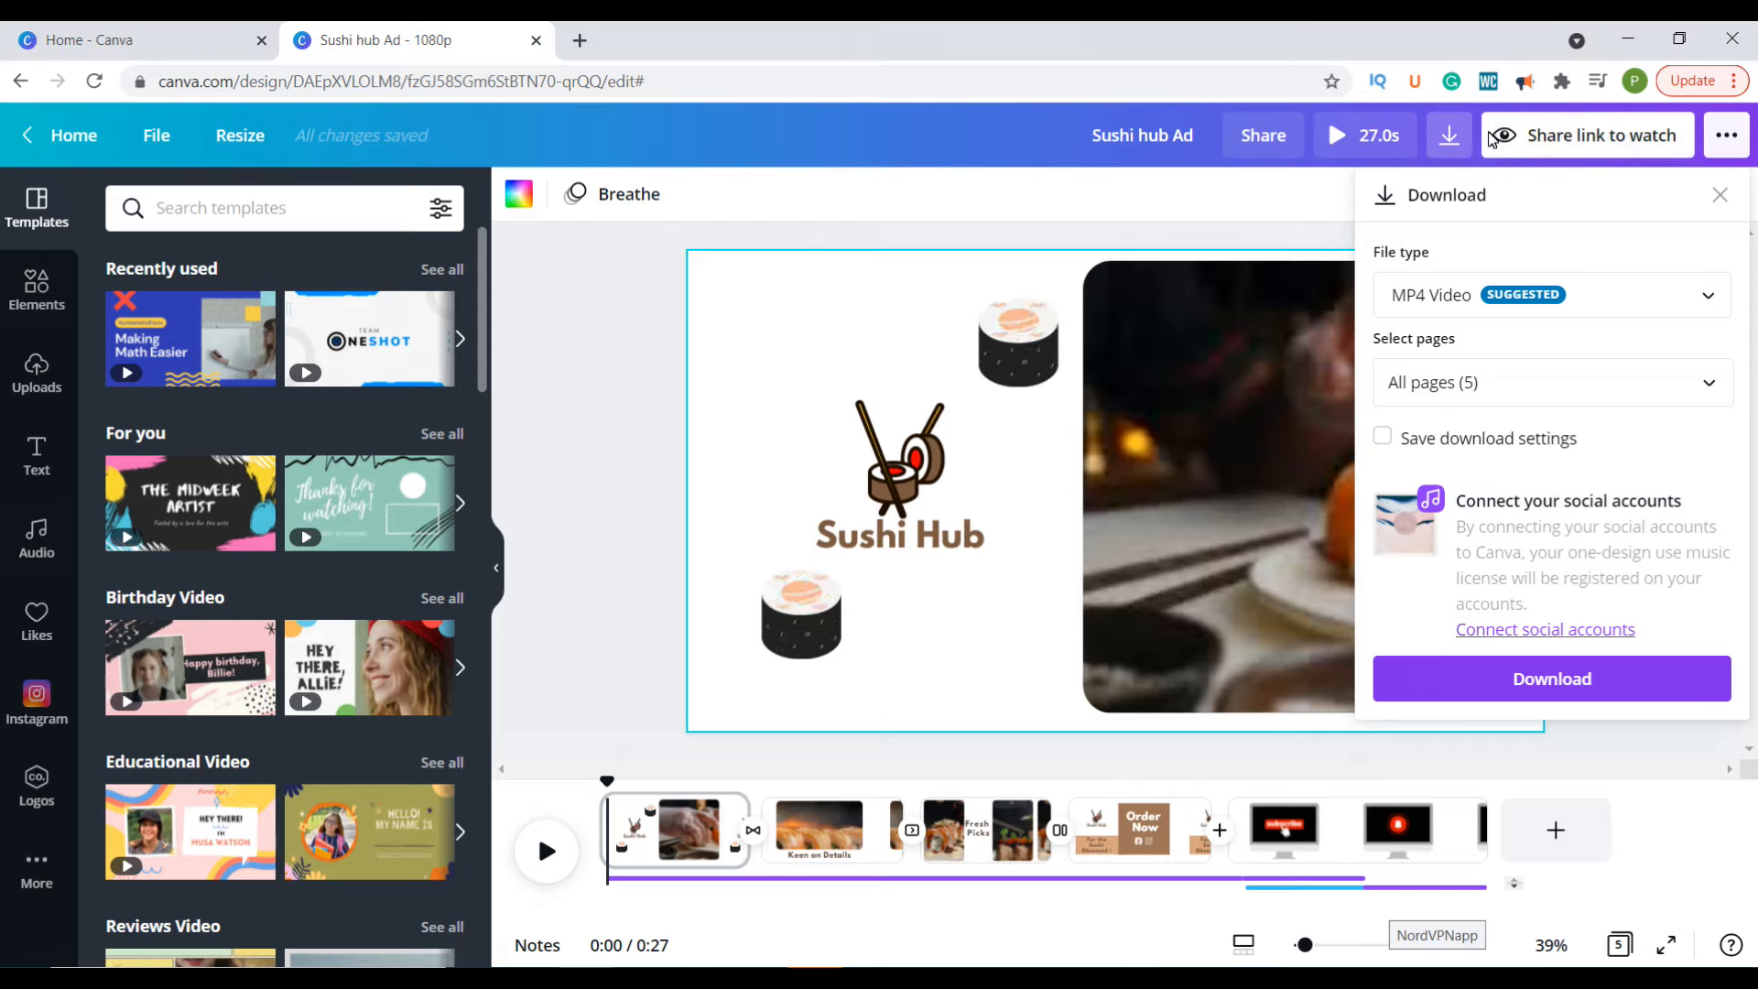
Step: Open the design's sharing options and choose to share a link to watch
left_click(1268, 146)
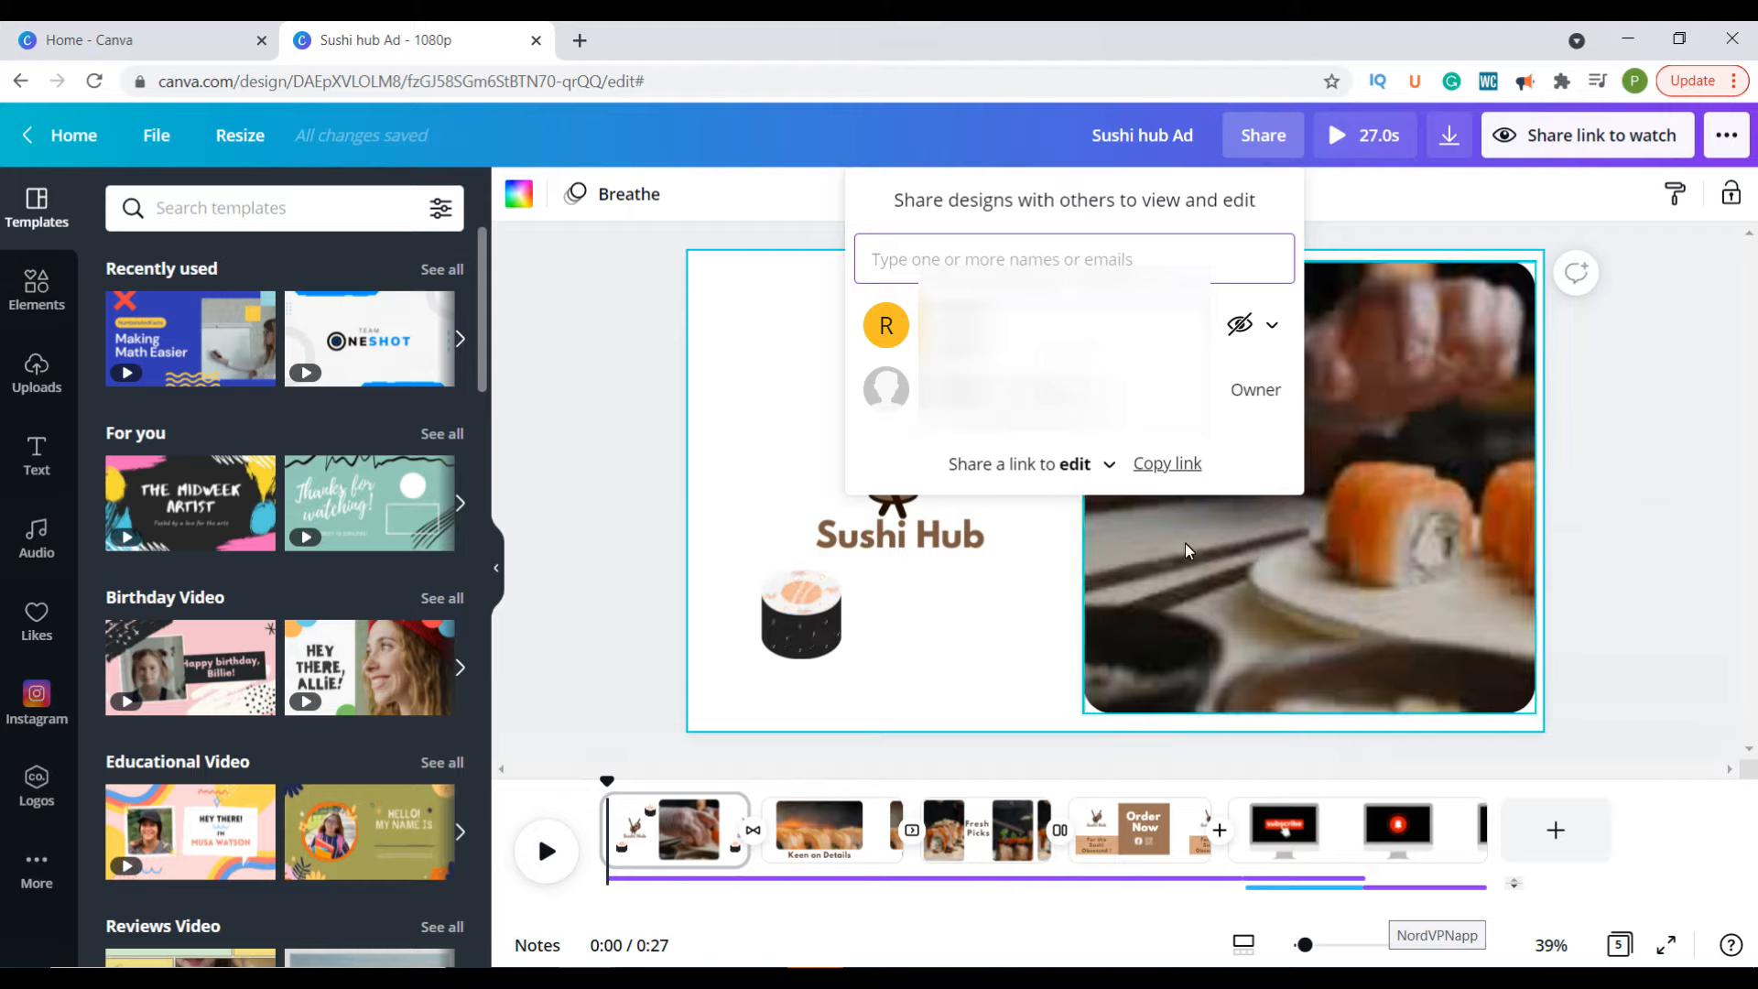
left_click(1062, 467)
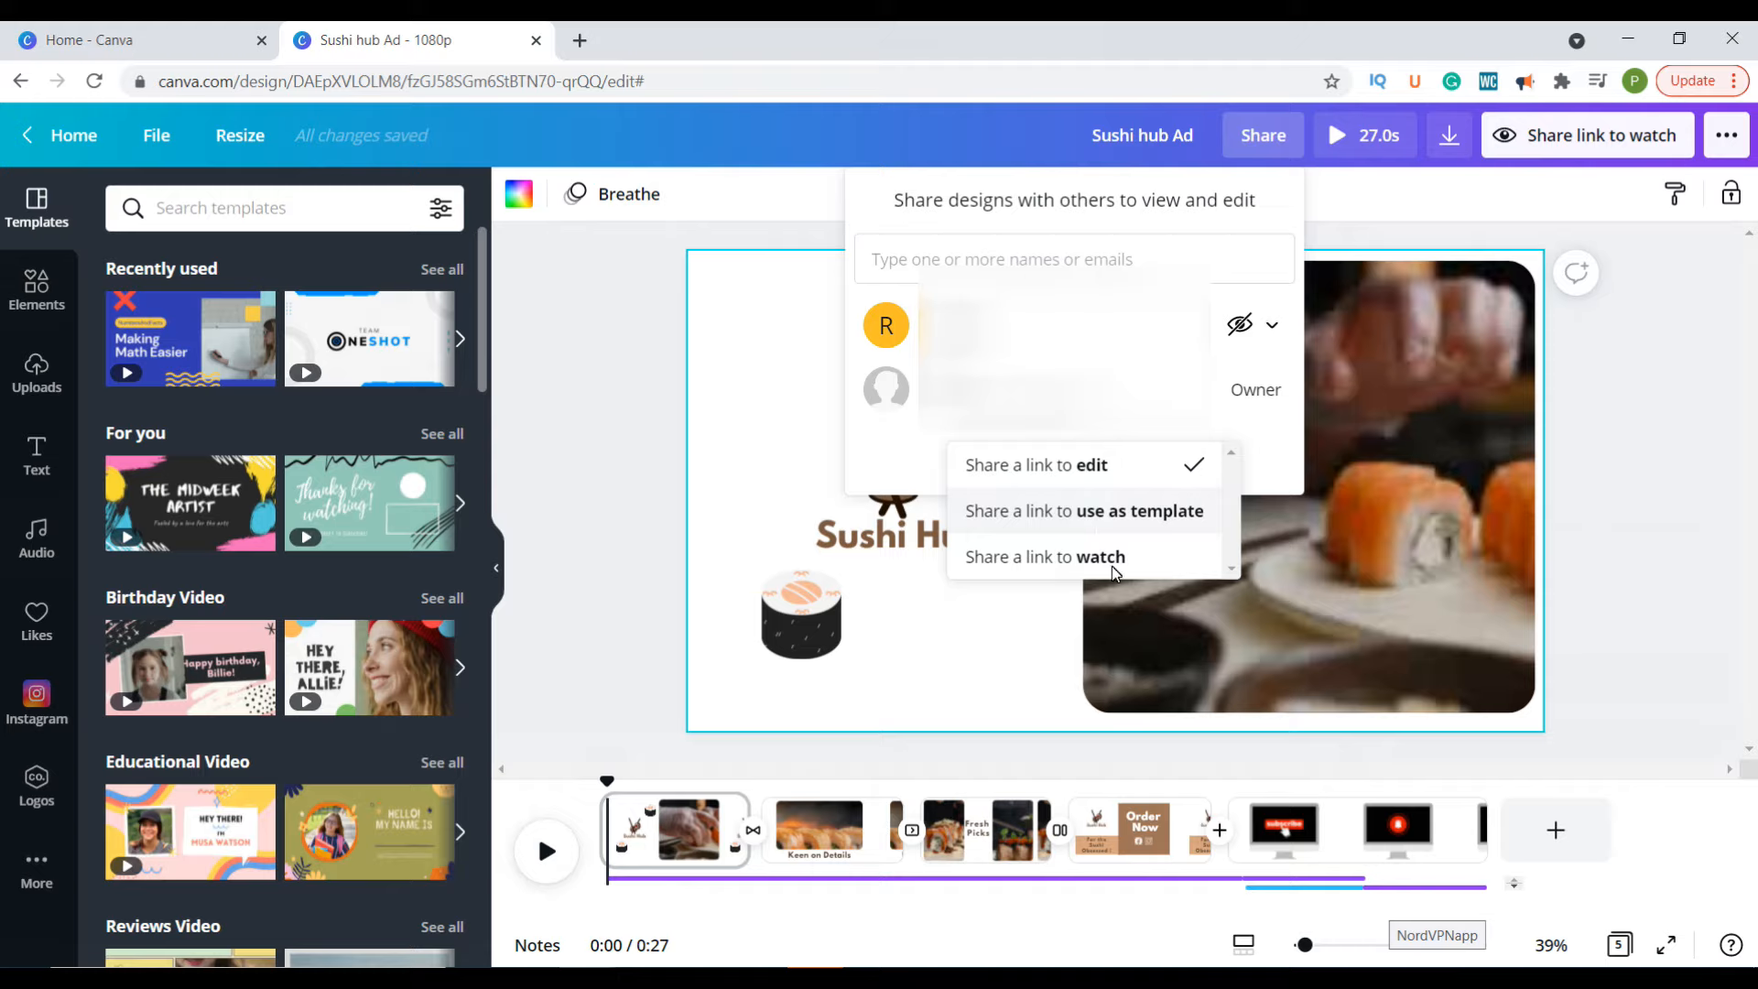
left_click(1058, 563)
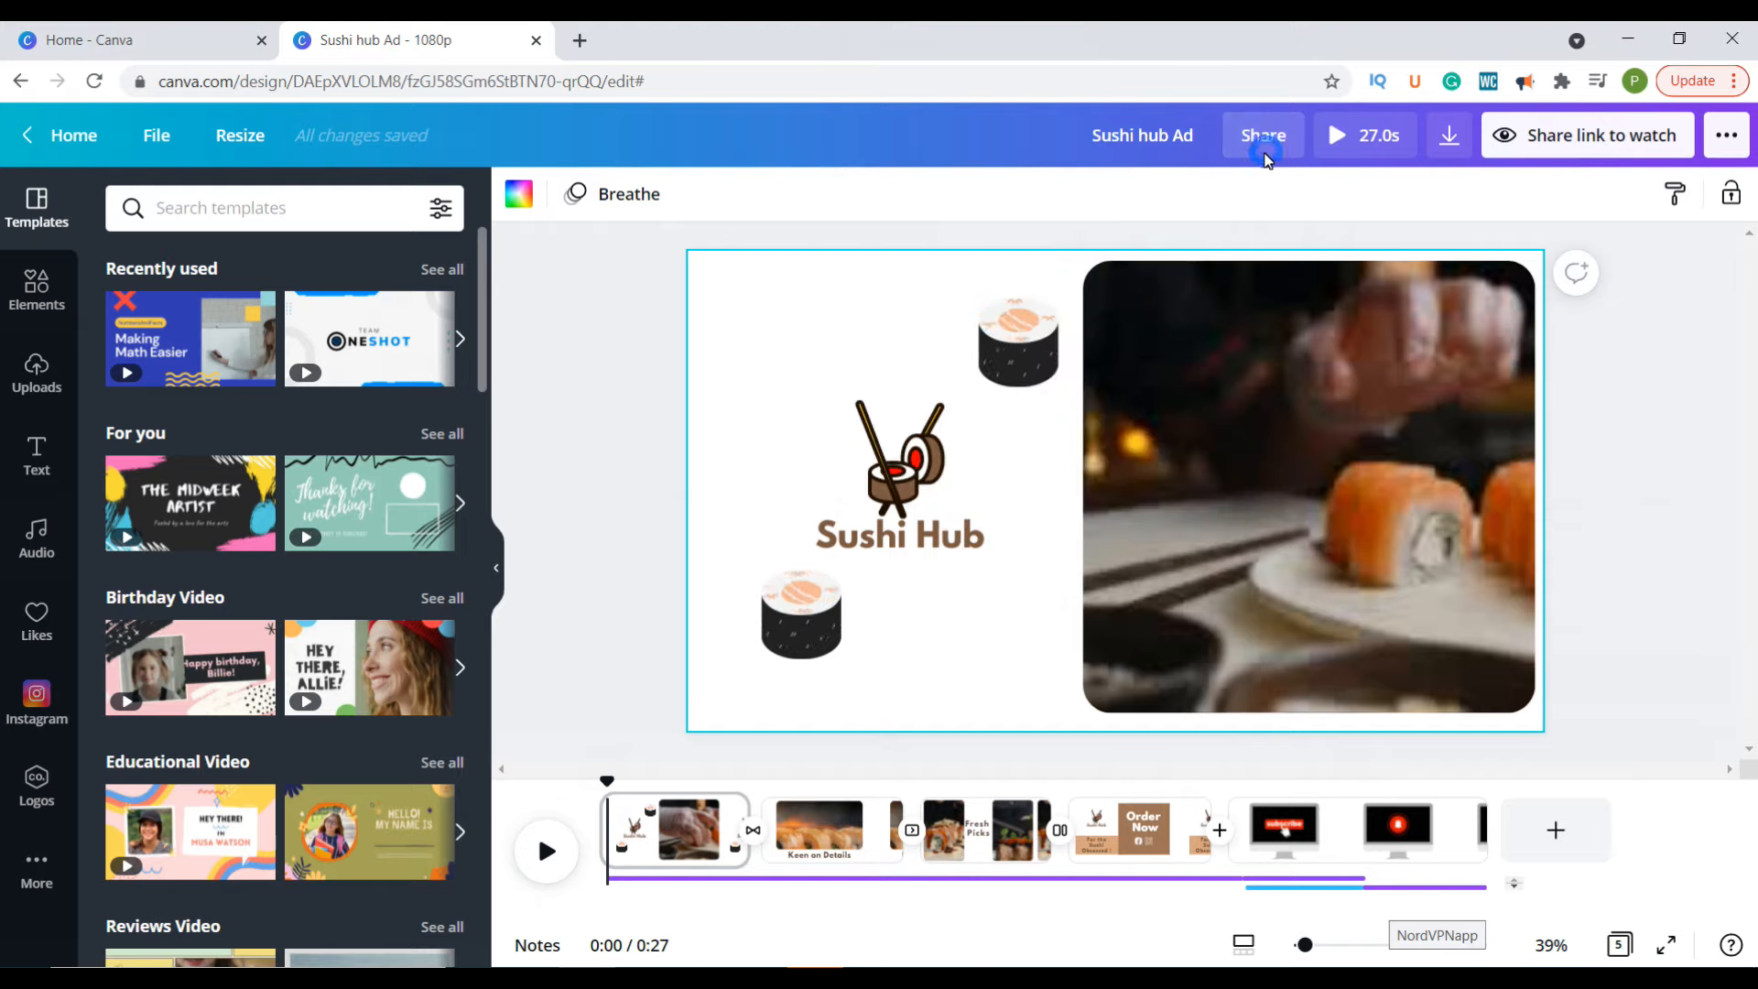
Step: Copy the video's watch link and open the further publishing options
left_click(1572, 137)
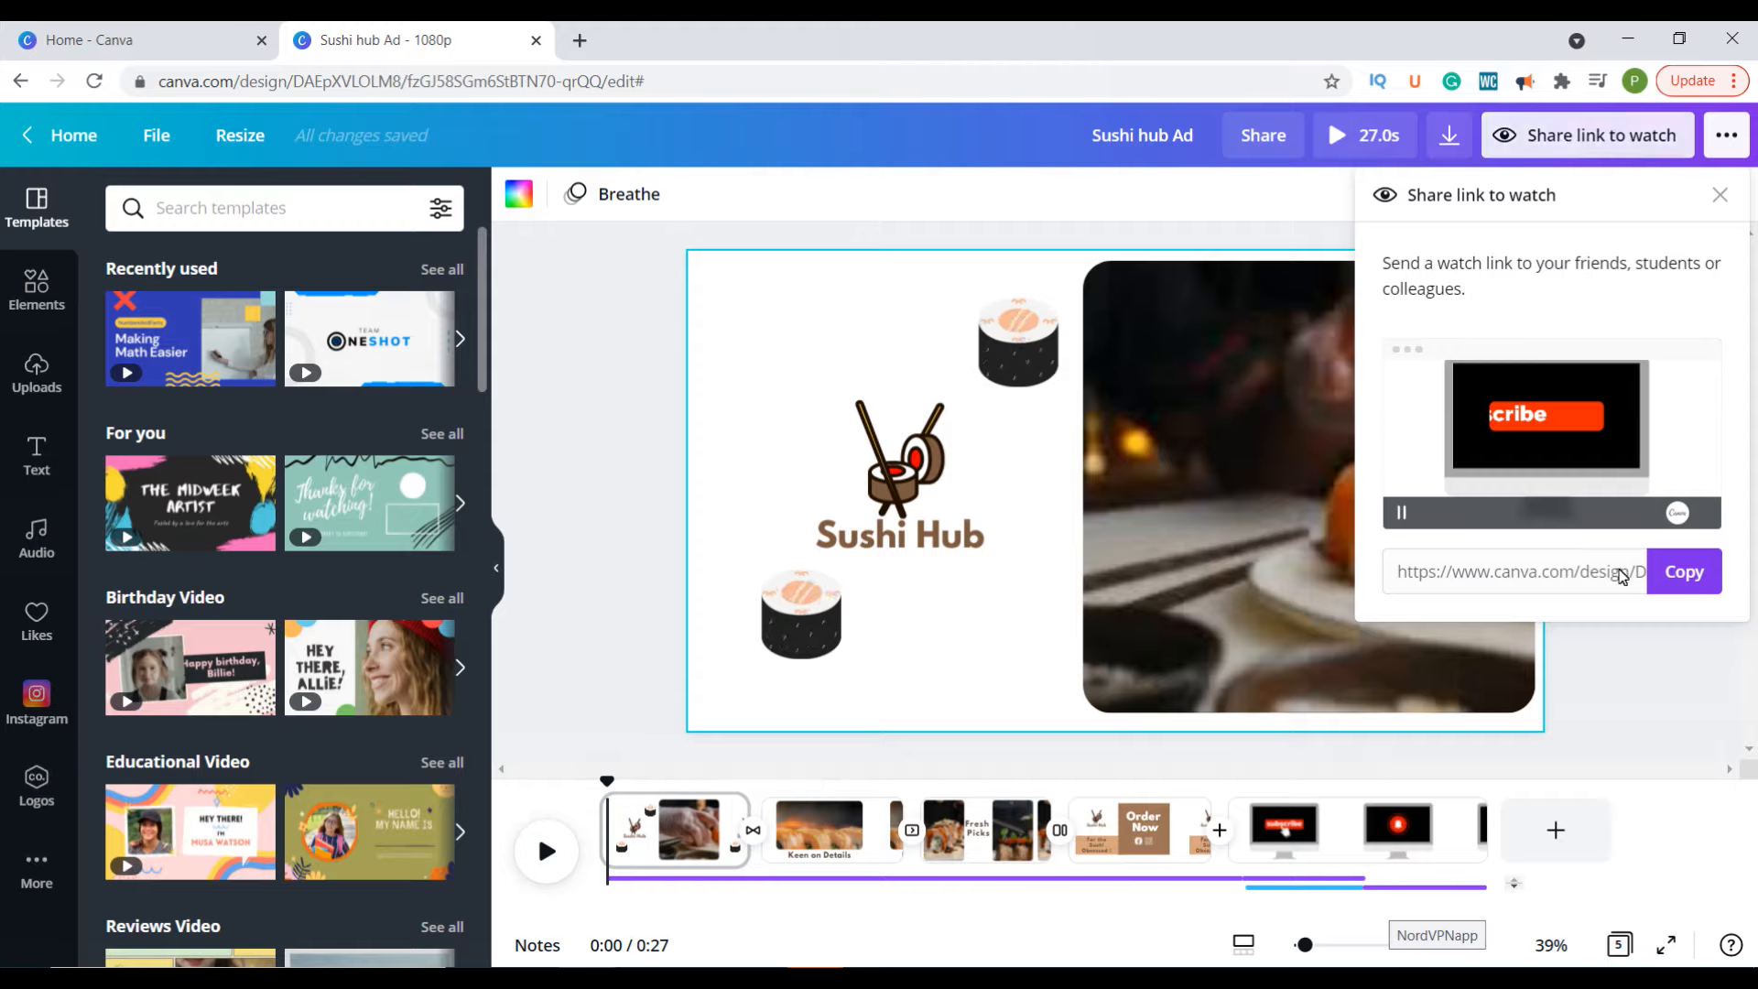
left_click(1702, 583)
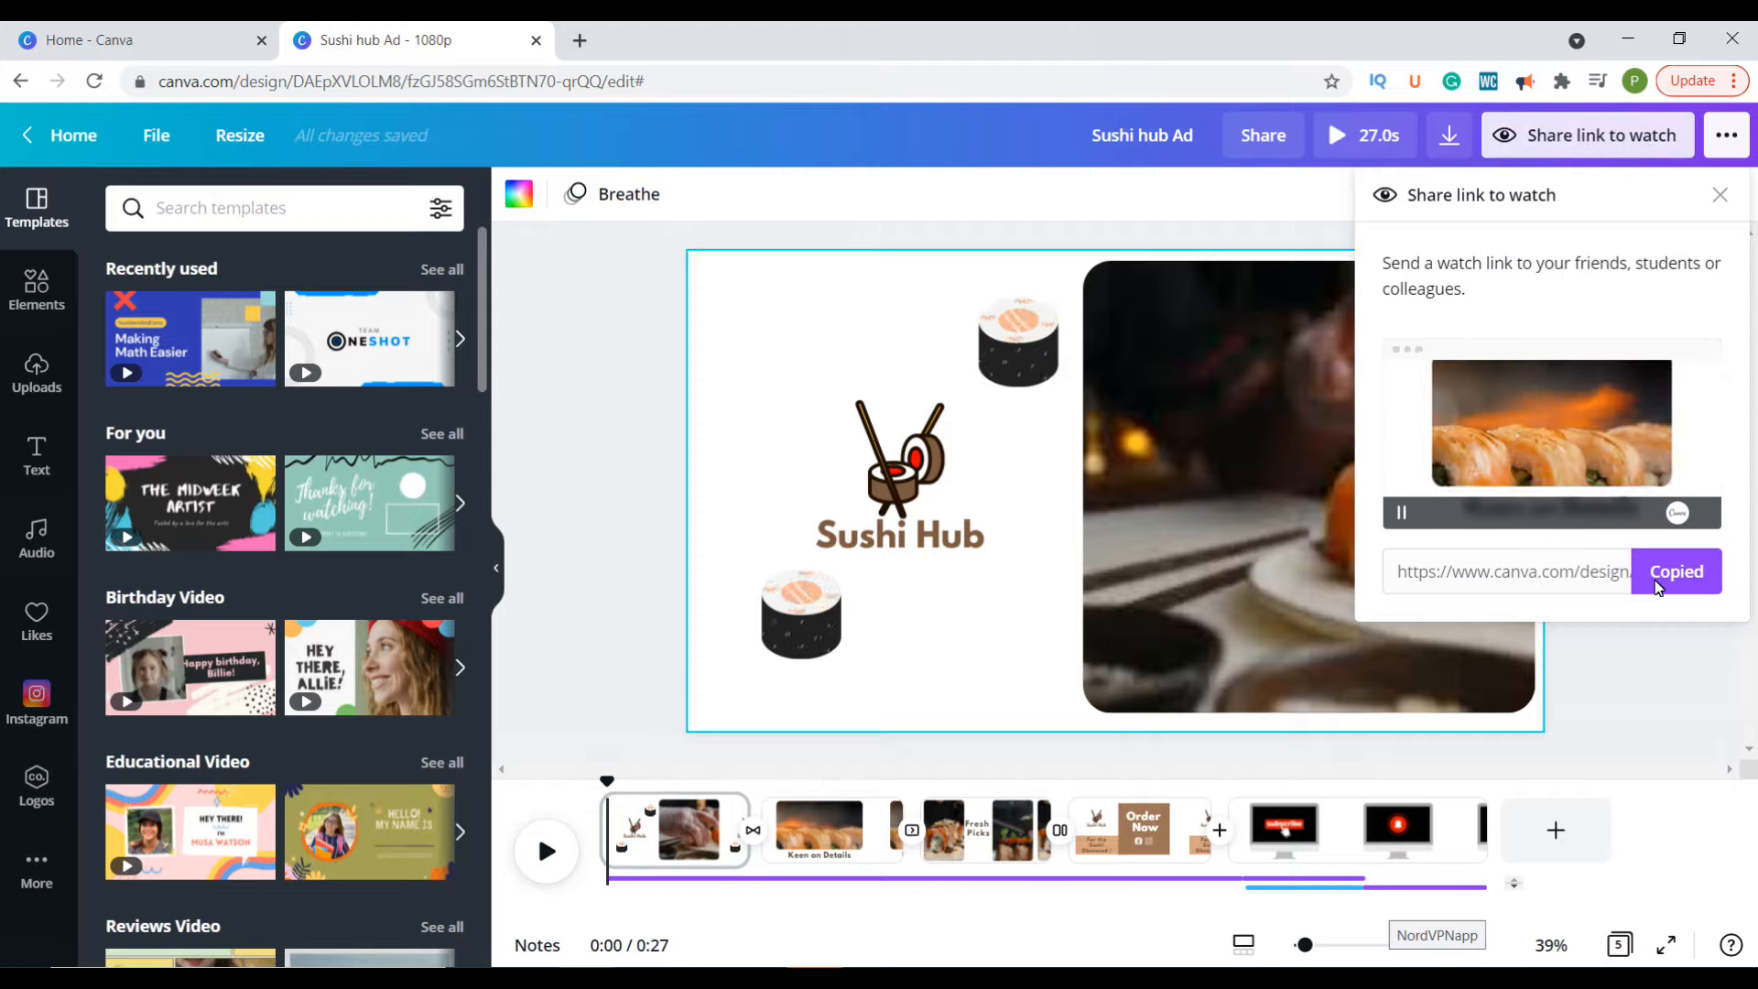
left_click(1728, 142)
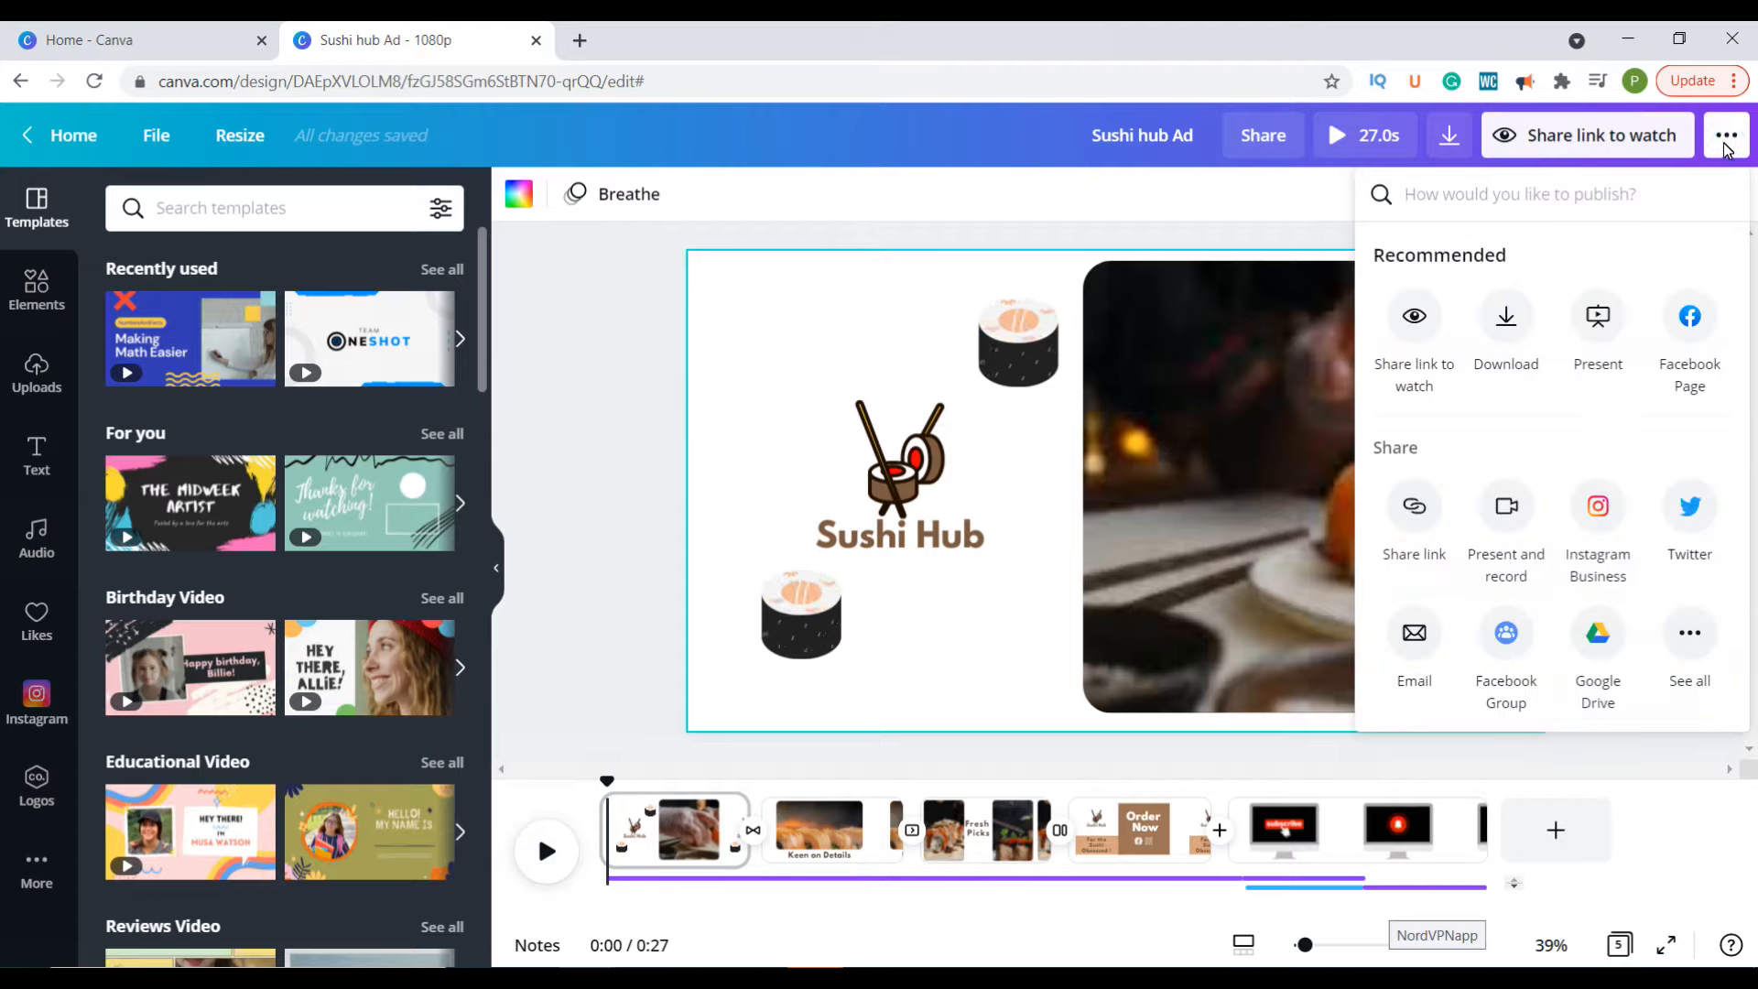